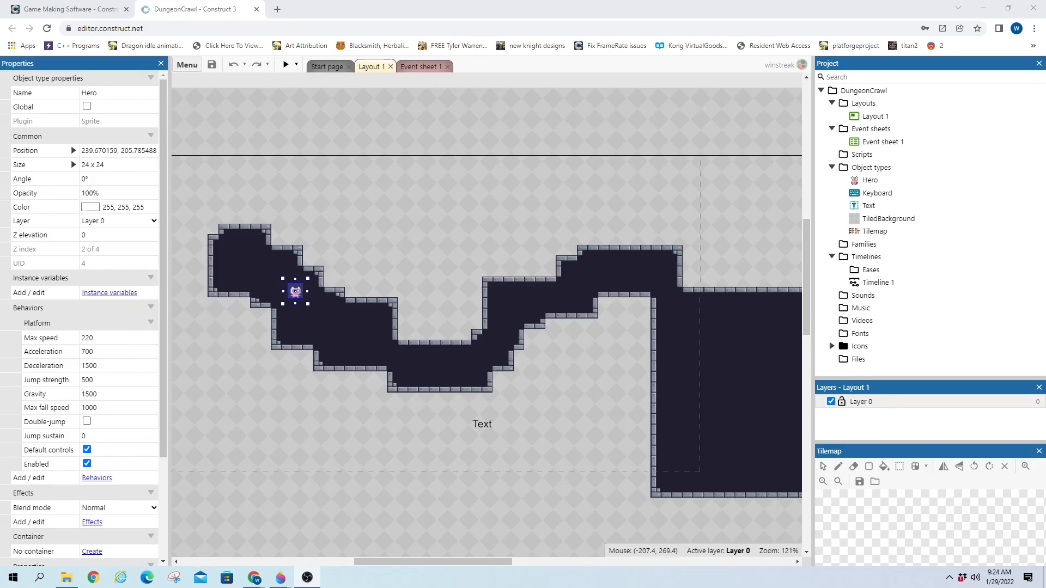
Open the Hero sprite's Animations Editor and browse its Run and 11-frame Idle animations
{"action": "double_click", "coordinate": [295, 296]}
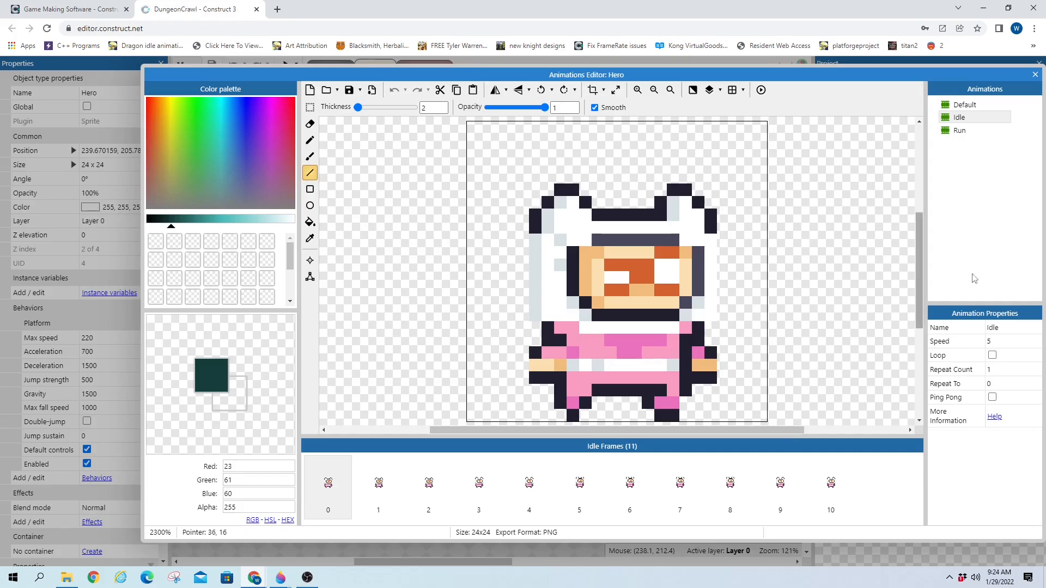
{"action": "left_click", "coordinate": [961, 133]}
{"action": "left_click", "coordinate": [959, 119]}
{"action": "left_click", "coordinate": [960, 134]}
Duplicate the Default animation and rename the copy 'Attack'
{"action": "left_click", "coordinate": [963, 118]}
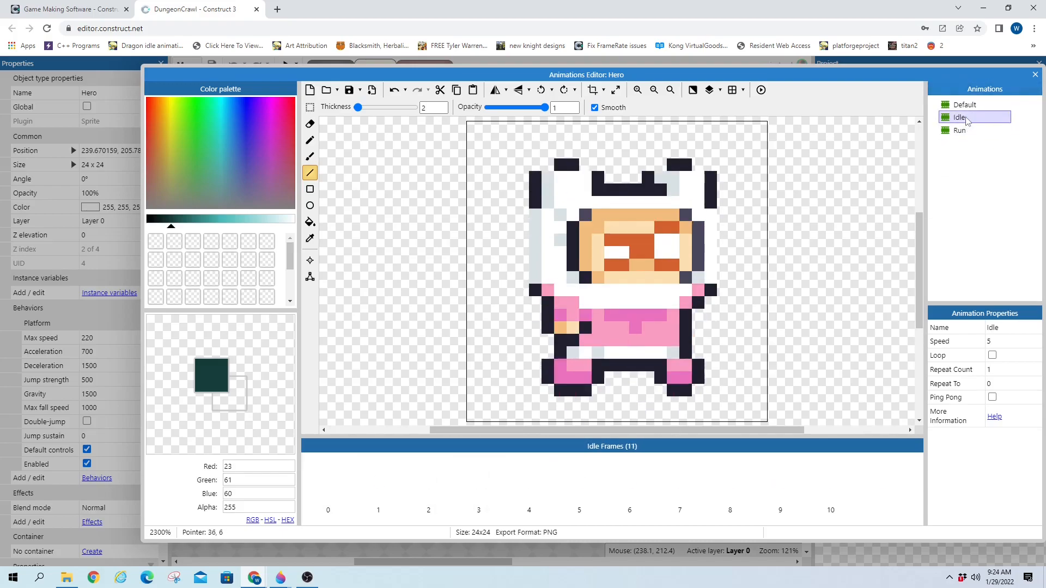
{"action": "left_click", "coordinate": [967, 105]}
{"action": "right_click", "coordinate": [966, 105]}
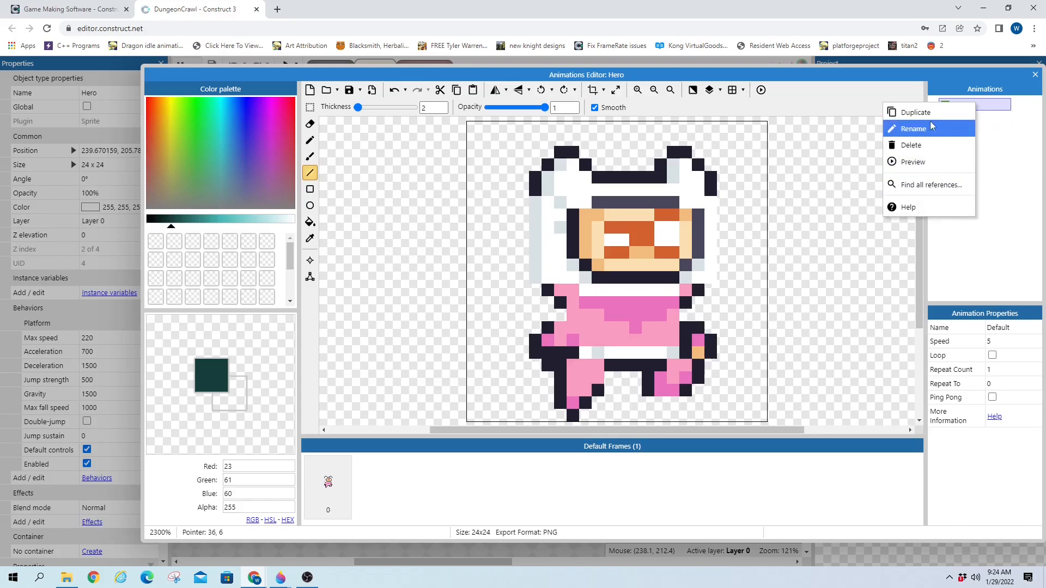
{"action": "left_click", "coordinate": [948, 113]}
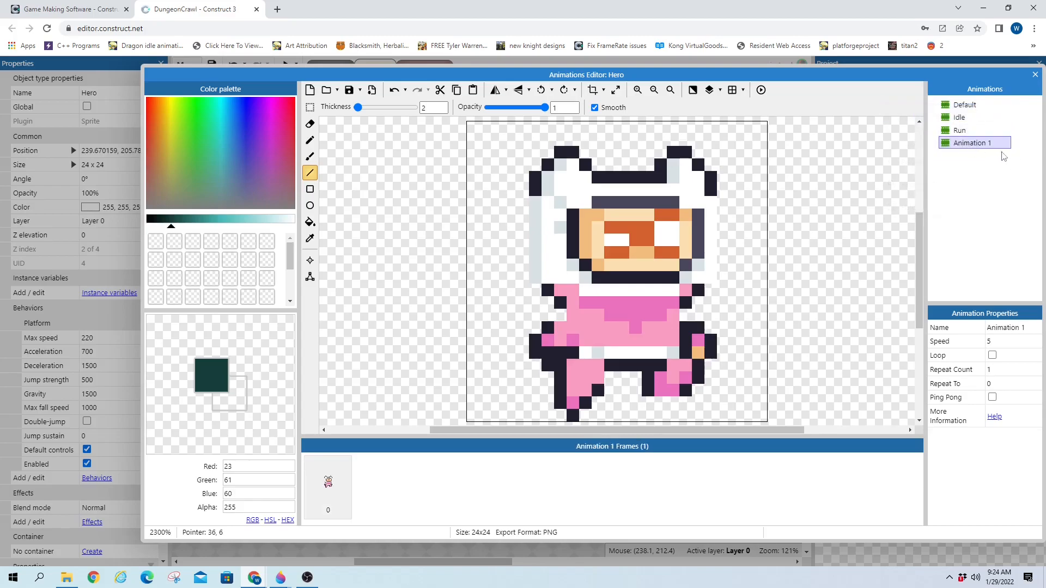
{"action": "double_click", "coordinate": [973, 146]}
{"action": "type", "text": "A"}
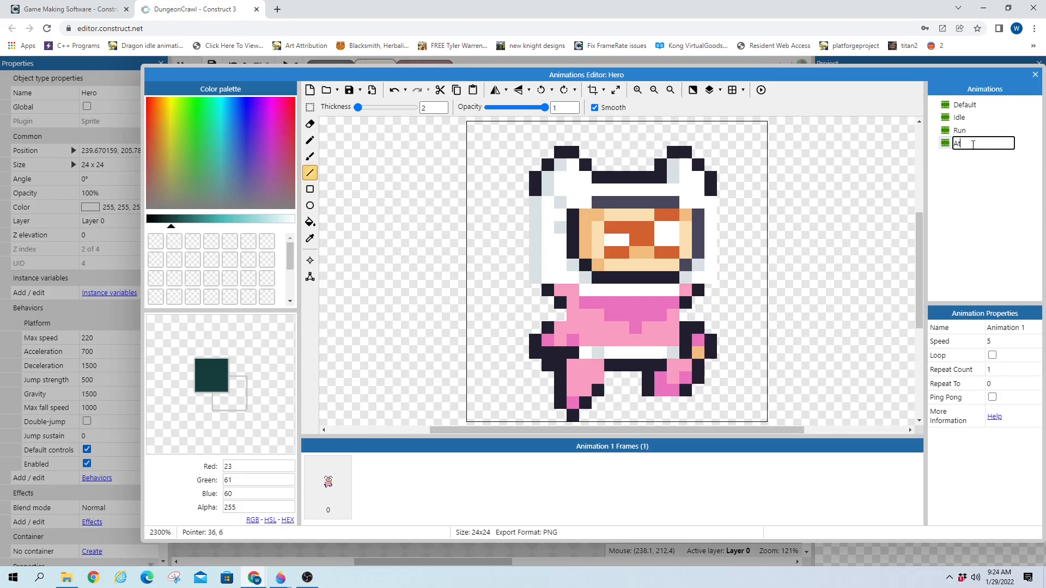
{"action": "type", "text": "ttack"}
{"action": "key", "text": "Return"}
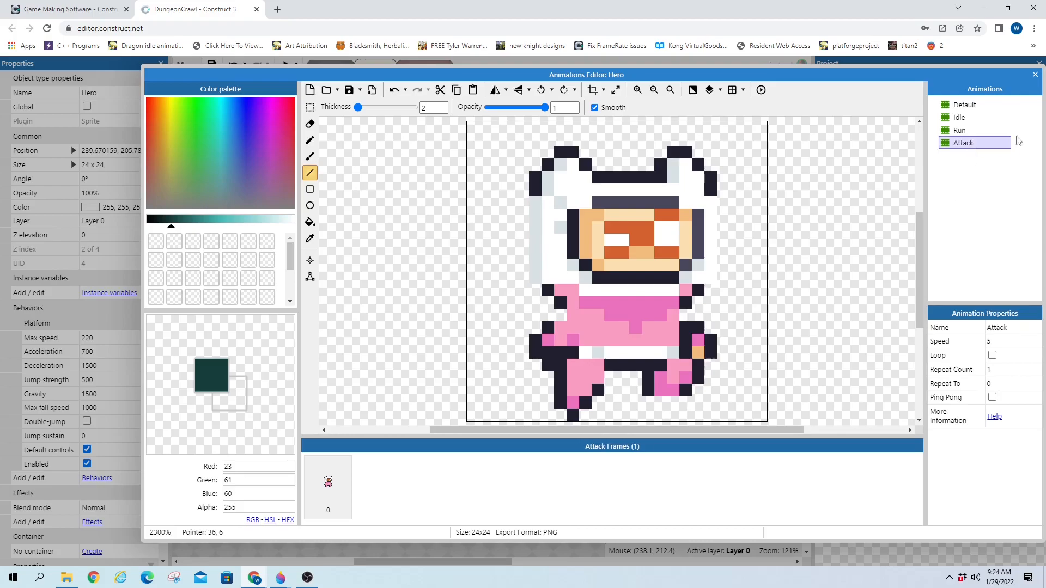
Rectangle-select the standing legs in the Run animation's frame
{"action": "left_click", "coordinate": [962, 130]}
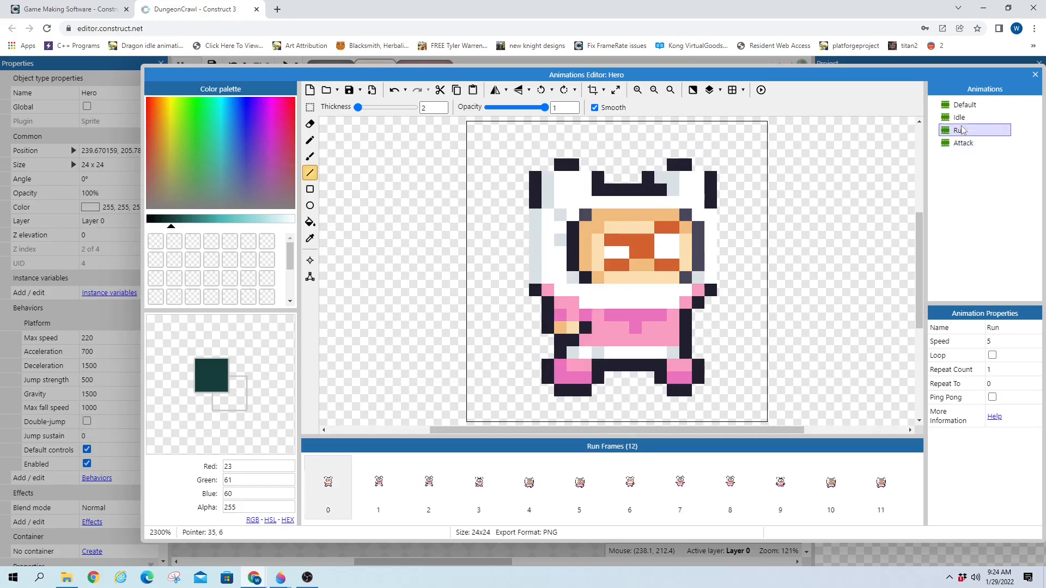
{"action": "left_click", "coordinate": [310, 106]}
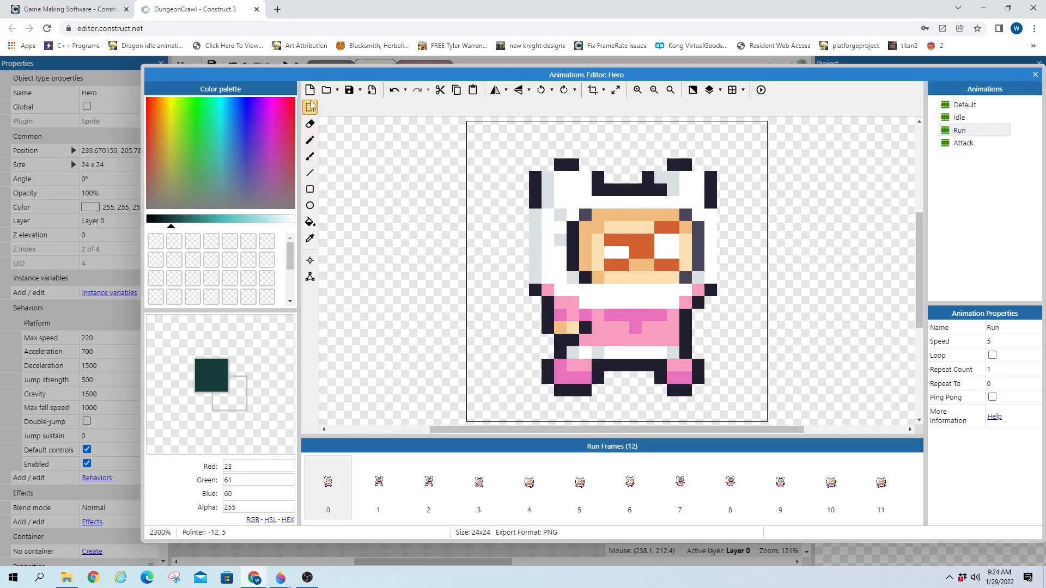
{"action": "left_click", "coordinate": [978, 144]}
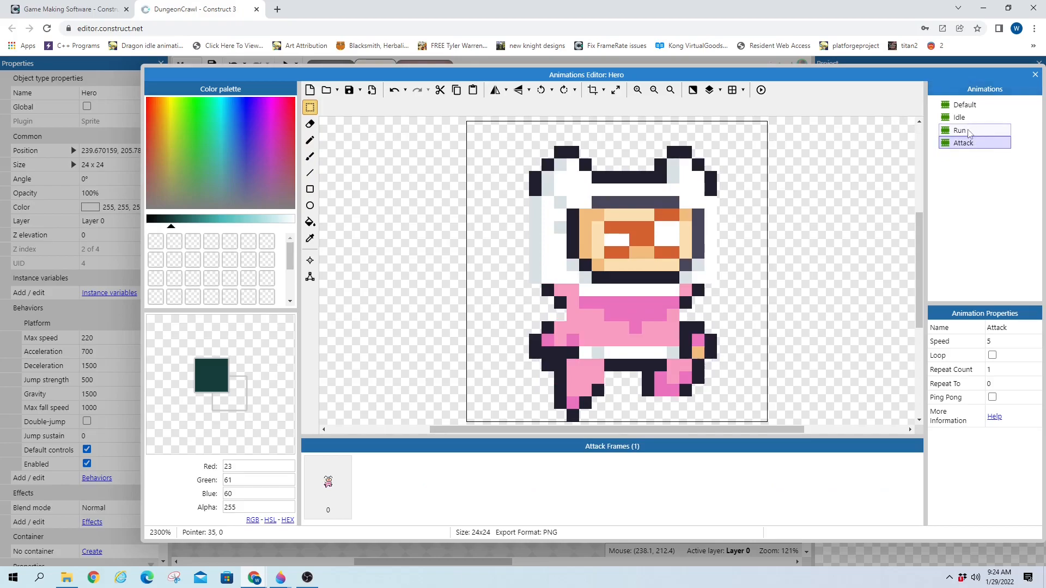
{"action": "left_click", "coordinate": [967, 130]}
{"action": "left_click_drag", "start_coordinate": [542, 372], "coordinate": [730, 397]}
Paste the Run legs over the Attack frame's legs and delete the stray bottom pixels
{"action": "left_click", "coordinate": [959, 144]}
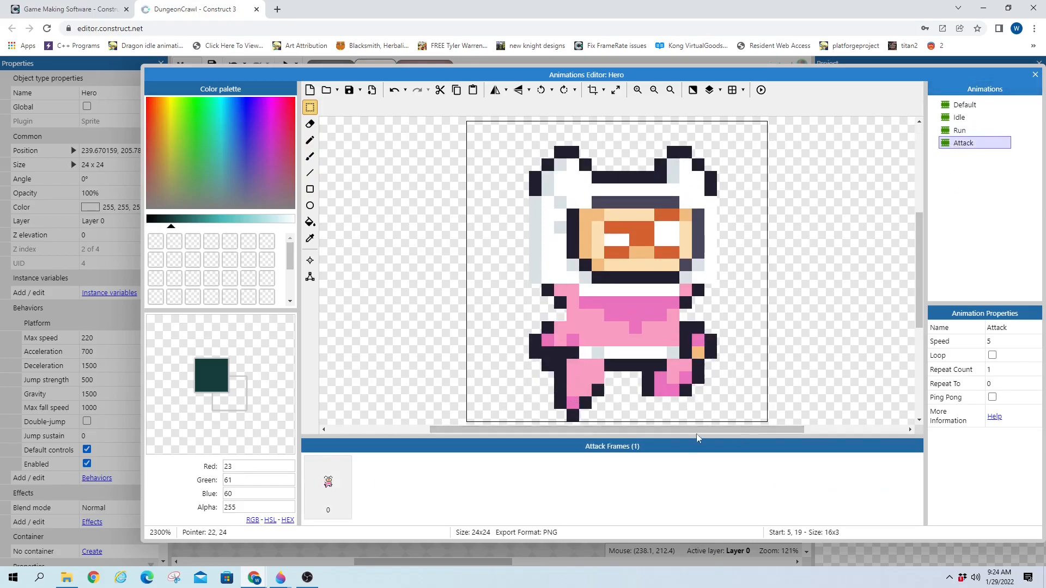
{"action": "left_click_drag", "start_coordinate": [545, 366], "coordinate": [749, 410]}
{"action": "key", "text": "ctrl+v"}
{"action": "left_click_drag", "start_coordinate": [625, 263], "coordinate": [637, 393]}
{"action": "left_click_drag", "start_coordinate": [556, 411], "coordinate": [602, 432]}
{"action": "key", "text": "Delete"}
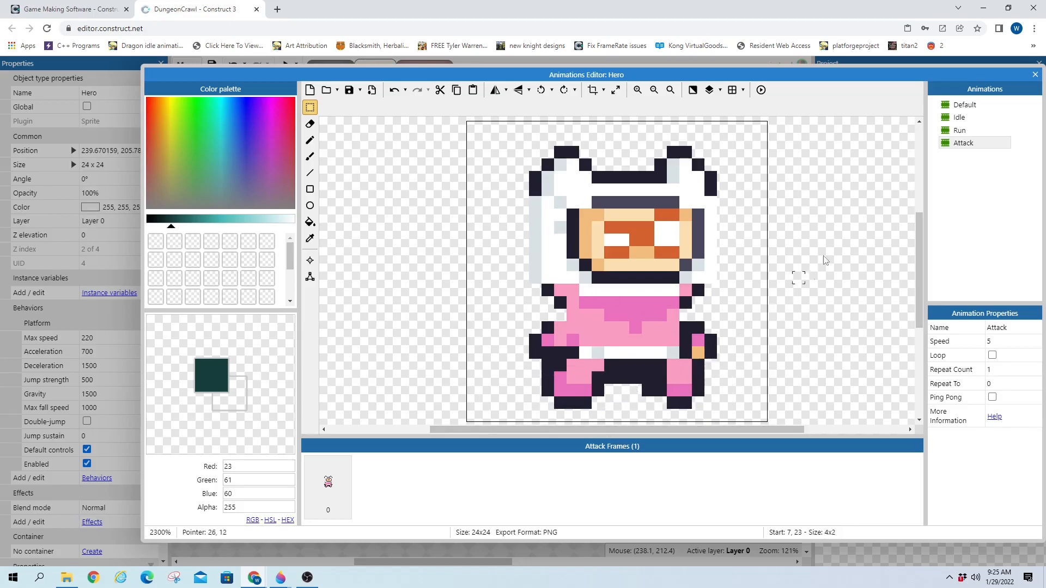
Resize the Attack frame's canvas to width 48 with centre alignment
{"action": "left_click", "coordinate": [654, 90]}
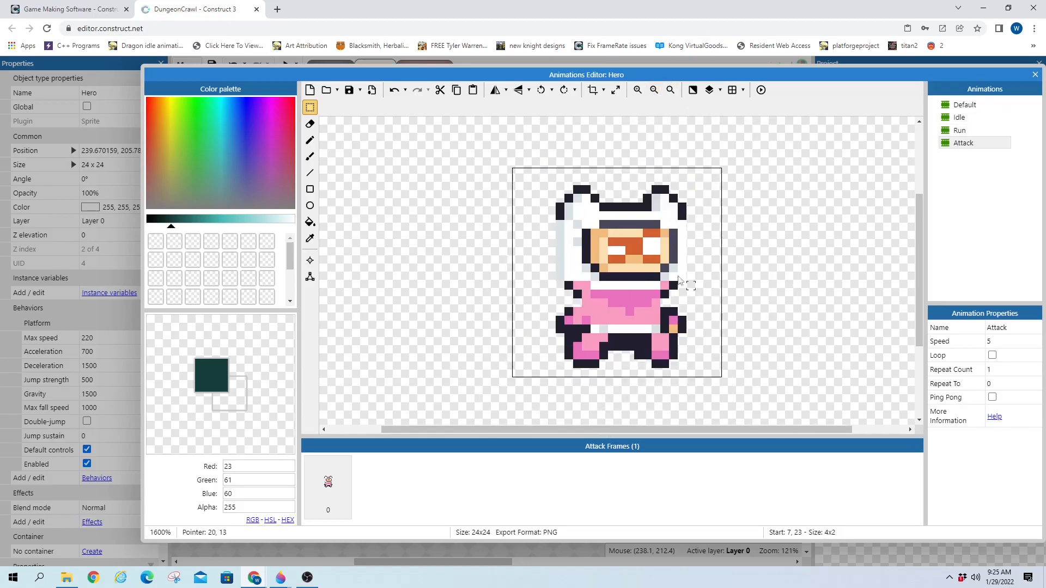
{"action": "left_click", "coordinate": [615, 90]}
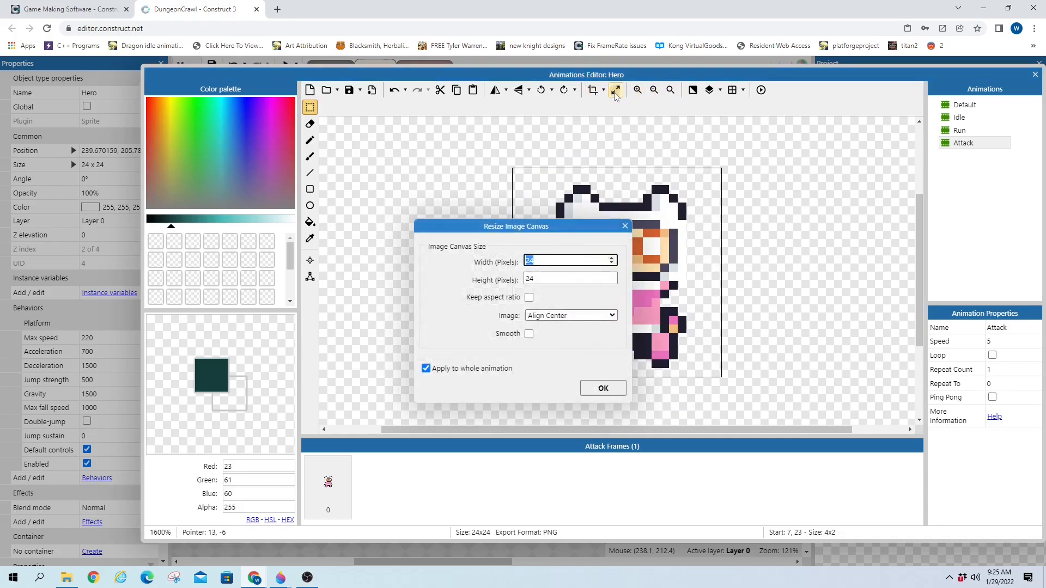
{"action": "left_click", "coordinate": [545, 316]}
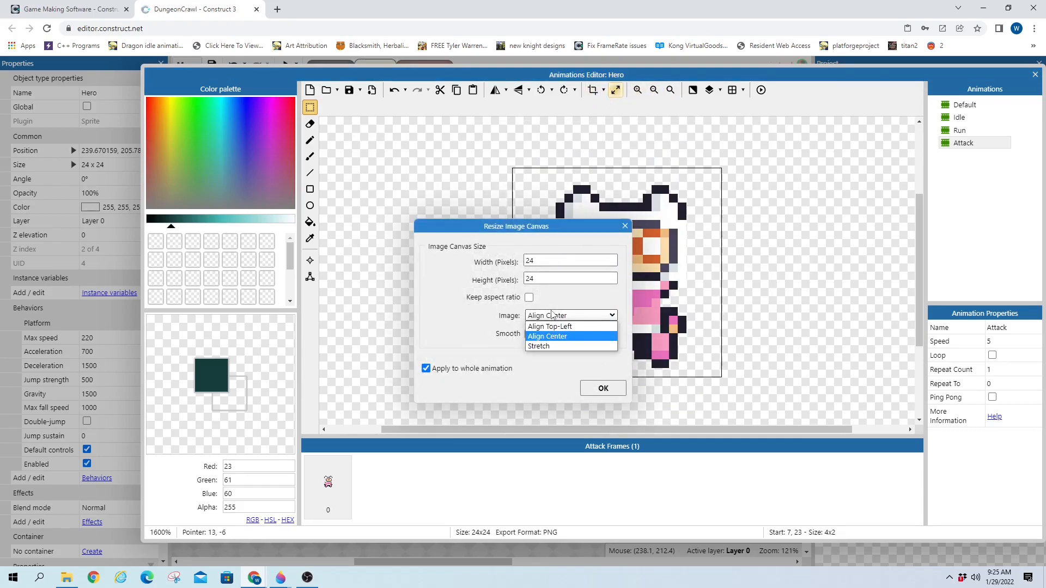
{"action": "left_click", "coordinate": [560, 338]}
{"action": "double_click", "coordinate": [548, 266]}
{"action": "type", "text": "48"}
{"action": "left_click", "coordinate": [608, 390]}
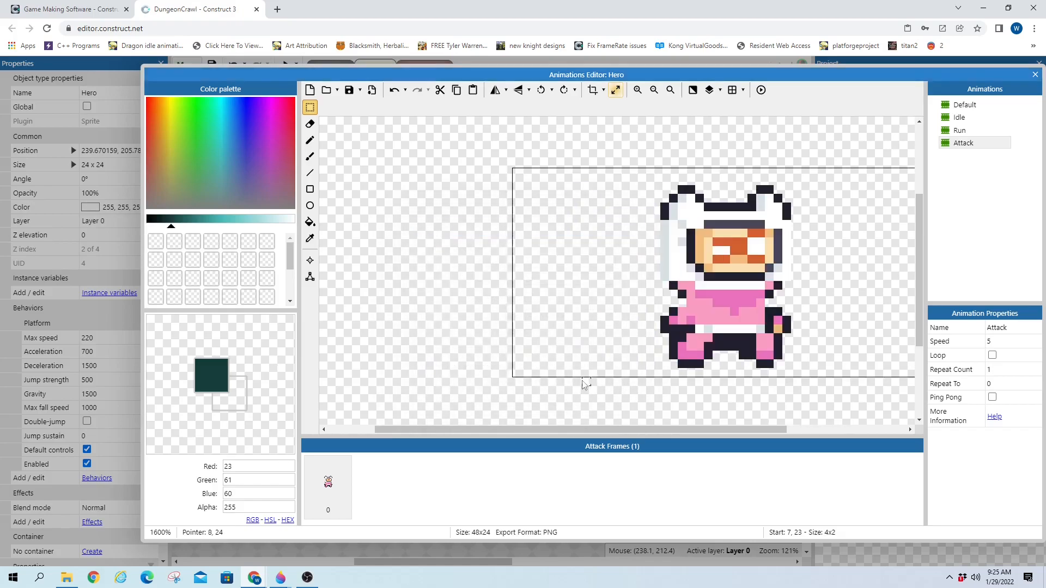
Move the hero into the left half of the 48×24 canvas
{"action": "left_click_drag", "start_coordinate": [527, 431], "coordinate": [573, 430]}
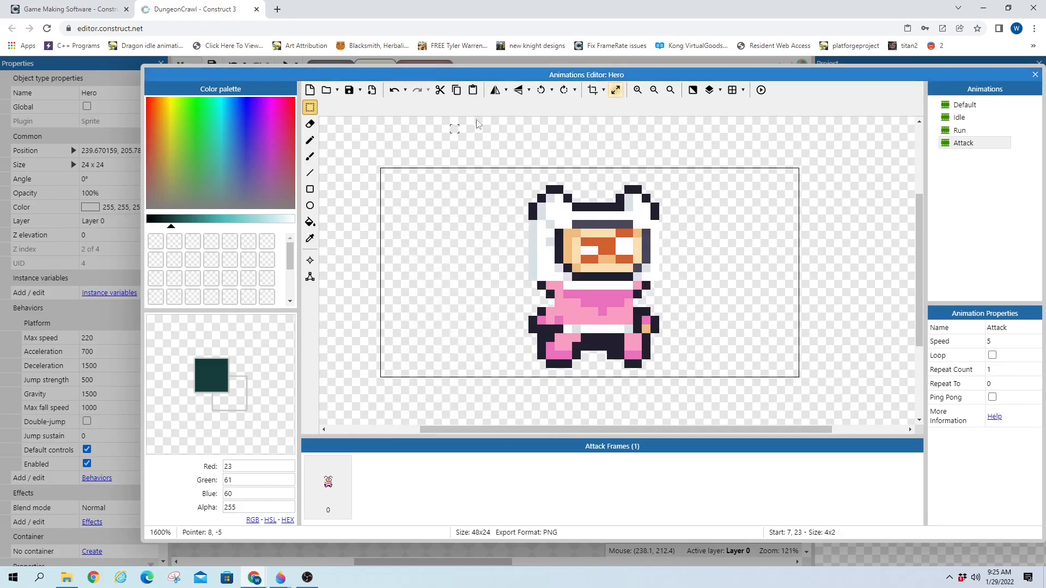
{"action": "left_click_drag", "start_coordinate": [458, 151], "coordinate": [591, 345]}
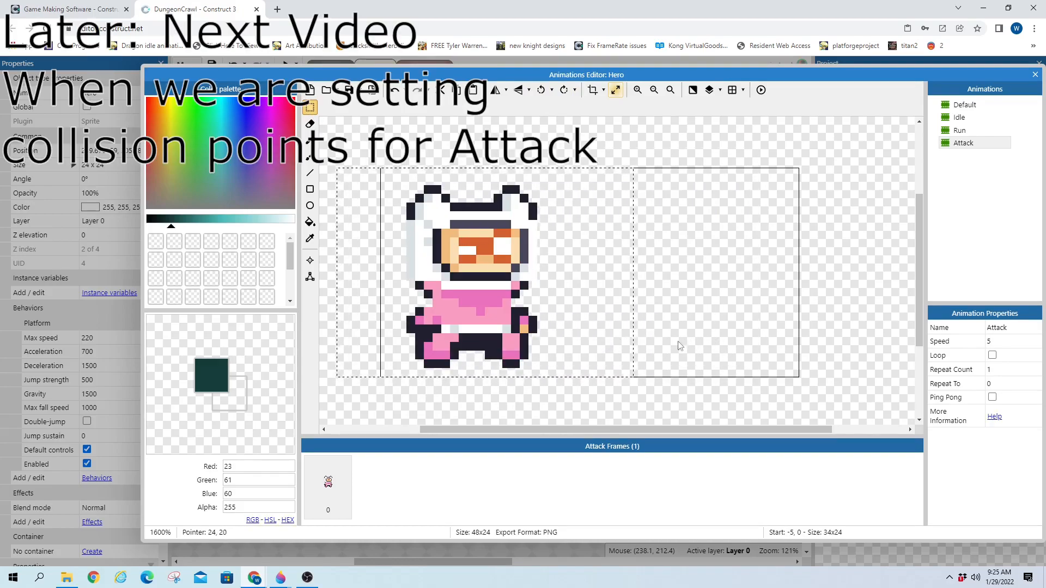
{"action": "left_click", "coordinate": [959, 131]}
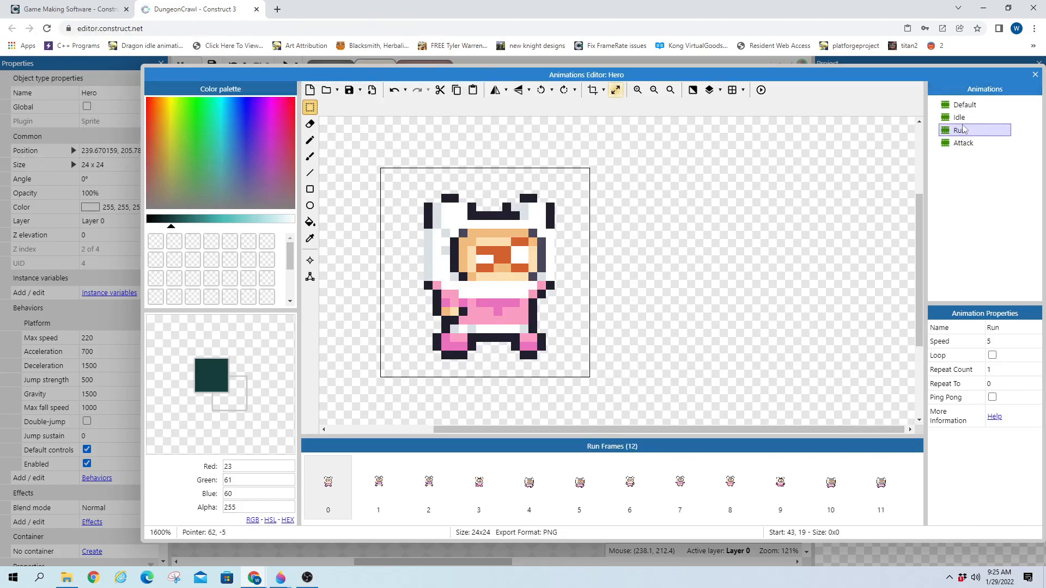
With the Image Points tool, compare the Attack frame's origin against Run frames 1–4
{"action": "left_click", "coordinate": [310, 261]}
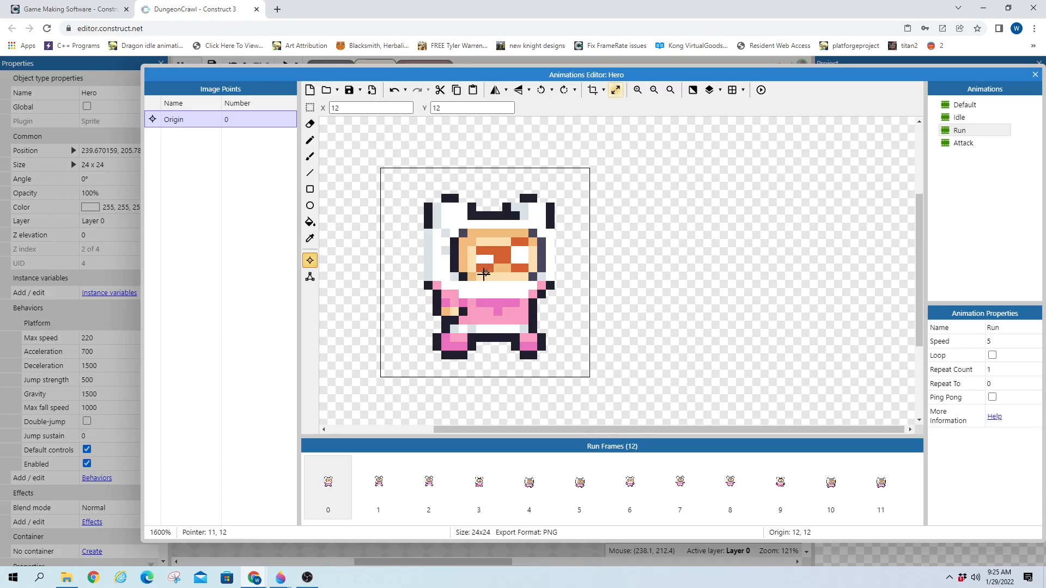
{"action": "left_click", "coordinate": [966, 145]}
{"action": "left_click", "coordinate": [468, 265]}
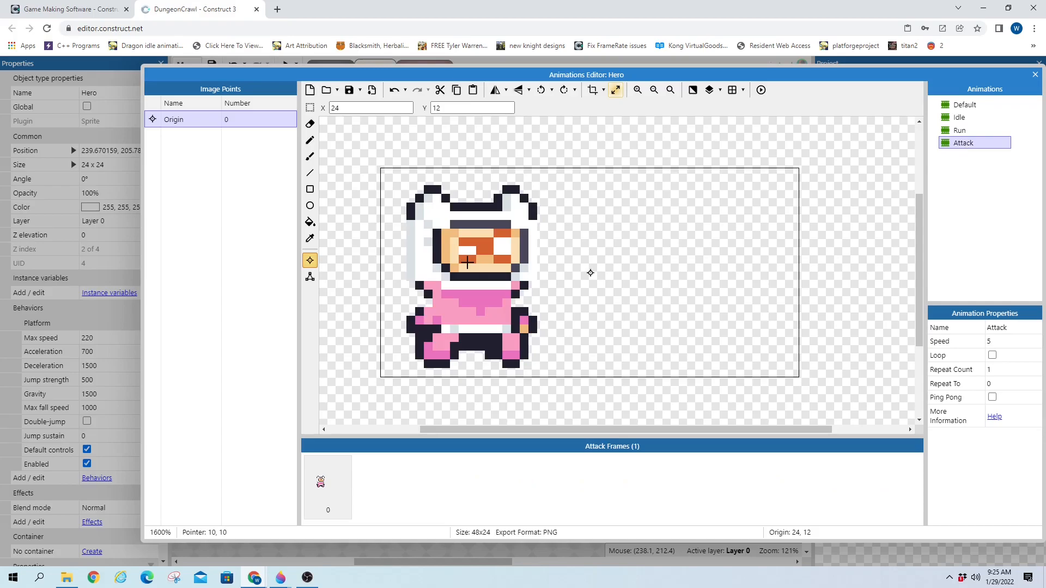
{"action": "left_click", "coordinate": [959, 131]}
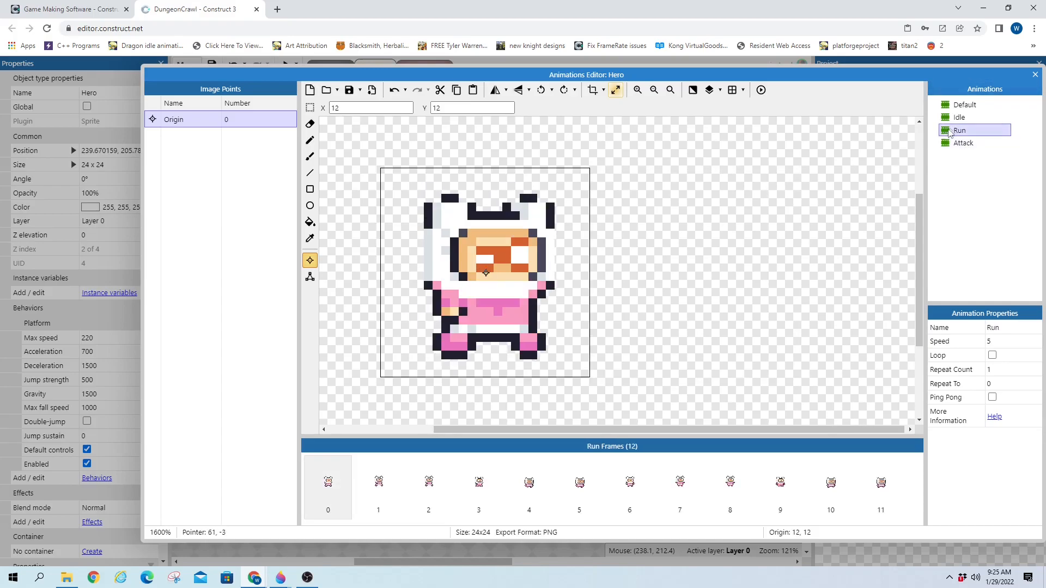
{"action": "left_click", "coordinate": [366, 495]}
{"action": "left_click", "coordinate": [417, 490]}
{"action": "left_click", "coordinate": [467, 486]}
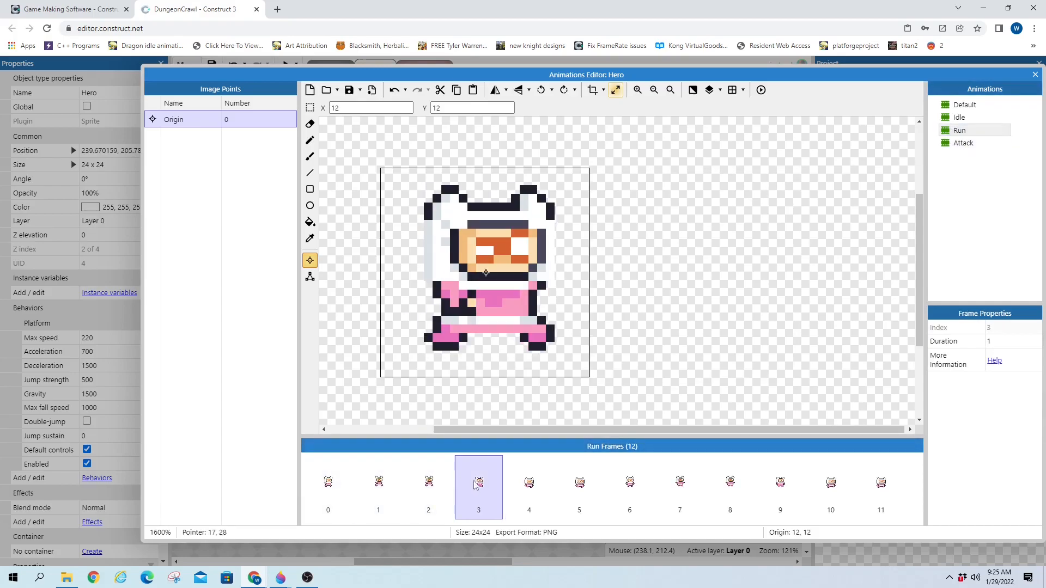
{"action": "left_click", "coordinate": [517, 480]}
{"action": "left_click", "coordinate": [466, 489]}
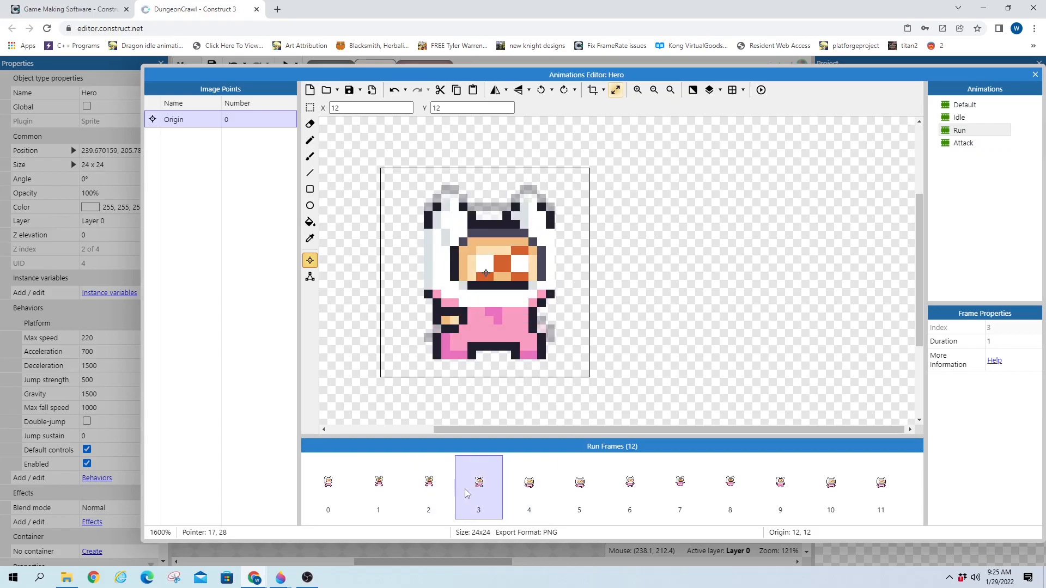
{"action": "left_click", "coordinate": [381, 490]}
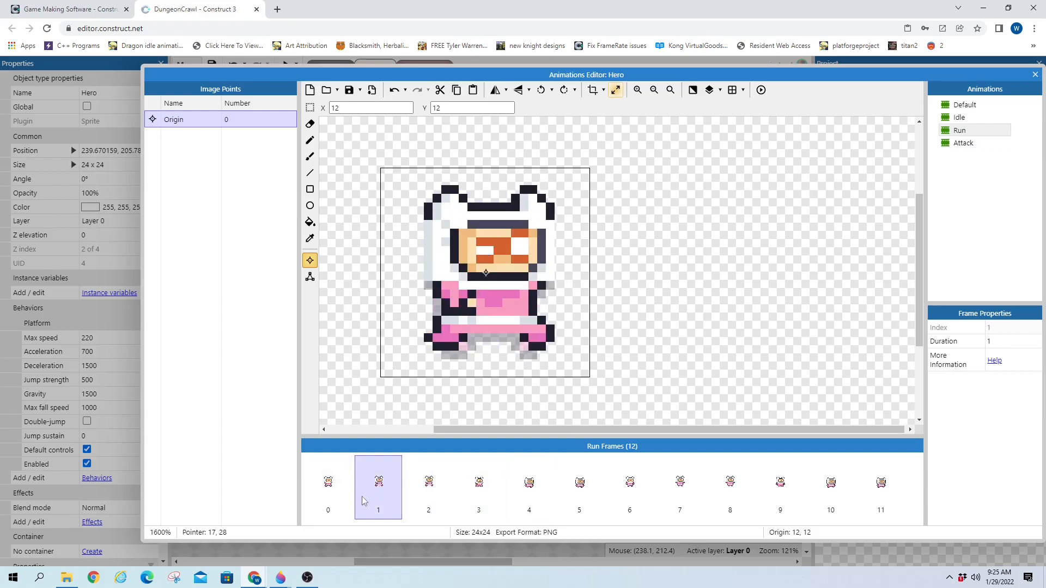
{"action": "left_click", "coordinate": [414, 493]}
{"action": "left_click", "coordinate": [478, 490]}
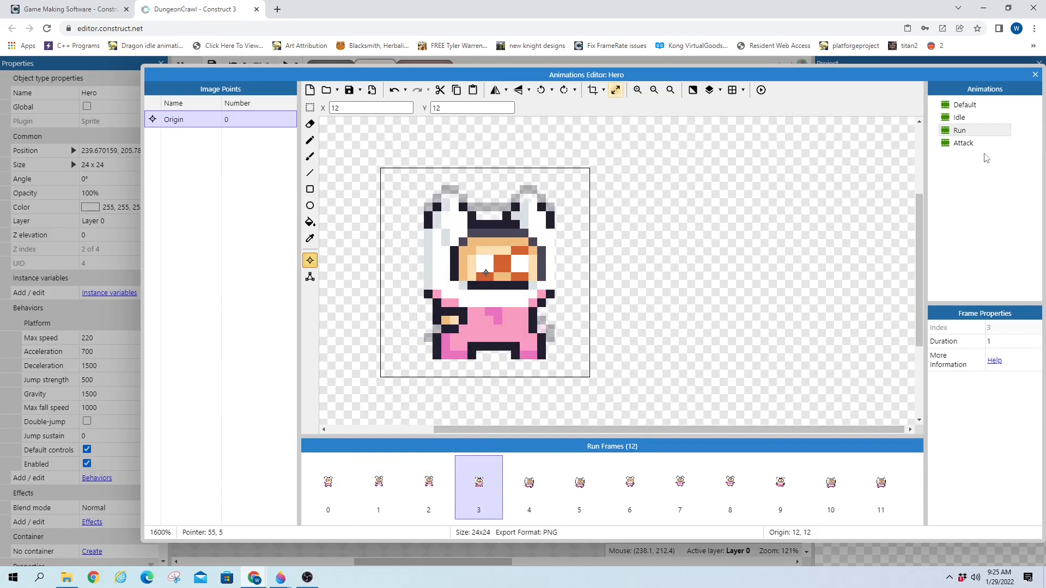
Place the Attack origin on the hero's face at 10, 11 and apply it to the whole animation
{"action": "left_click", "coordinate": [975, 143]}
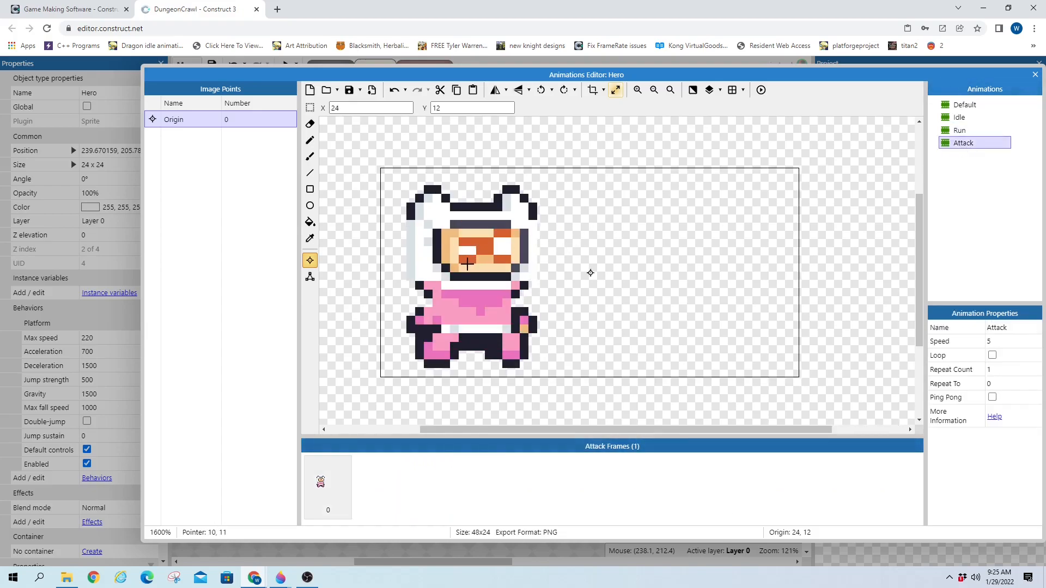
{"action": "left_click", "coordinate": [467, 263]}
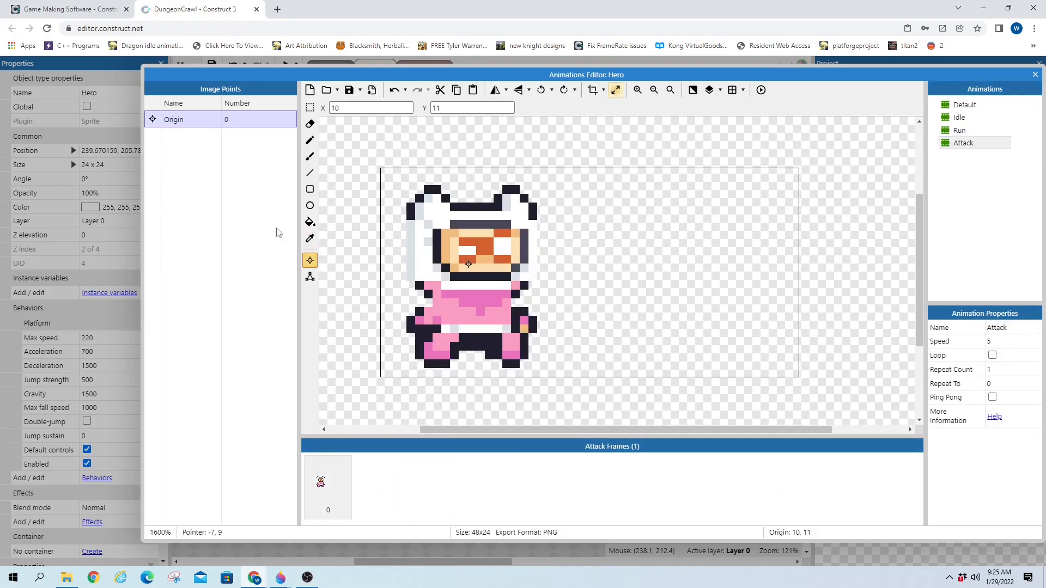
{"action": "left_click", "coordinate": [336, 461]}
{"action": "right_click", "coordinate": [191, 120]}
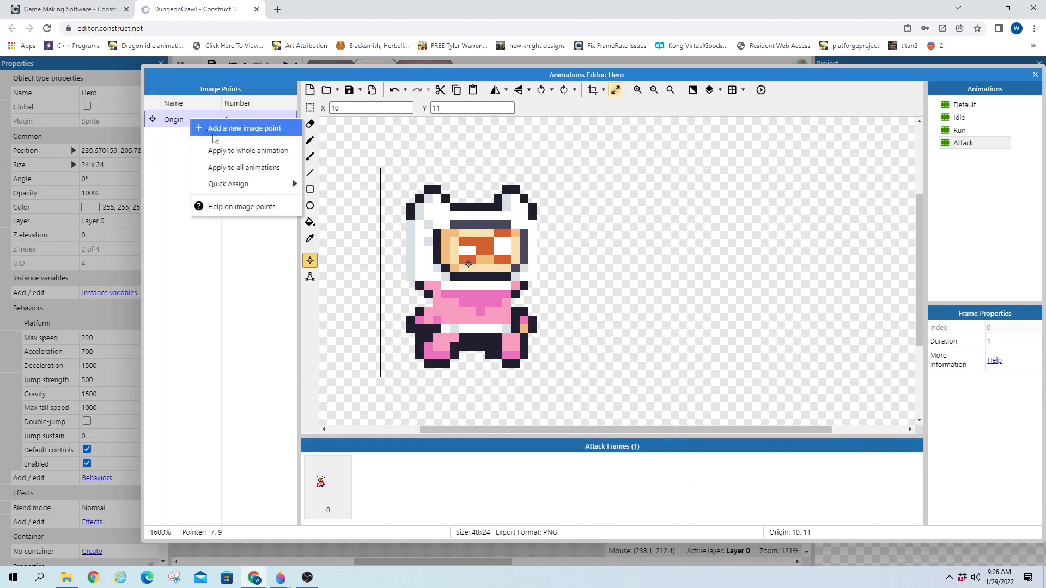
{"action": "left_click", "coordinate": [236, 155]}
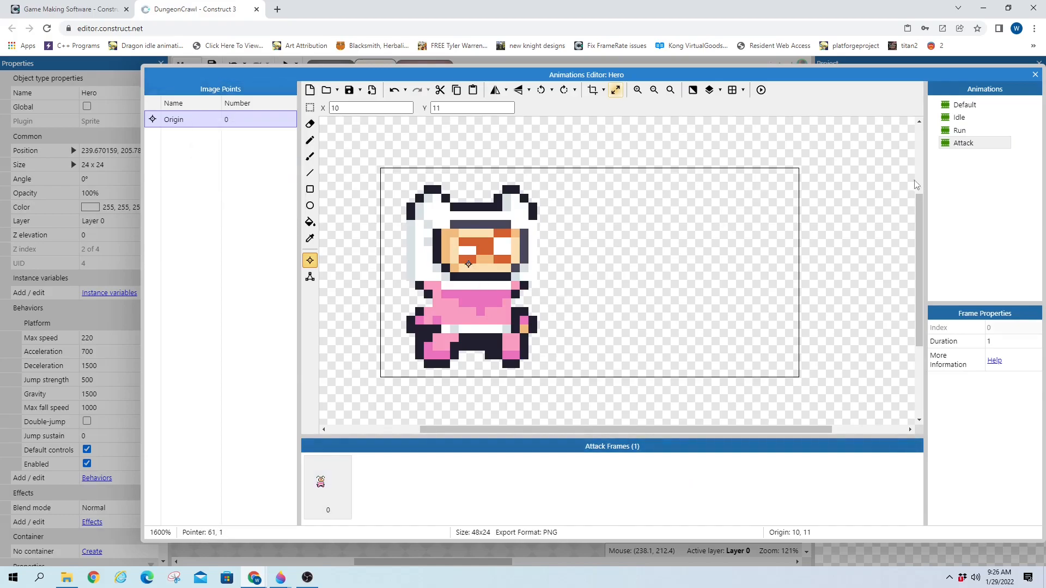
{"action": "left_click", "coordinate": [422, 495]}
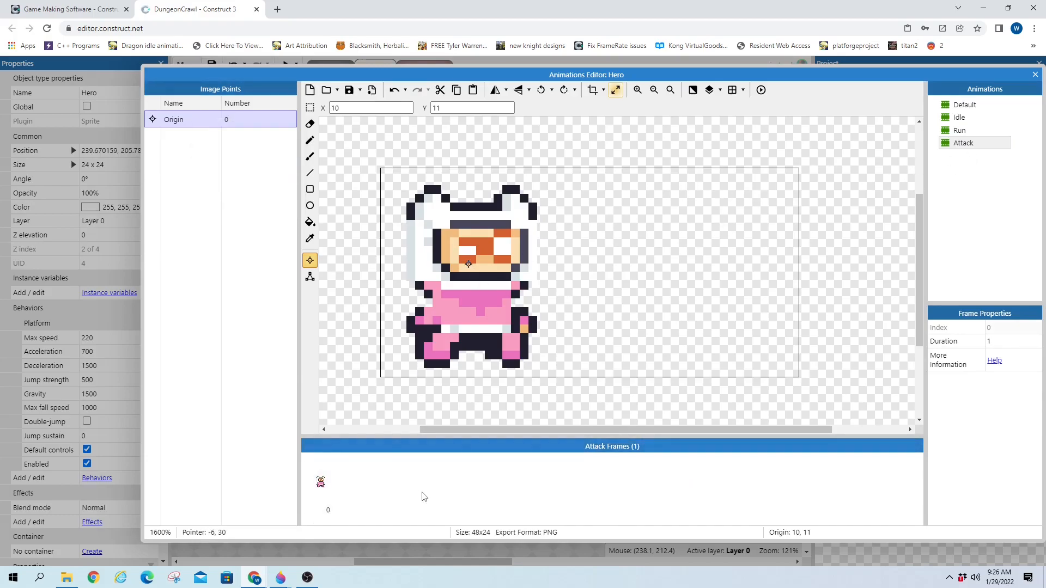
Duplicate Attack frame 0 to create a second, identical frame
{"action": "right_click", "coordinate": [325, 487]}
{"action": "left_click", "coordinate": [404, 497]}
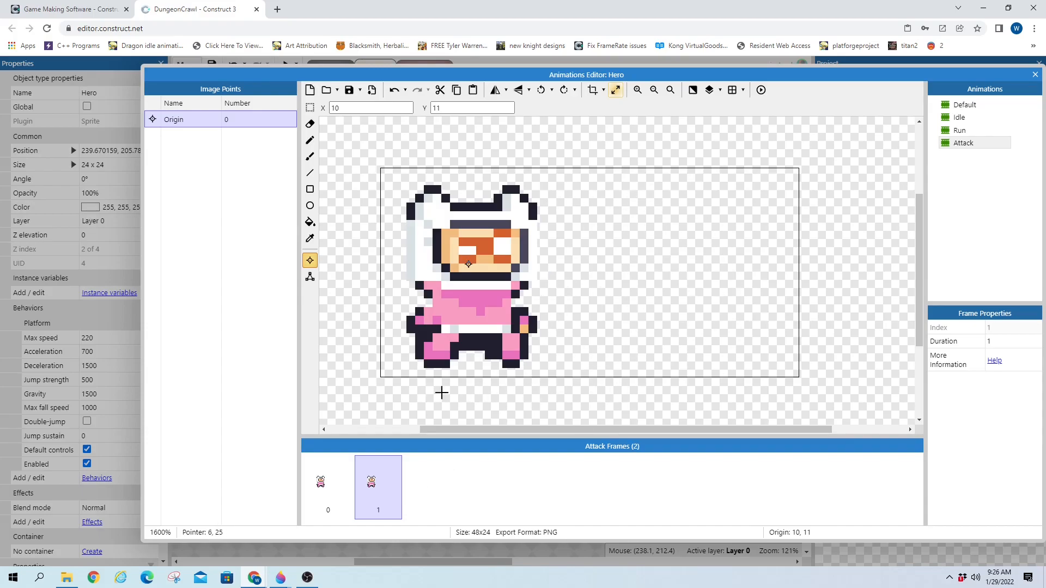
Redraw frame 1's legs with the Pencil as a black-outlined white arm across the body
{"action": "left_click", "coordinate": [310, 172]}
{"action": "left_click", "coordinate": [310, 140]}
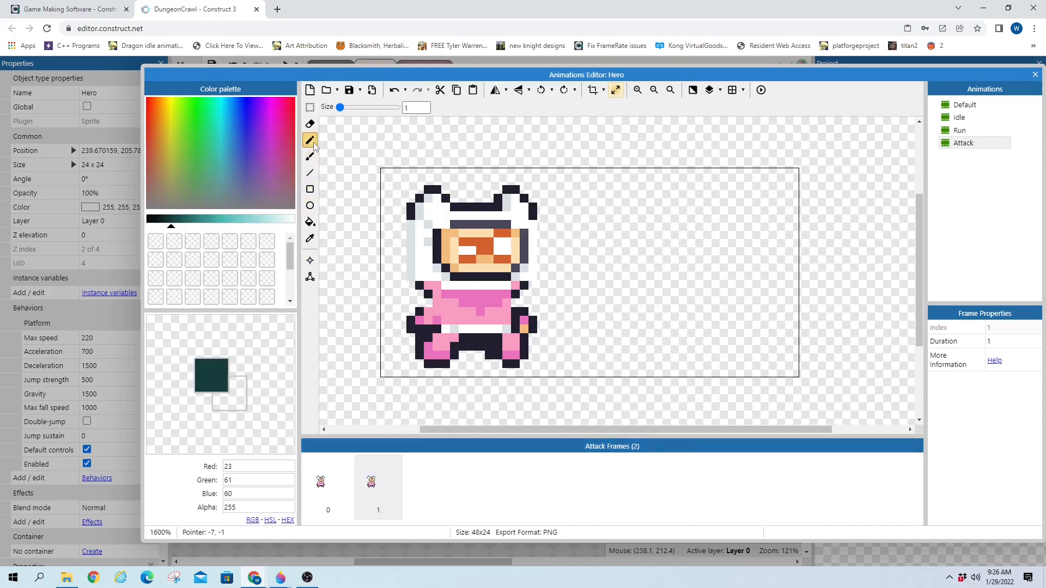
{"action": "left_click", "coordinate": [150, 220]}
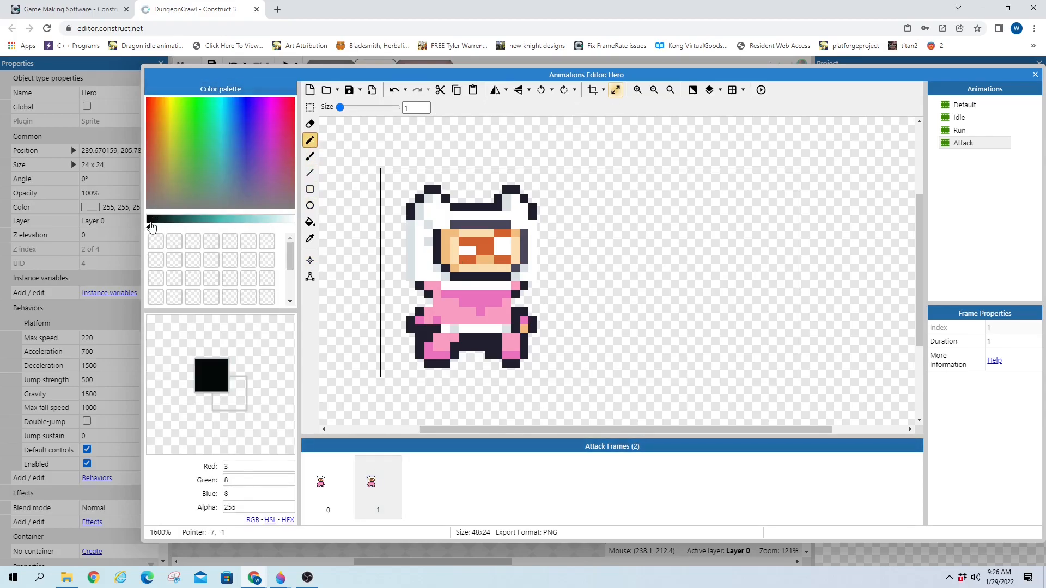
{"action": "left_click", "coordinate": [292, 225]}
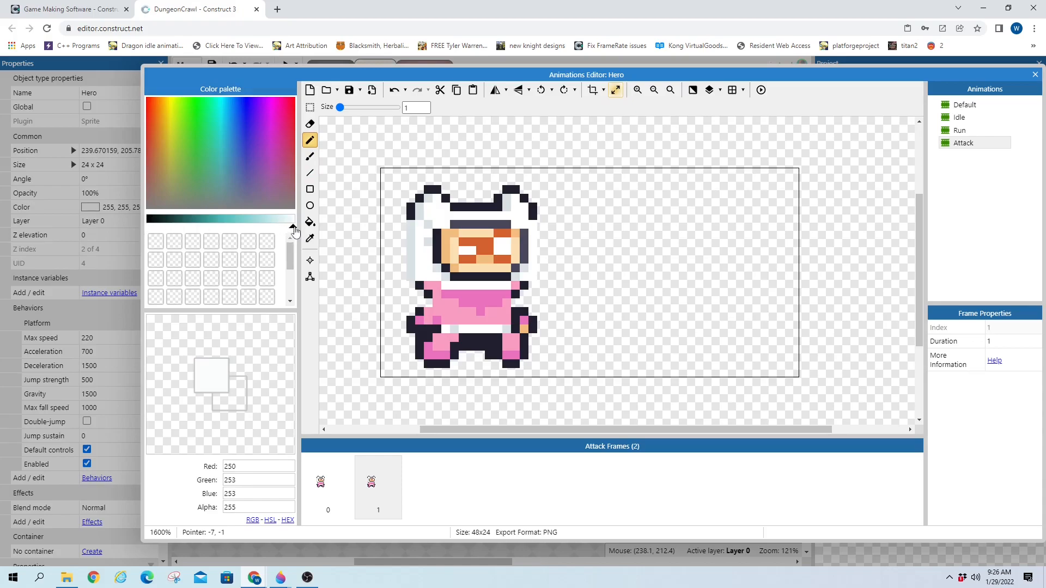
{"action": "left_click", "coordinate": [151, 221]}
{"action": "left_click", "coordinate": [151, 223]}
{"action": "left_click", "coordinate": [148, 221]}
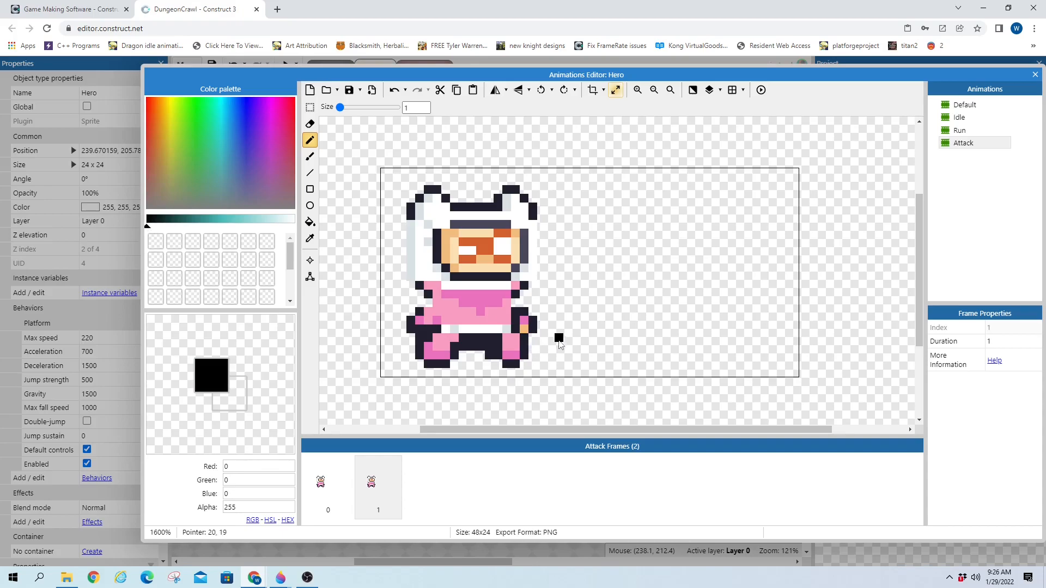
{"action": "left_click", "coordinate": [488, 313]}
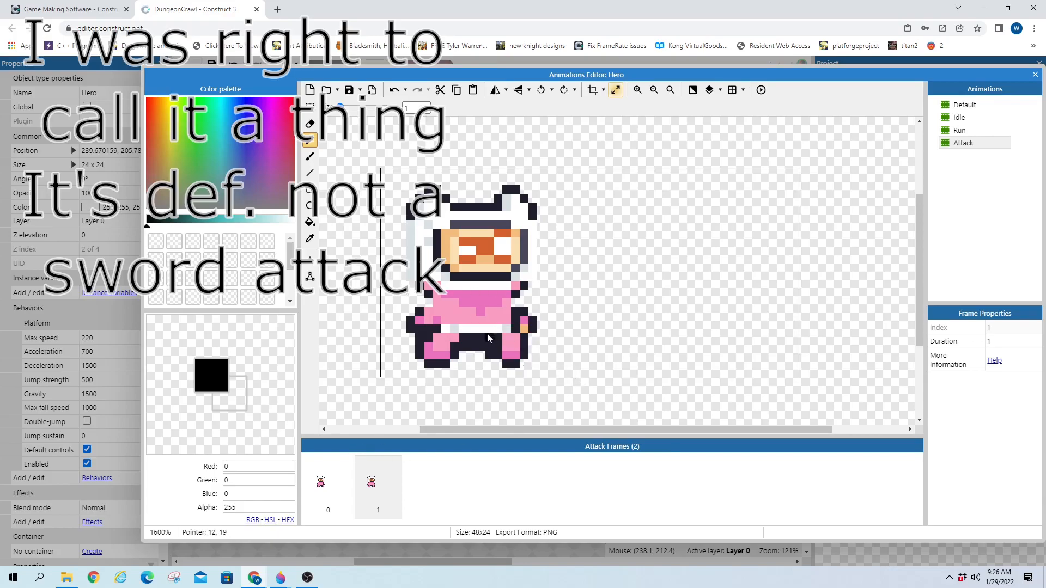
{"action": "left_click_drag", "start_coordinate": [462, 321], "coordinate": [516, 338]}
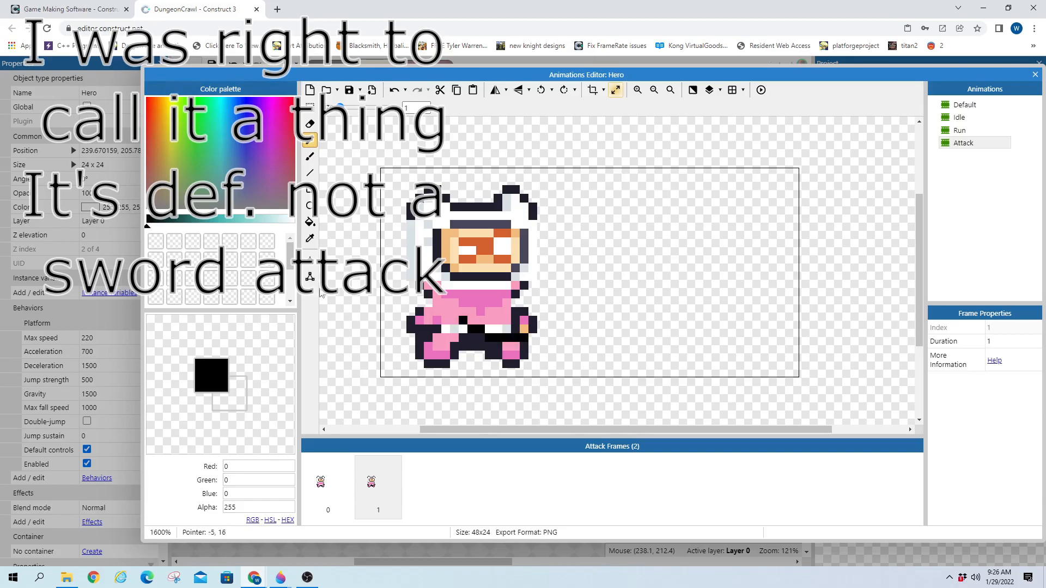
{"action": "left_click", "coordinate": [292, 225]}
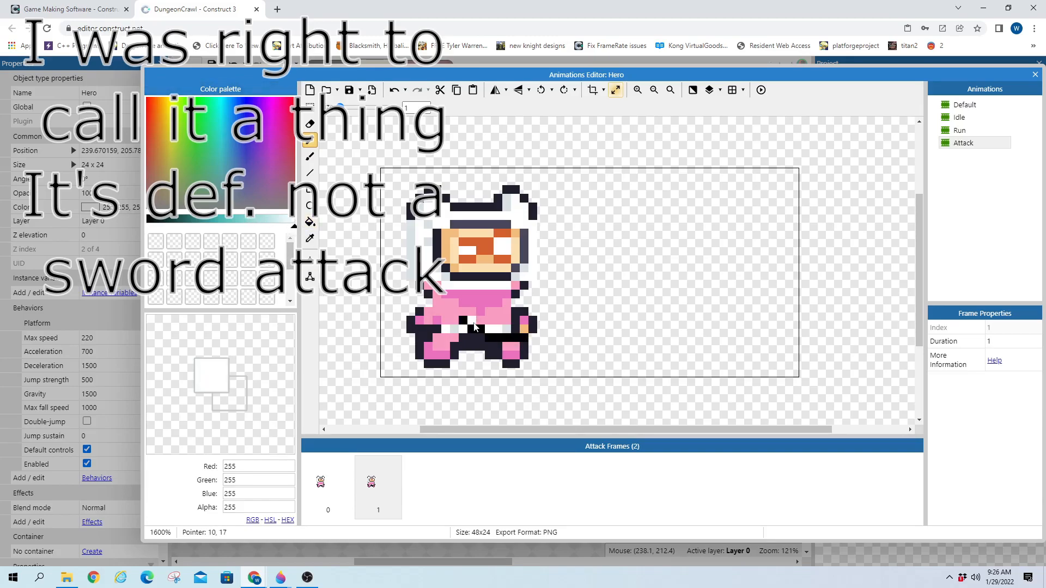
{"action": "left_click_drag", "start_coordinate": [470, 314], "coordinate": [516, 333]}
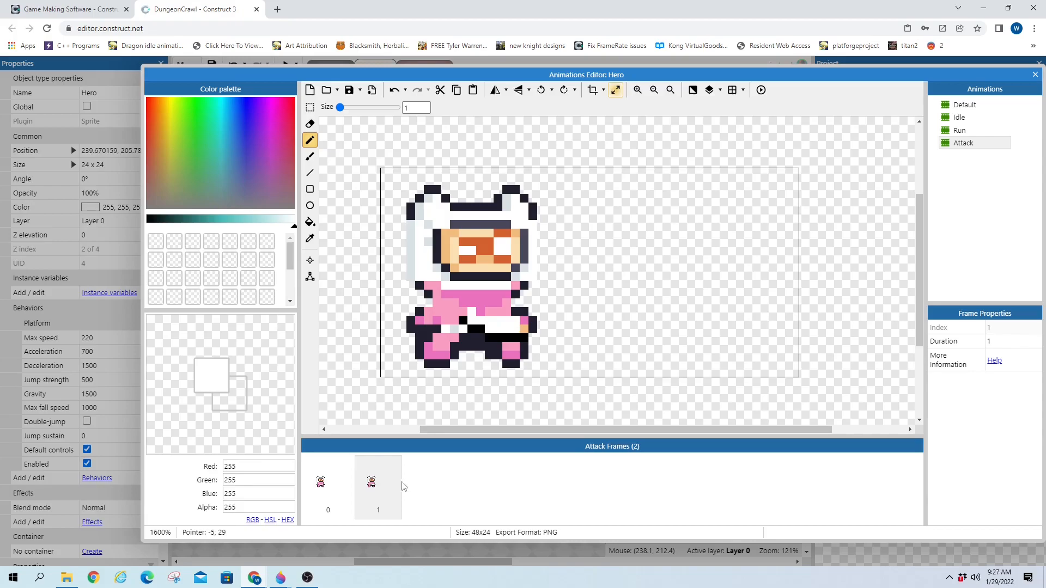
Duplicate frame 0 to add a third frame to the Attack animation
{"action": "right_click", "coordinate": [381, 484]}
{"action": "key", "text": "Escape"}
{"action": "right_click", "coordinate": [341, 487]}
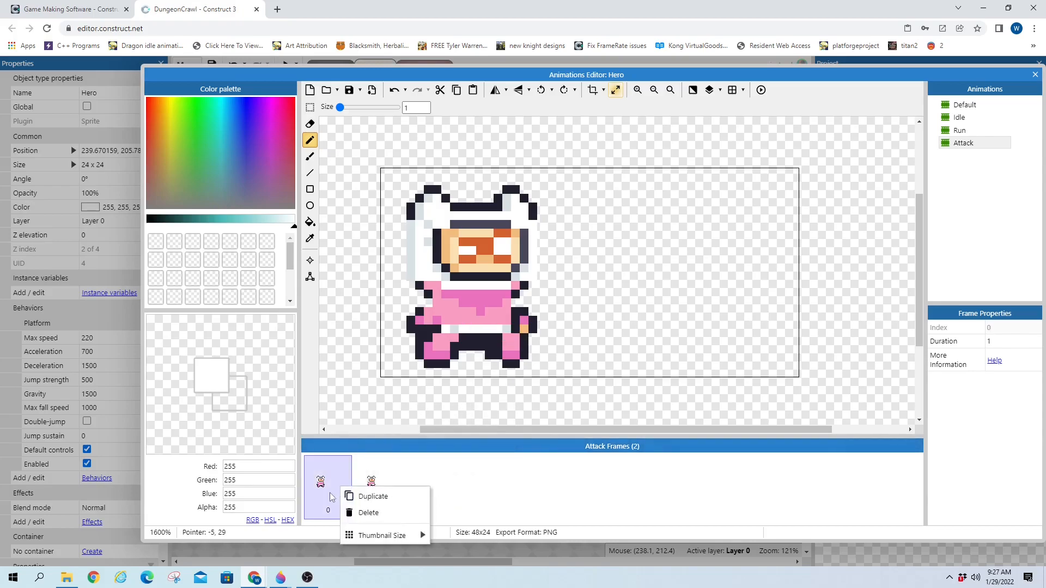
{"action": "left_click", "coordinate": [368, 497]}
{"action": "left_click", "coordinate": [428, 482]}
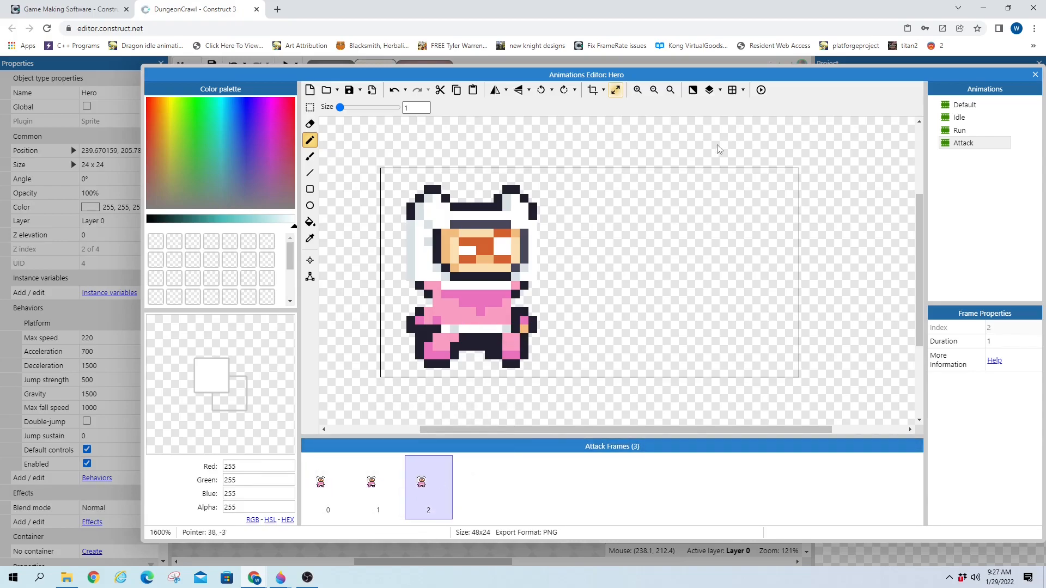
Turn on onion skinning and compare frames 1 and 2
{"action": "left_click", "coordinate": [710, 91]}
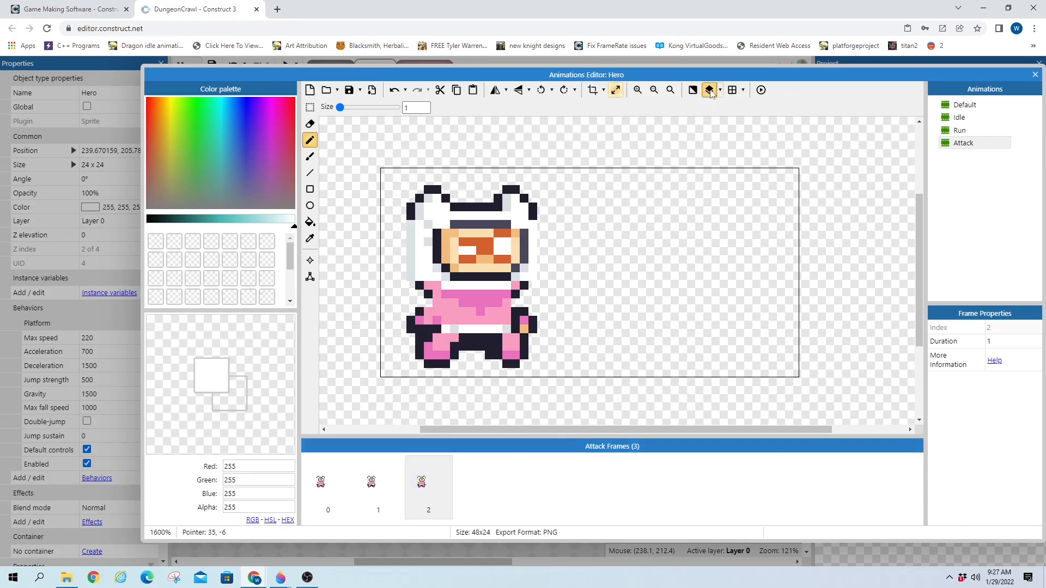
{"action": "left_click", "coordinate": [411, 500]}
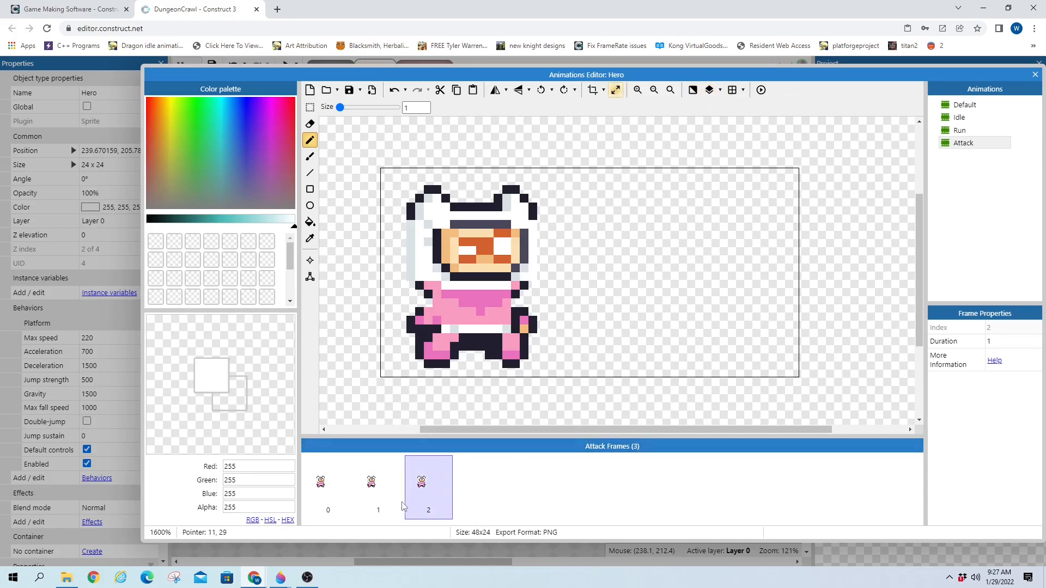
{"action": "left_click", "coordinate": [391, 505]}
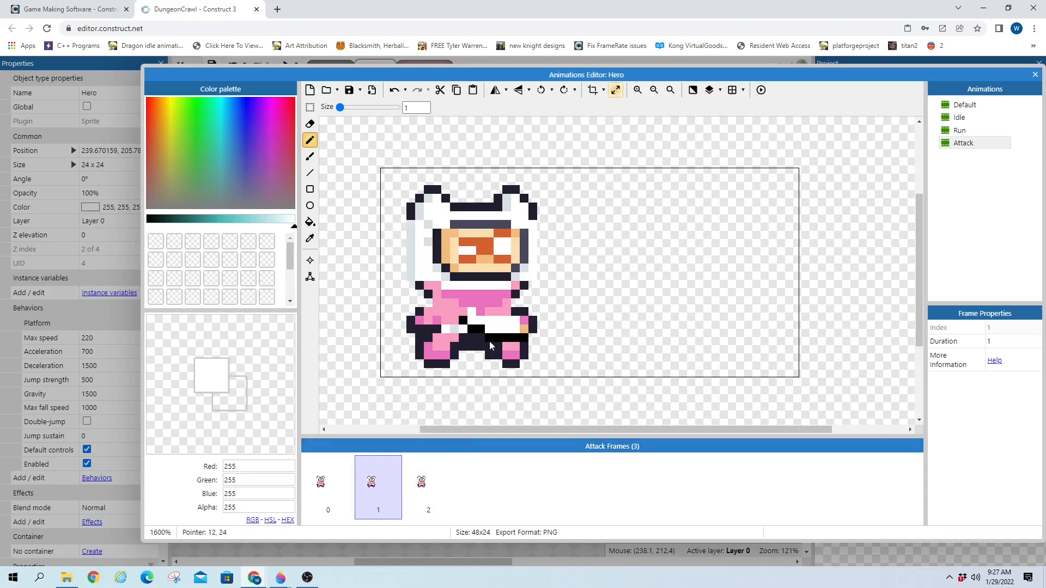
{"action": "left_click", "coordinate": [425, 490]}
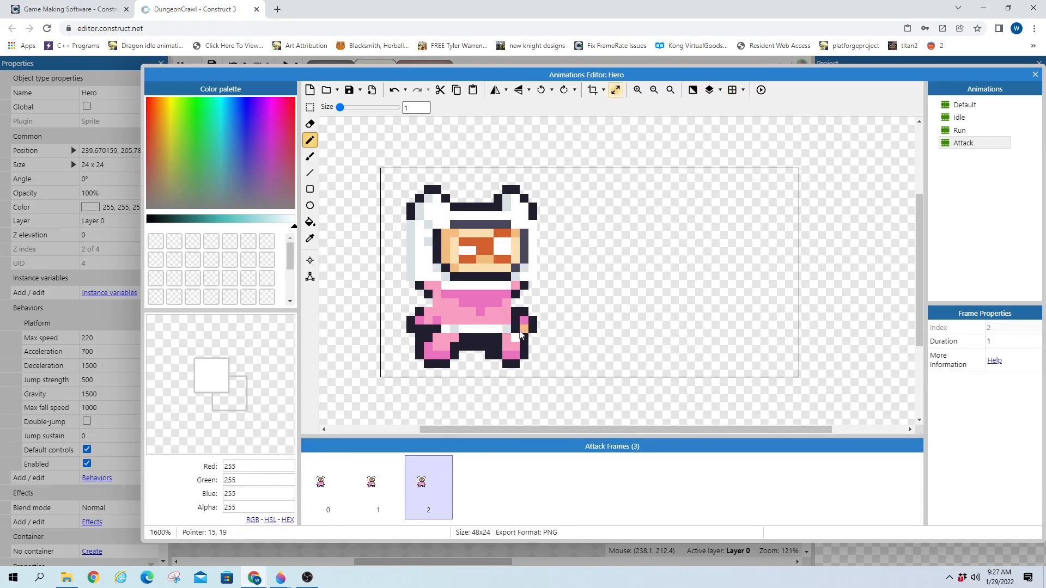
{"action": "left_click", "coordinate": [382, 477]}
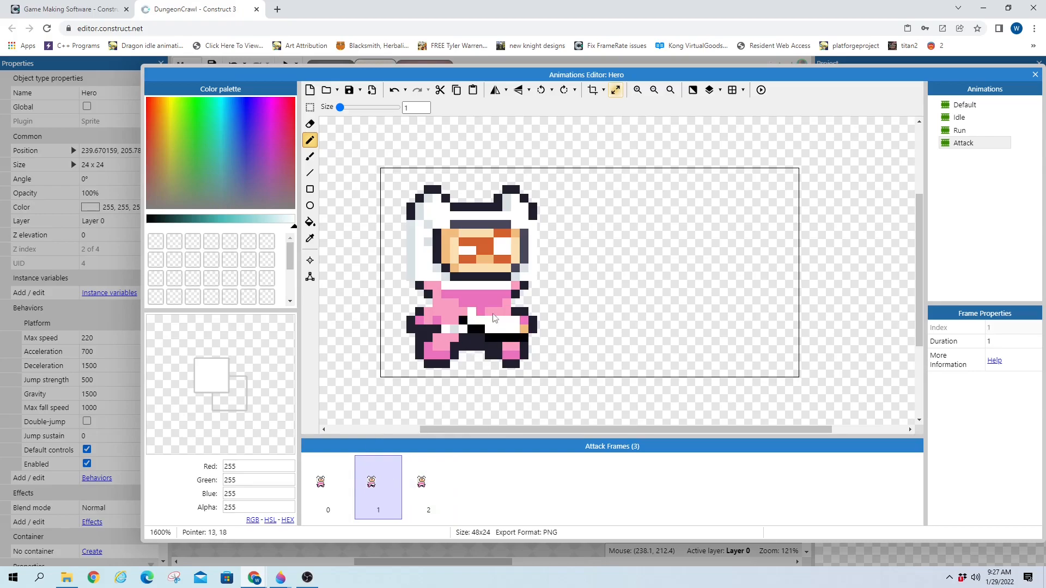
{"action": "left_click", "coordinate": [428, 500]}
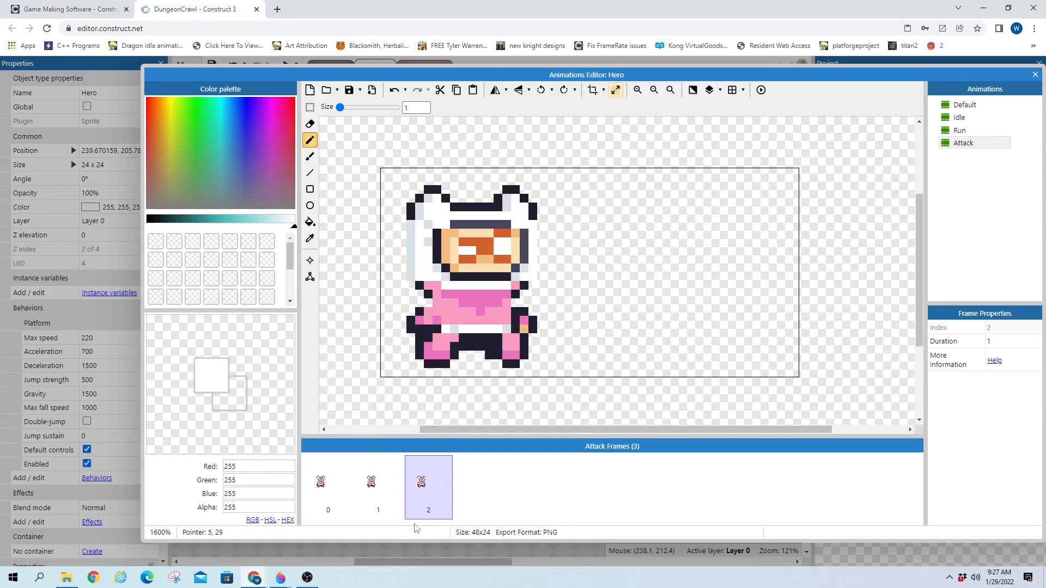
{"action": "left_click", "coordinate": [376, 484]}
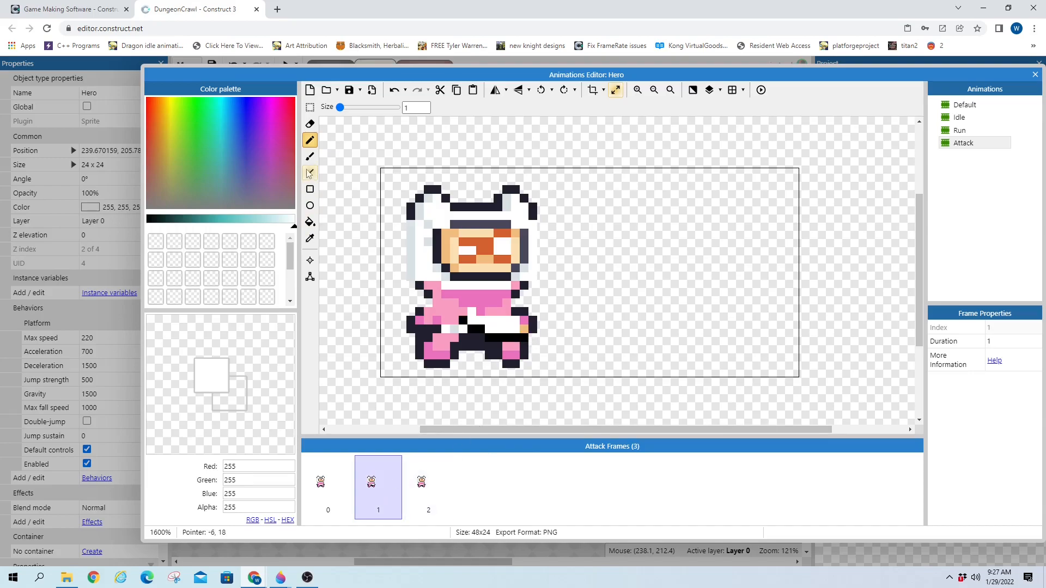
{"action": "left_click", "coordinate": [149, 220]}
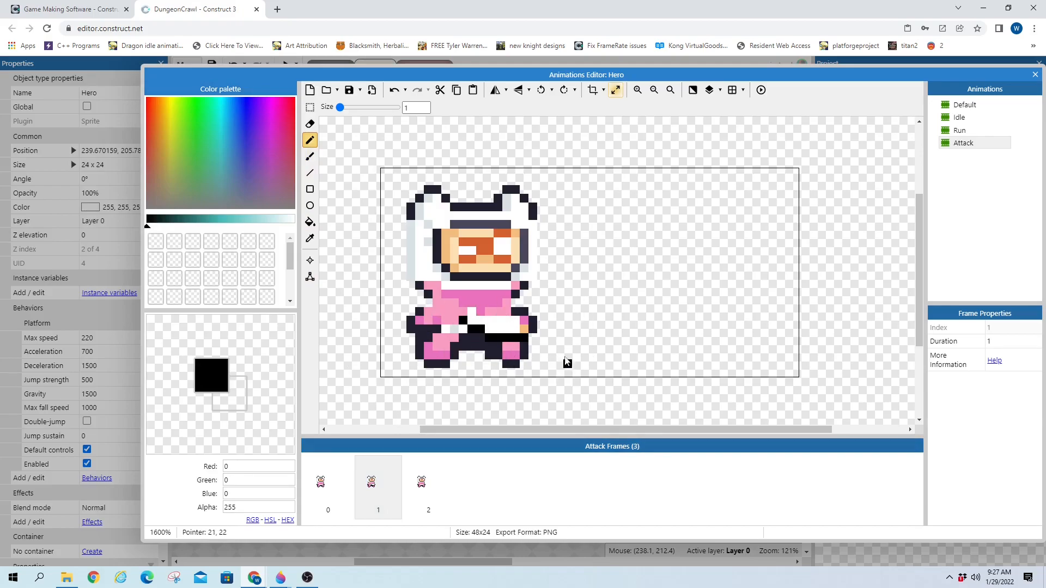
Draw a black curved swoosh by the foot in frame 2 and paint it white inside
{"action": "left_click", "coordinate": [427, 493]}
{"action": "left_click_drag", "start_coordinate": [497, 355], "coordinate": [526, 357]}
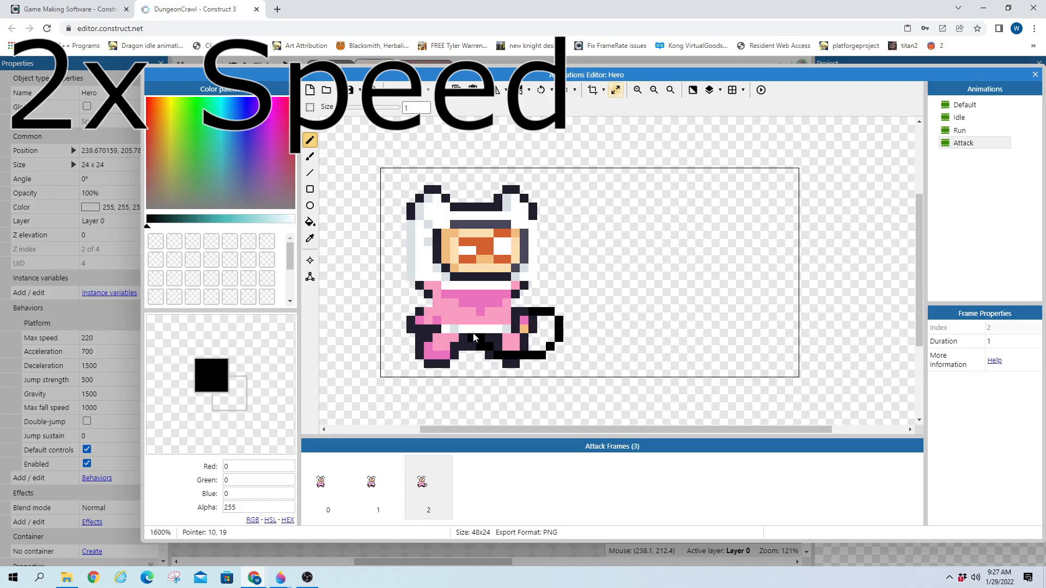
{"action": "left_click", "coordinate": [294, 222]}
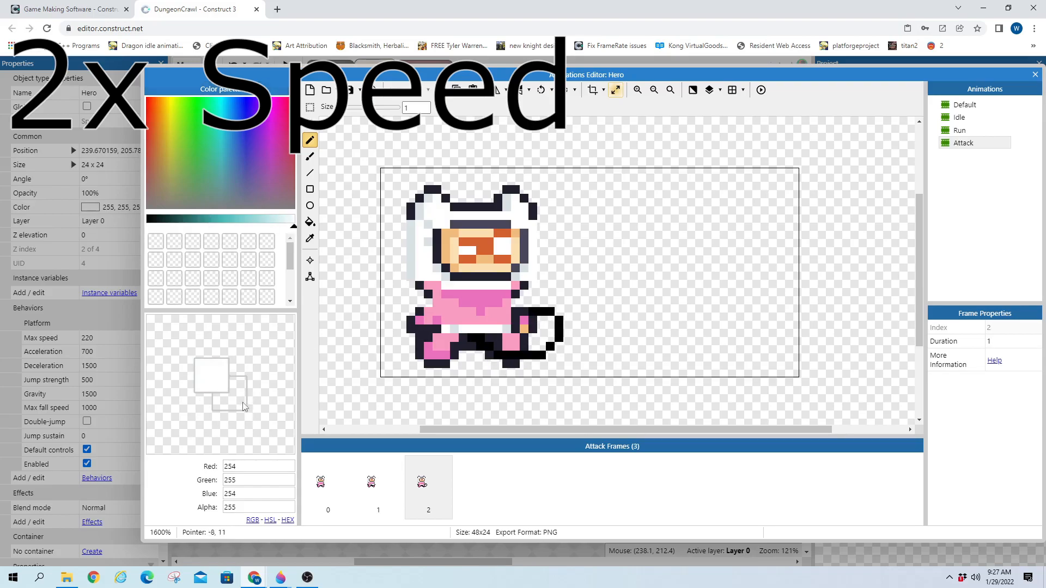
{"action": "mouse_move", "coordinate": [482, 341]}
{"action": "left_mouse_down"}
{"action": "mouse_move", "coordinate": [542, 345]}
{"action": "mouse_move", "coordinate": [544, 330]}
{"action": "left_mouse_up"}
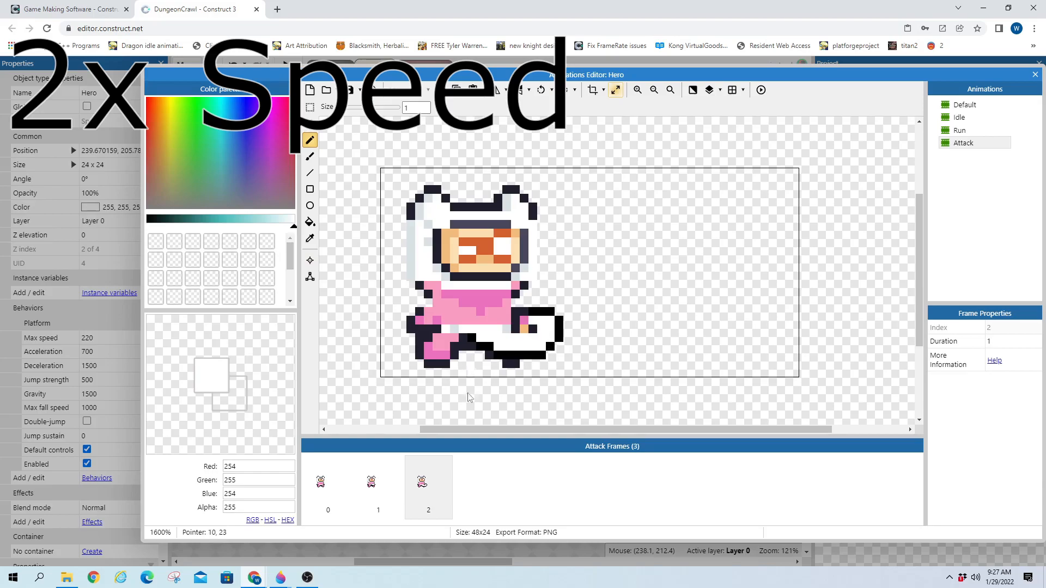
Duplicate a frame to add a fourth Attack frame and toggle onion skinning on it
{"action": "right_click", "coordinate": [327, 492]}
{"action": "left_click", "coordinate": [359, 500]}
{"action": "left_click", "coordinate": [484, 479]}
{"action": "left_click", "coordinate": [424, 493]}
{"action": "left_click", "coordinate": [472, 490]}
{"action": "left_click", "coordinate": [693, 90]}
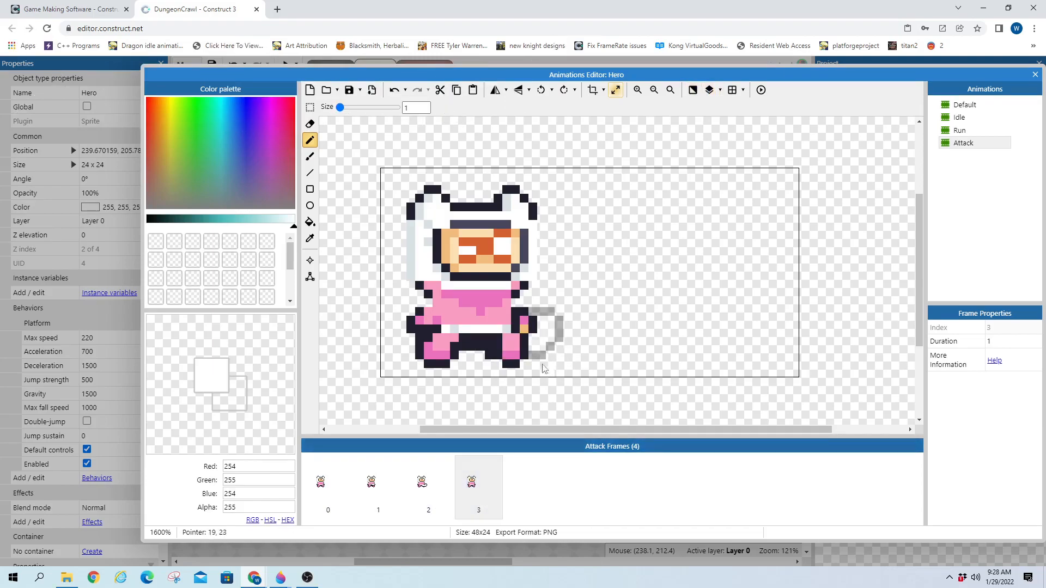
Draw a larger black tail outline beside the foot in Attack frame 3
{"action": "left_click", "coordinate": [458, 479]}
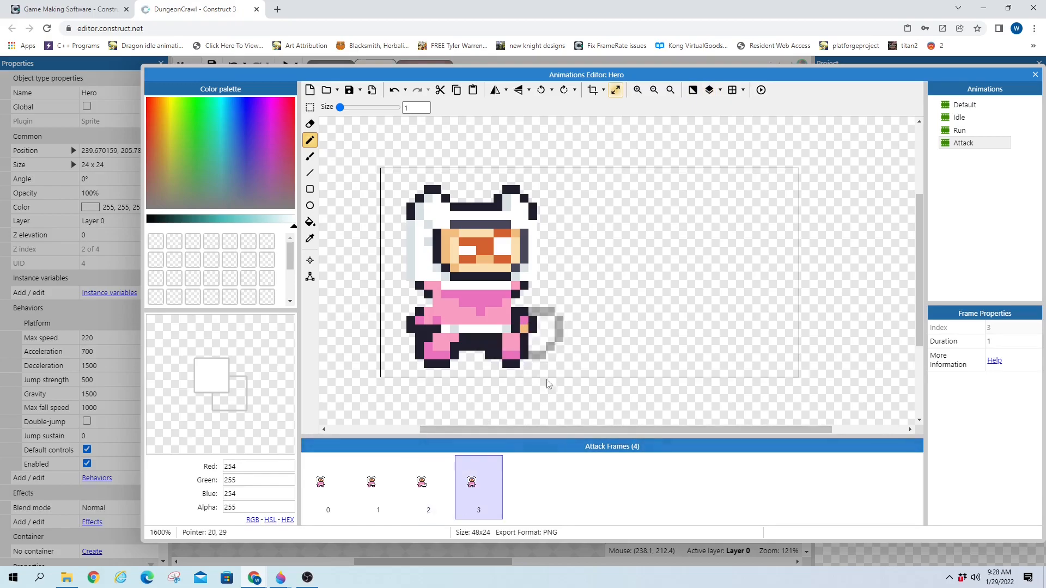
{"action": "left_click_drag", "start_coordinate": [292, 228], "coordinate": [147, 221]}
{"action": "left_click", "coordinate": [428, 482]}
{"action": "left_click", "coordinate": [479, 475]}
{"action": "mouse_move", "coordinate": [514, 354]}
{"action": "left_mouse_down"}
{"action": "mouse_move", "coordinate": [580, 362]}
{"action": "mouse_move", "coordinate": [608, 335]}
{"action": "mouse_move", "coordinate": [580, 291]}
{"action": "mouse_move", "coordinate": [542, 293]}
{"action": "left_mouse_up"}
{"action": "right_click_drag", "start_coordinate": [610, 320], "coordinate": [609, 313]}
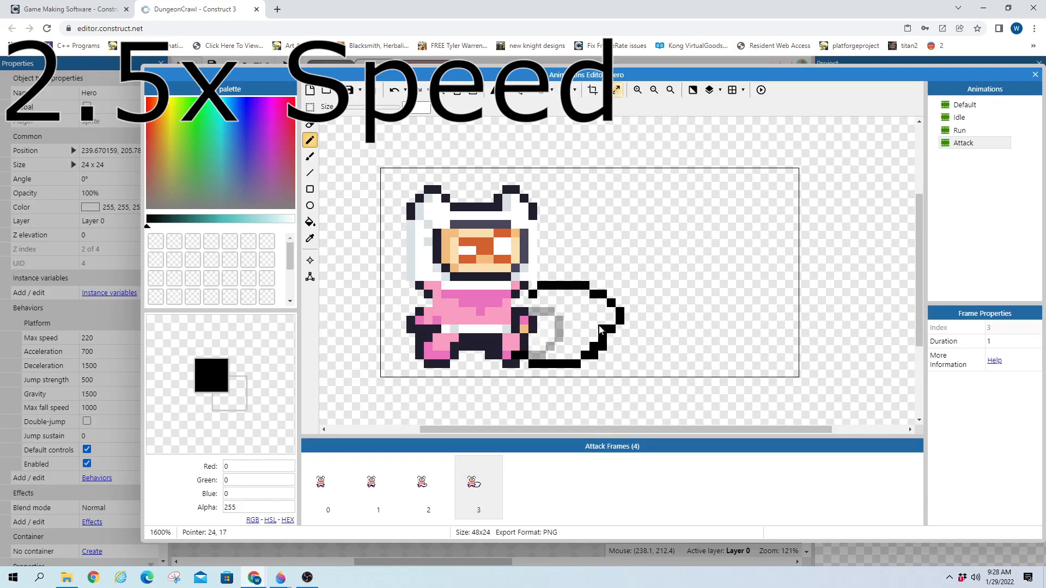
Fill the frame 3 tail interior with white using the Paint Bucket
{"action": "left_click", "coordinate": [294, 220]}
{"action": "mouse_move", "coordinate": [537, 351]}
{"action": "left_mouse_down"}
{"action": "mouse_move", "coordinate": [553, 356]}
{"action": "mouse_move", "coordinate": [561, 326]}
{"action": "mouse_move", "coordinate": [530, 310]}
{"action": "left_mouse_up"}
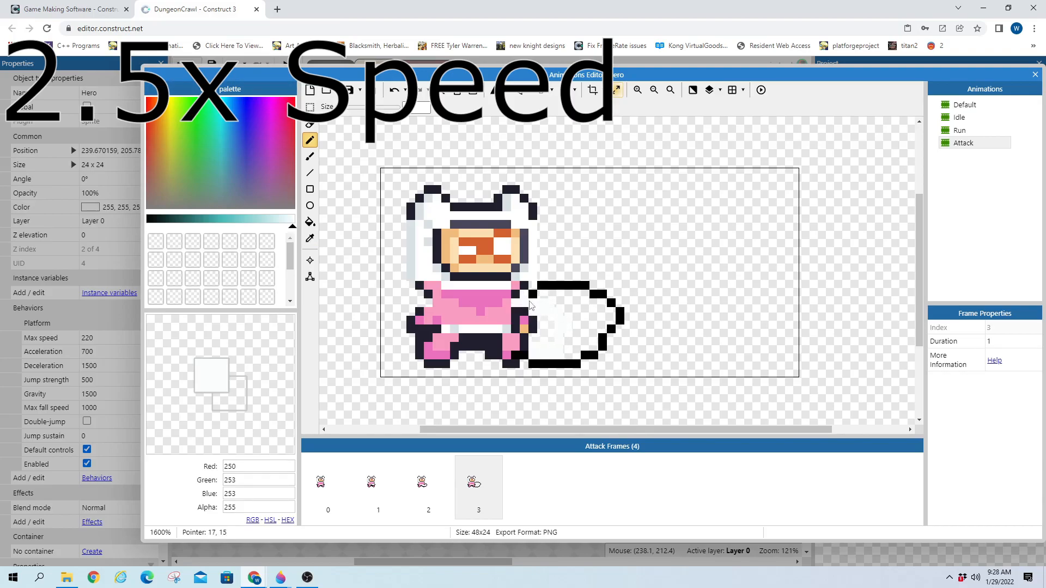
{"action": "left_click", "coordinate": [309, 222]}
{"action": "left_click", "coordinate": [580, 333]}
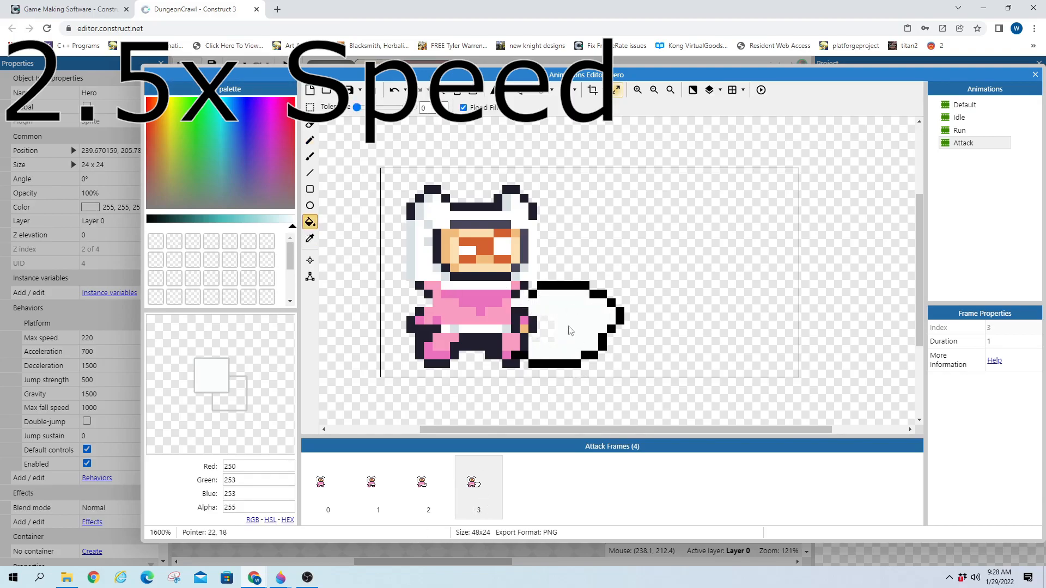
{"action": "left_click", "coordinate": [310, 141]}
Touch up individual tail outline pixels in frame 3 with white and black
{"action": "right_click", "coordinate": [474, 482]}
{"action": "mouse_move", "coordinate": [545, 479]}
{"action": "left_click", "coordinate": [531, 497]}
{"action": "left_click", "coordinate": [602, 335]}
{"action": "left_click", "coordinate": [608, 329]}
{"action": "left_click", "coordinate": [148, 218]}
{"action": "left_click", "coordinate": [612, 337]}
{"action": "left_click", "coordinate": [619, 332]}
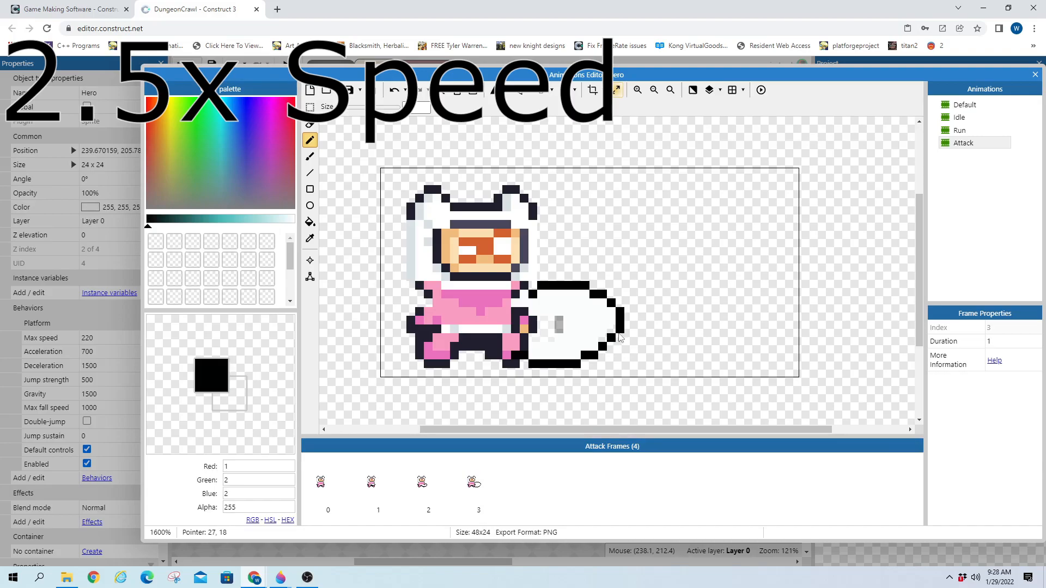
{"action": "left_click", "coordinate": [292, 219]}
Duplicate frame 3 into a fifth frame and extend the tail's black outline
{"action": "right_click", "coordinate": [473, 481]}
{"action": "left_click", "coordinate": [527, 487]}
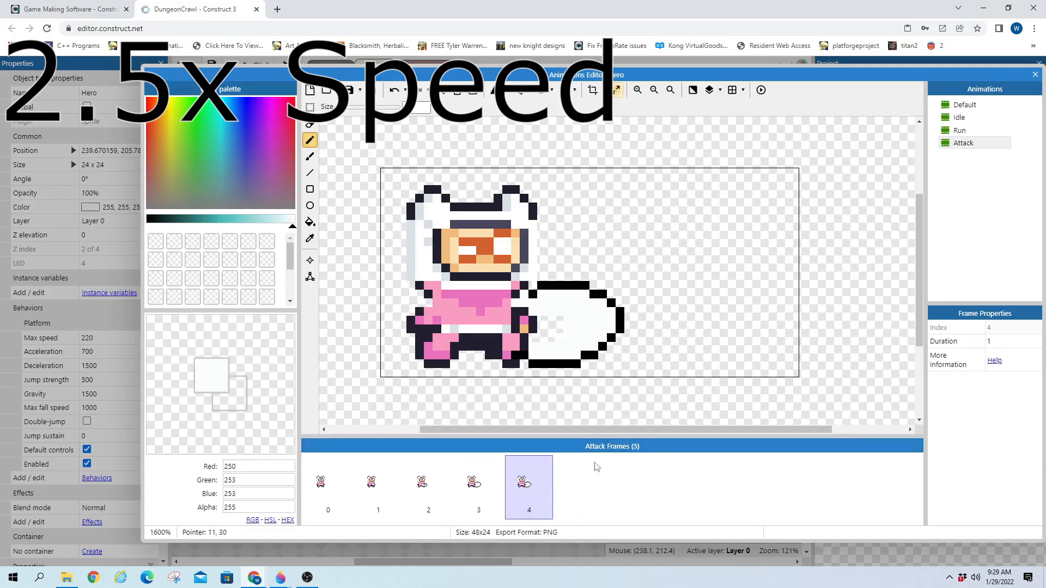
{"action": "left_click", "coordinate": [147, 222]}
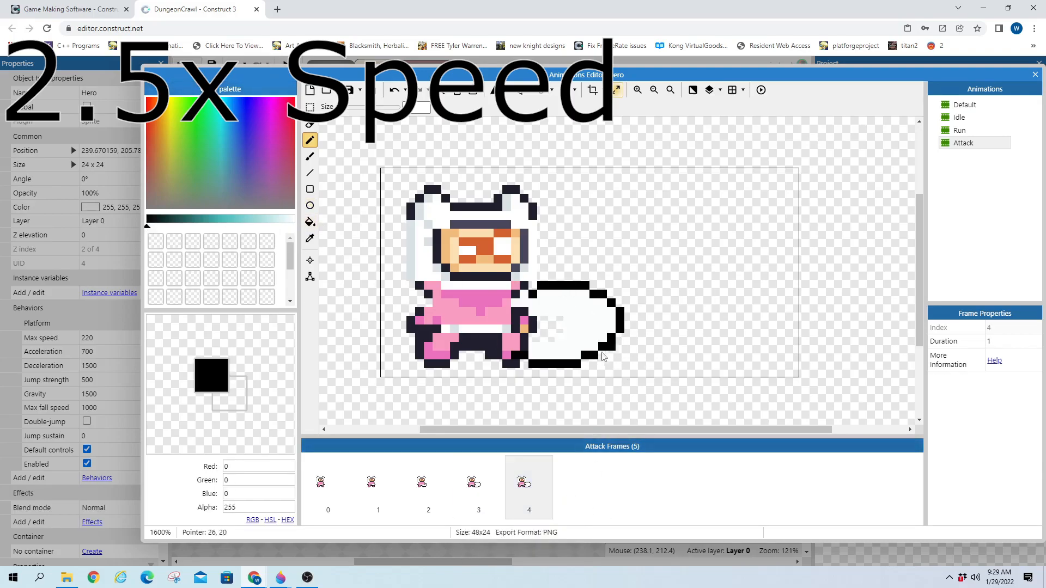
{"action": "left_click", "coordinate": [545, 341]}
{"action": "mouse_move", "coordinate": [547, 343]}
{"action": "left_mouse_down"}
{"action": "mouse_move", "coordinate": [578, 352]}
{"action": "mouse_move", "coordinate": [661, 329]}
{"action": "mouse_move", "coordinate": [632, 257]}
{"action": "mouse_move", "coordinate": [540, 277]}
{"action": "mouse_move", "coordinate": [624, 315]}
{"action": "mouse_move", "coordinate": [594, 350]}
{"action": "mouse_move", "coordinate": [533, 338]}
{"action": "left_mouse_up"}
{"action": "mouse_move", "coordinate": [540, 363]}
{"action": "right_mouse_down"}
{"action": "mouse_move", "coordinate": [547, 354]}
{"action": "mouse_move", "coordinate": [578, 364]}
{"action": "right_mouse_up"}
Flood-fill the enlarged tail white and clean up stray pixels inside it
{"action": "left_click", "coordinate": [310, 222]}
{"action": "left_click", "coordinate": [292, 219]}
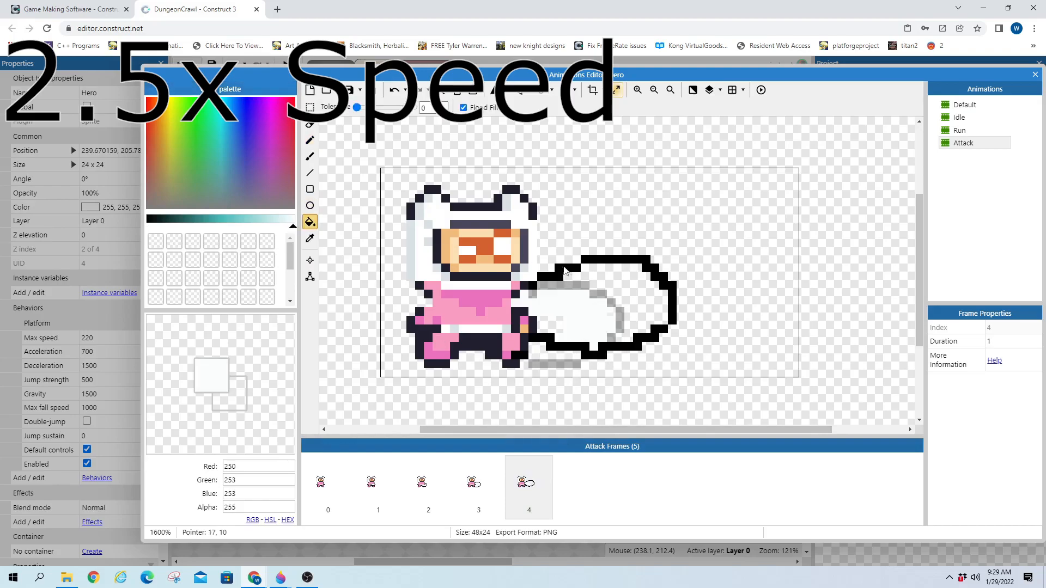
{"action": "left_click", "coordinate": [638, 283]}
{"action": "left_click", "coordinate": [310, 141]}
{"action": "right_click_drag", "start_coordinate": [556, 328], "coordinate": [589, 304]}
{"action": "right_click", "coordinate": [525, 484]}
Duplicate frame 4 as frame 5 and redraw the tail's outline in black, sweeping higher
{"action": "left_click", "coordinate": [547, 507]}
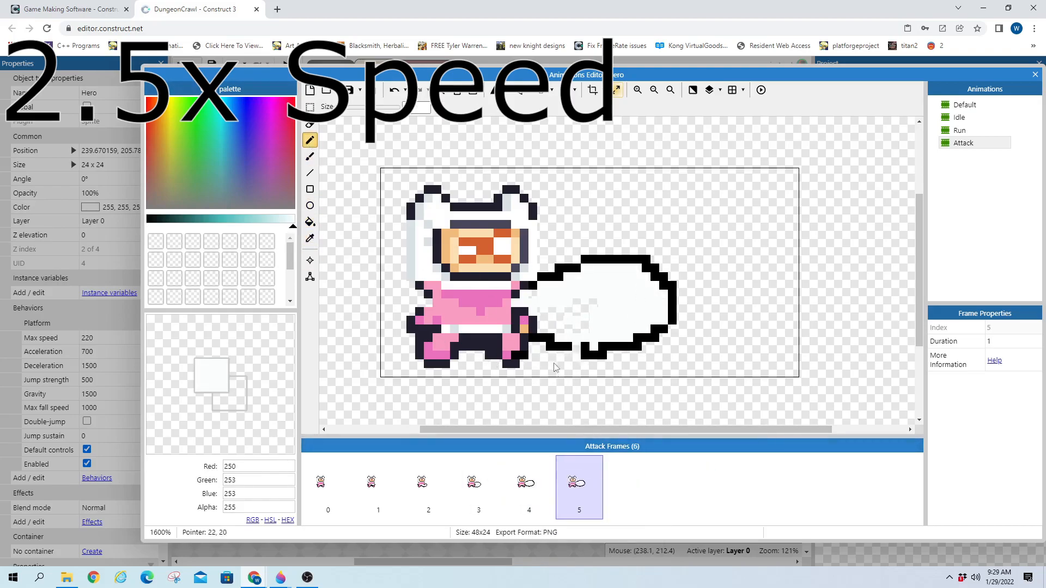
{"action": "mouse_move", "coordinate": [541, 338]}
{"action": "right_mouse_down"}
{"action": "mouse_move", "coordinate": [575, 345]}
{"action": "mouse_move", "coordinate": [613, 316]}
{"action": "right_mouse_up"}
{"action": "mouse_move", "coordinate": [550, 276]}
{"action": "right_mouse_down"}
{"action": "mouse_move", "coordinate": [628, 260]}
{"action": "mouse_move", "coordinate": [663, 280]}
{"action": "mouse_move", "coordinate": [673, 314]}
{"action": "right_mouse_up"}
{"action": "left_click", "coordinate": [147, 223]}
{"action": "mouse_move", "coordinate": [682, 314]}
{"action": "left_mouse_down"}
{"action": "mouse_move", "coordinate": [708, 266]}
{"action": "mouse_move", "coordinate": [588, 247]}
{"action": "mouse_move", "coordinate": [545, 279]}
{"action": "left_mouse_up"}
{"action": "right_click_drag", "start_coordinate": [691, 311], "coordinate": [697, 304]}
{"action": "left_click", "coordinate": [690, 303]}
On frame 5, erase stray corner pixels and fill the tail's grey interior near-white
{"action": "right_click", "coordinate": [698, 286]}
{"action": "right_click", "coordinate": [702, 241]}
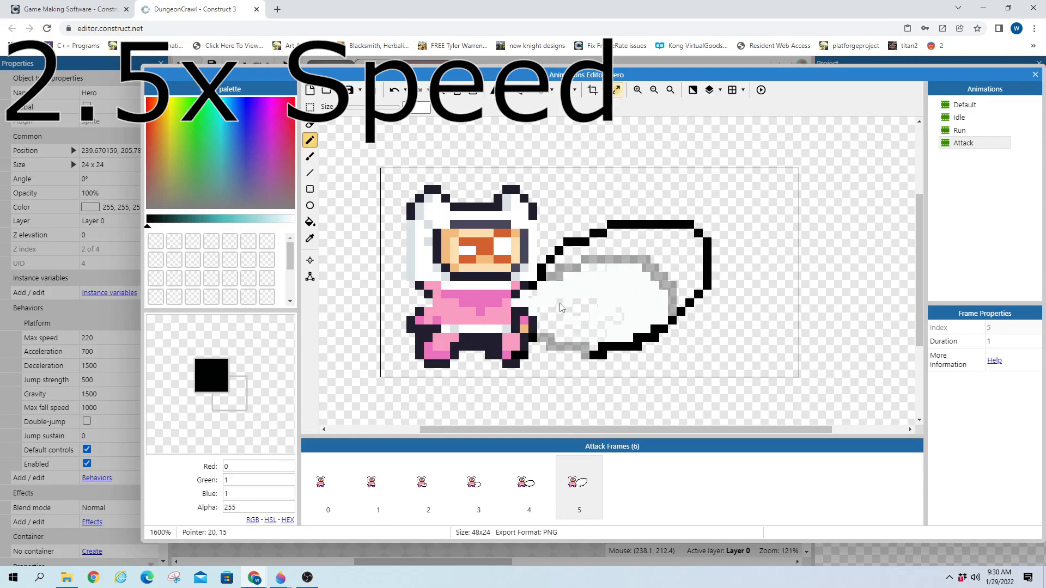
{"action": "left_click", "coordinate": [294, 220]}
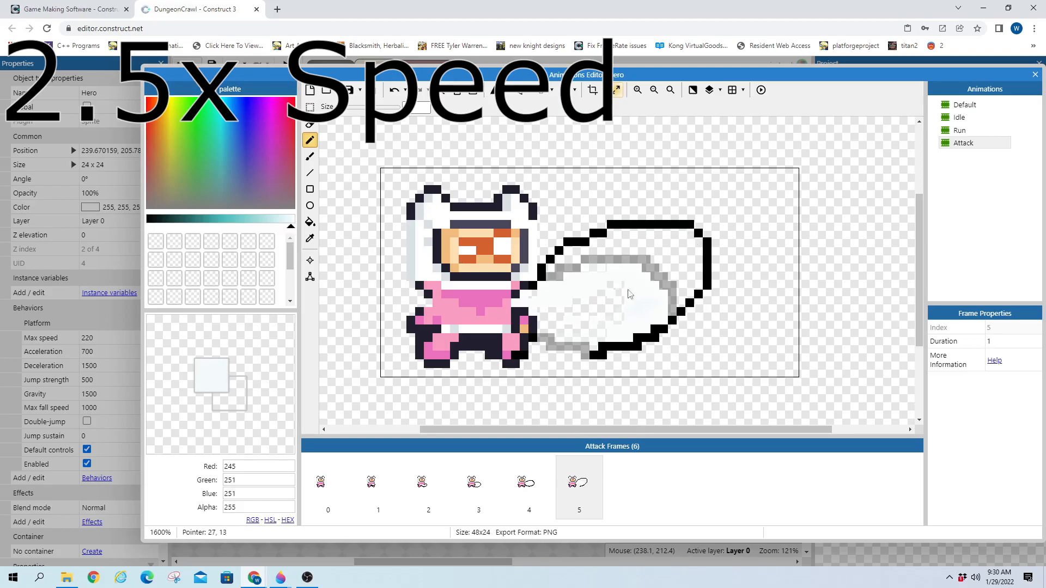
{"action": "left_click_drag", "start_coordinate": [610, 273], "coordinate": [666, 285]}
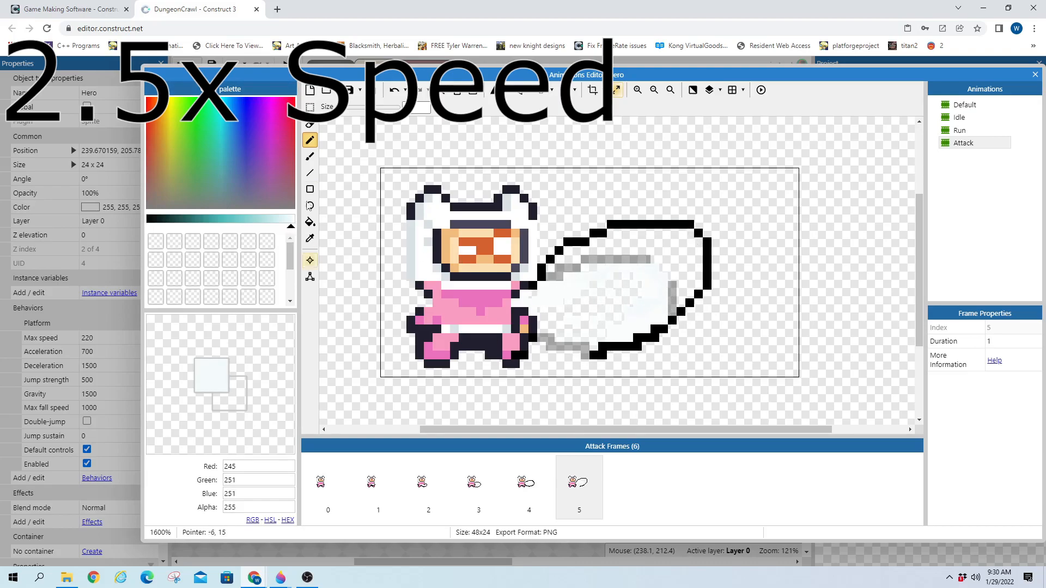
{"action": "left_click", "coordinate": [310, 222]}
{"action": "left_click", "coordinate": [590, 264]}
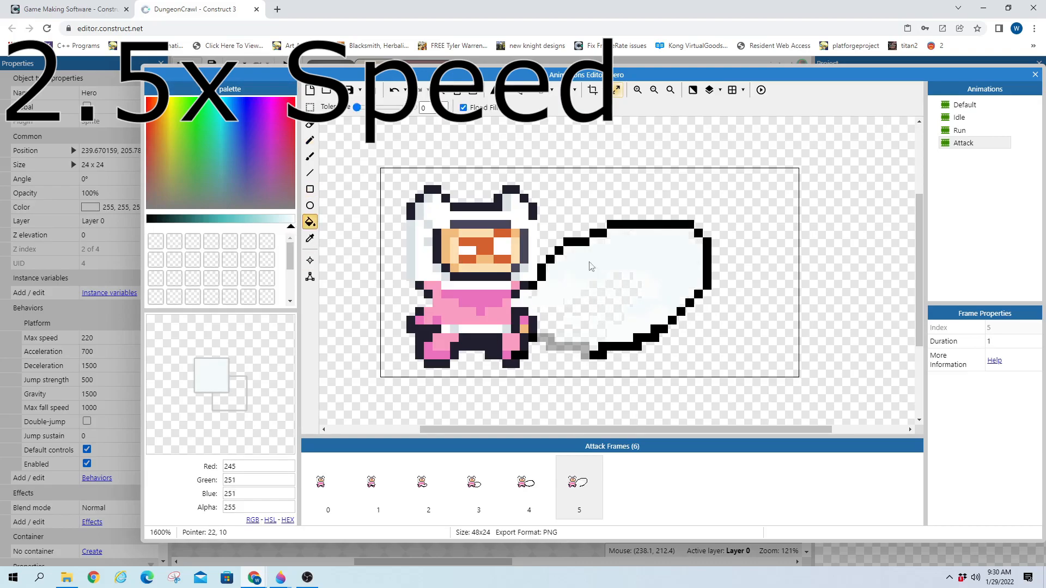
Duplicate frame 5 as frame 6 and fade the tail's black outline to grey
{"action": "right_click", "coordinate": [574, 492]}
{"action": "left_click", "coordinate": [624, 420]}
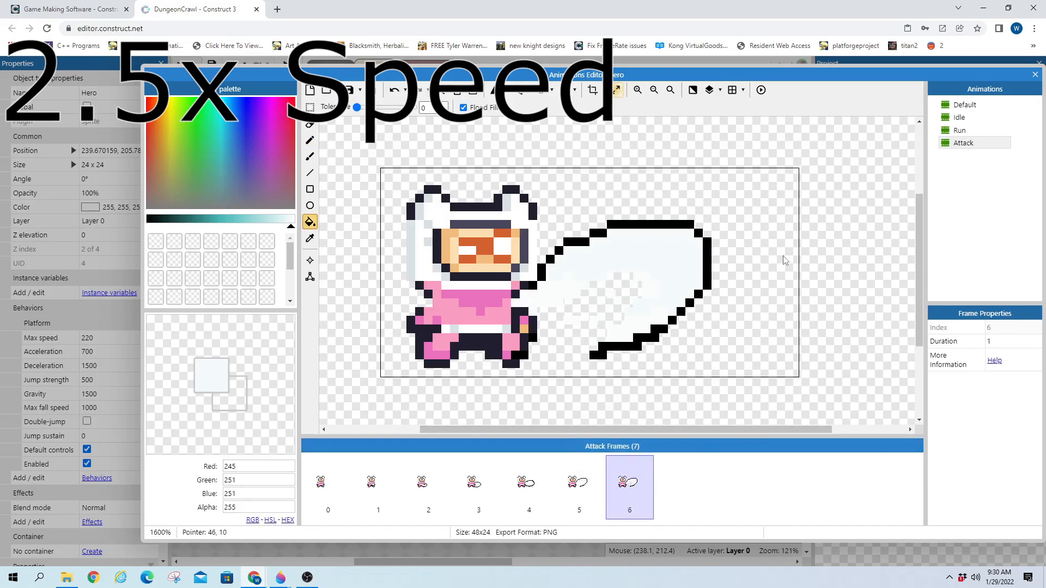
{"action": "left_click", "coordinate": [310, 124]}
{"action": "mouse_move", "coordinate": [594, 355]}
{"action": "left_mouse_down"}
{"action": "mouse_move", "coordinate": [683, 305]}
{"action": "mouse_move", "coordinate": [704, 231]}
{"action": "mouse_move", "coordinate": [662, 218]}
{"action": "mouse_move", "coordinate": [691, 222]}
{"action": "mouse_move", "coordinate": [733, 253]}
{"action": "mouse_move", "coordinate": [708, 228]}
{"action": "mouse_move", "coordinate": [648, 244]}
{"action": "mouse_move", "coordinate": [636, 224]}
{"action": "mouse_move", "coordinate": [641, 243]}
{"action": "left_mouse_up"}
{"action": "left_click", "coordinate": [309, 140]}
{"action": "left_click", "coordinate": [150, 219]}
Extend frame 6's arc with diagonal black pixels, whiten leftover grey, then duplicate it as frame 7
{"action": "right_click", "coordinate": [716, 208]}
{"action": "left_click", "coordinate": [724, 224]}
{"action": "left_click", "coordinate": [733, 233]}
{"action": "left_click", "coordinate": [293, 219]}
{"action": "left_click_drag", "start_coordinate": [728, 256], "coordinate": [732, 268]}
{"action": "left_click", "coordinate": [698, 294]}
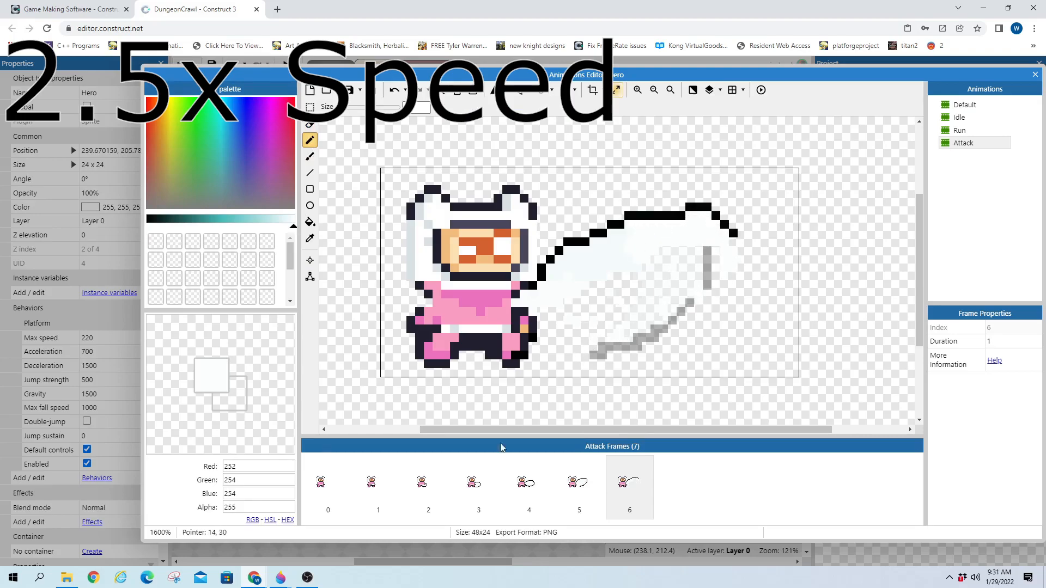
{"action": "right_click", "coordinate": [615, 487]}
{"action": "left_click", "coordinate": [640, 415]}
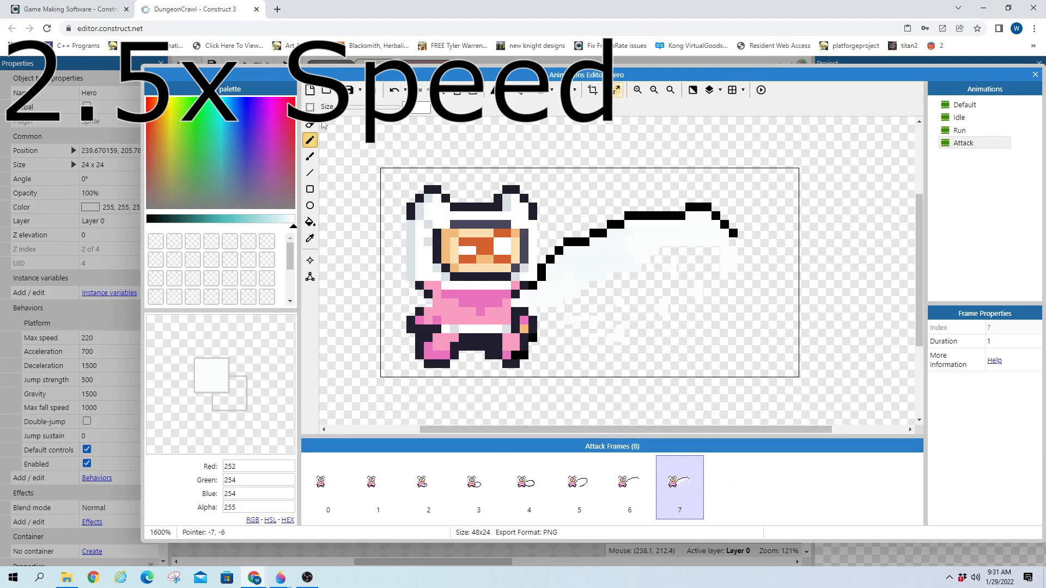
On frame 7, fade the tail outline to grey and draw a rising black whip line
{"action": "left_click", "coordinate": [310, 124]}
{"action": "left_click_drag", "start_coordinate": [577, 270], "coordinate": [740, 270]}
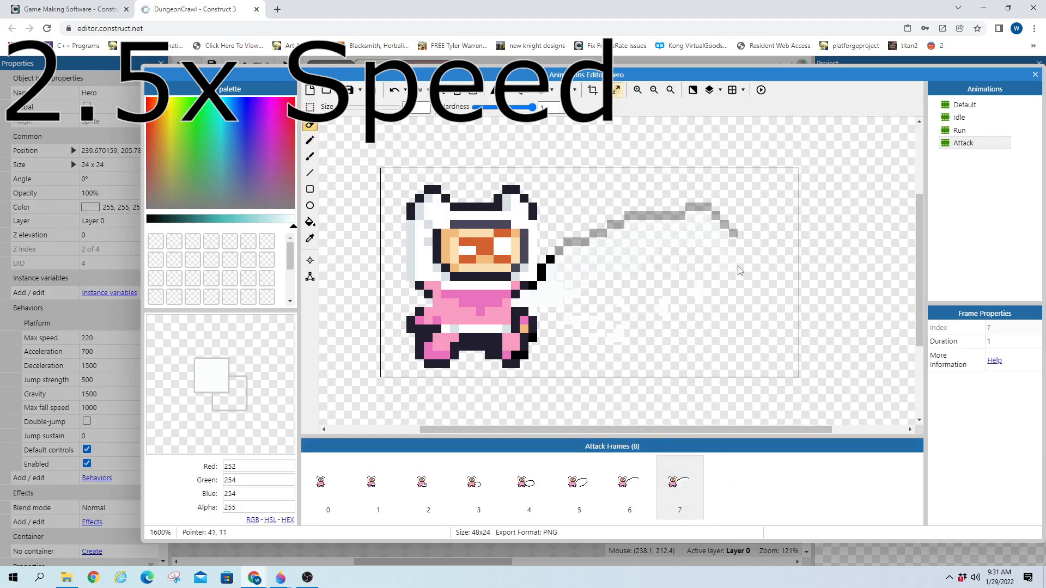
{"action": "left_click", "coordinate": [310, 140]}
{"action": "left_click", "coordinate": [148, 219]}
{"action": "left_click", "coordinate": [559, 251]}
{"action": "left_click", "coordinate": [575, 241]}
{"action": "mouse_move", "coordinate": [568, 242]}
{"action": "left_mouse_down"}
{"action": "mouse_move", "coordinate": [628, 207]}
{"action": "mouse_move", "coordinate": [633, 223]}
{"action": "mouse_move", "coordinate": [606, 234]}
{"action": "mouse_move", "coordinate": [593, 313]}
{"action": "mouse_move", "coordinate": [667, 259]}
{"action": "left_mouse_up"}
{"action": "left_click", "coordinate": [585, 225]}
{"action": "left_click", "coordinate": [293, 219]}
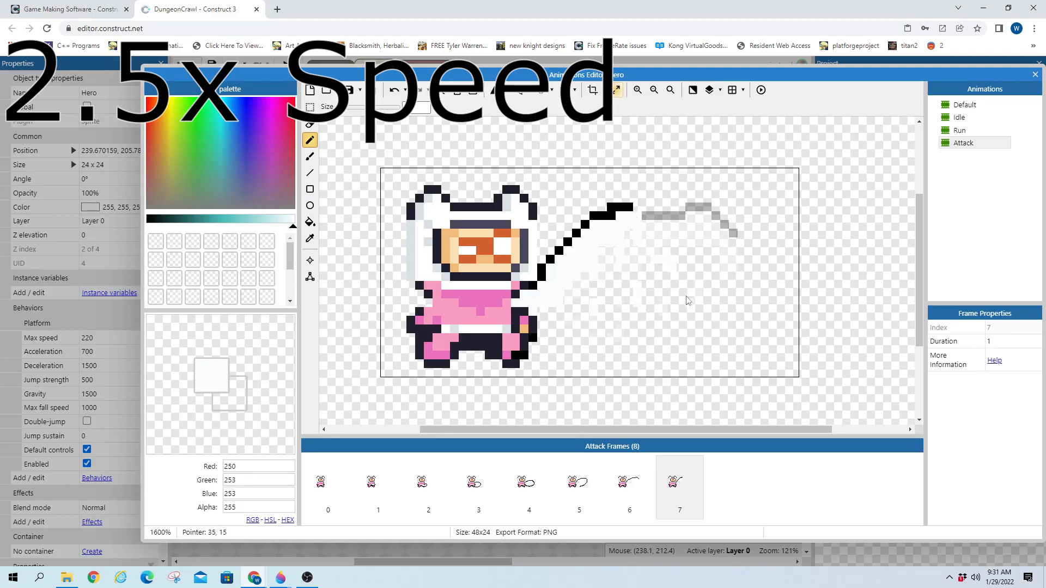
Duplicate frame 7 as frame 8 and erase the whip to a faint grey ghost
{"action": "right_click", "coordinate": [699, 497]}
{"action": "left_click", "coordinate": [709, 419]}
{"action": "mouse_move", "coordinate": [542, 276]}
{"action": "left_mouse_down"}
{"action": "mouse_move", "coordinate": [567, 243]}
{"action": "mouse_move", "coordinate": [628, 208]}
{"action": "left_mouse_up"}
{"action": "right_click_drag", "start_coordinate": [629, 207], "coordinate": [542, 277]}
{"action": "left_click", "coordinate": [310, 126]}
{"action": "mouse_move", "coordinate": [598, 234]}
{"action": "left_mouse_down"}
{"action": "mouse_move", "coordinate": [611, 270]}
{"action": "mouse_move", "coordinate": [606, 234]}
{"action": "left_mouse_up"}
{"action": "left_click", "coordinate": [310, 144]}
{"action": "left_click", "coordinate": [147, 221]}
{"action": "mouse_move", "coordinate": [550, 216]}
{"action": "left_mouse_down"}
{"action": "mouse_move", "coordinate": [541, 242]}
{"action": "mouse_move", "coordinate": [561, 234]}
{"action": "mouse_move", "coordinate": [542, 295]}
{"action": "mouse_move", "coordinate": [555, 257]}
{"action": "mouse_move", "coordinate": [566, 328]}
{"action": "left_mouse_up"}
{"action": "left_click", "coordinate": [293, 220]}
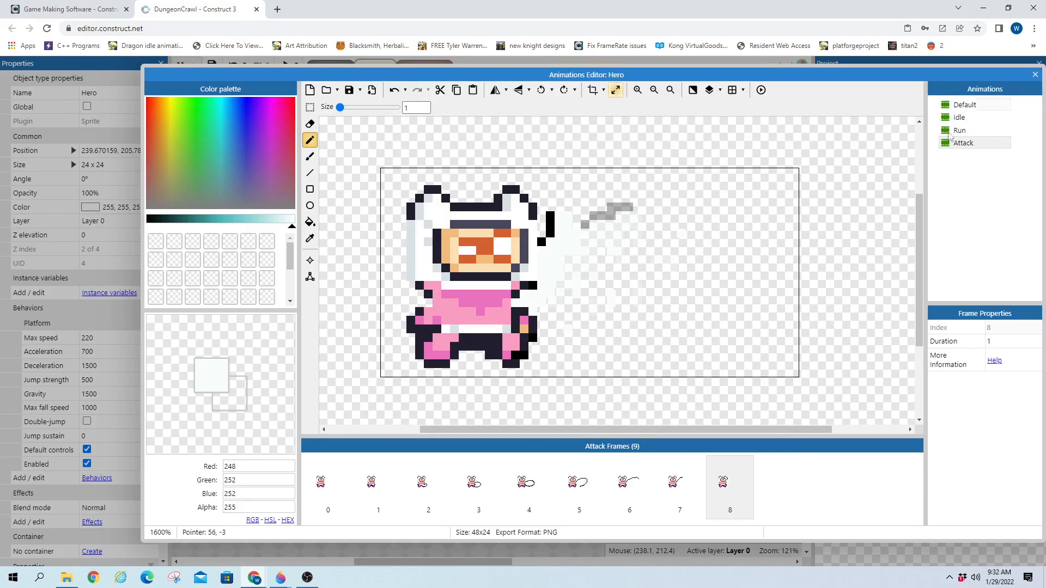
Make Attack the Hero's initial animation and turn on its live preview
{"action": "left_click", "coordinate": [1035, 75]}
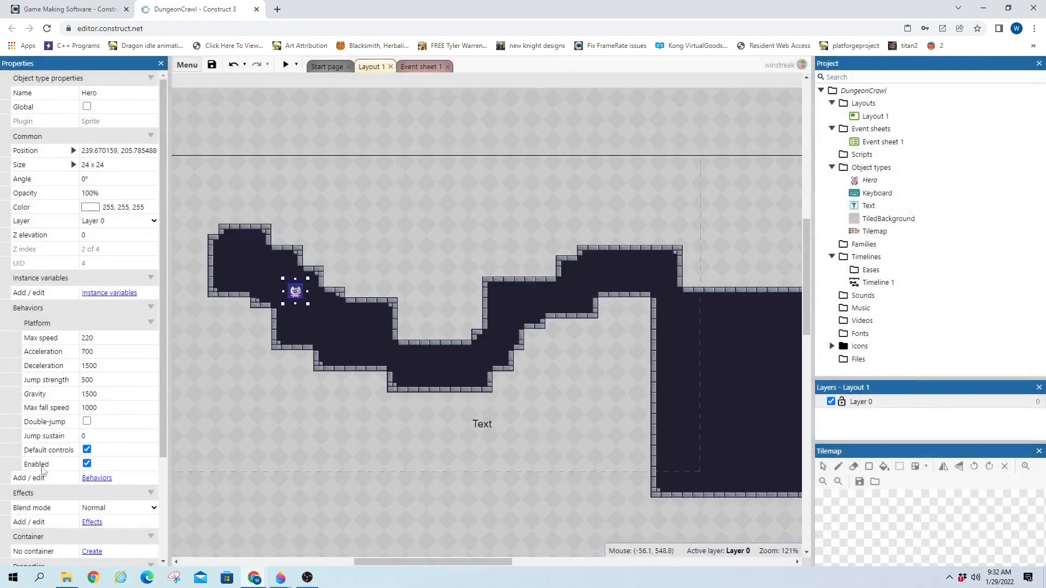
{"action": "scroll", "coordinate": [63, 471], "scroll_direction": "down", "scroll_amount": 3}
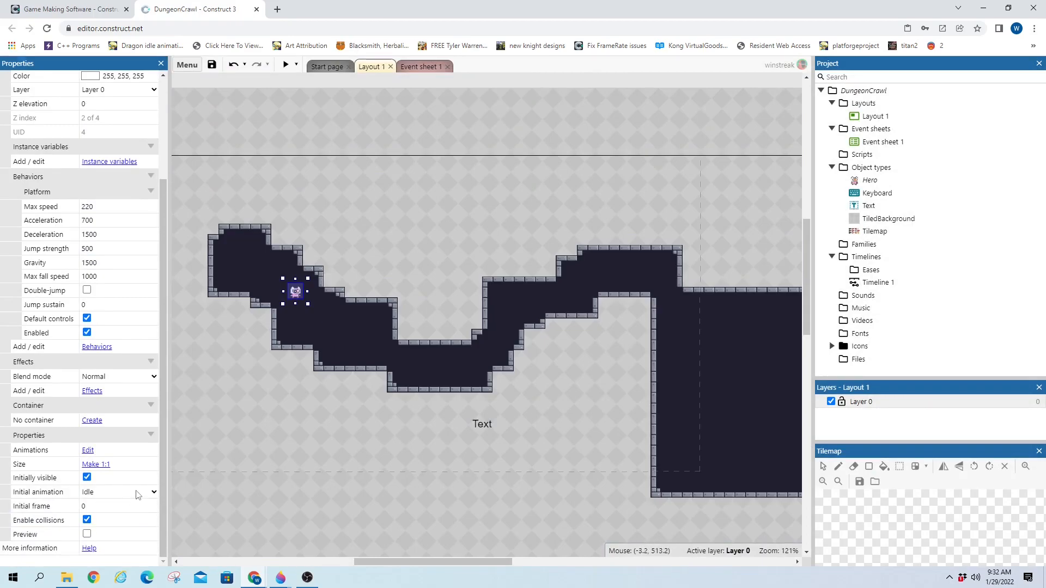
{"action": "left_click", "coordinate": [136, 492]}
{"action": "left_click", "coordinate": [109, 509]}
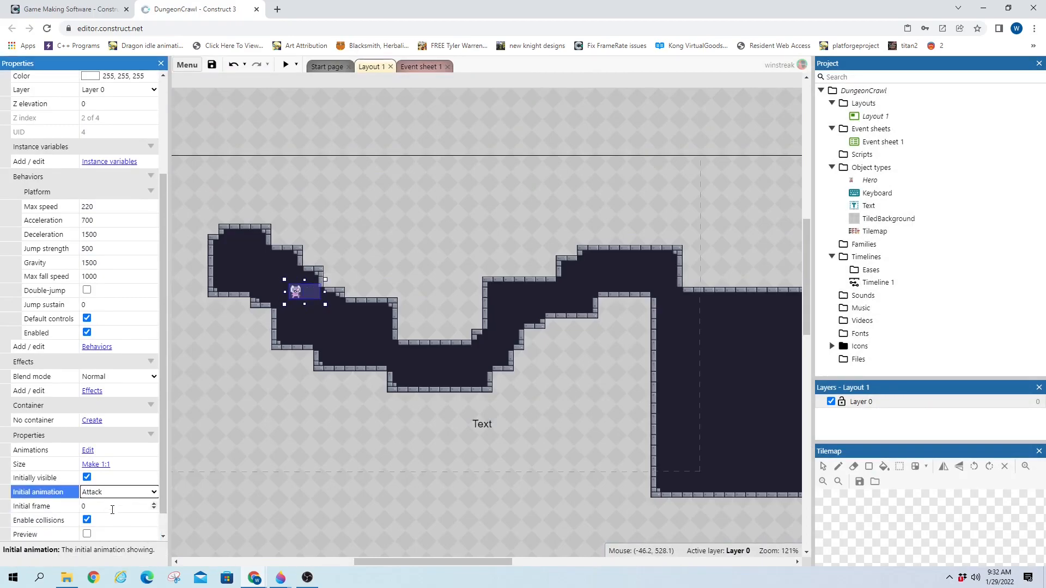
{"action": "left_click", "coordinate": [86, 534]}
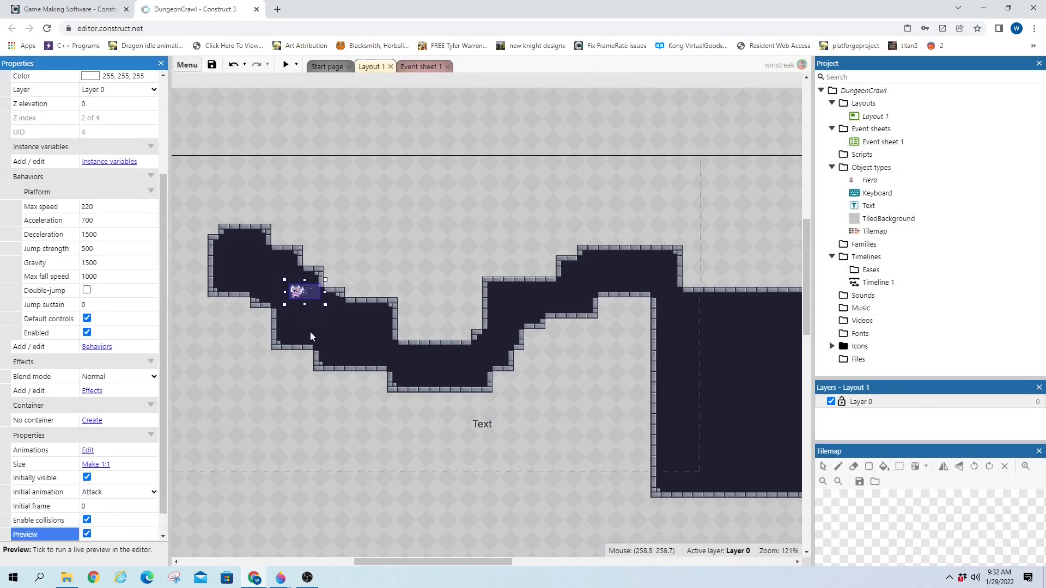
Set the Attack animation's speed to 35 and re-enable the live preview
{"action": "double_click", "coordinate": [303, 292]}
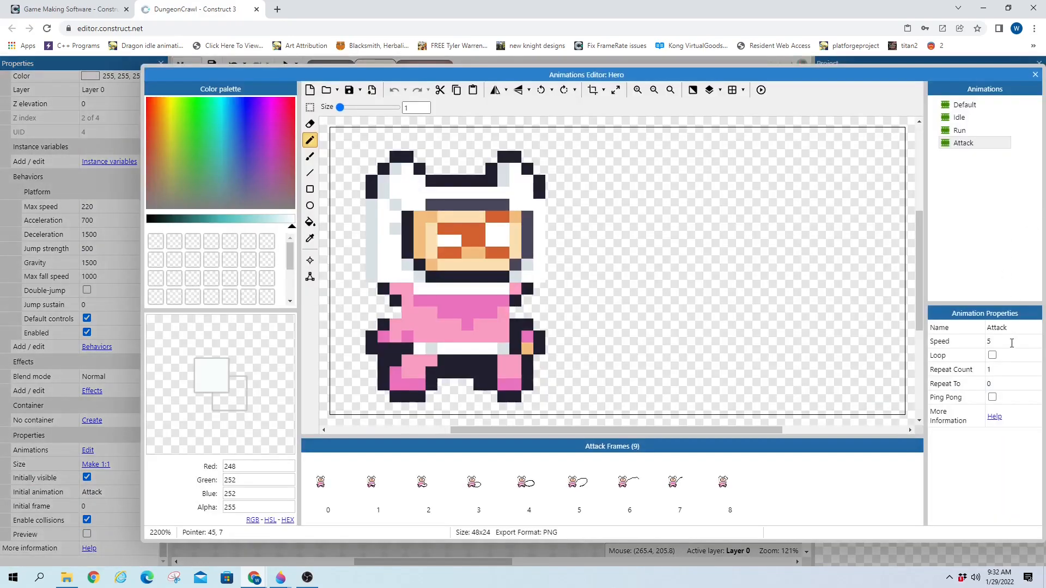
{"action": "left_click", "coordinate": [988, 342]}
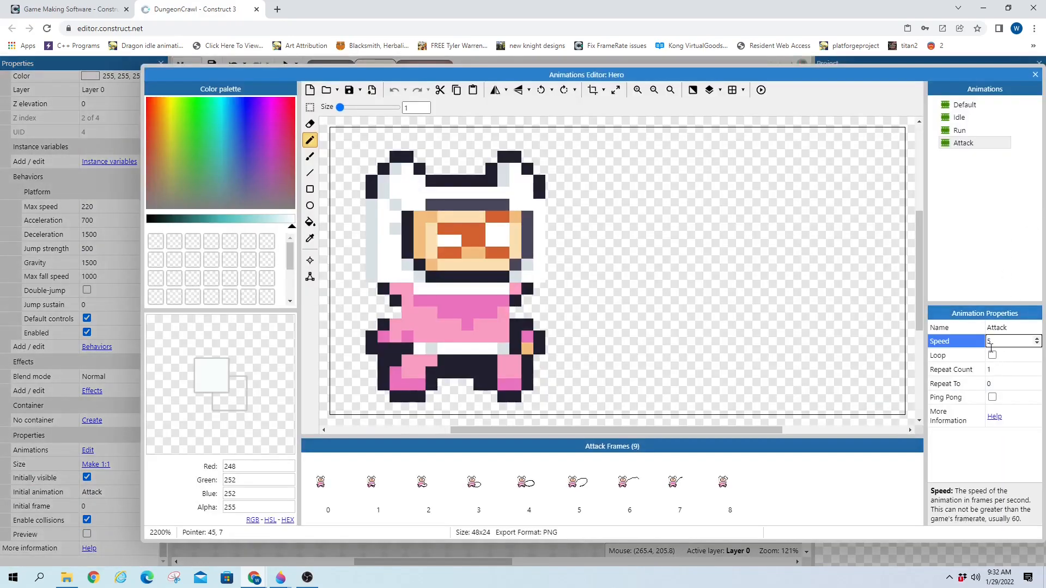
{"action": "left_click", "coordinate": [914, 471]}
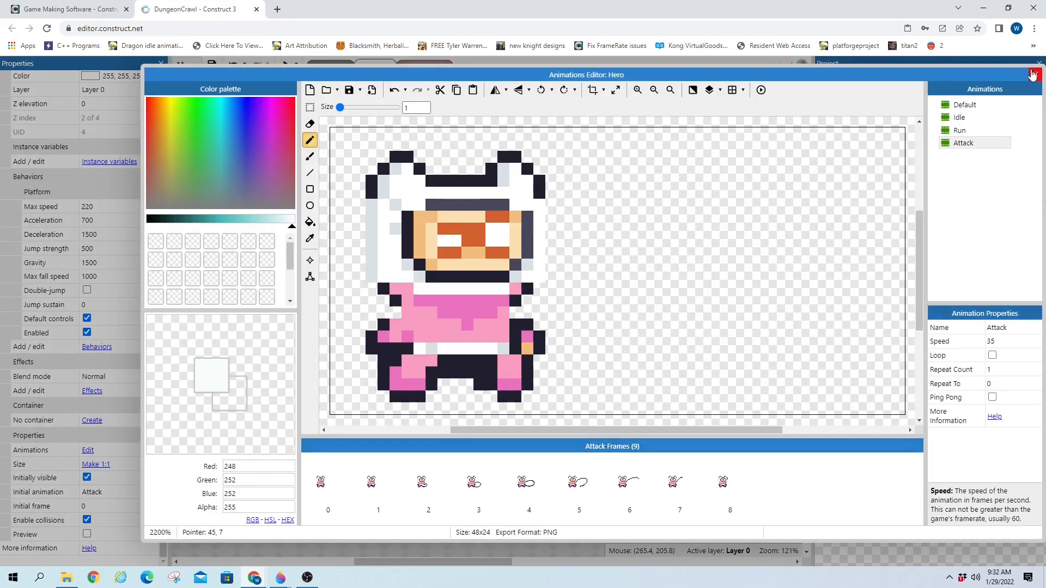
{"action": "left_click", "coordinate": [1034, 75]}
{"action": "left_click", "coordinate": [87, 534]}
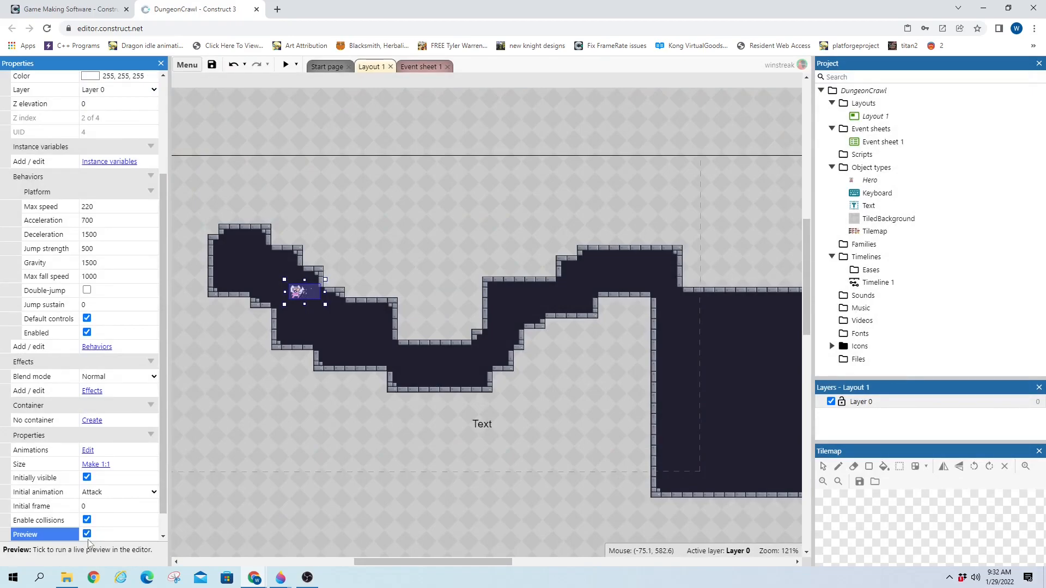
Move the Hero down onto the passage floor and reset its initial animation to Idle
{"action": "left_click_drag", "start_coordinate": [311, 288], "coordinate": [308, 332]}
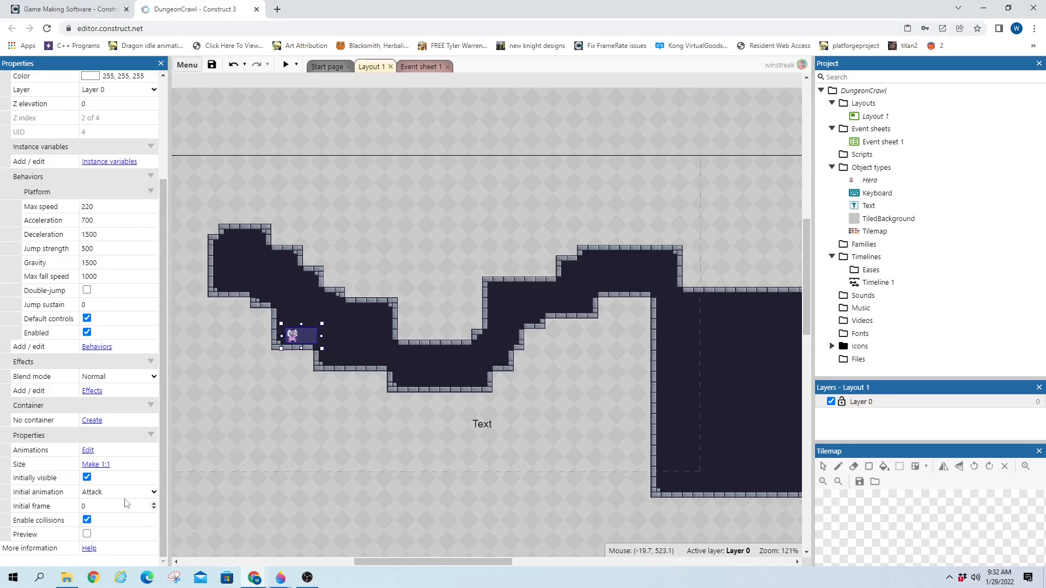
{"action": "left_click", "coordinate": [155, 493]}
{"action": "left_click", "coordinate": [101, 525]}
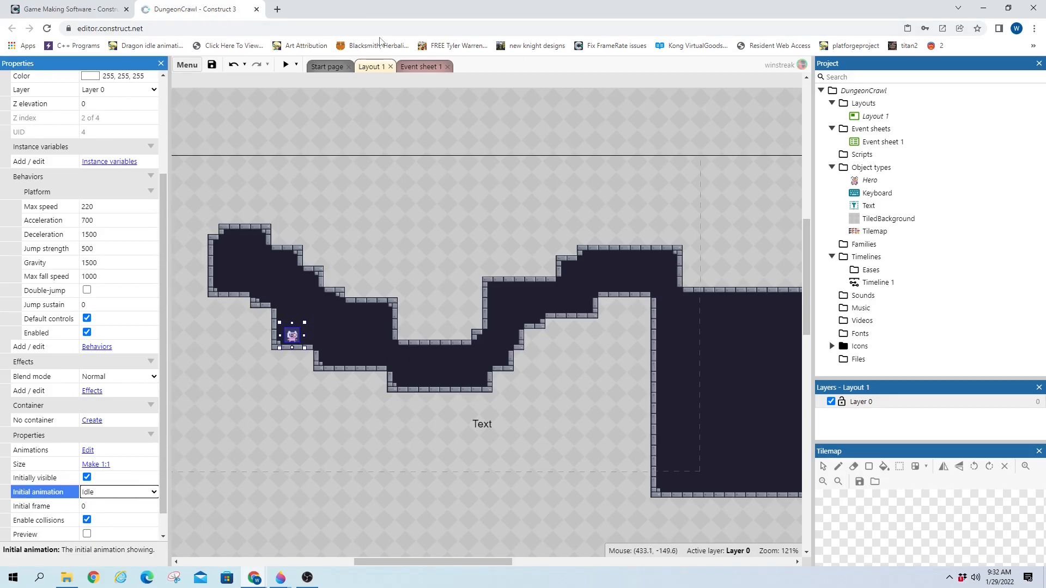
Add event 8 with the Keyboard condition On Space pressed
{"action": "left_click", "coordinate": [419, 66]}
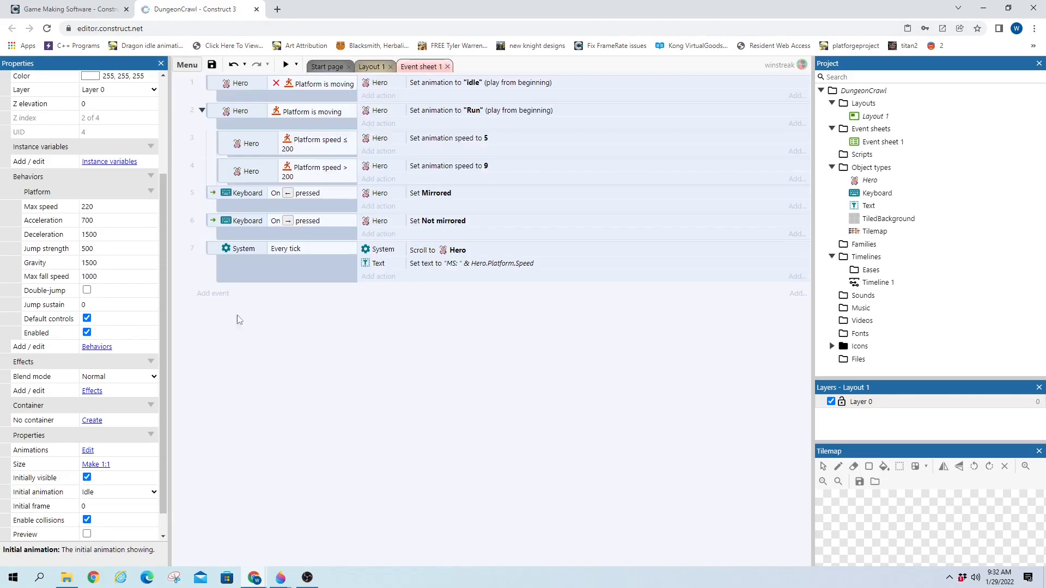
{"action": "left_click", "coordinate": [214, 294]}
{"action": "left_click", "coordinate": [505, 240]}
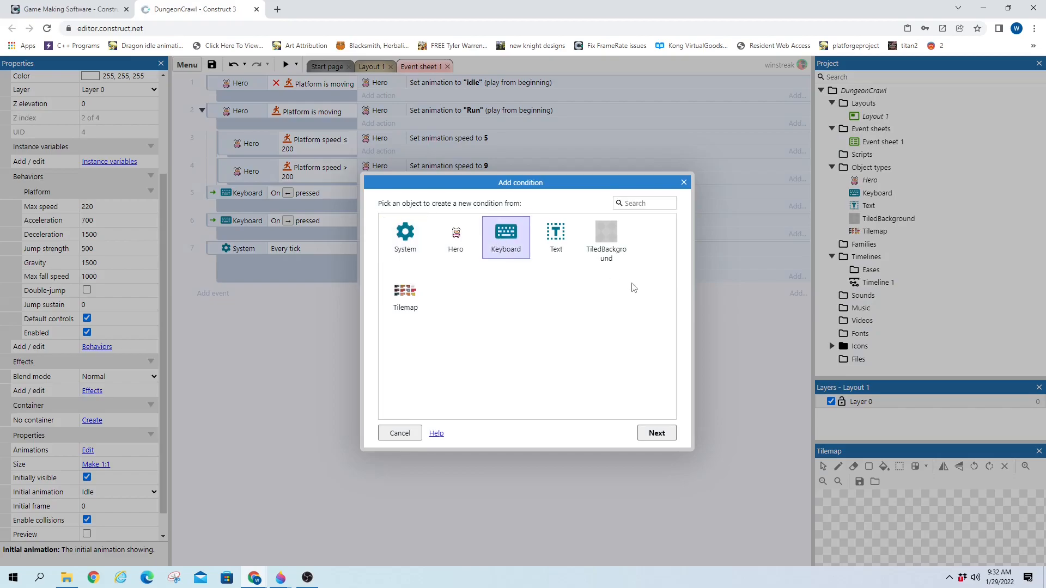
{"action": "double_click", "coordinate": [512, 241]}
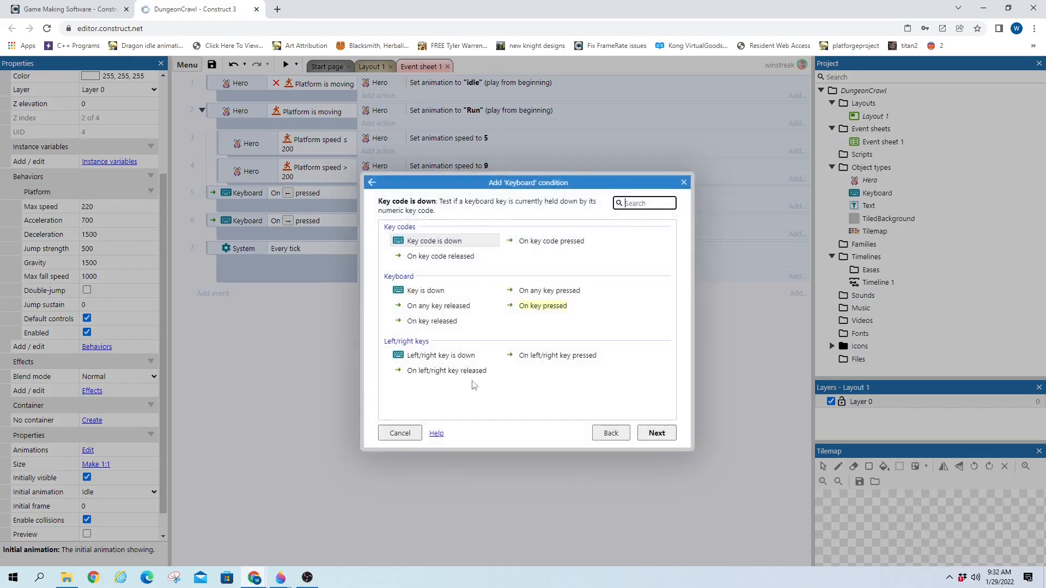
{"action": "double_click", "coordinate": [535, 304]}
{"action": "left_click", "coordinate": [635, 212]}
{"action": "key", "text": "space"}
{"action": "left_click", "coordinate": [547, 361]}
{"action": "left_click", "coordinate": [760, 306]}
Give it the action Hero: Set animation to "Attack"
{"action": "left_click", "coordinate": [381, 291]}
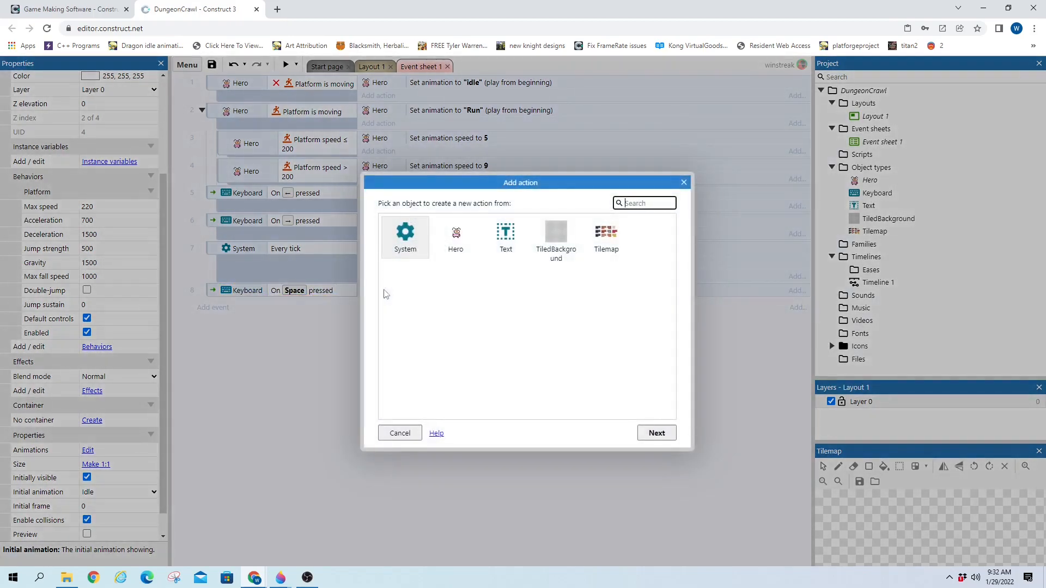
{"action": "double_click", "coordinate": [455, 236]}
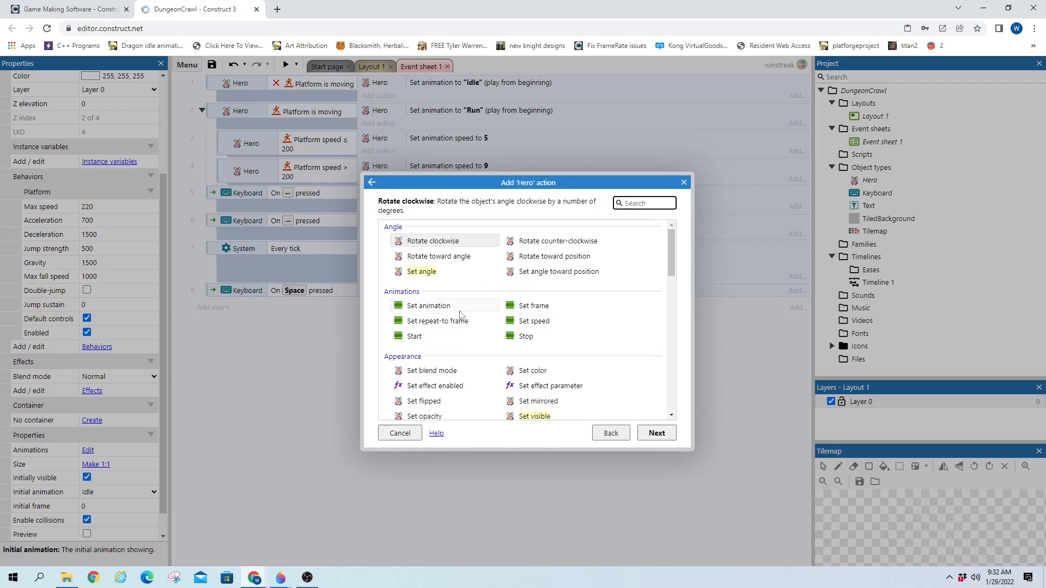
{"action": "double_click", "coordinate": [459, 308]}
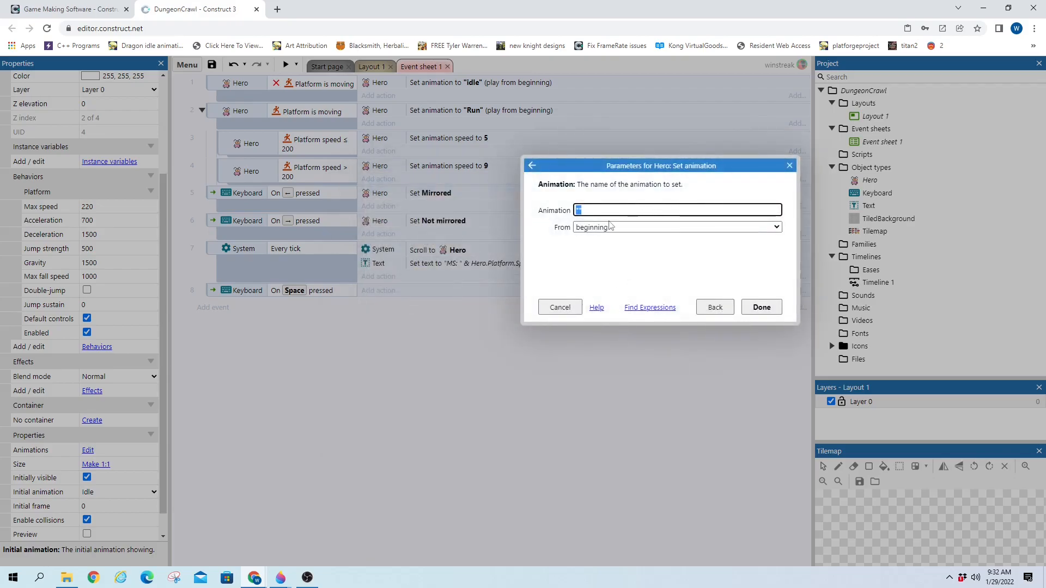
{"action": "type", "text": "\"Att"}
{"action": "type", "text": "a"}
{"action": "left_click", "coordinate": [603, 225]}
{"action": "key", "text": "Return"}
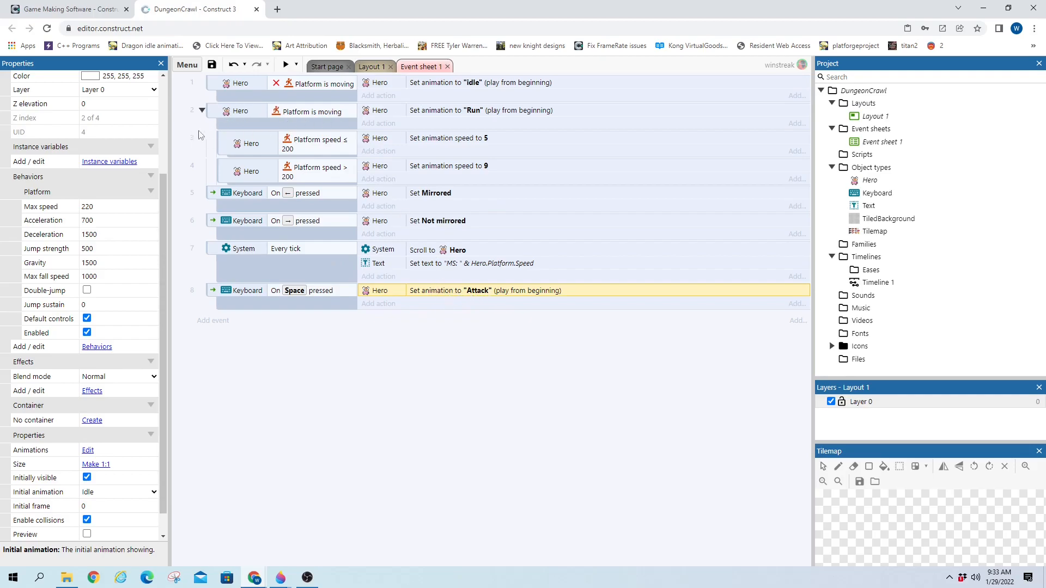
Add the condition Hero: Is animation "Attack" playing to event 2
{"action": "left_click", "coordinate": [216, 113]}
{"action": "right_click", "coordinate": [216, 113]}
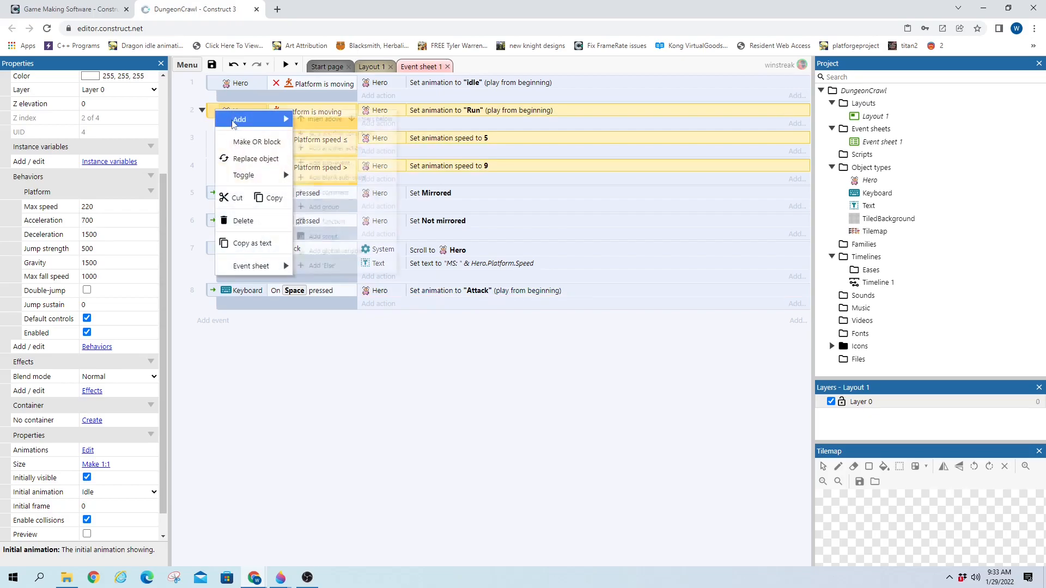
{"action": "double_click", "coordinate": [211, 110]}
{"action": "double_click", "coordinate": [456, 237]}
{"action": "double_click", "coordinate": [422, 306]}
{"action": "type", "text": "\"Attack\""}
{"action": "key", "text": "Return"}
{"action": "key", "text": "Return"}
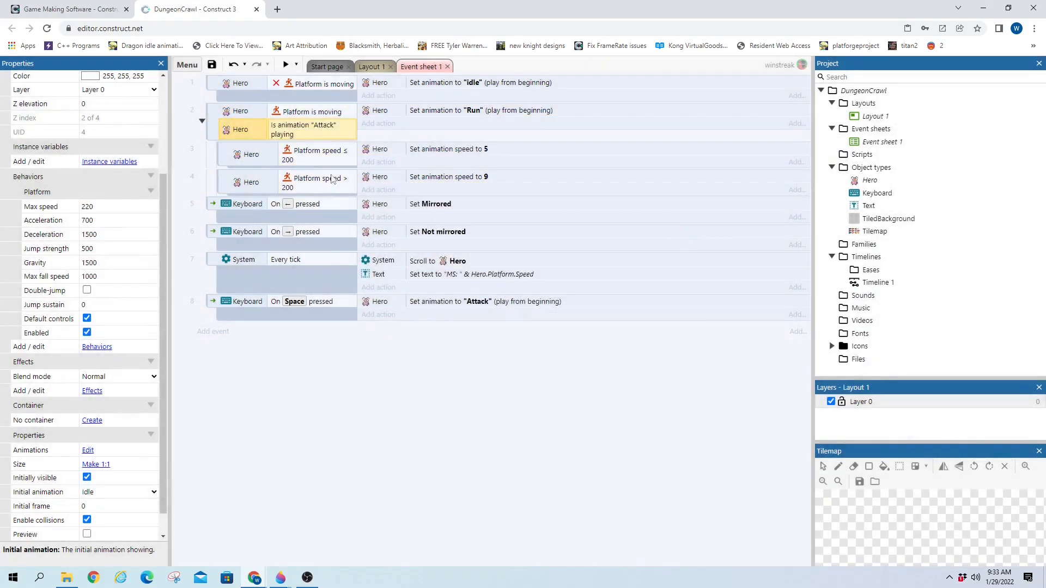
Invert the Attack playing condition and copy it into event 1
{"action": "right_click", "coordinate": [285, 131]}
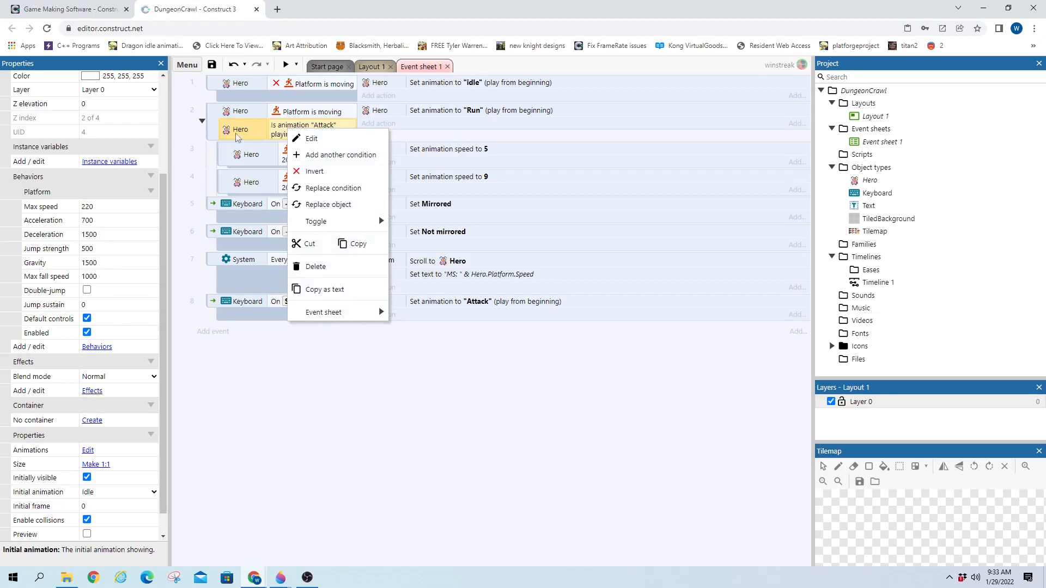
{"action": "left_click", "coordinate": [278, 134]}
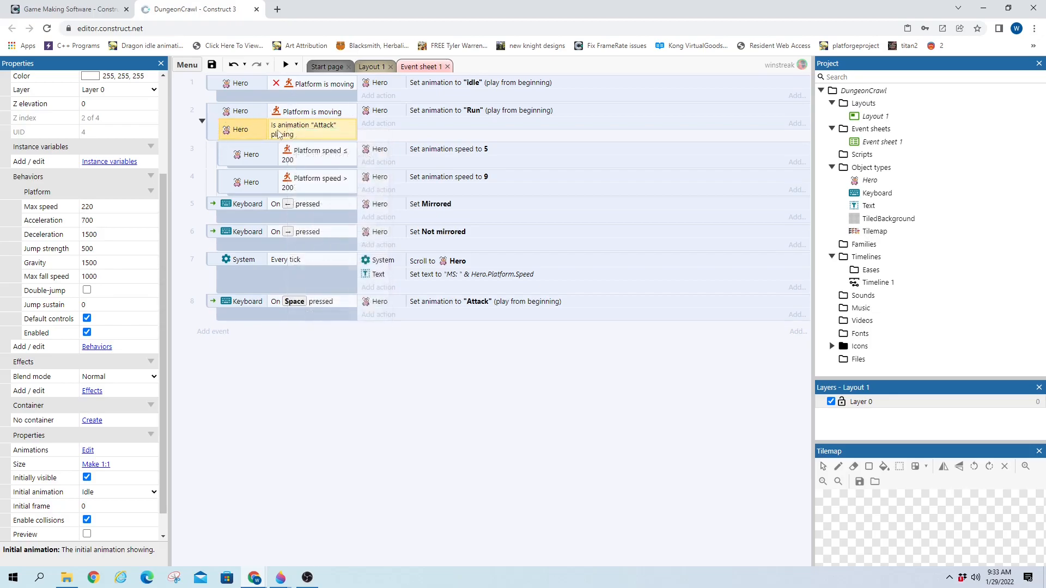
{"action": "right_click", "coordinate": [276, 126]}
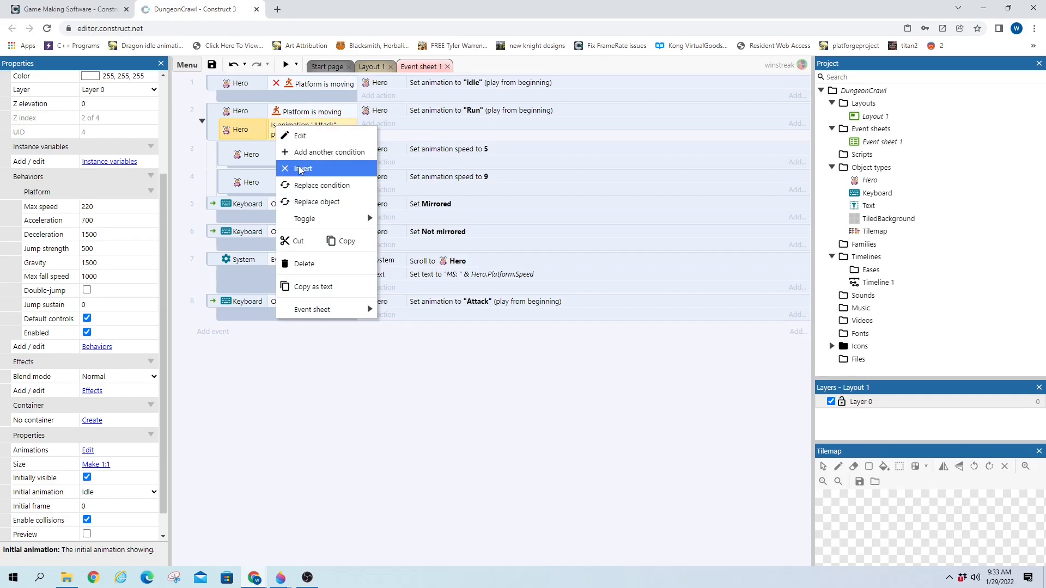
{"action": "left_click", "coordinate": [299, 167]}
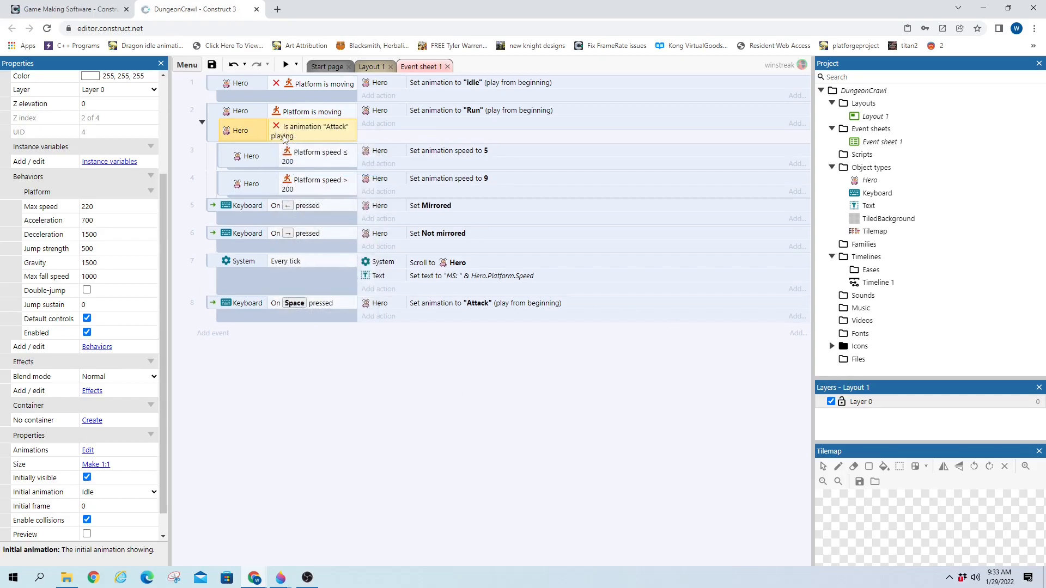
{"action": "left_click_drag", "start_coordinate": [312, 103], "coordinate": [317, 90], "text": "ctrl"}
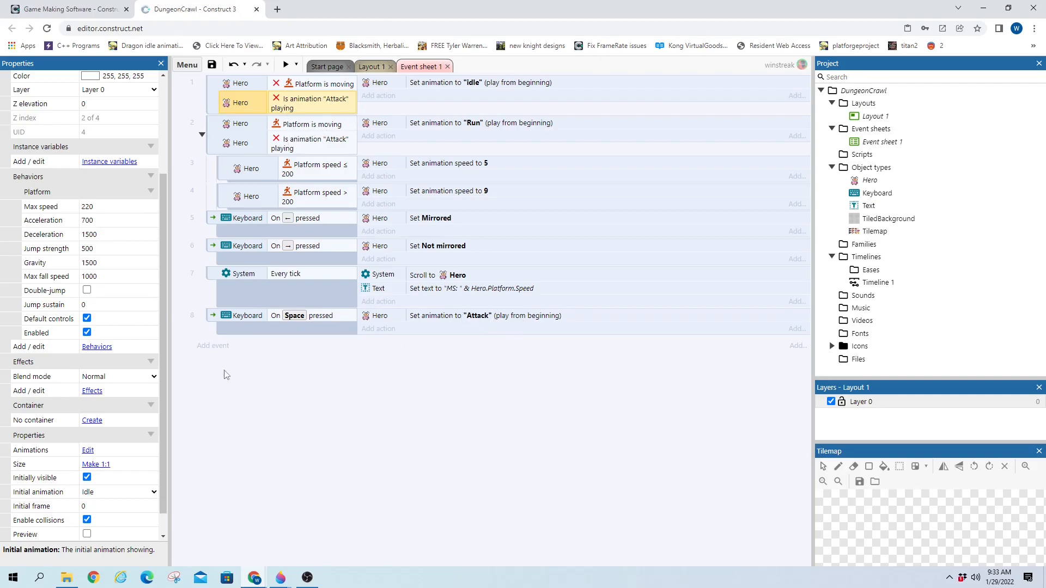
Add event 9 with the condition Hero: On animation "Attack" finished
{"action": "left_click", "coordinate": [212, 345]}
{"action": "double_click", "coordinate": [454, 239]}
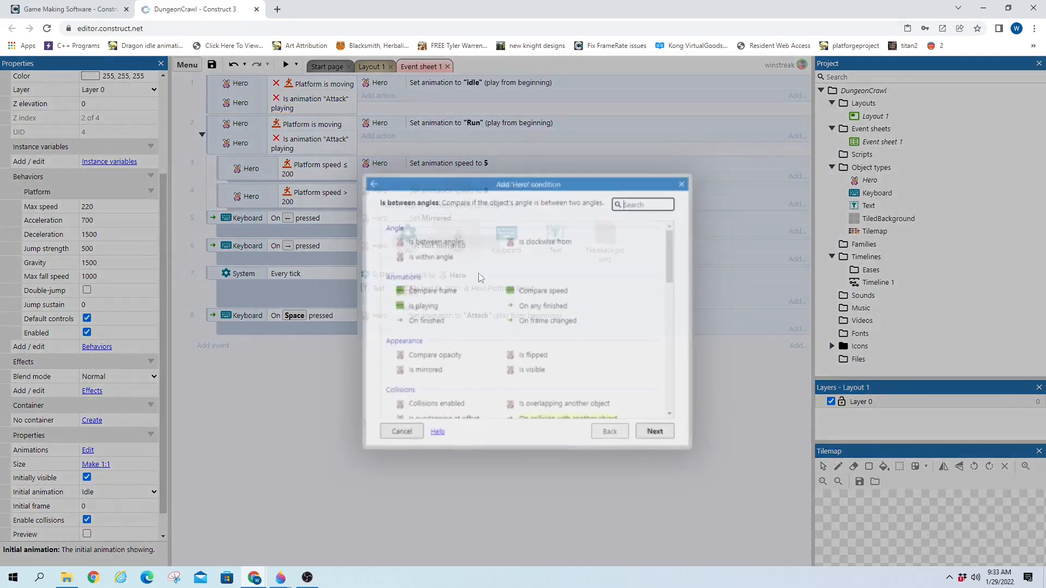
{"action": "left_click", "coordinate": [430, 320]}
{"action": "double_click", "coordinate": [430, 320]}
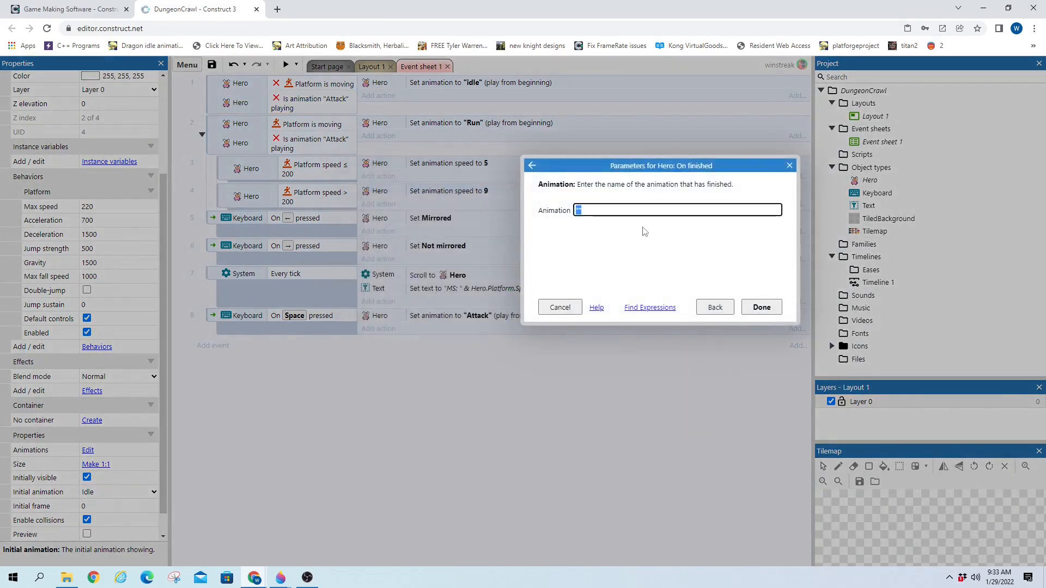
{"action": "type", "text": "\"Attack\""}
{"action": "key", "text": "Return"}
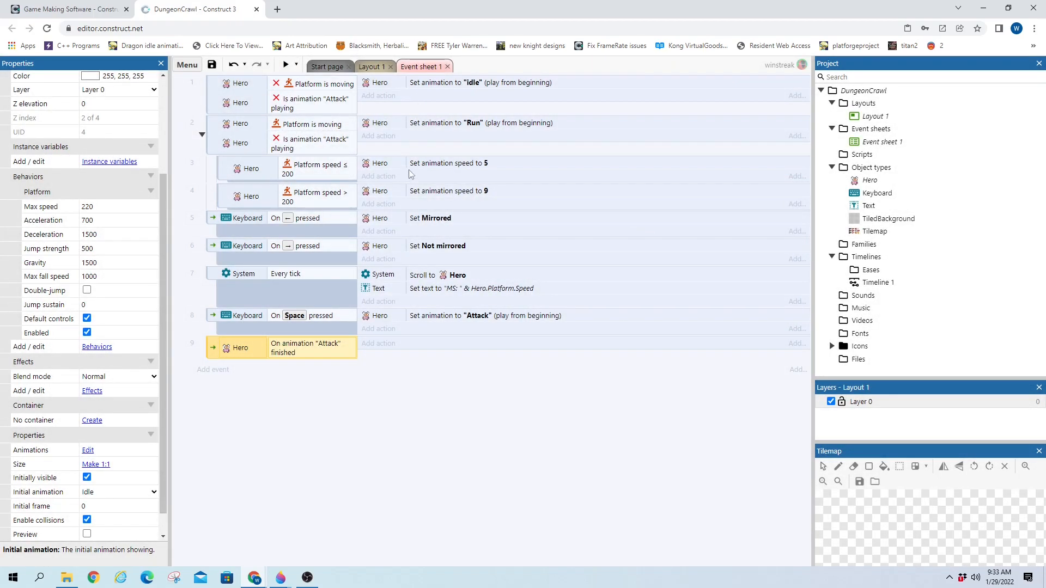
Give event 9 the action Hero: Set animation to "Idle", then launch a preview
{"action": "left_click", "coordinate": [405, 343]}
{"action": "double_click", "coordinate": [456, 234]}
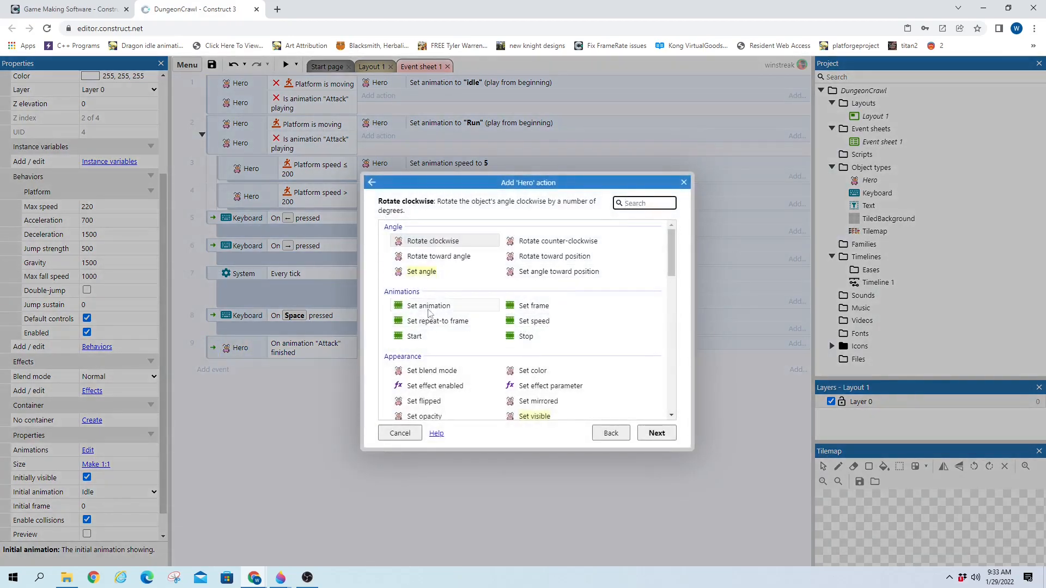
{"action": "double_click", "coordinate": [428, 308]}
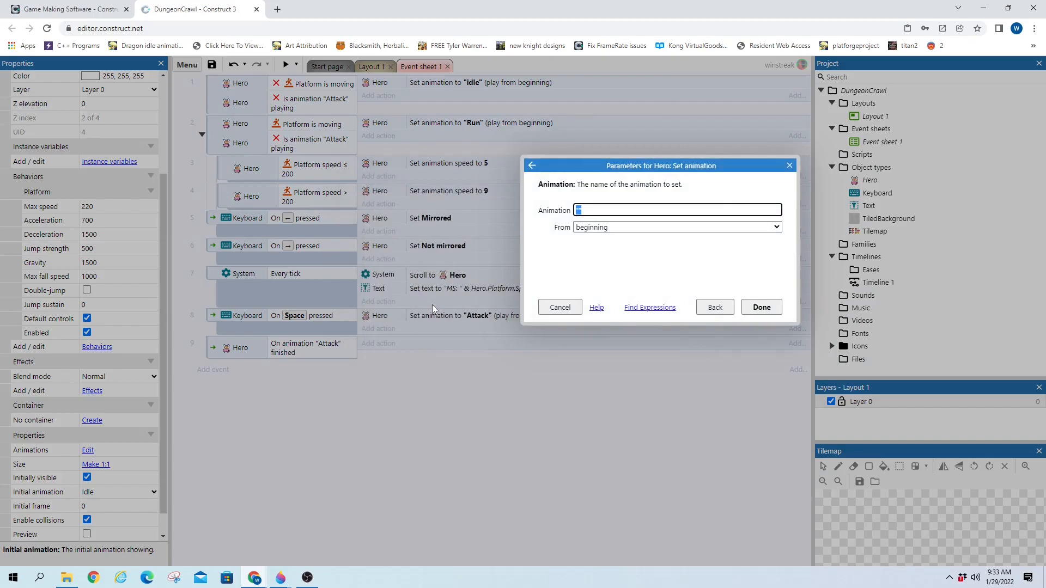
{"action": "type", "text": "\"Idle\""}
{"action": "key", "text": "Return"}
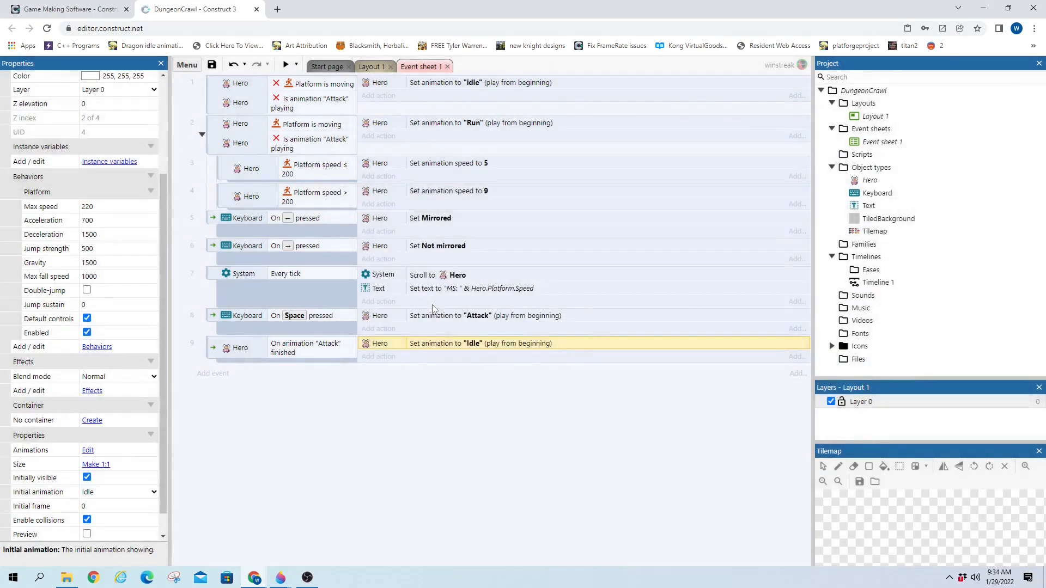
{"action": "left_click", "coordinate": [285, 64]}
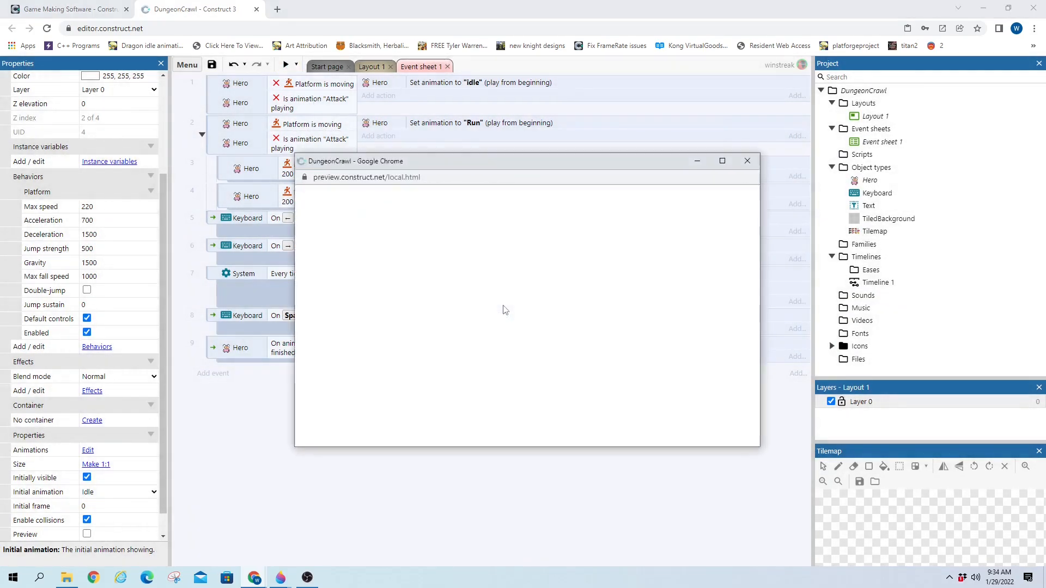
Playtest the preview: run the Hero left and right, jump onto ledges, and attack with Space
{"action": "key", "text": "Right"}
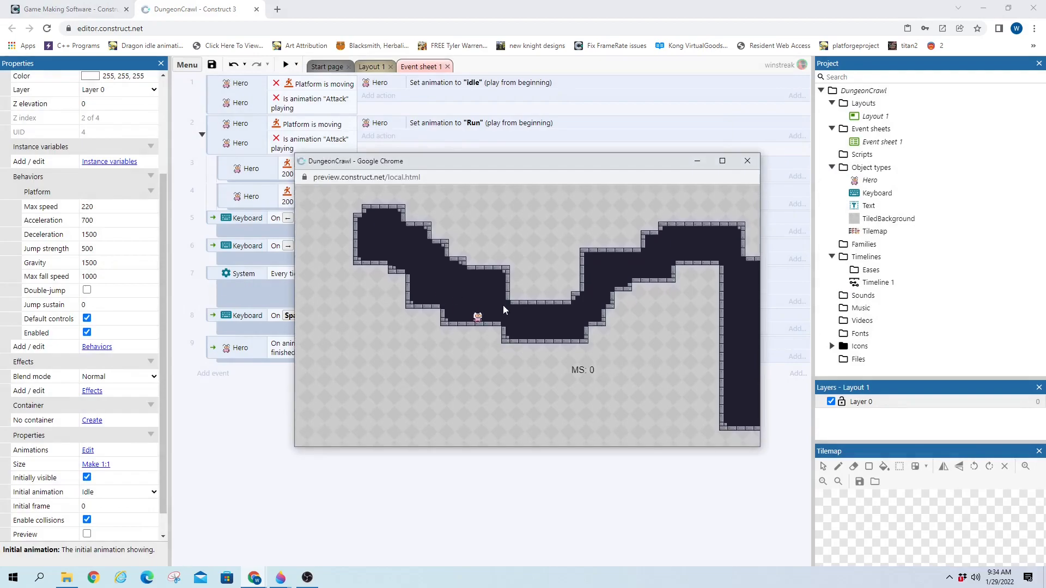
{"action": "key", "text": "Up"}
{"action": "key", "text": "Left"}
{"action": "key", "text": "Up"}
{"action": "key", "text": "Right"}
{"action": "key", "text": "Up"}
{"action": "key", "text": "space"}
{"action": "key", "text": "Left"}
{"action": "key", "text": "Up"}
{"action": "key", "text": "Right"}
{"action": "key", "text": "Up"}
{"action": "key", "text": "Left"}
{"action": "key", "text": "Up"}
{"action": "key", "text": "Left"}
{"action": "key", "text": "Right"}
{"action": "key", "text": "Right"}
{"action": "key", "text": "Left"}
{"action": "key", "text": "Up"}
{"action": "key", "text": "Up"}
{"action": "key", "text": "Left"}
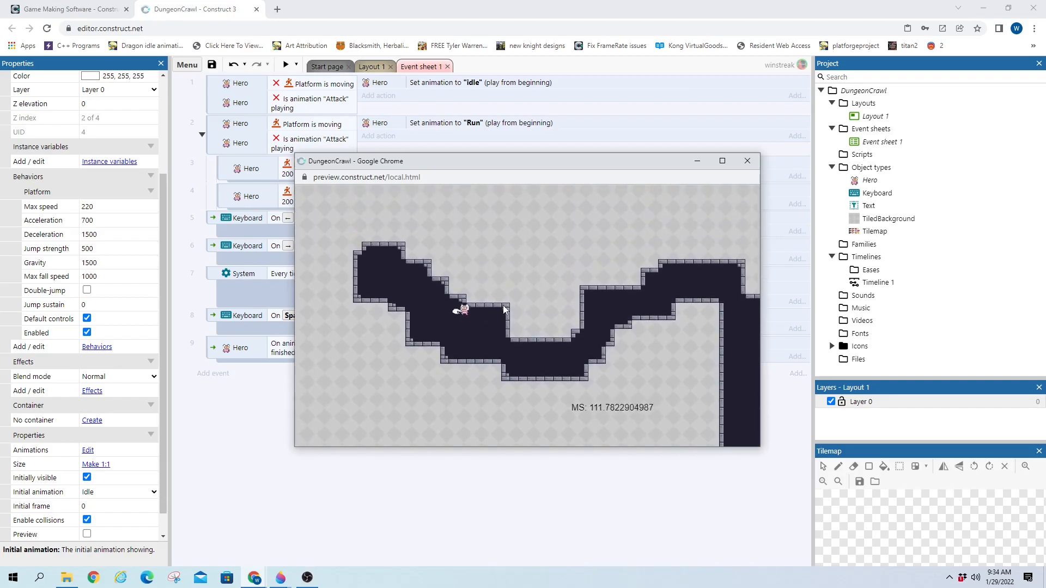
{"action": "key", "text": "space"}
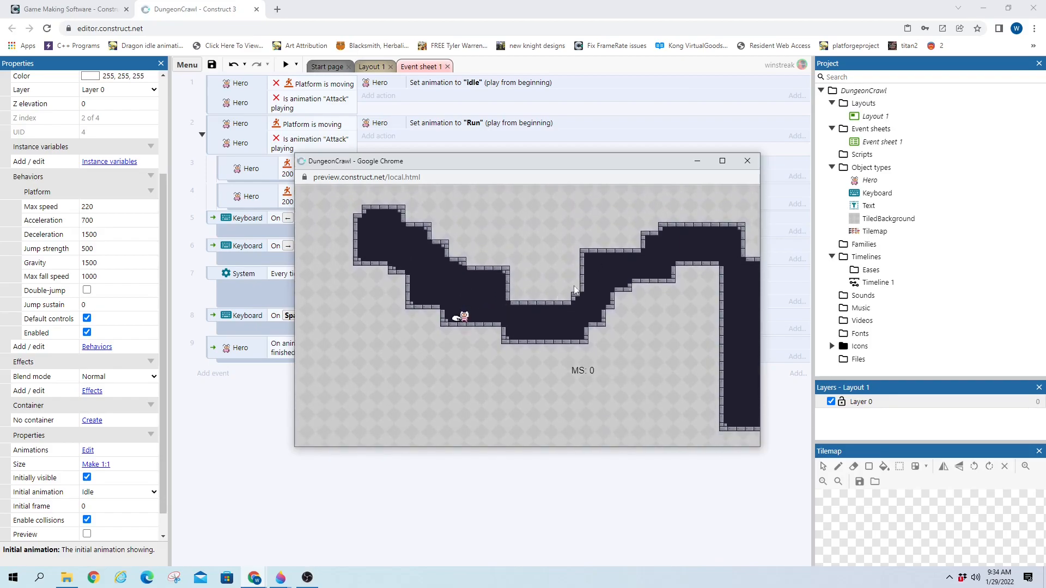
Close the preview, return to Layout 1, and add a new layer at the top
{"action": "left_click", "coordinate": [753, 159]}
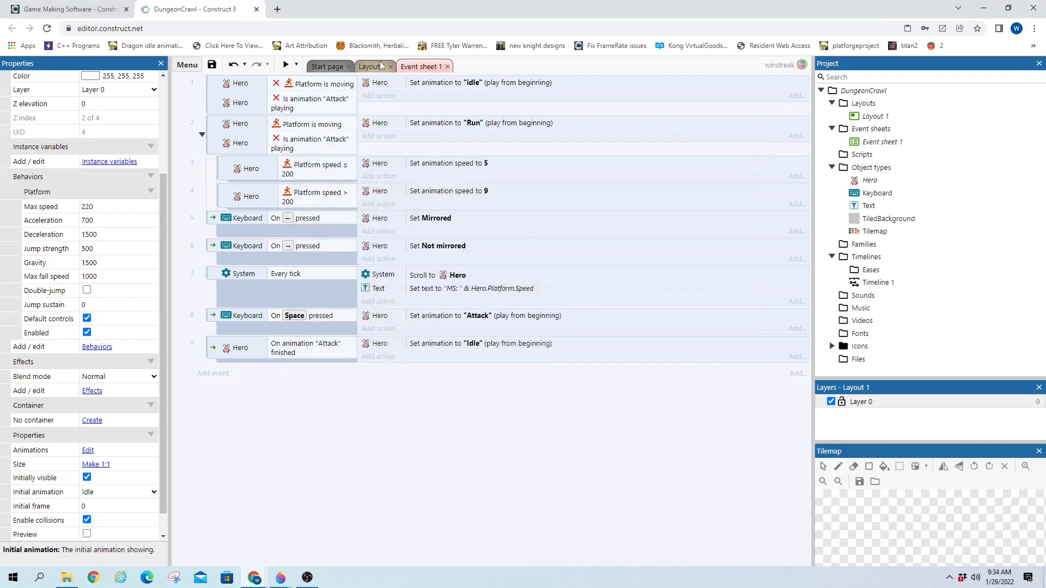
{"action": "left_click", "coordinate": [369, 67]}
{"action": "left_click_drag", "start_coordinate": [456, 559], "coordinate": [435, 554]}
{"action": "right_click", "coordinate": [847, 412]}
{"action": "left_click", "coordinate": [885, 429]}
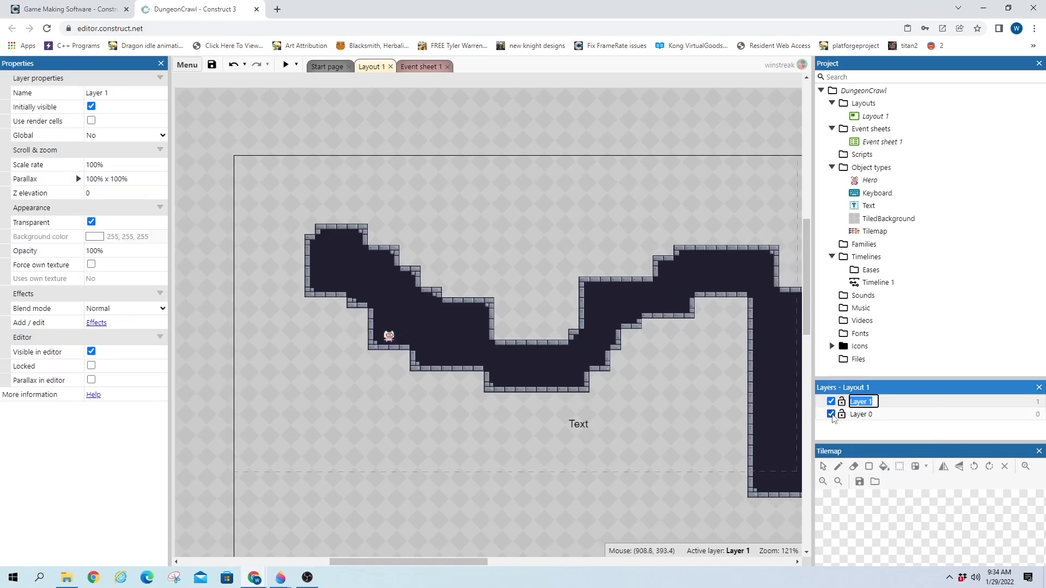
Hide Layer 0 so the layout looks empty, and show the layout's properties
{"action": "left_click", "coordinate": [831, 414]}
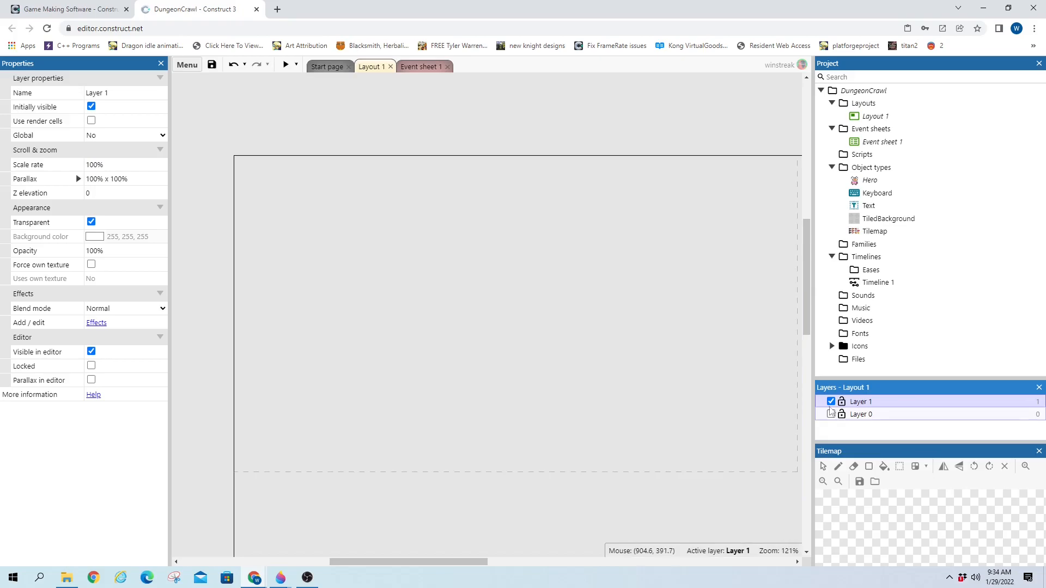
{"action": "double_click", "coordinate": [490, 281]}
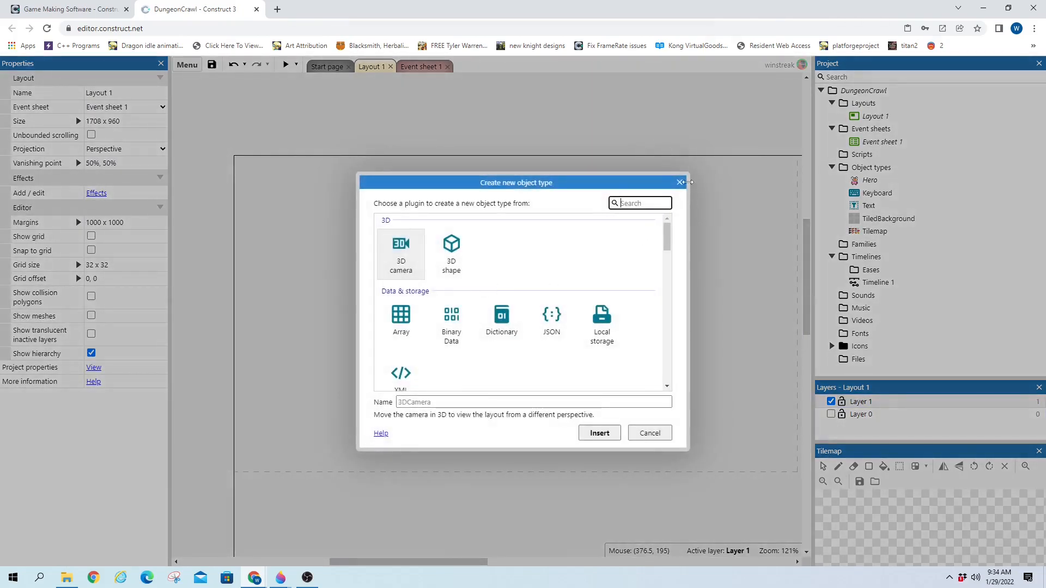
{"action": "left_click", "coordinate": [679, 182]}
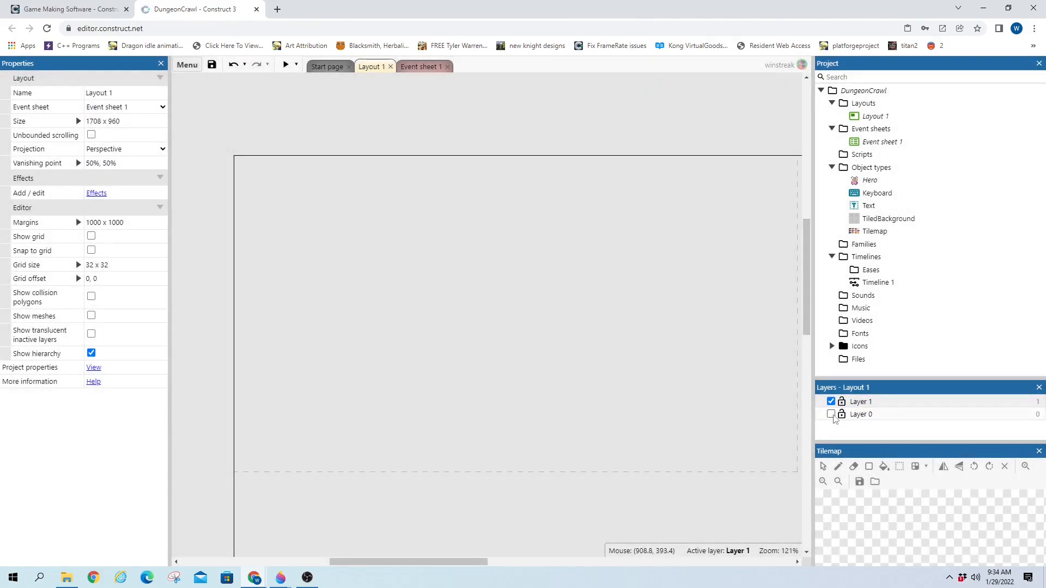
{"action": "left_click", "coordinate": [831, 414]}
{"action": "left_click", "coordinate": [831, 414]}
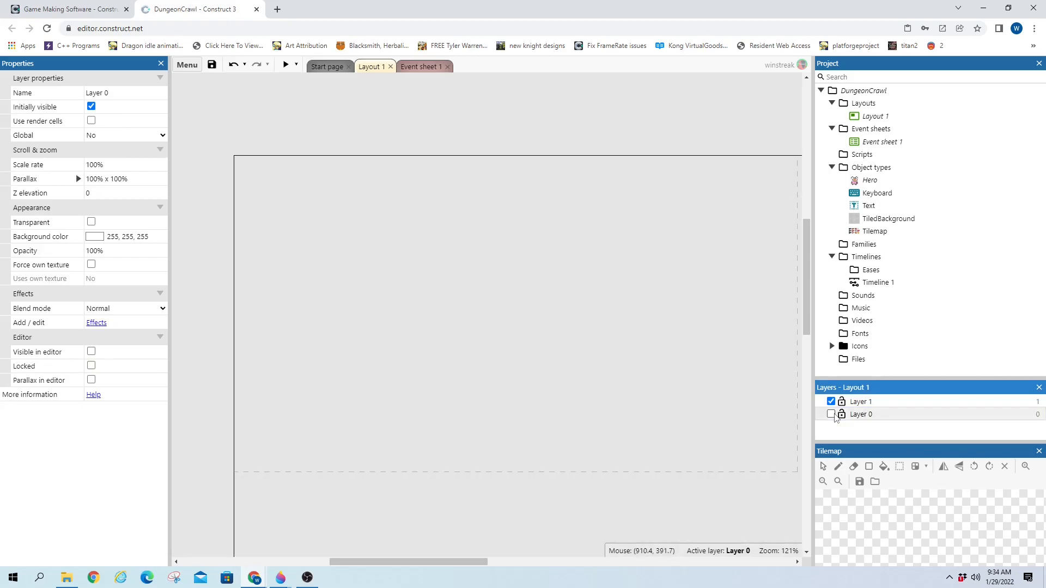
{"action": "left_click", "coordinate": [312, 144]}
{"action": "mouse_move", "coordinate": [485, 561]}
{"action": "left_mouse_down"}
{"action": "mouse_move", "coordinate": [518, 561]}
{"action": "mouse_move", "coordinate": [497, 562]}
{"action": "left_mouse_up"}
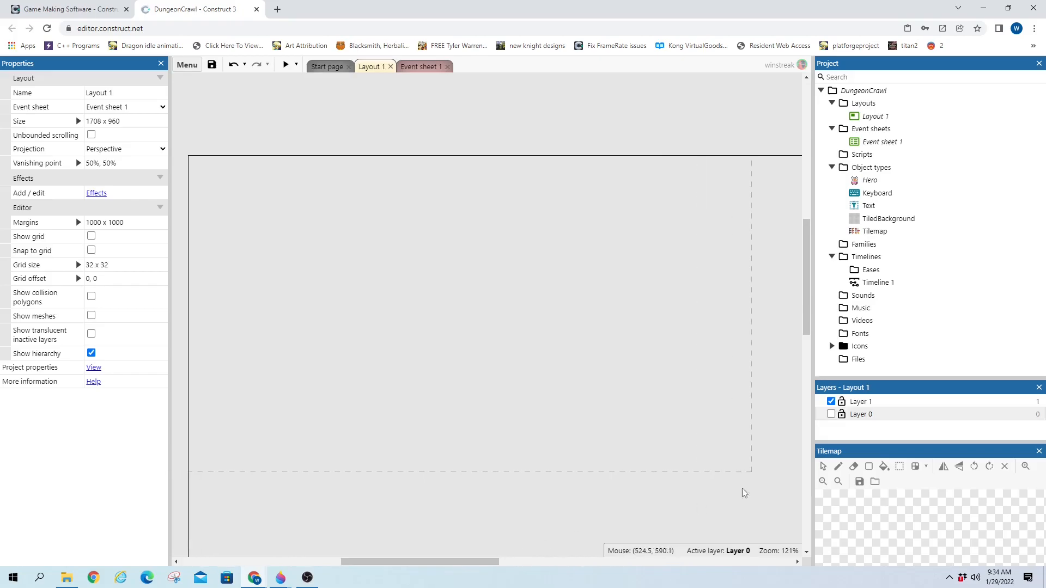
Insert a blank Sprite into the layout, then view the project properties showing the 854×480 viewport
{"action": "double_click", "coordinate": [347, 136]}
{"action": "type", "text": "sprite"}
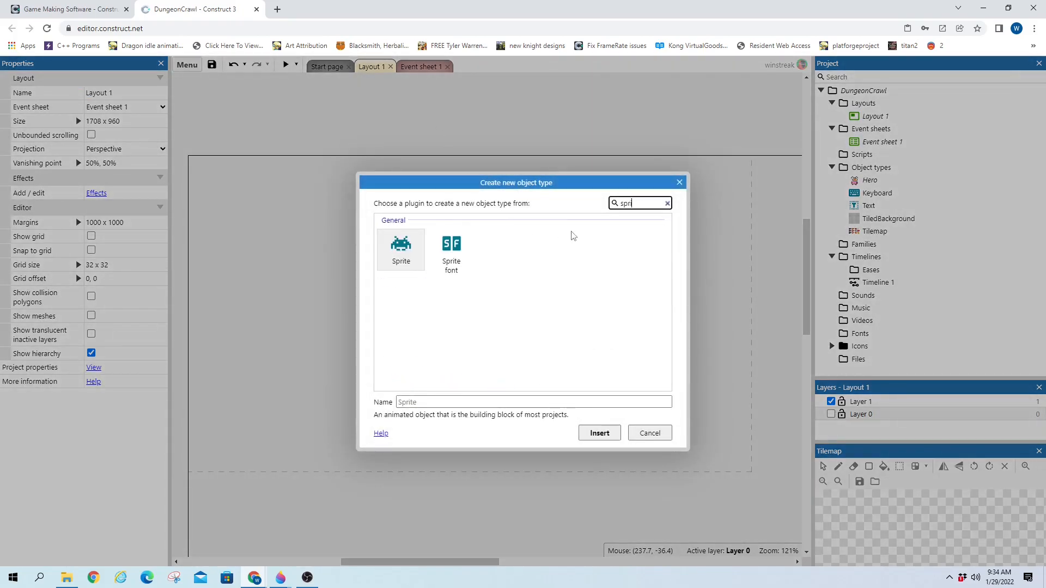
{"action": "key", "text": "Return"}
{"action": "scroll", "coordinate": [316, 165], "scroll_direction": "up", "scroll_amount": 2}
{"action": "left_click", "coordinate": [327, 222]}
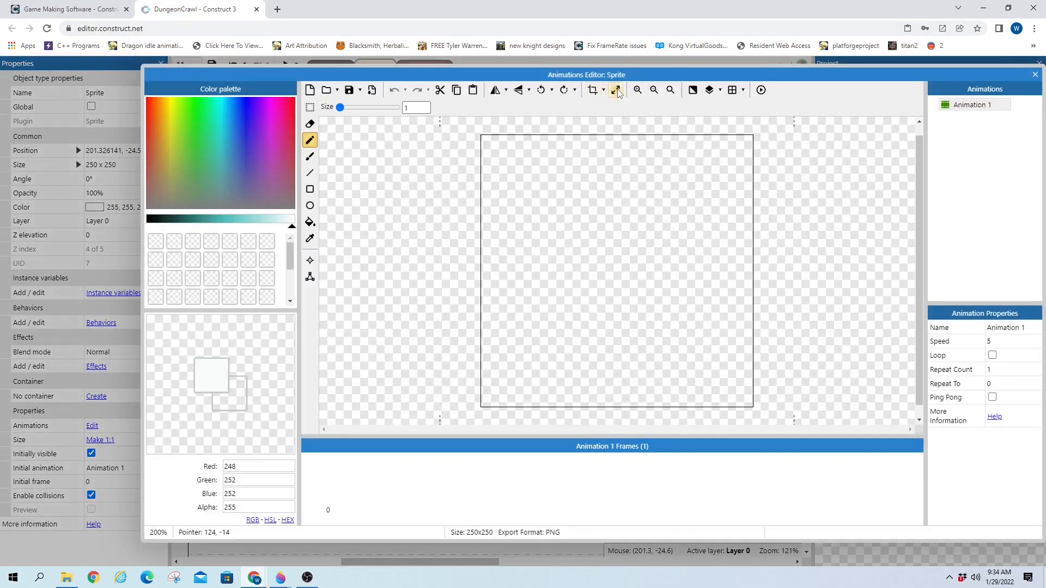
{"action": "key", "text": "Escape"}
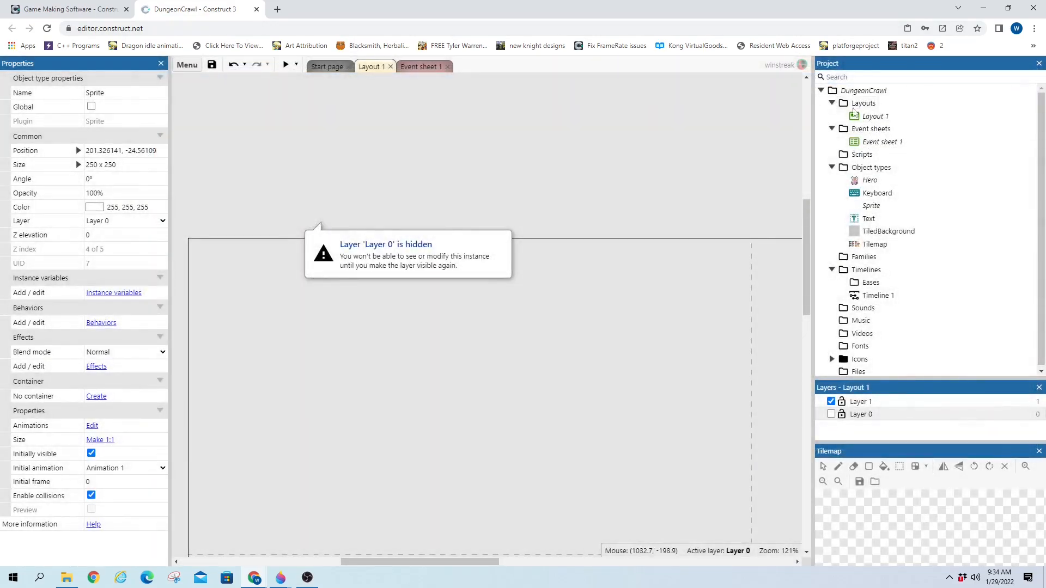
{"action": "left_click", "coordinate": [863, 91]}
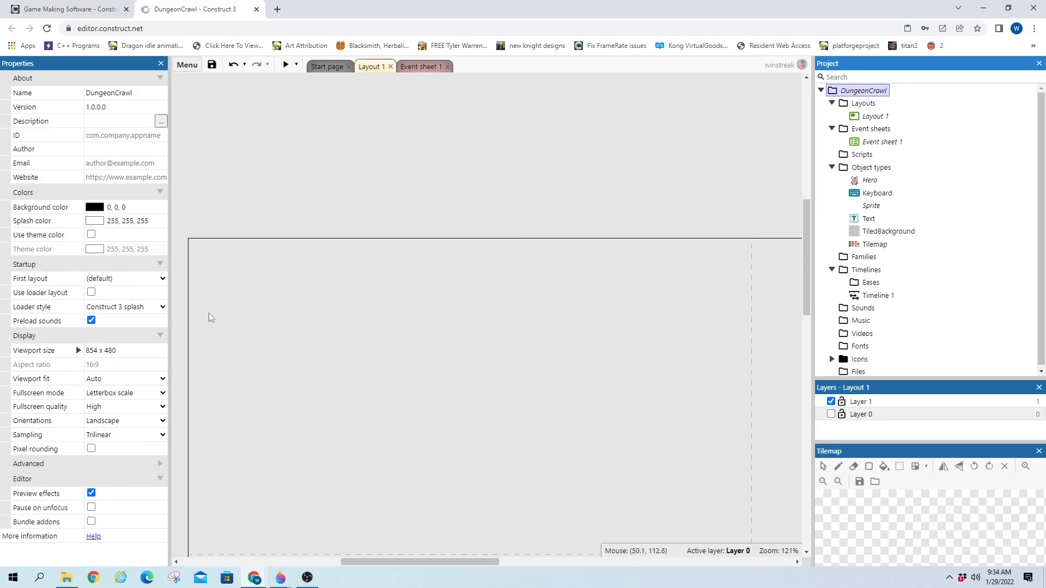
Insert a new Sprite object into Layout 1
{"action": "left_click", "coordinate": [104, 350]}
{"action": "left_click", "coordinate": [473, 172]}
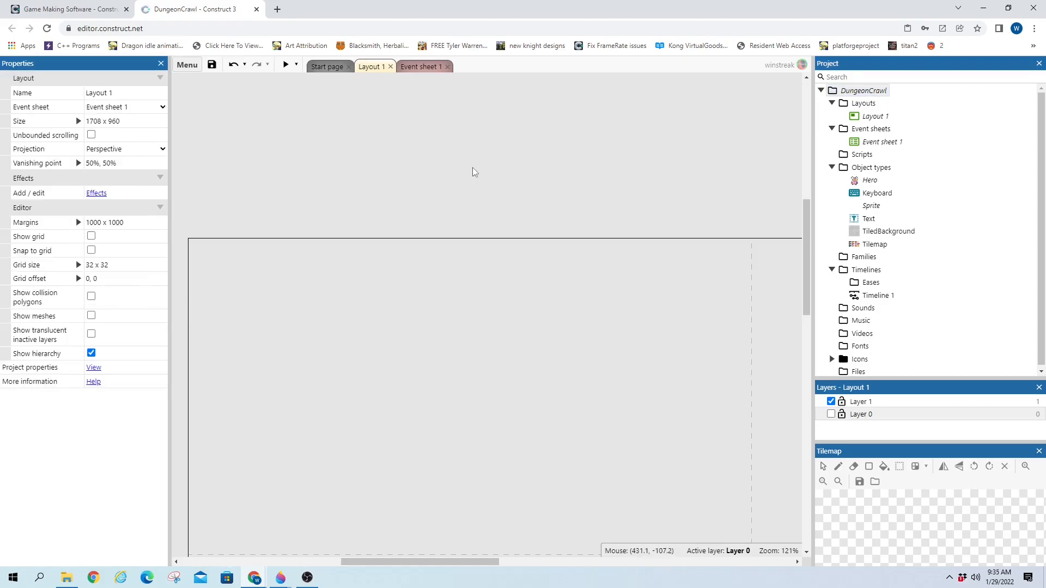
{"action": "double_click", "coordinate": [473, 172]}
{"action": "scroll", "coordinate": [415, 283], "scroll_direction": "down", "scroll_amount": 3}
{"action": "scroll", "coordinate": [415, 283], "scroll_direction": "down", "scroll_amount": 2}
{"action": "type", "text": "spr"}
{"action": "key", "text": "Return"}
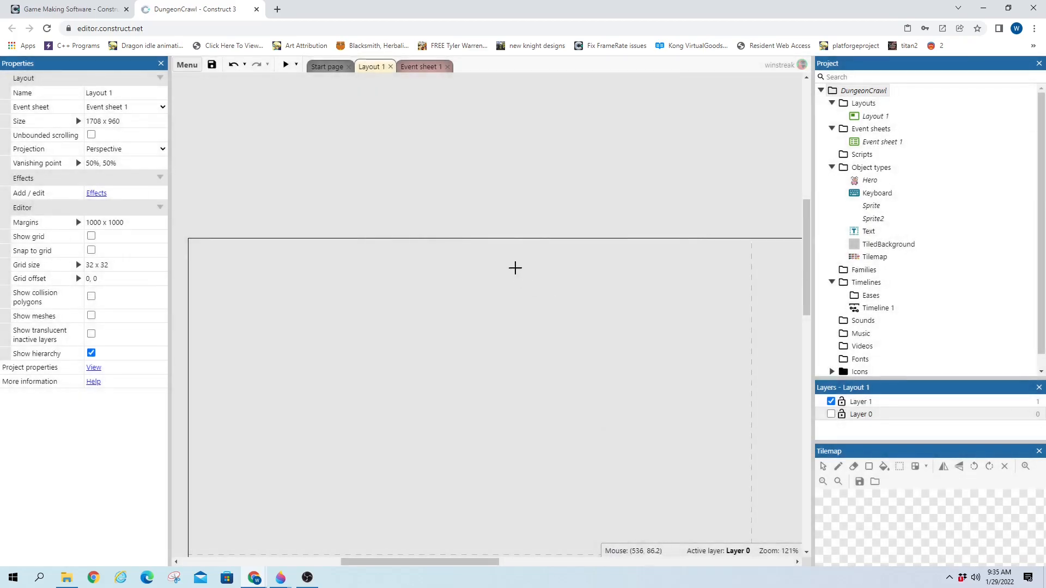
{"action": "left_click", "coordinate": [517, 277]}
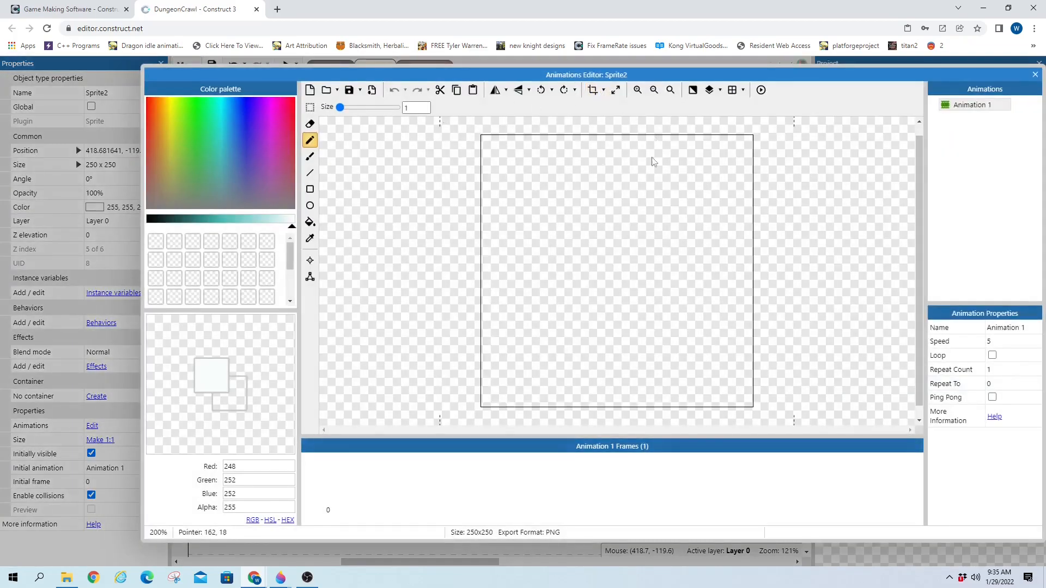
Resize the new sprite's canvas to 854 x 200
{"action": "left_click", "coordinate": [616, 90]}
{"action": "type", "text": "854"}
{"action": "key", "text": "Tab"}
{"action": "type", "text": "200"}
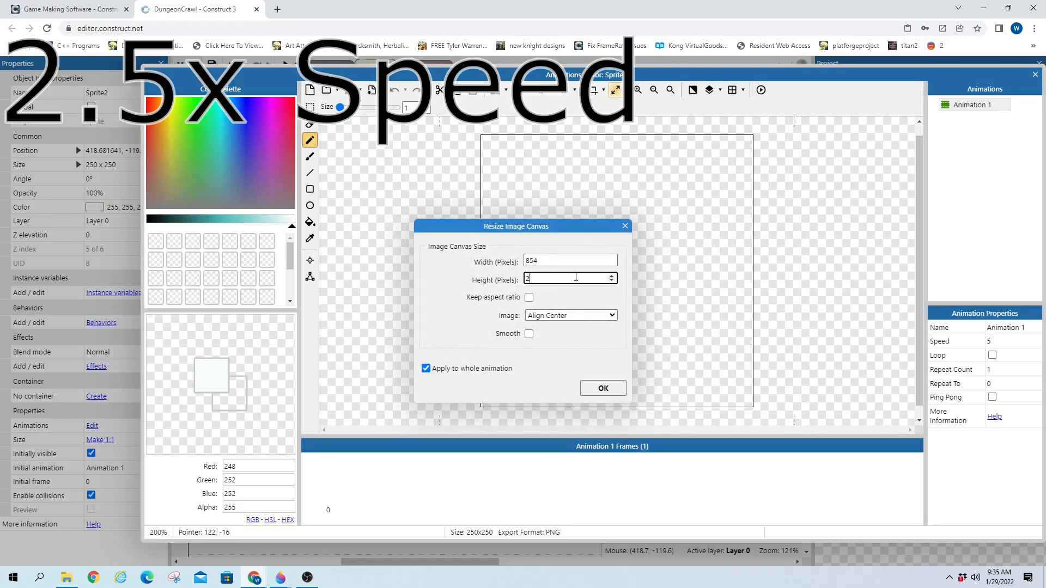
{"action": "left_click", "coordinate": [603, 388]}
Draw a dark-teal rectangular border around the canvas with the Line tool
{"action": "left_click", "coordinate": [310, 173]}
{"action": "mouse_move", "coordinate": [291, 224]}
{"action": "left_mouse_down"}
{"action": "mouse_move", "coordinate": [149, 224]}
{"action": "mouse_move", "coordinate": [180, 224]}
{"action": "left_mouse_up"}
{"action": "mouse_move", "coordinate": [362, 162]}
{"action": "left_mouse_down"}
{"action": "mouse_move", "coordinate": [361, 380]}
{"action": "mouse_move", "coordinate": [910, 379]}
{"action": "left_mouse_up"}
{"action": "left_click_drag", "start_coordinate": [727, 429], "coordinate": [879, 430]}
{"action": "left_click_drag", "start_coordinate": [496, 379], "coordinate": [874, 379]}
{"action": "left_click_drag", "start_coordinate": [873, 163], "coordinate": [873, 384]}
{"action": "left_click_drag", "start_coordinate": [210, 225], "coordinate": [281, 224]}
Fill the rectangle interior with pale teal and close the image editor
{"action": "left_click", "coordinate": [310, 222]}
{"action": "left_click", "coordinate": [447, 289]}
{"action": "left_click_drag", "start_coordinate": [528, 430], "coordinate": [373, 430]}
{"action": "left_click", "coordinate": [1035, 75]}
{"action": "left_click", "coordinate": [871, 206]}
{"action": "left_click", "coordinate": [499, 280]}
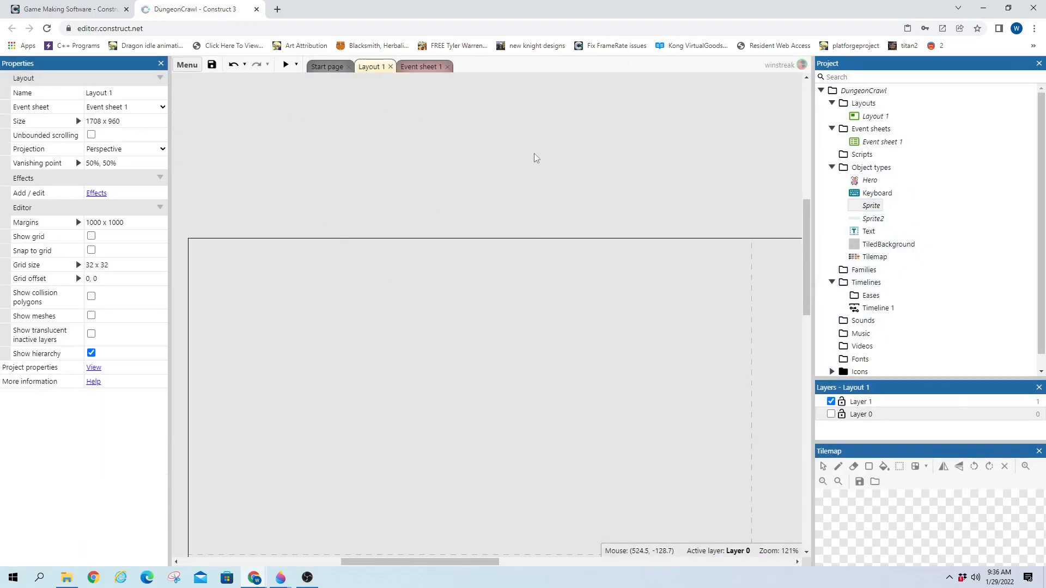
Review Sprite2's image and the properties of Layer 0 and Layer 1
{"action": "double_click", "coordinate": [873, 220]}
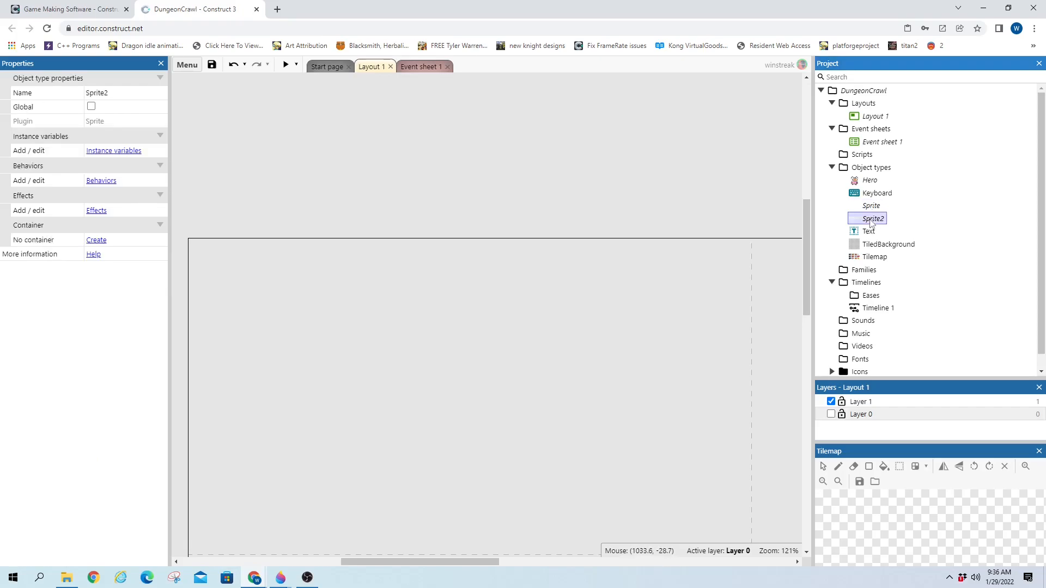
{"action": "left_click", "coordinate": [1030, 75]}
{"action": "left_click", "coordinate": [878, 403]}
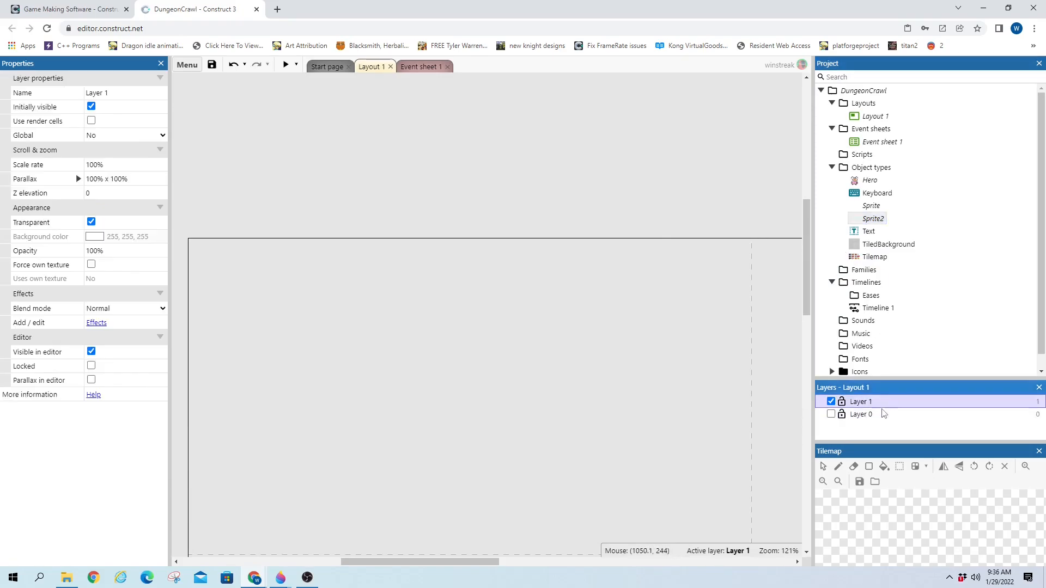
{"action": "left_click", "coordinate": [890, 415]}
{"action": "left_click", "coordinate": [899, 403]}
{"action": "left_click", "coordinate": [899, 414]}
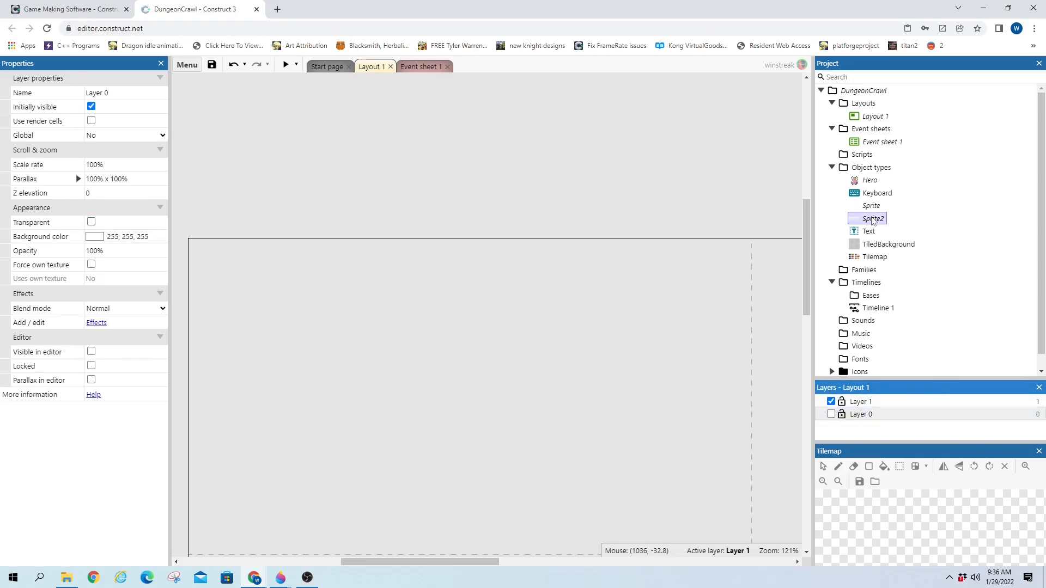
{"action": "left_click", "coordinate": [873, 220]}
{"action": "left_click", "coordinate": [872, 220]}
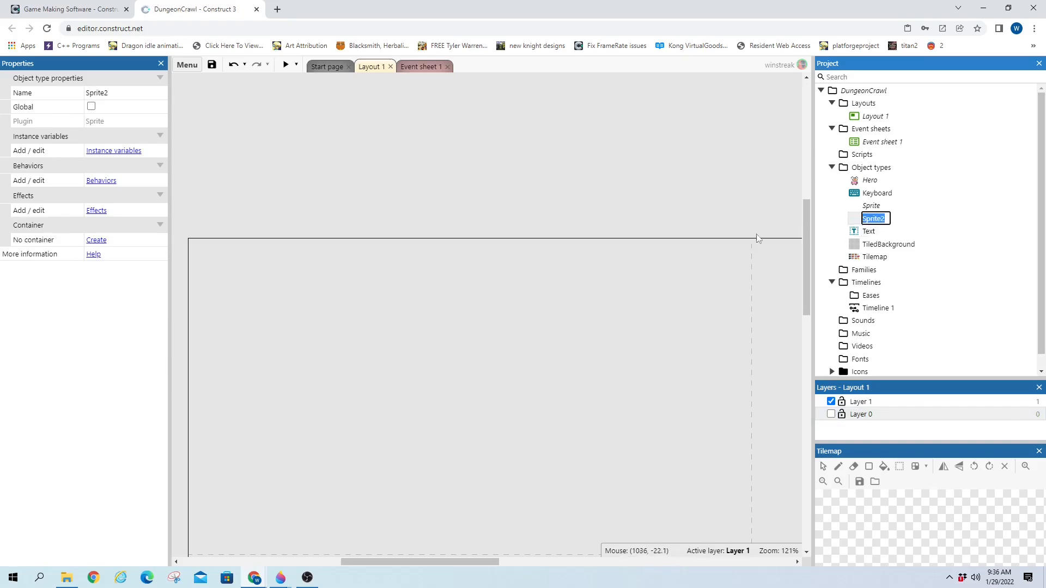
Show Layer 0, move the panel sprite onto Layer 1, then hide Layer 0
{"action": "left_click", "coordinate": [831, 414]}
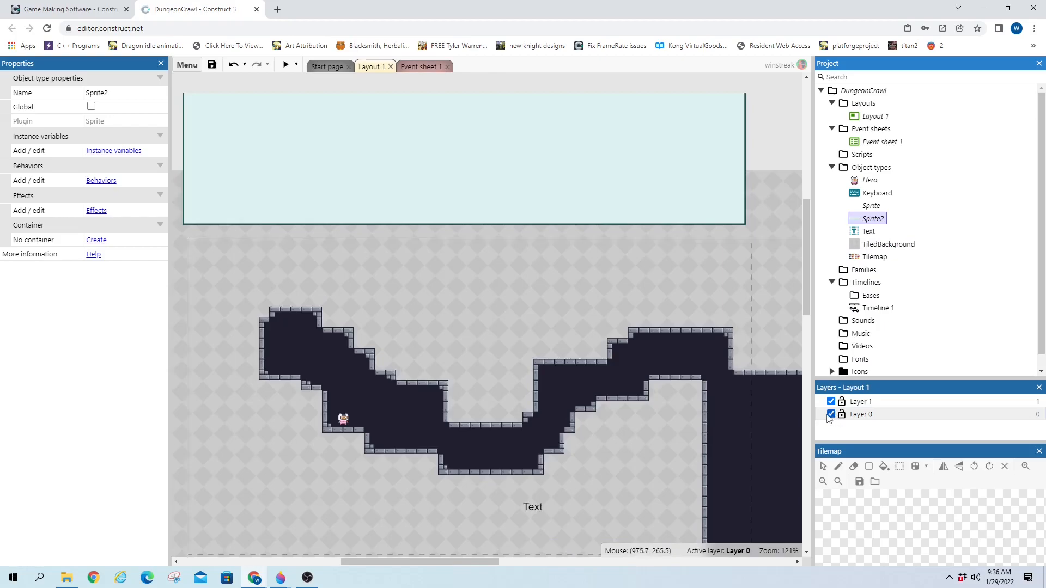
{"action": "left_click", "coordinate": [875, 221]}
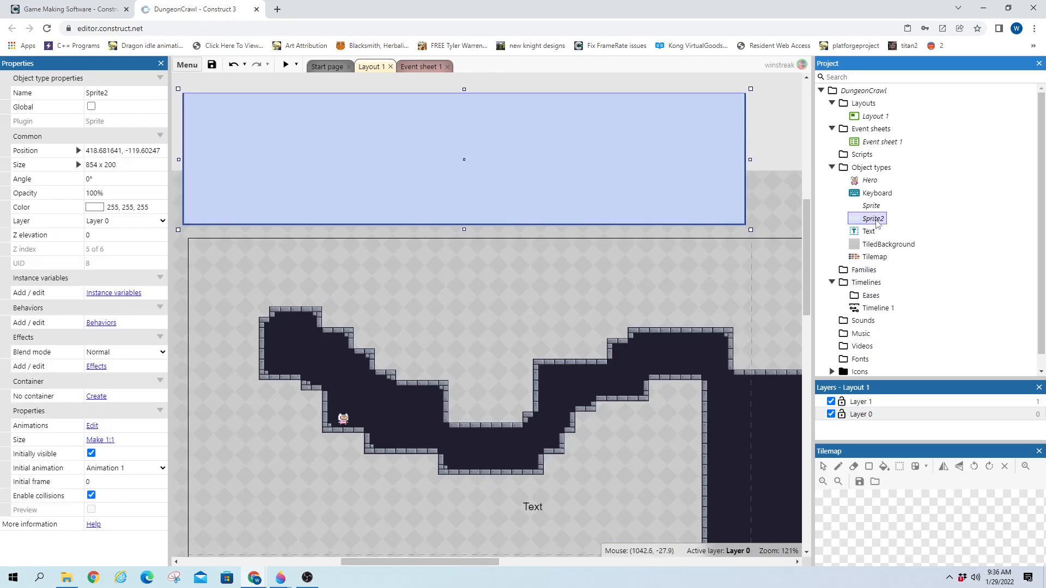
{"action": "left_click", "coordinate": [125, 221]}
{"action": "left_click", "coordinate": [109, 240]}
{"action": "left_click", "coordinate": [863, 401]}
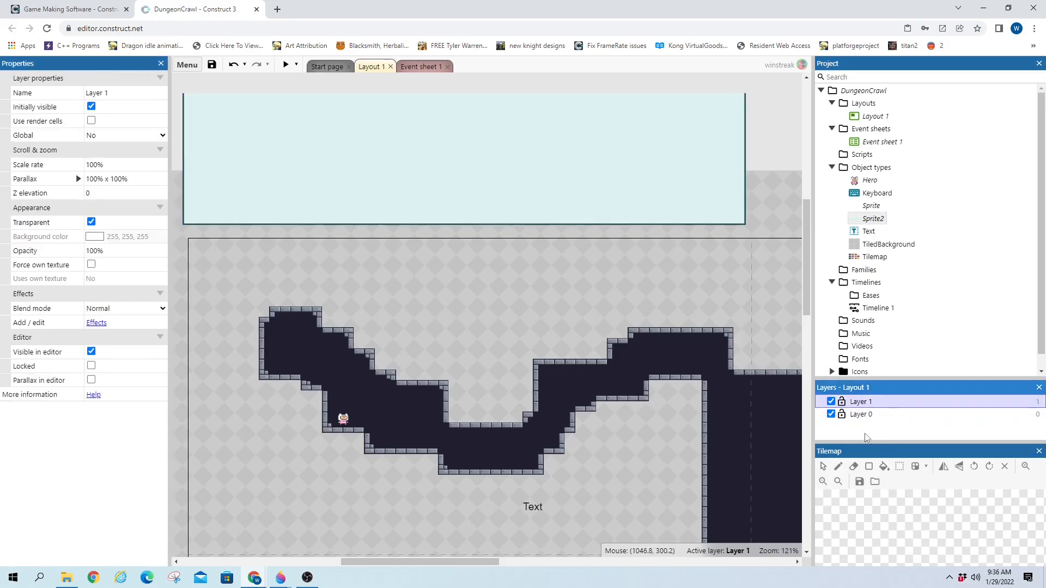
{"action": "left_click", "coordinate": [830, 414]}
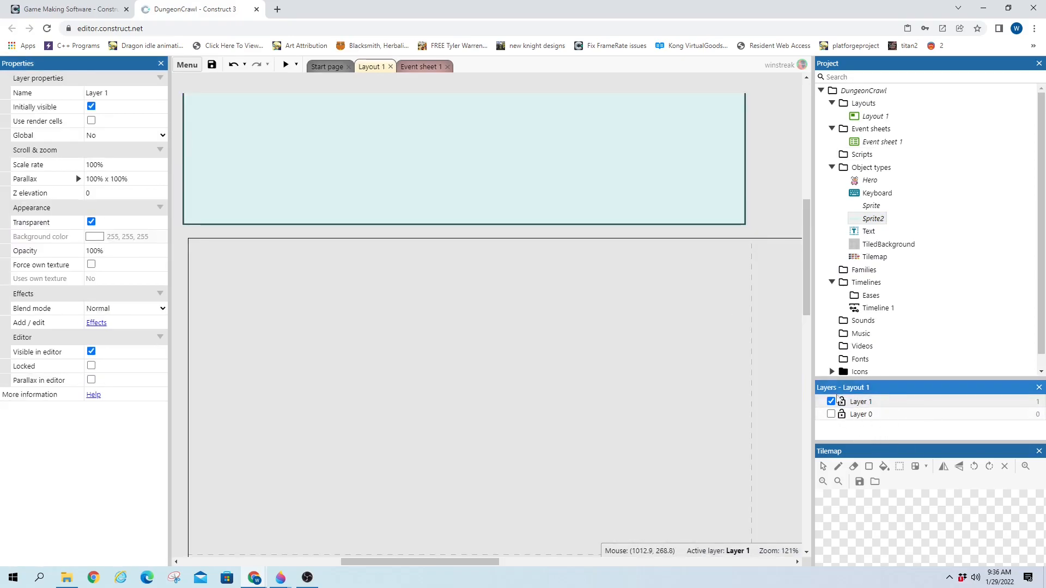
Set the panel image's origin to 0, 0, its top-left corner
{"action": "left_click_drag", "start_coordinate": [469, 142], "coordinate": [475, 284]}
{"action": "double_click", "coordinate": [475, 284]}
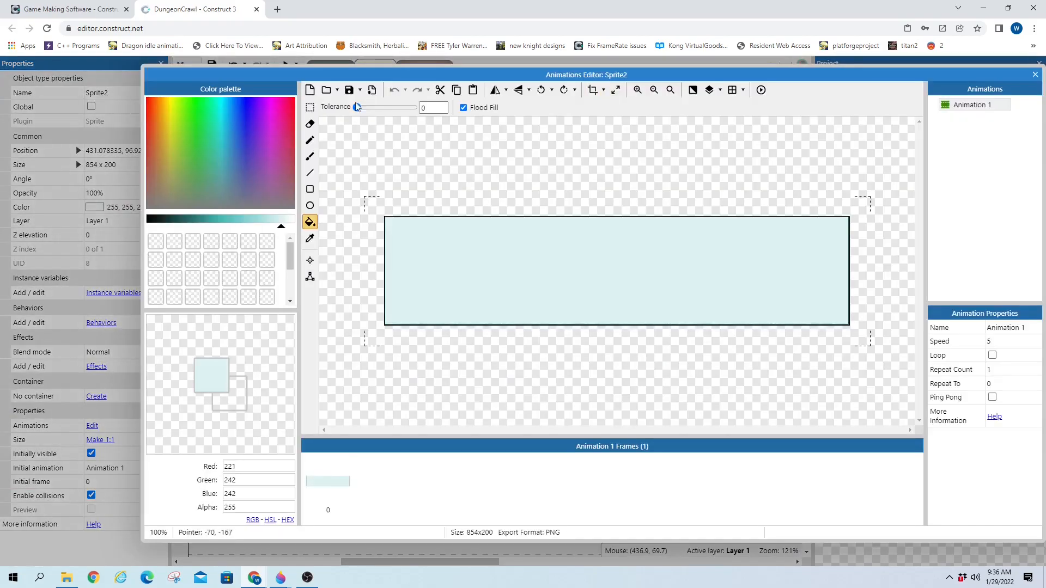
{"action": "double_click", "coordinate": [348, 106]}
{"action": "type", "text": "0"}
{"action": "double_click", "coordinate": [449, 106]}
{"action": "type", "text": "0"}
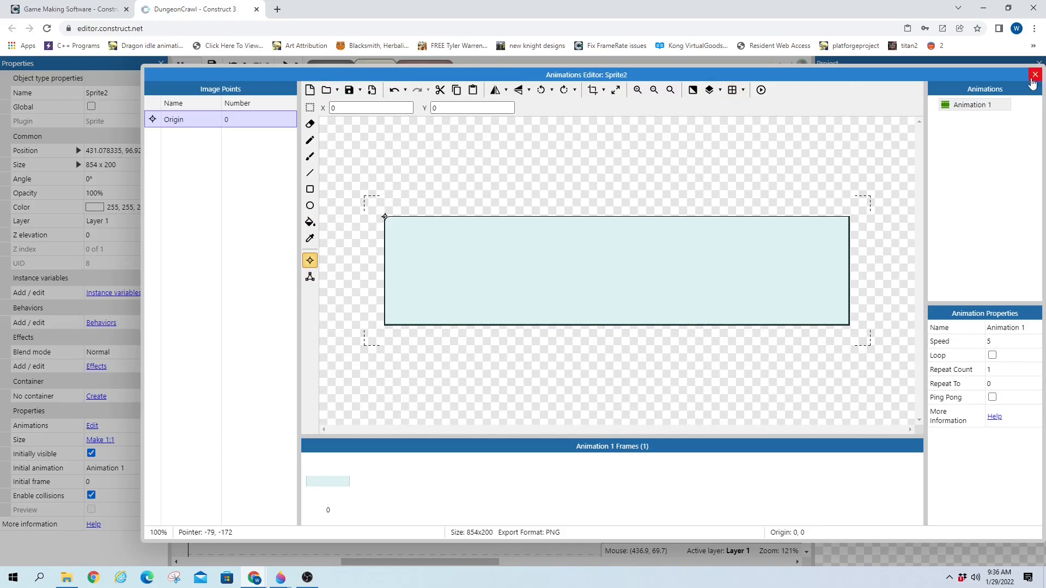
{"action": "left_click", "coordinate": [1035, 74]}
Place the panel at position 0, 0 and reopen its image
{"action": "left_click_drag", "start_coordinate": [573, 367], "coordinate": [304, 298]}
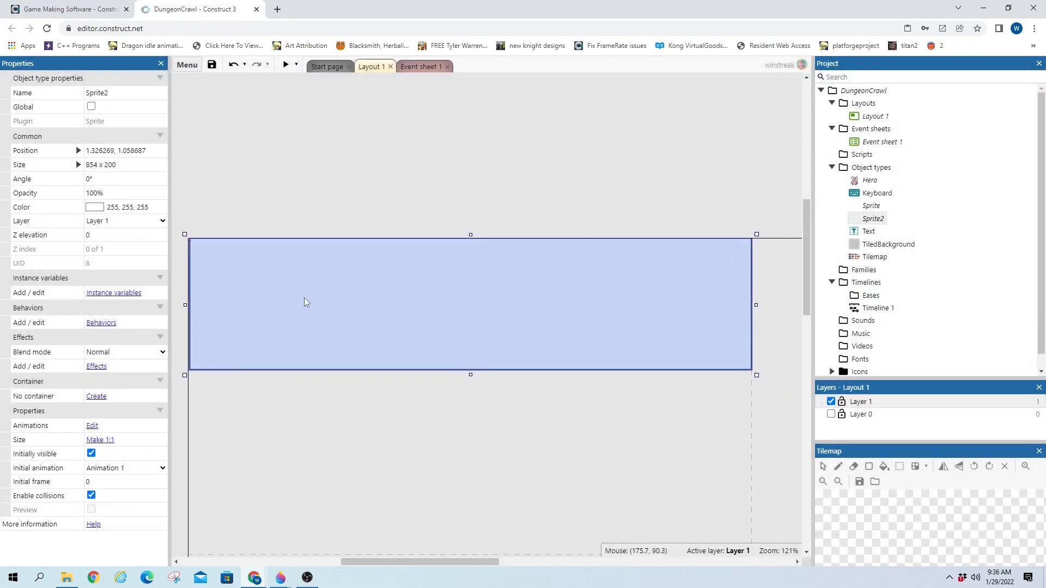
{"action": "left_click", "coordinate": [155, 151]}
{"action": "type", "text": "0,0"}
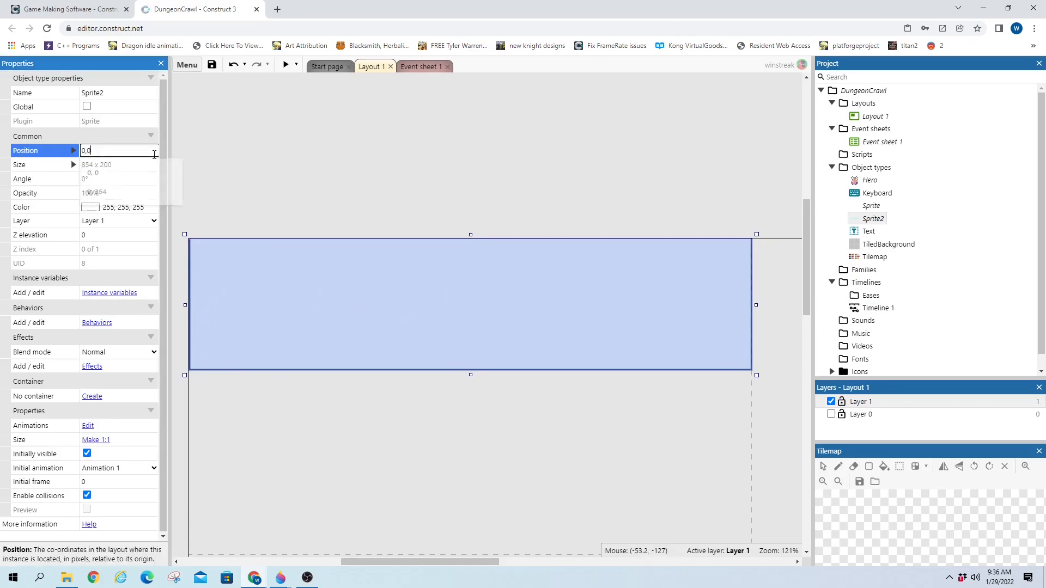
{"action": "key", "text": "Tab"}
{"action": "left_click", "coordinate": [298, 181]}
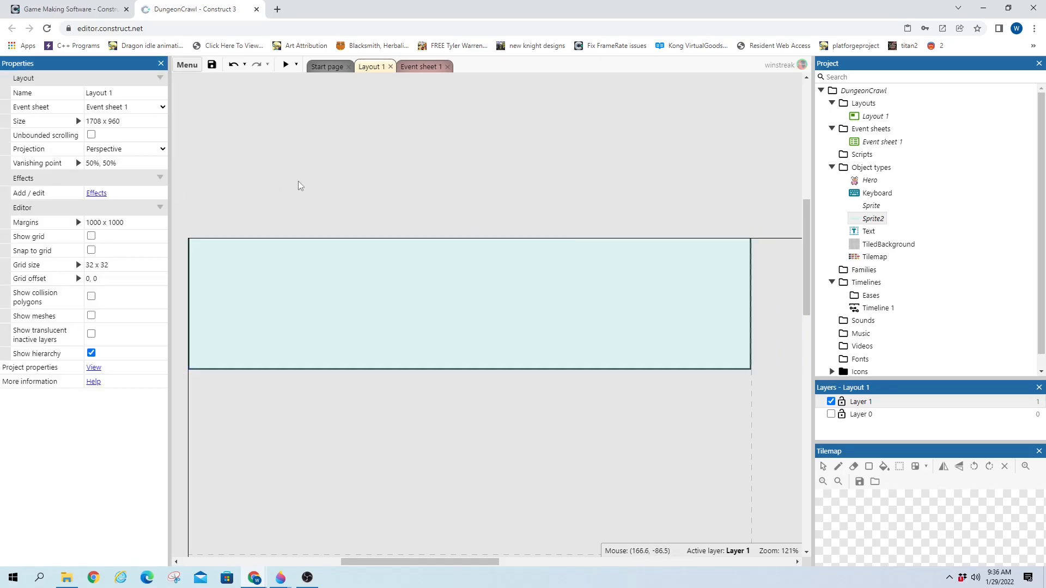
{"action": "left_click", "coordinate": [300, 269]}
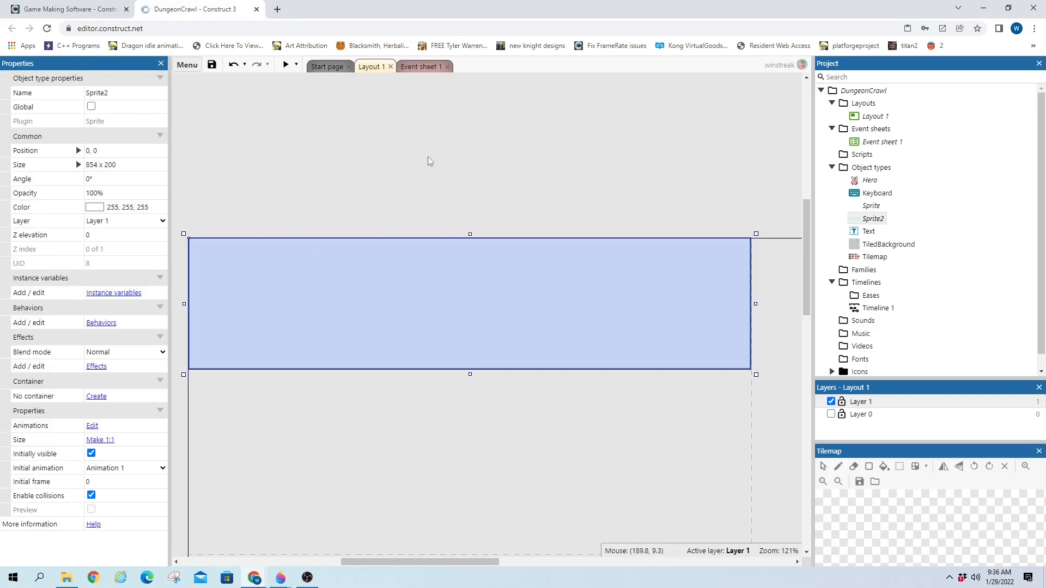
{"action": "double_click", "coordinate": [447, 295]}
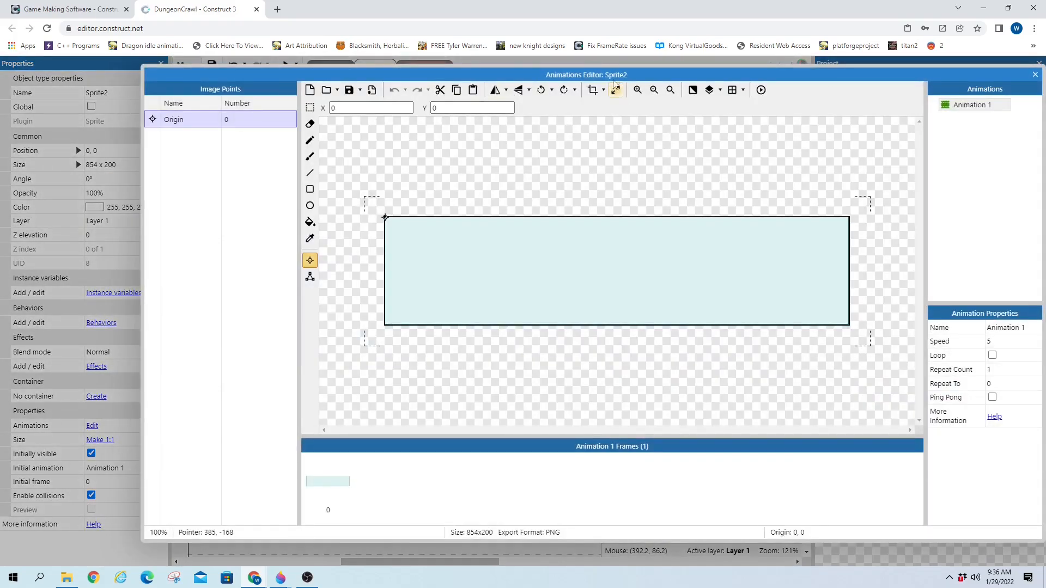
Select the whole panel image and shift it up a few pixels
{"action": "left_click", "coordinate": [616, 90]}
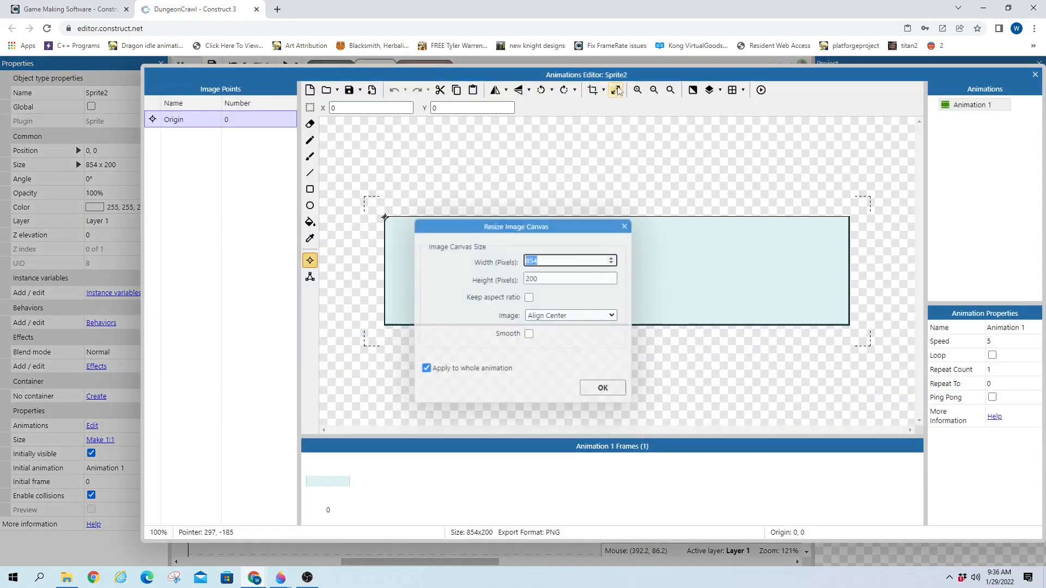
{"action": "double_click", "coordinate": [559, 280]}
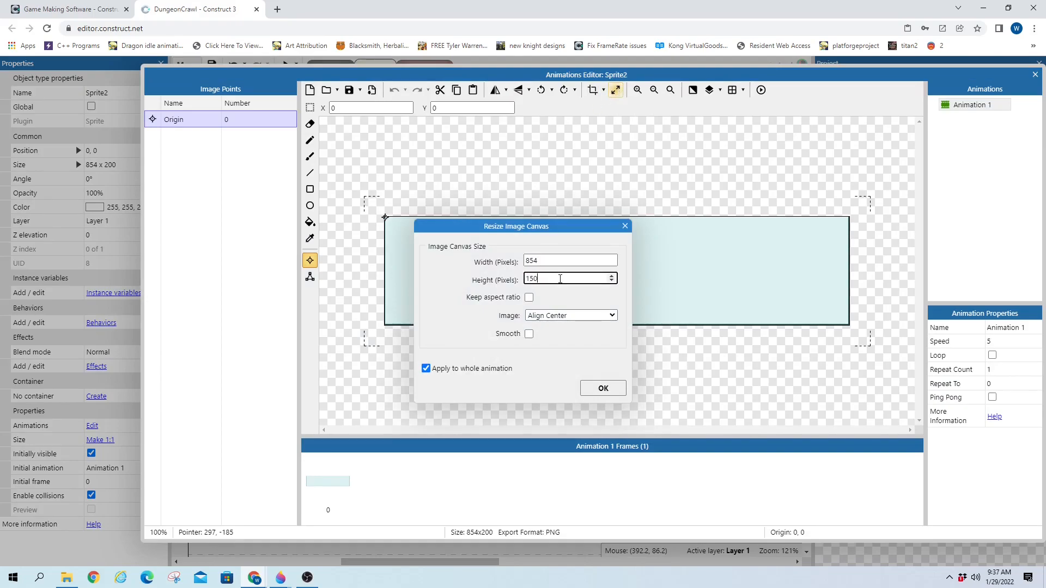
{"action": "left_click", "coordinate": [624, 225]}
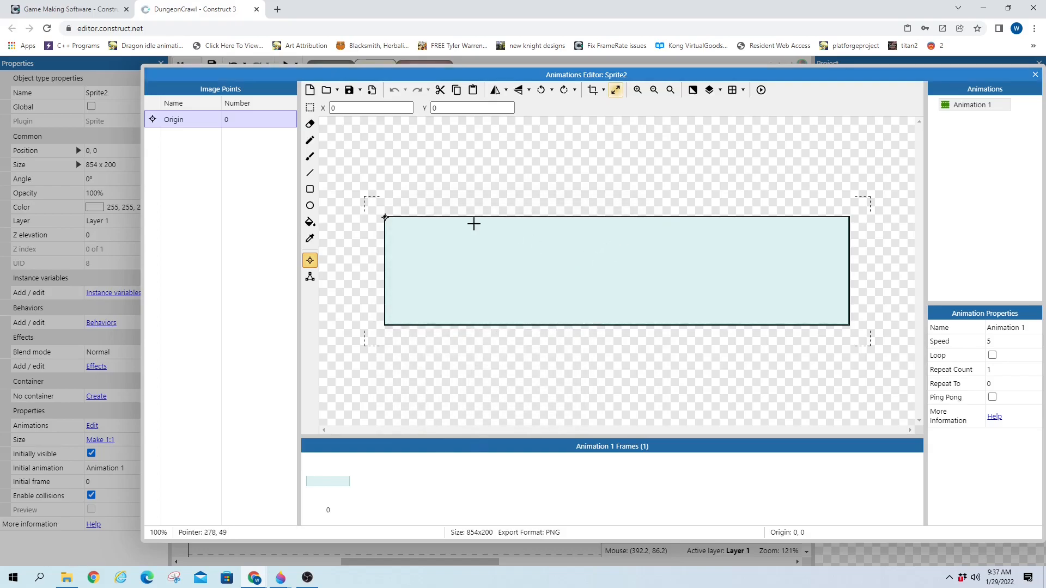
{"action": "left_click", "coordinate": [310, 108]}
{"action": "left_click_drag", "start_coordinate": [359, 170], "coordinate": [866, 360]}
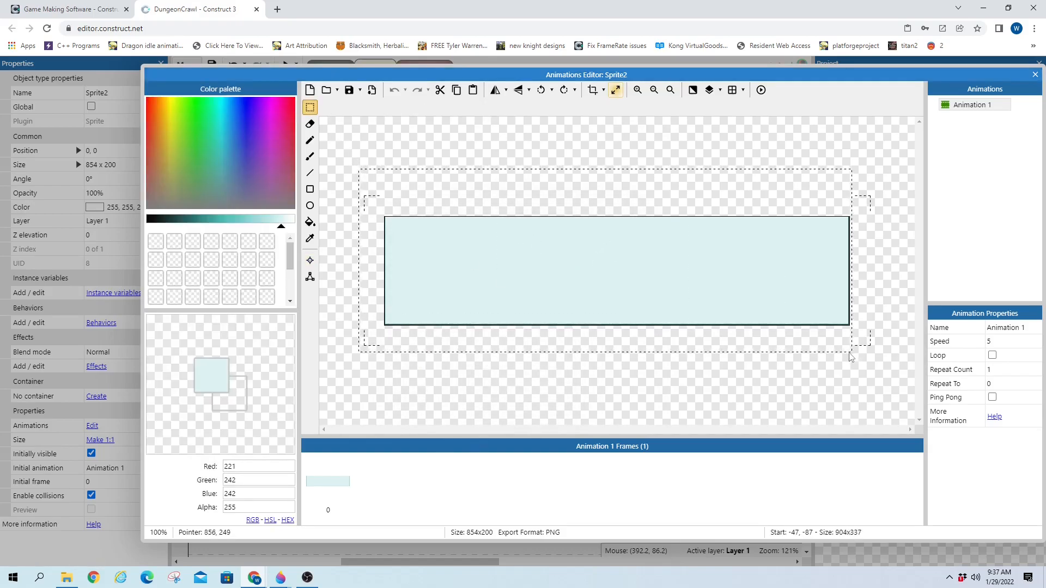
{"action": "left_click_drag", "start_coordinate": [731, 297], "coordinate": [731, 279]}
{"action": "key", "text": "Up"}
{"action": "key", "text": "Up"}
{"action": "key", "text": "Up"}
{"action": "key", "text": "Up"}
{"action": "key", "text": "Up"}
{"action": "key", "text": "Up"}
{"action": "key", "text": "Up"}
{"action": "key", "text": "Up"}
{"action": "key", "text": "Up"}
{"action": "key", "text": "Up"}
{"action": "key", "text": "Up"}
{"action": "key", "text": "Up"}
{"action": "key", "text": "Up"}
{"action": "key", "text": "Up"}
{"action": "key", "text": "Up"}
{"action": "key", "text": "Up"}
{"action": "key", "text": "Up"}
{"action": "key", "text": "Up"}
{"action": "key", "text": "Up"}
{"action": "key", "text": "Up"}
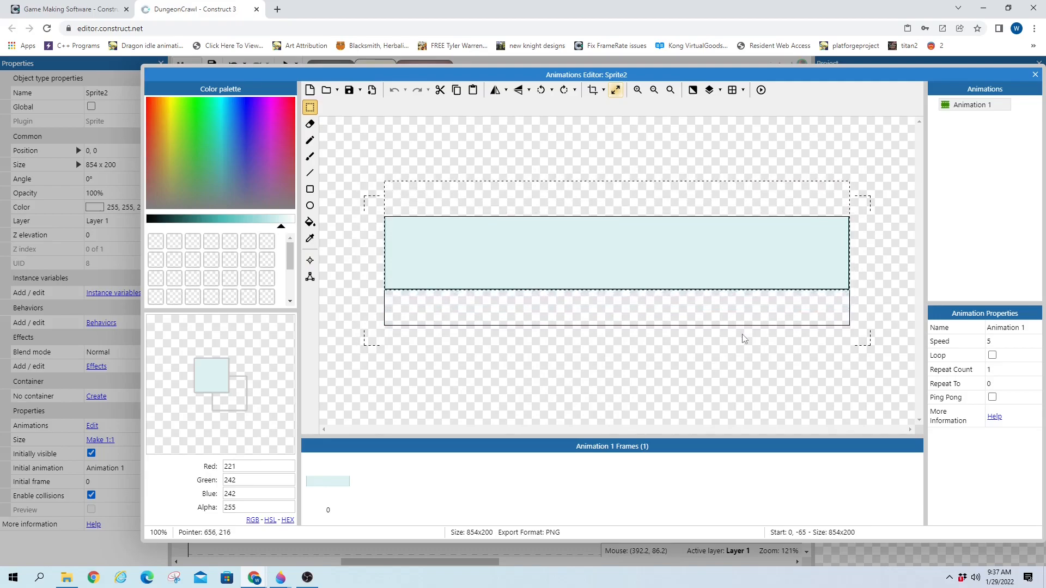
{"action": "key", "text": "Up"}
{"action": "key", "text": "Up"}
{"action": "key", "text": "Up"}
{"action": "key", "text": "Up"}
{"action": "key", "text": "Up"}
{"action": "key", "text": "Up"}
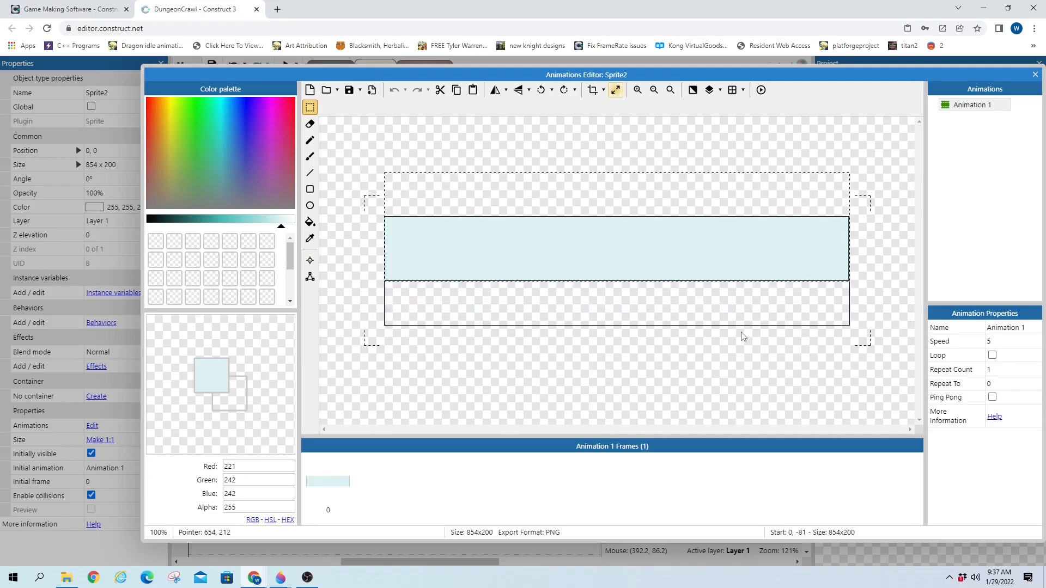
{"action": "key", "text": "Down"}
{"action": "key", "text": "Down"}
{"action": "left_click", "coordinate": [578, 353]}
Crop the image to 856x123 and fill the bottom strip with the dark-teal border colour
{"action": "left_click", "coordinate": [595, 92]}
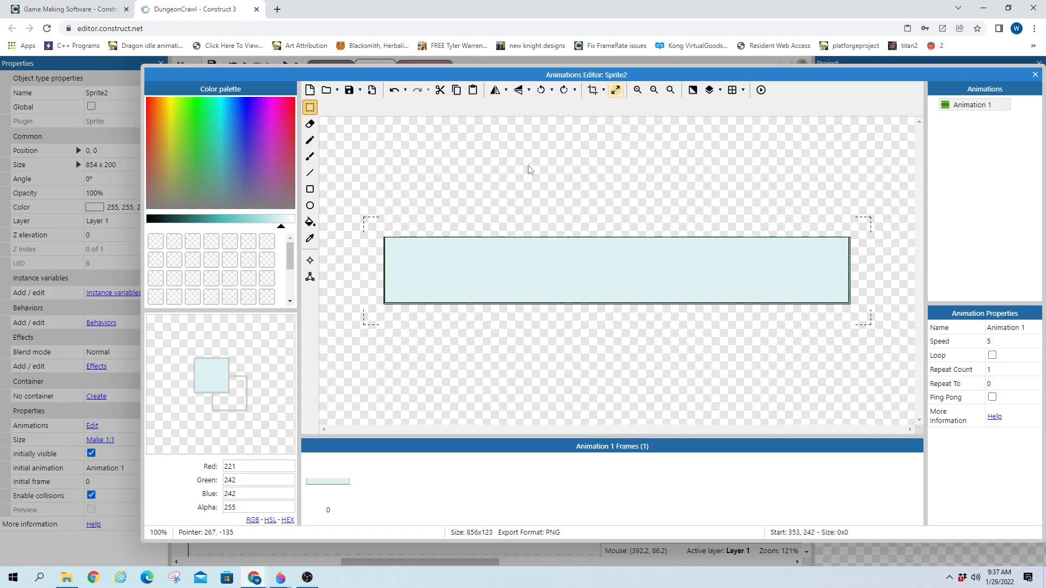
{"action": "left_click", "coordinate": [636, 92]}
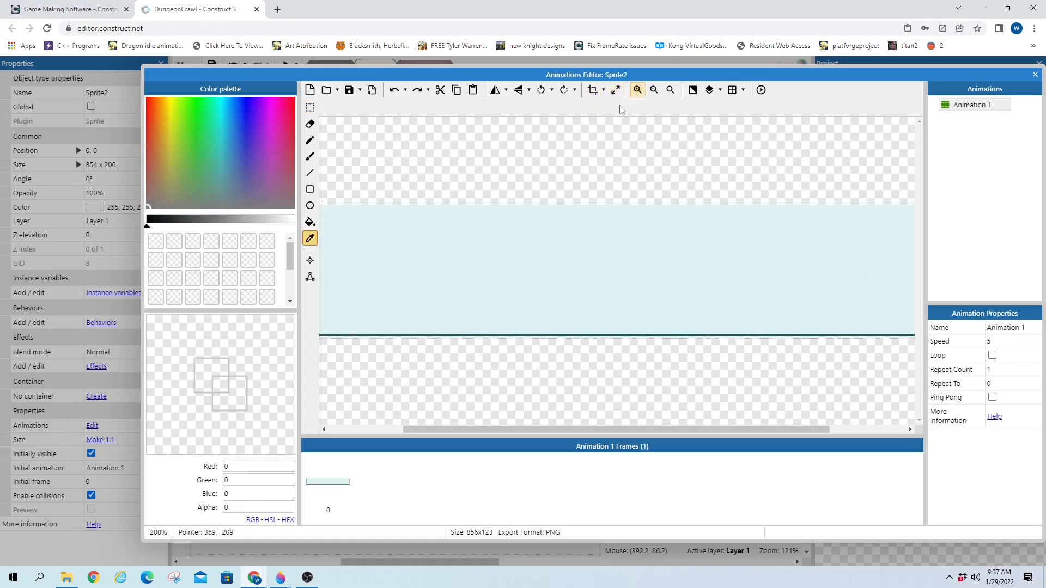
{"action": "left_click", "coordinate": [503, 334]}
{"action": "left_click", "coordinate": [504, 336]}
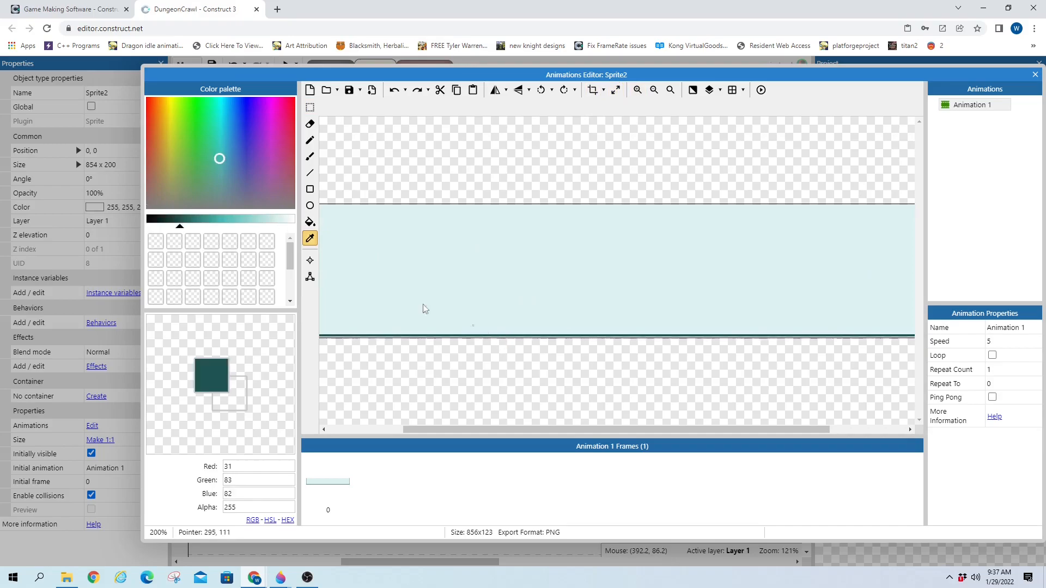
{"action": "left_click", "coordinate": [310, 222]}
{"action": "left_click", "coordinate": [384, 337]}
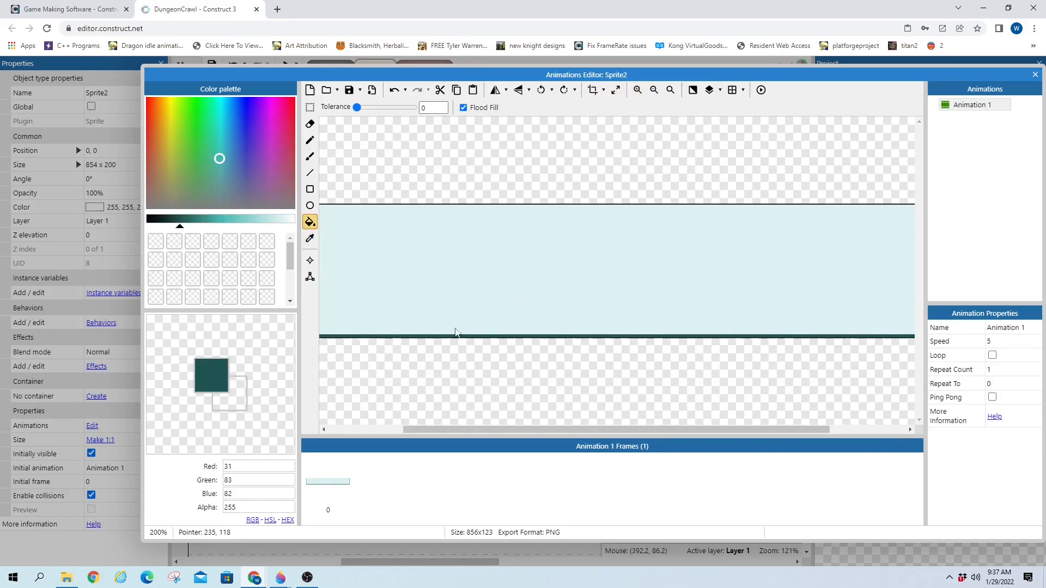
{"action": "left_click", "coordinate": [1035, 75]}
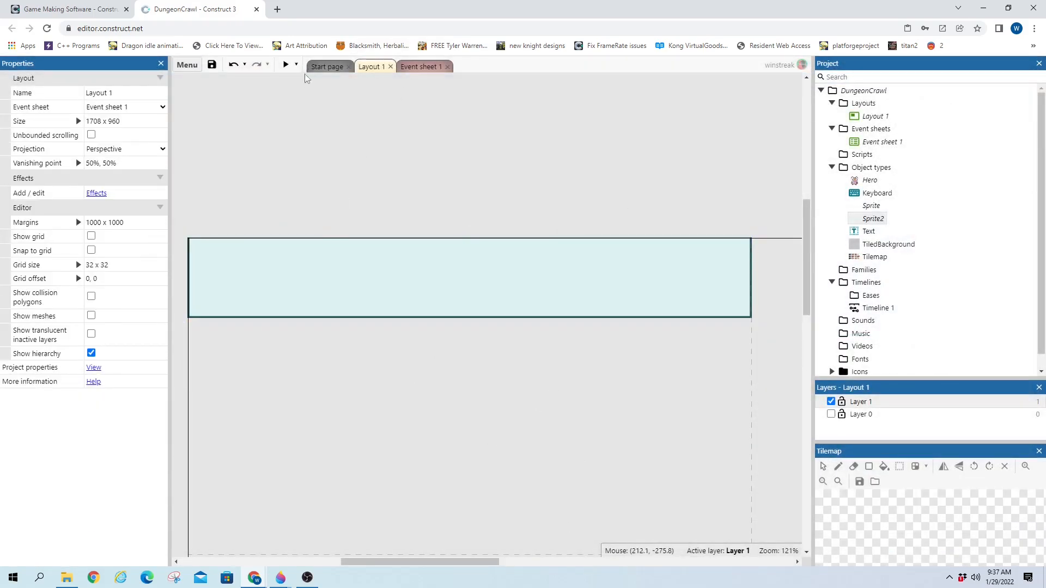
{"action": "left_click", "coordinate": [285, 64]}
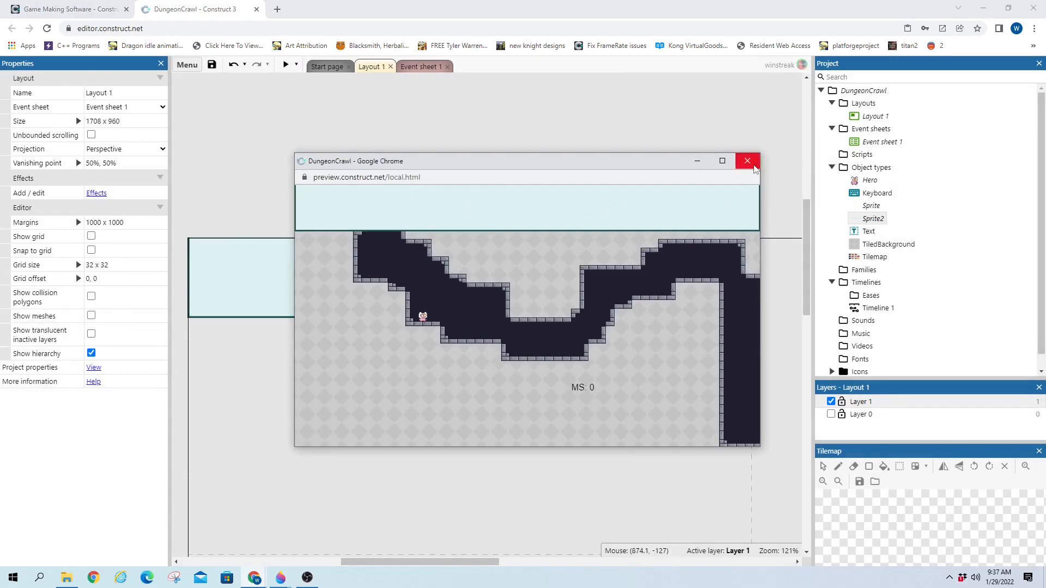
{"action": "left_click", "coordinate": [747, 160]}
{"action": "left_click_drag", "start_coordinate": [473, 562], "coordinate": [400, 568]}
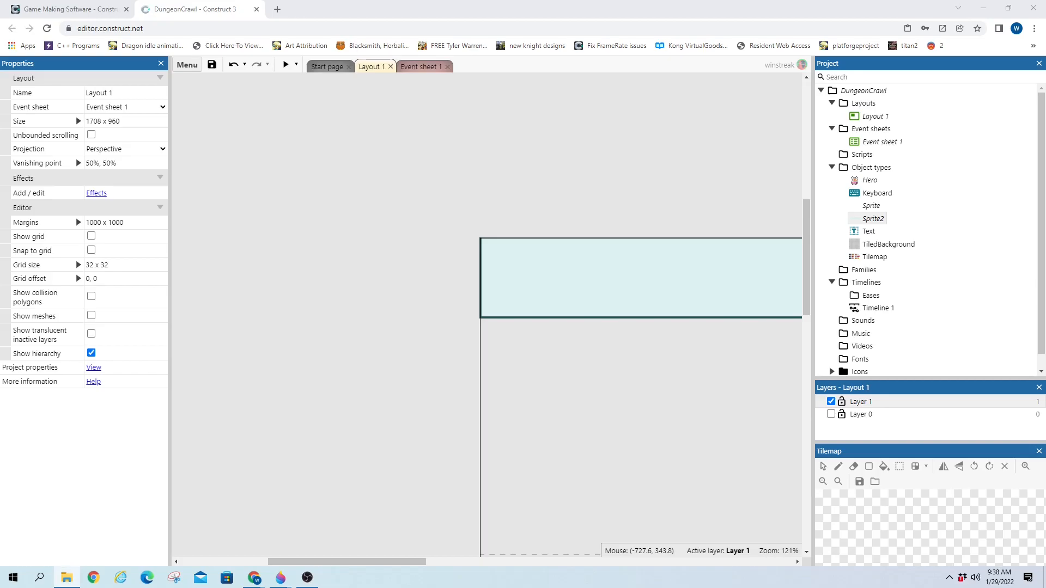
{"action": "left_click_drag", "start_coordinate": [0, 172], "coordinate": [384, 172]}
Open HealthBarsFrame.png from the !HB_PNG folder in Paint 3D
{"action": "right_click", "coordinate": [500, 241]}
{"action": "left_click", "coordinate": [442, 380]}
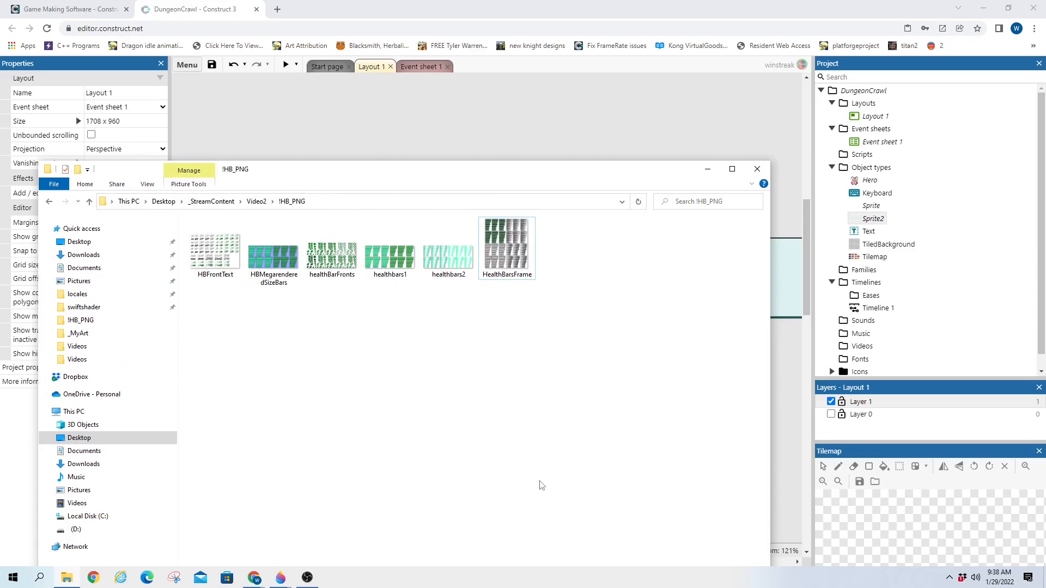
{"action": "right_click", "coordinate": [504, 248]}
{"action": "left_click", "coordinate": [547, 212]}
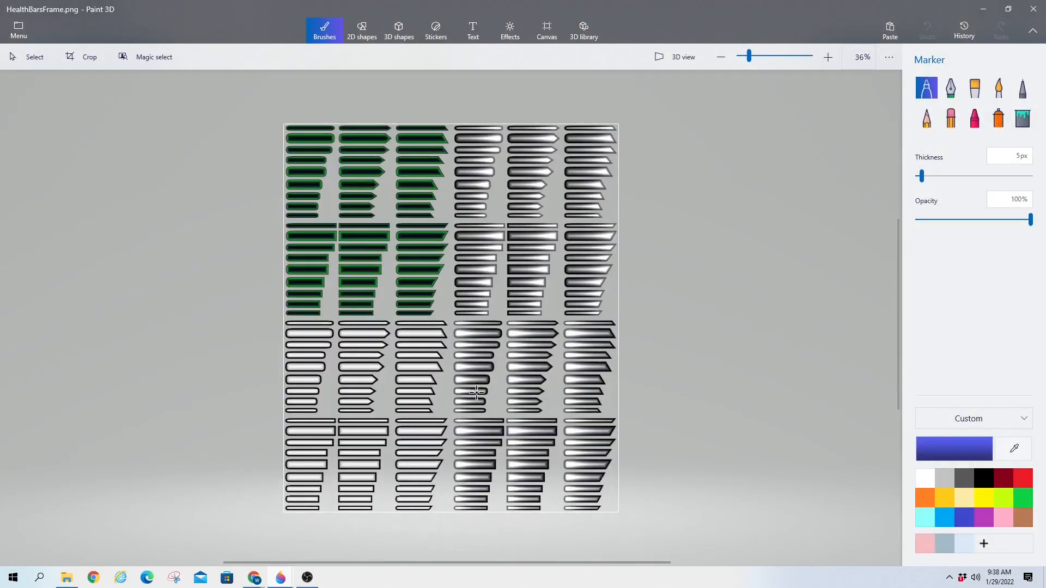
Select one 215×60 rounded white bar frame, then move Paint 3D and Explorer aside
{"action": "scroll", "coordinate": [479, 348], "scroll_direction": "up", "scroll_amount": 3}
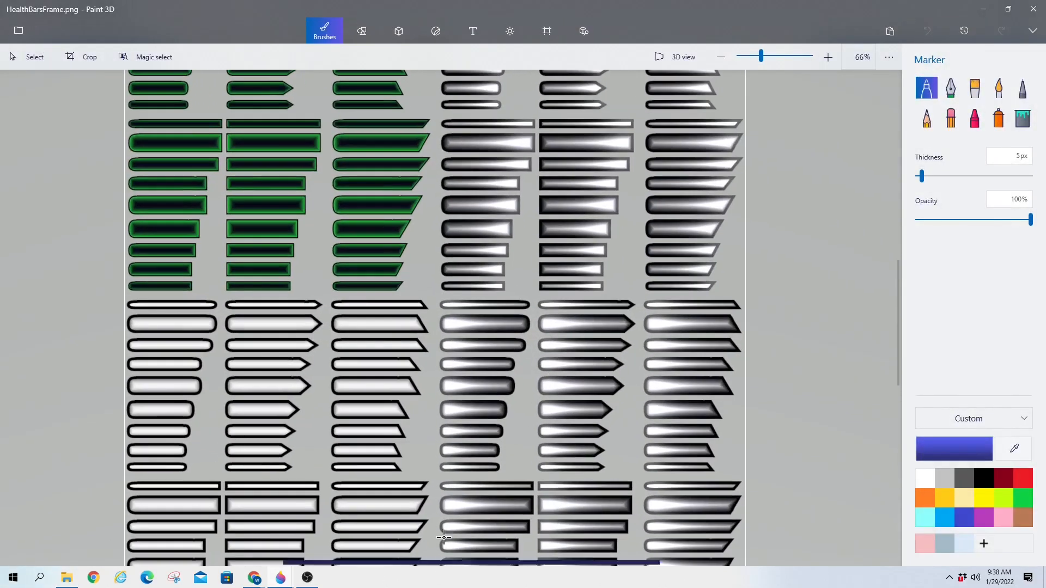
{"action": "scroll", "coordinate": [472, 337], "scroll_direction": "up", "scroll_amount": 1}
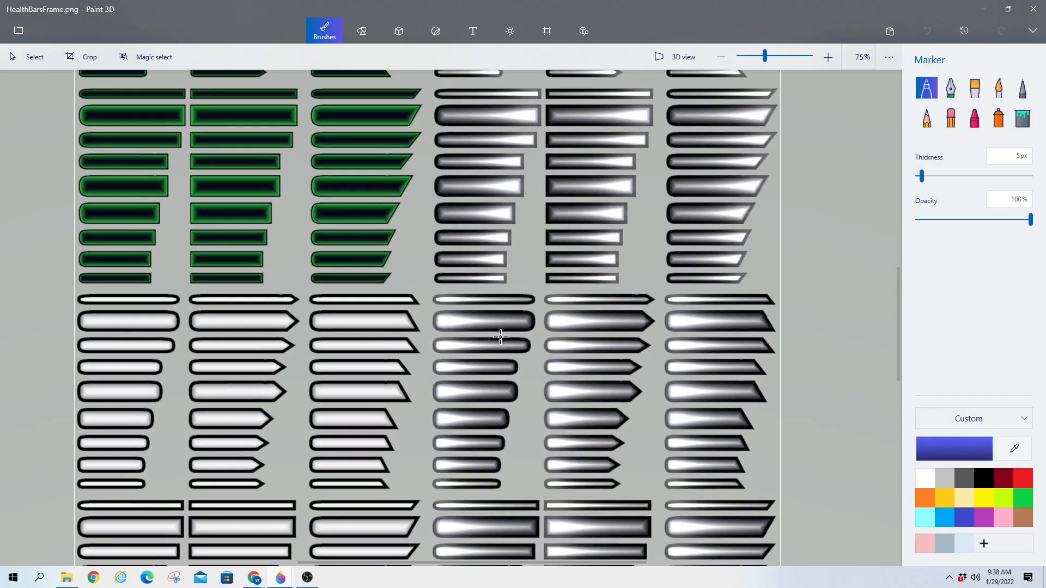
{"action": "scroll", "coordinate": [493, 337], "scroll_direction": "up", "scroll_amount": 1}
{"action": "scroll", "coordinate": [341, 539], "scroll_direction": "down", "scroll_amount": 3}
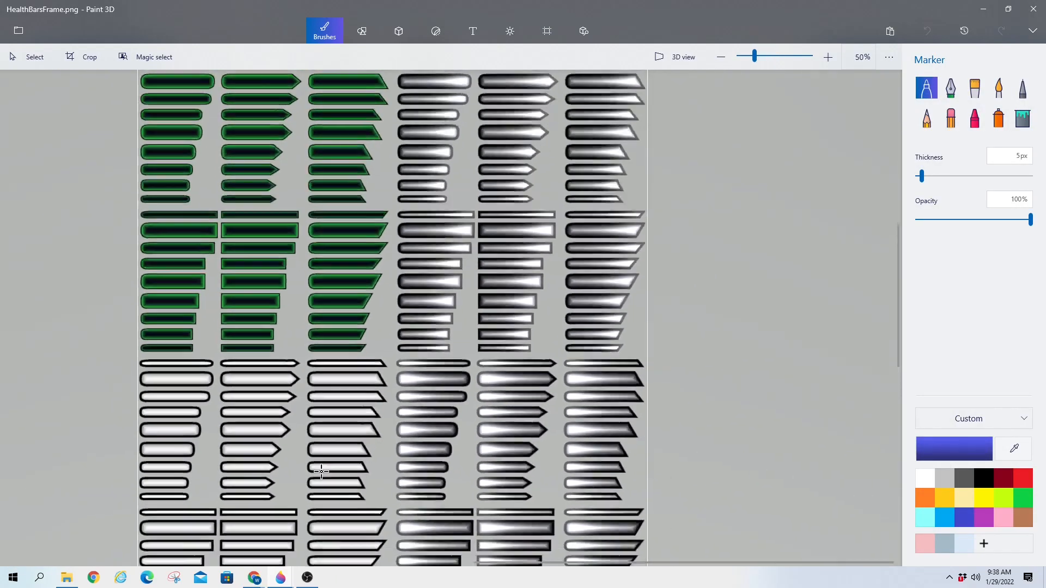
{"action": "scroll", "coordinate": [361, 424], "scroll_direction": "up", "scroll_amount": 1}
{"action": "scroll", "coordinate": [361, 424], "scroll_direction": "up", "scroll_amount": 1}
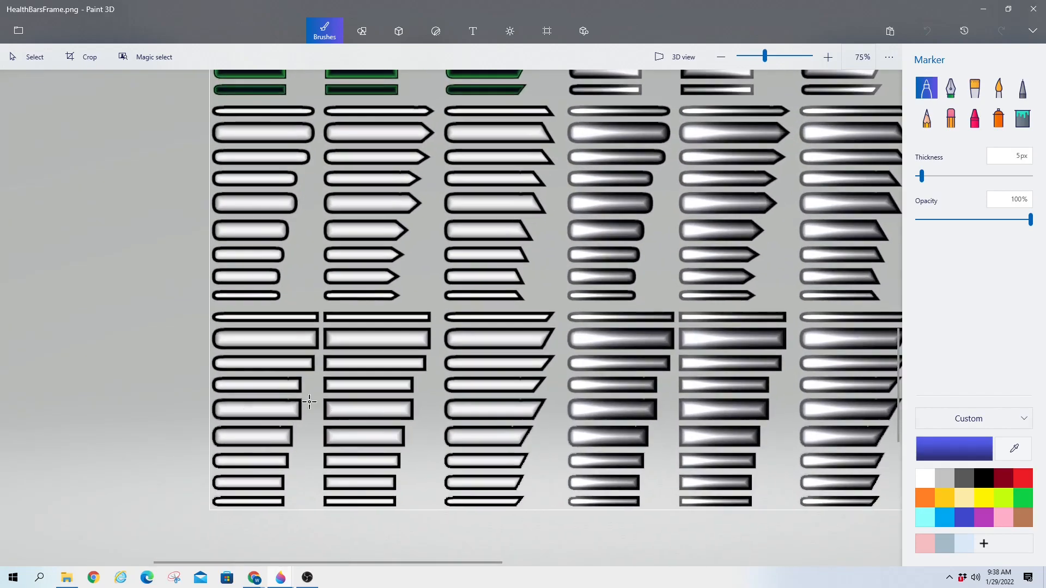
{"action": "scroll", "coordinate": [256, 229], "scroll_direction": "up", "scroll_amount": 1}
{"action": "scroll", "coordinate": [246, 134], "scroll_direction": "up", "scroll_amount": 1}
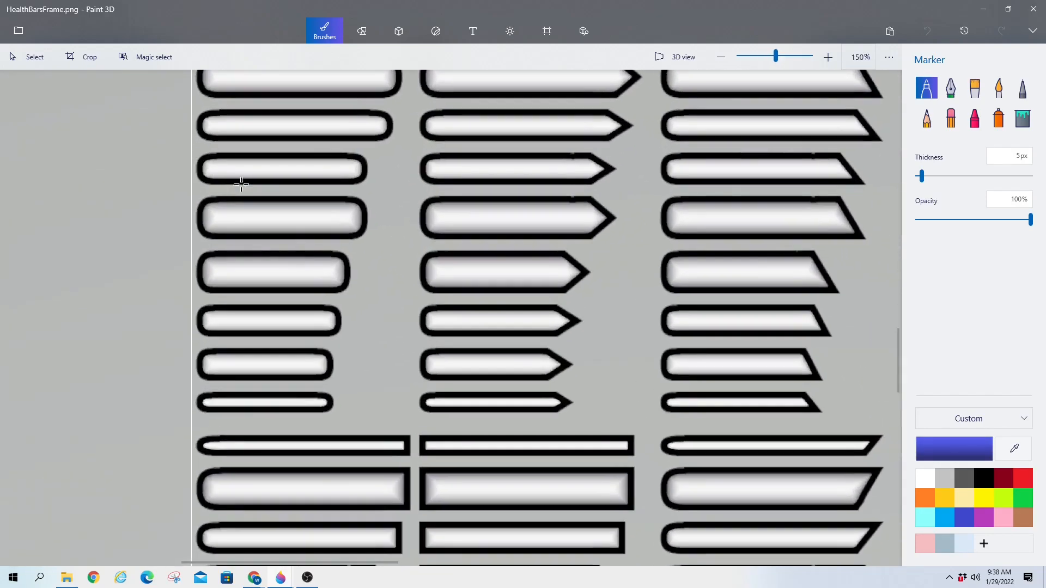
{"action": "left_click", "coordinate": [34, 57]}
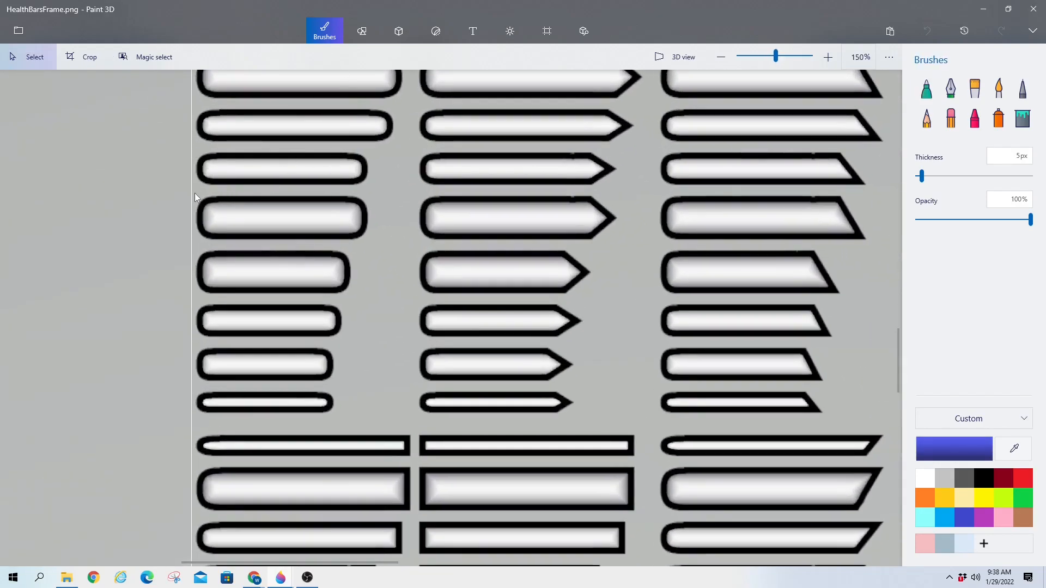
{"action": "left_click_drag", "start_coordinate": [197, 195], "coordinate": [372, 242]}
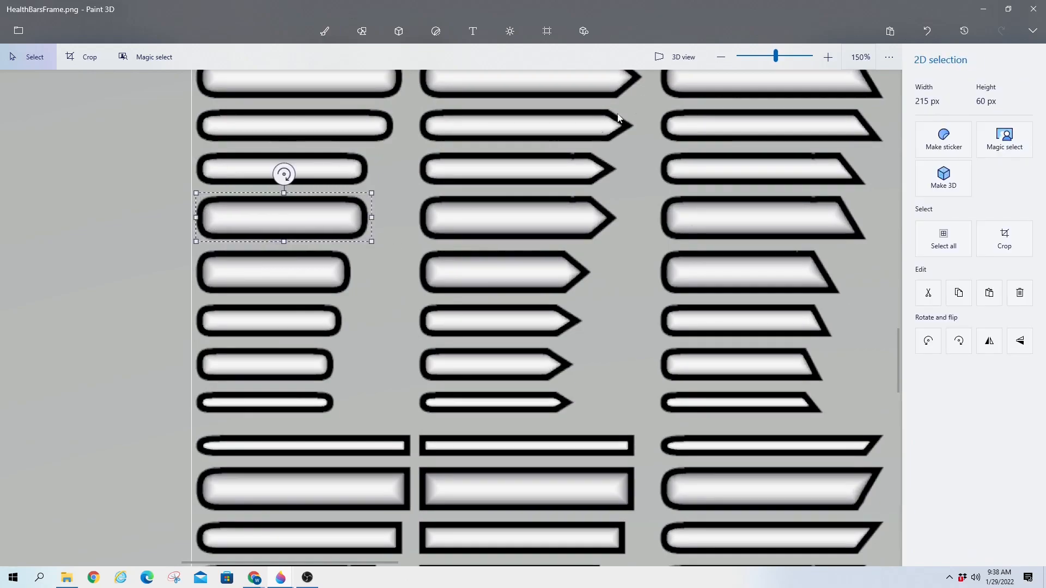
{"action": "mouse_move", "coordinate": [623, 12]}
{"action": "left_mouse_down"}
{"action": "mouse_move", "coordinate": [2, 268]}
{"action": "mouse_move", "coordinate": [0, 170]}
{"action": "left_mouse_up"}
{"action": "left_click_drag", "start_coordinate": [471, 170], "coordinate": [0, 181]}
Insert a new Sprite, paste the copied bar frame into it and crop it
{"action": "left_click", "coordinate": [509, 367]}
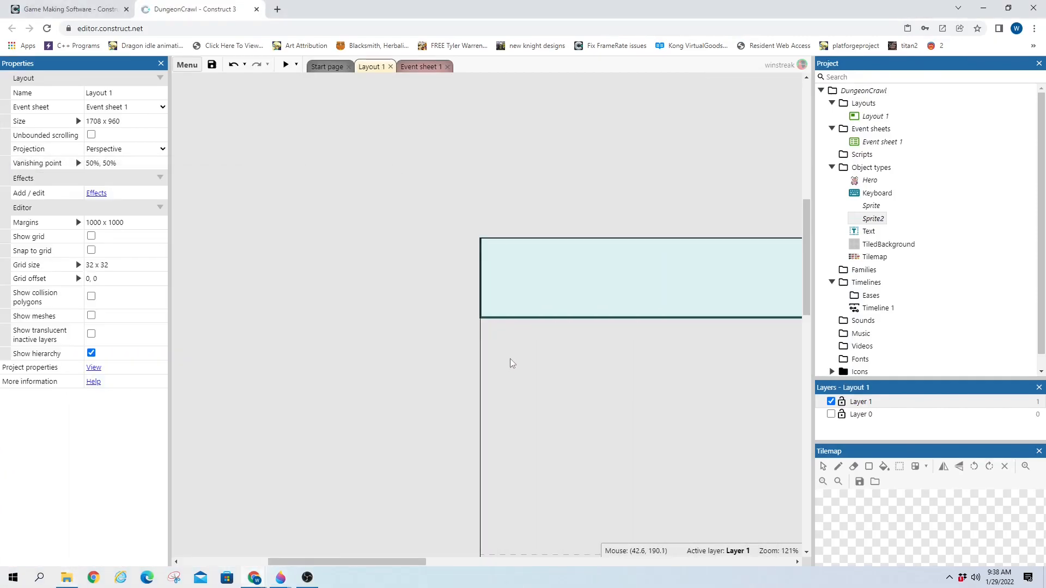
{"action": "double_click", "coordinate": [402, 218]}
{"action": "type", "text": "sp"}
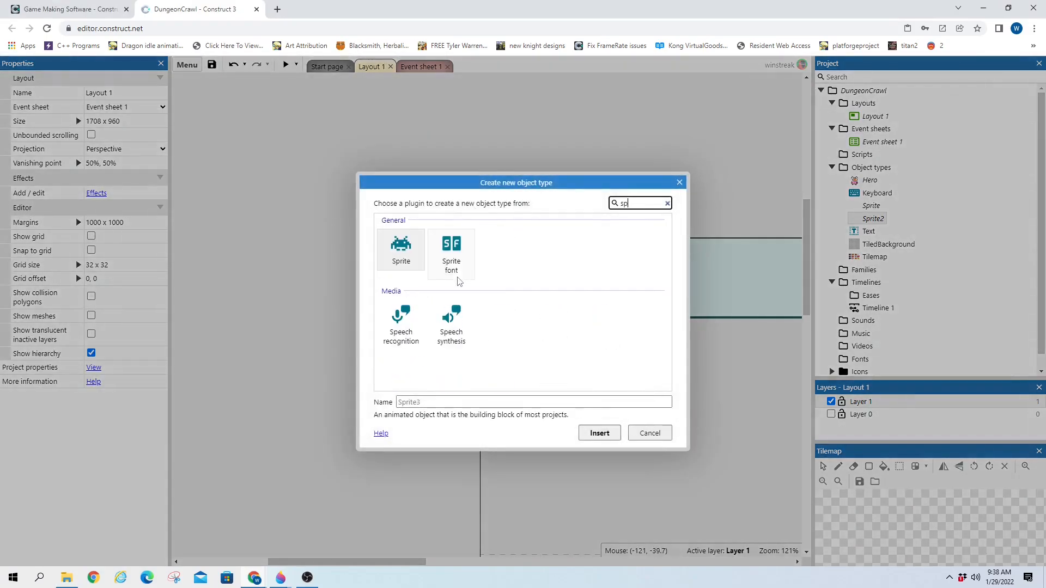
{"action": "key", "text": "Return"}
{"action": "left_click", "coordinate": [455, 275]}
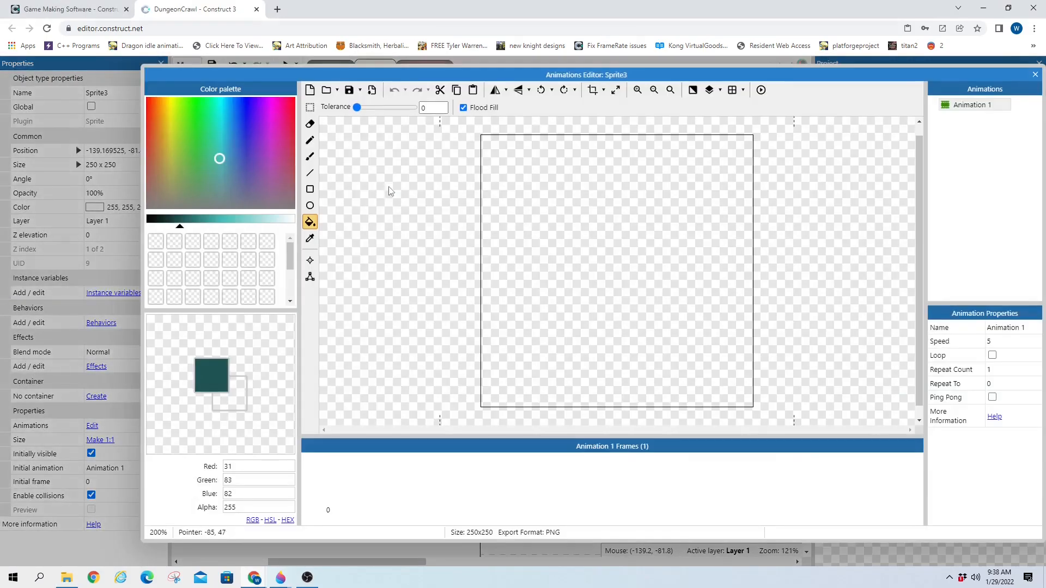
{"action": "key", "text": "ctrl+v"}
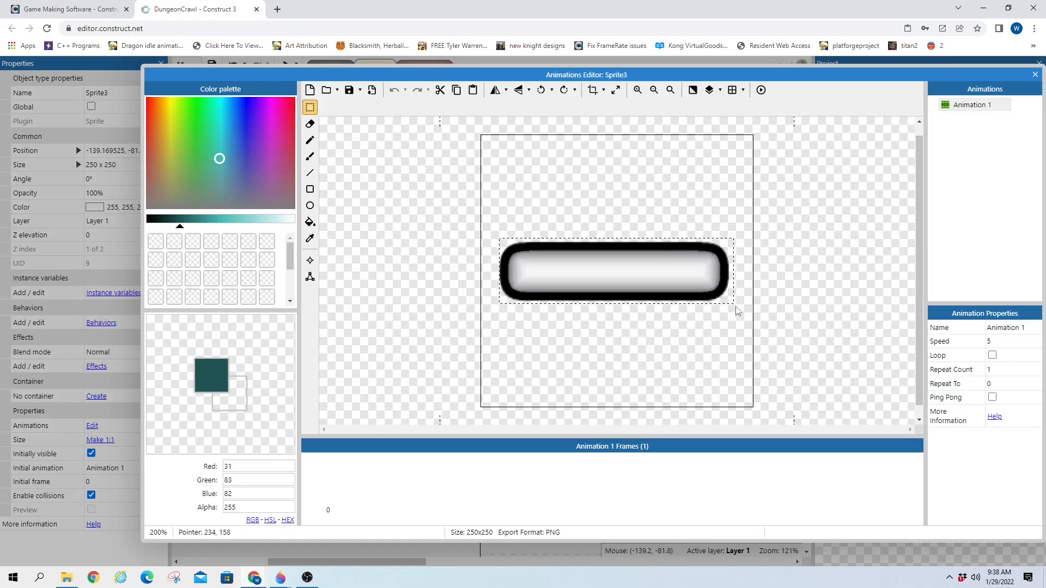
{"action": "left_click", "coordinate": [593, 90]}
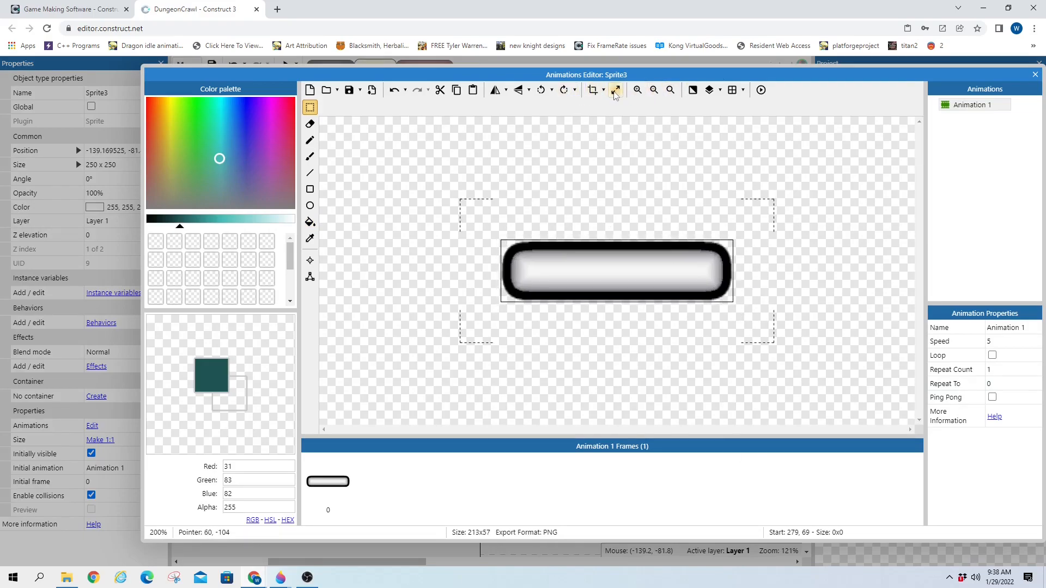
{"action": "left_click", "coordinate": [1035, 75]}
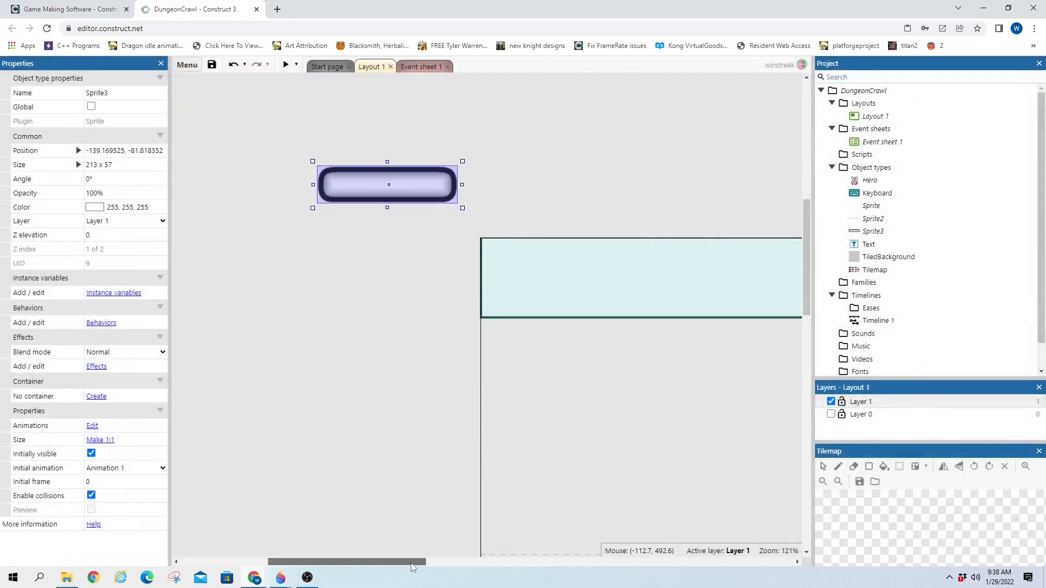
Try resizing the bar canvas to 127 x 34 with aspect ratio kept, then undo it
{"action": "left_click_drag", "start_coordinate": [411, 563], "coordinate": [436, 563]}
{"action": "left_click_drag", "start_coordinate": [313, 191], "coordinate": [486, 262]}
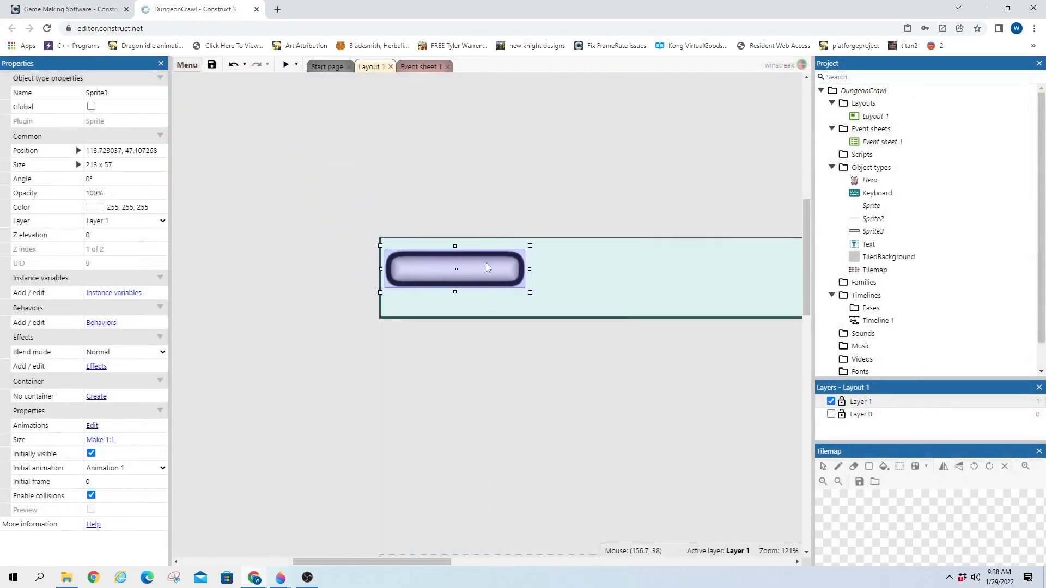
{"action": "double_click", "coordinate": [486, 263]}
{"action": "left_click", "coordinate": [615, 90]}
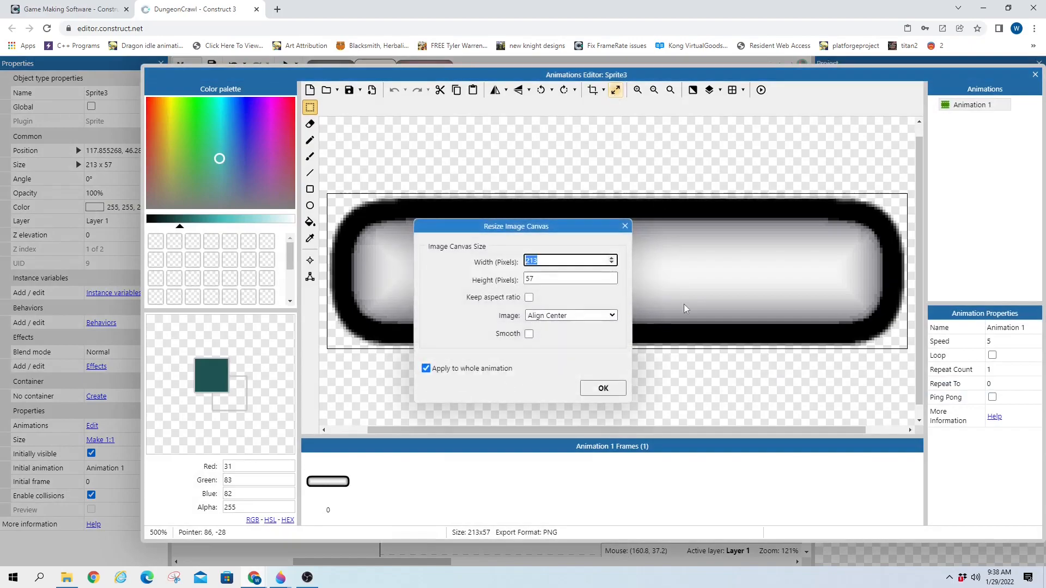
{"action": "left_click", "coordinate": [540, 277]}
{"action": "left_click", "coordinate": [529, 297]}
{"action": "left_click", "coordinate": [548, 279]}
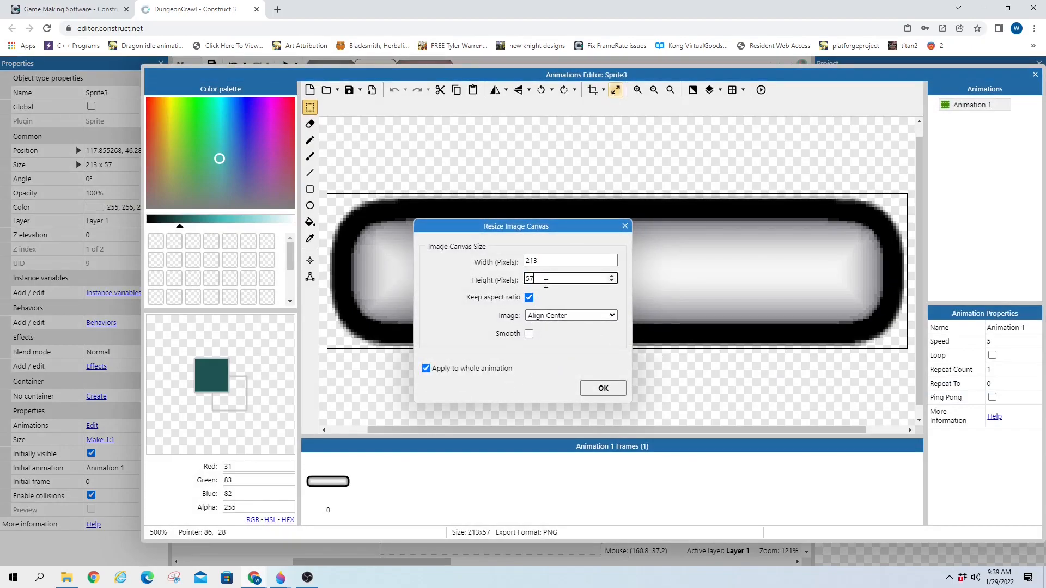
{"action": "type", "text": "34"}
{"action": "left_click", "coordinate": [602, 387]}
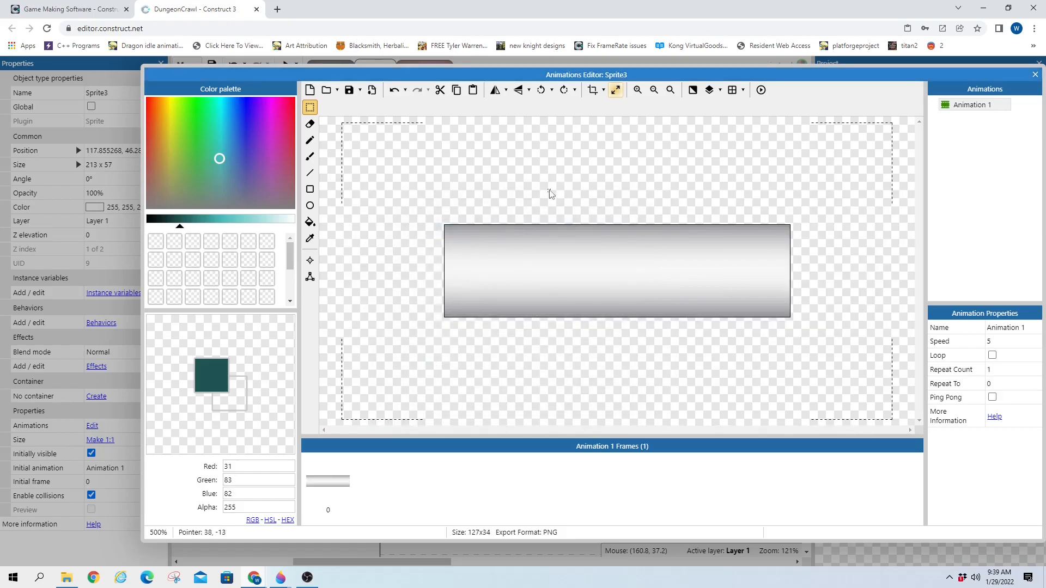
{"action": "key", "text": "ctrl+z"}
Stretch the bar image to 127 x 34 and place it at the HUD panel's left
{"action": "left_click", "coordinate": [616, 90]}
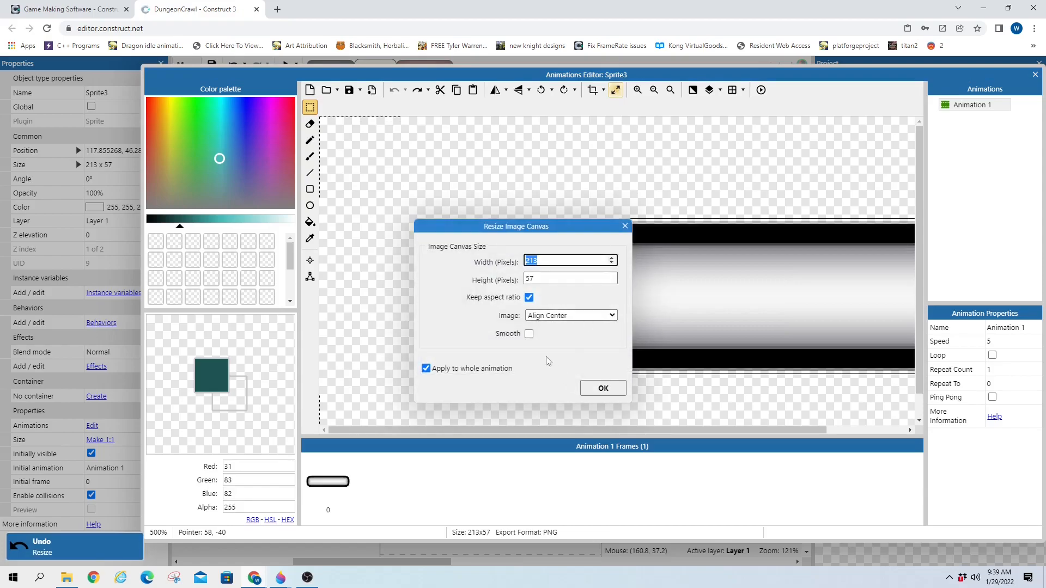
{"action": "left_click", "coordinate": [572, 316]}
{"action": "left_click", "coordinate": [546, 349]}
{"action": "double_click", "coordinate": [539, 278]}
{"action": "type", "text": "34"}
{"action": "left_click", "coordinate": [603, 388]}
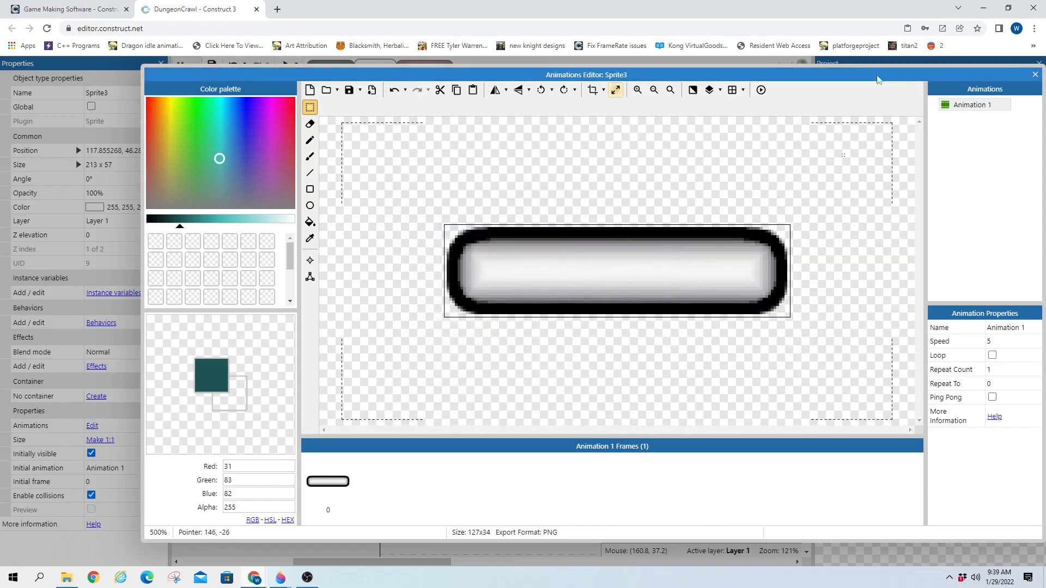
{"action": "left_click", "coordinate": [1034, 75]}
{"action": "left_click", "coordinate": [479, 283]}
{"action": "left_click", "coordinate": [472, 266]}
{"action": "left_click_drag", "start_coordinate": [472, 267], "coordinate": [458, 275]}
{"action": "left_click", "coordinate": [451, 221]}
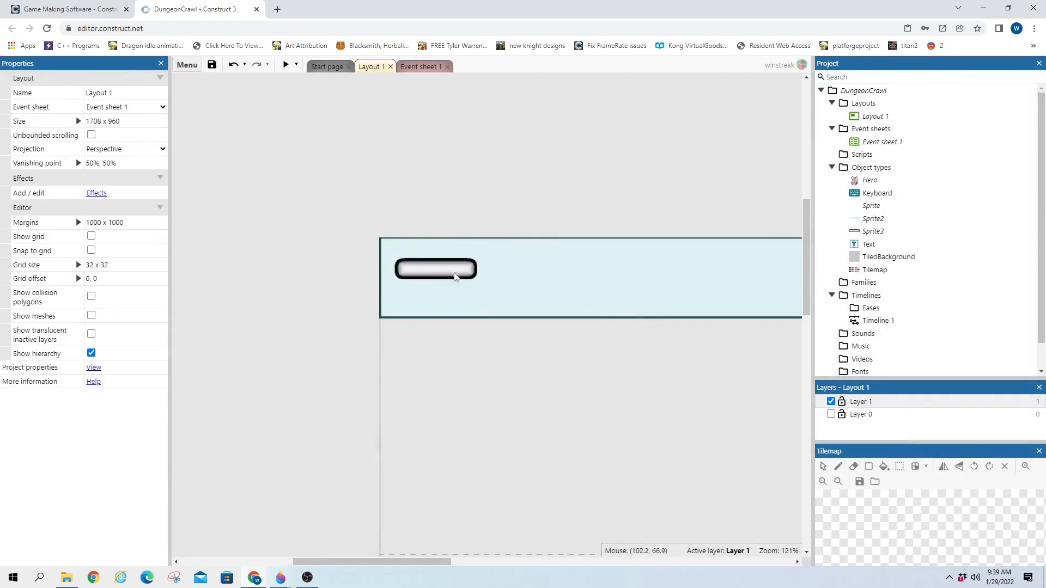
Rename Sprite3 to HealthBarOuter through its Name property
{"action": "left_click", "coordinate": [390, 277]}
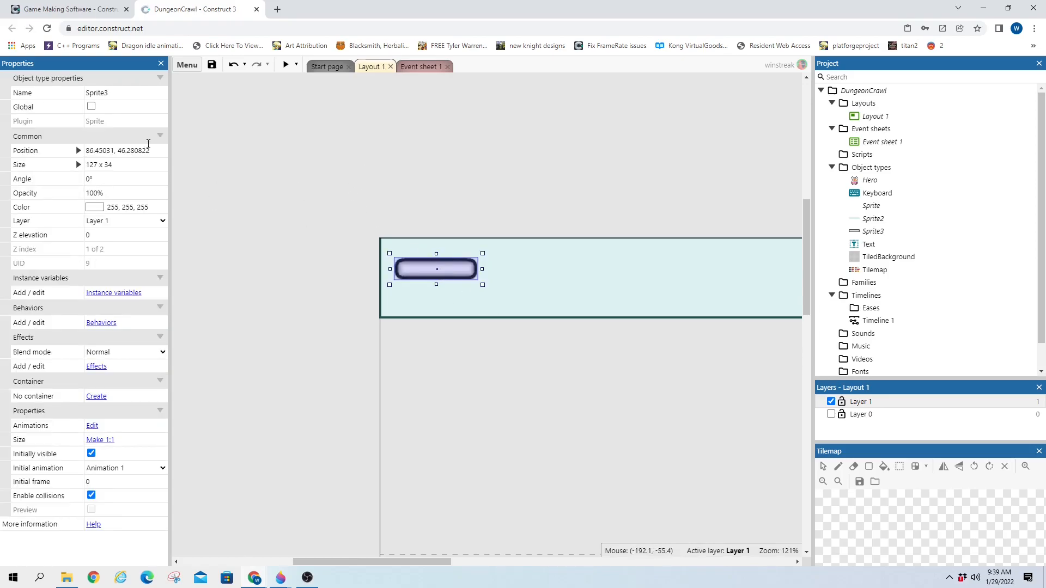
{"action": "left_click", "coordinate": [124, 93]}
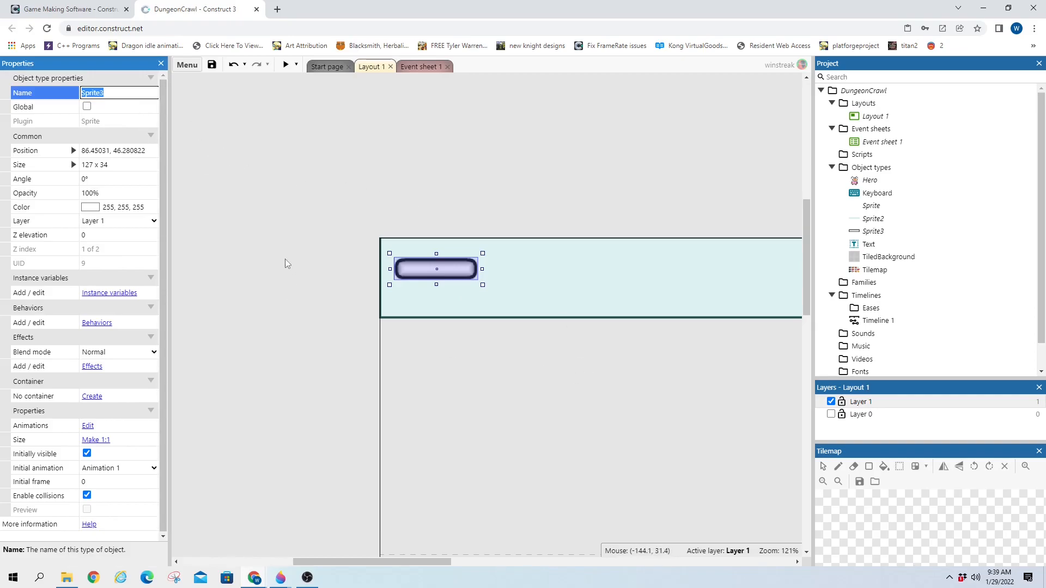
{"action": "type", "text": "HealthBarOuter"}
{"action": "key", "text": "Return"}
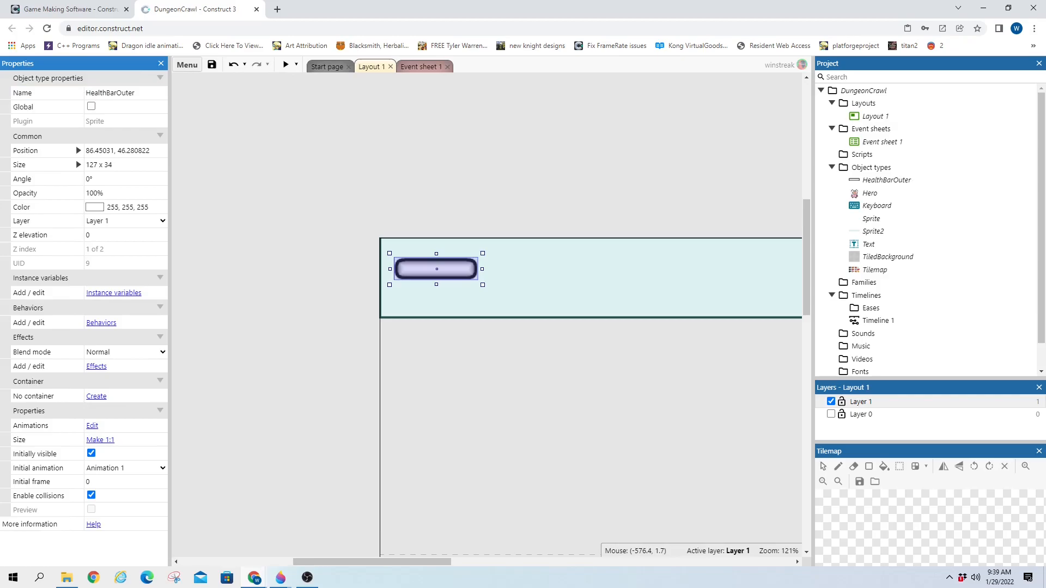
{"action": "left_click", "coordinate": [118, 93]}
{"action": "left_click", "coordinate": [119, 92]}
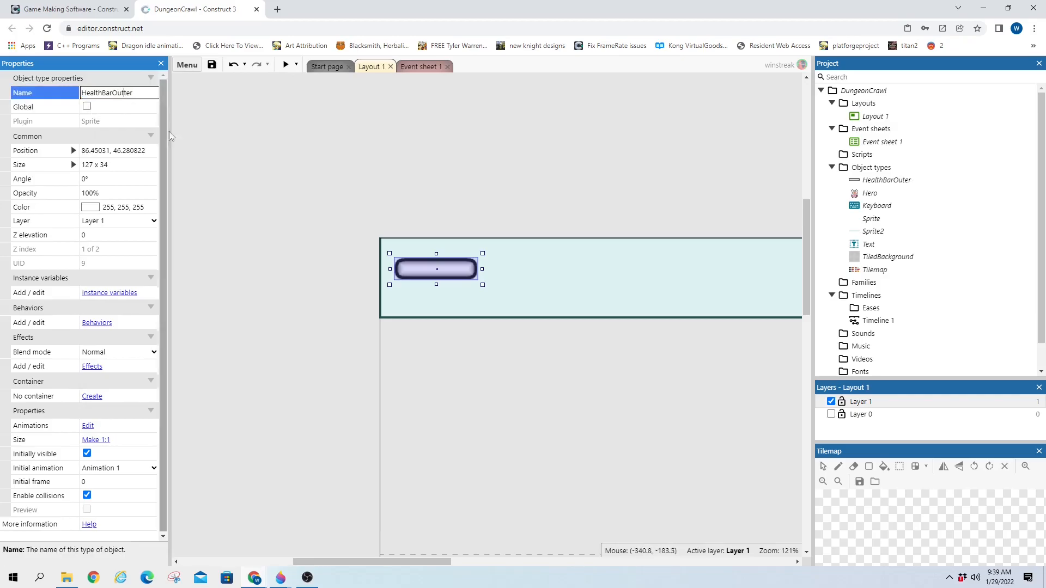
{"action": "left_click", "coordinate": [202, 123]}
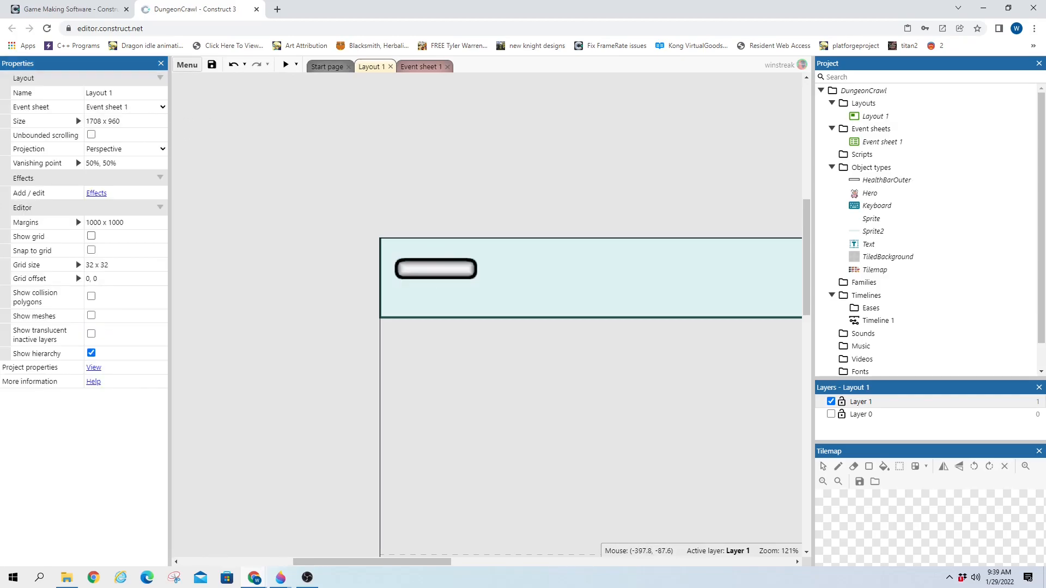
Bring File Explorer back and open healthbars2 with Edit with Paint 3D
{"action": "left_click_drag", "start_coordinate": [0, 183], "coordinate": [379, 217]}
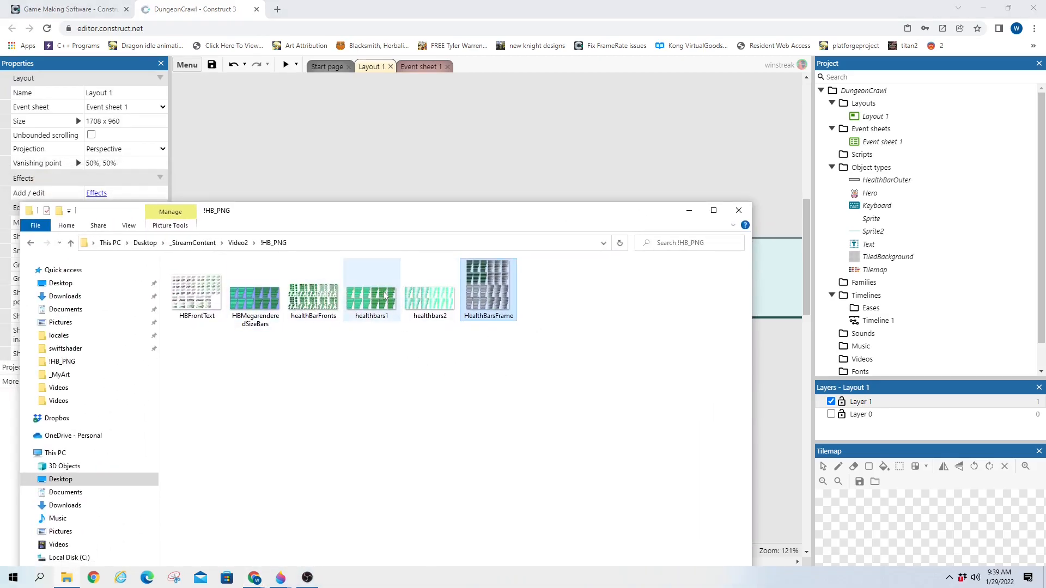
{"action": "left_click", "coordinate": [427, 310]}
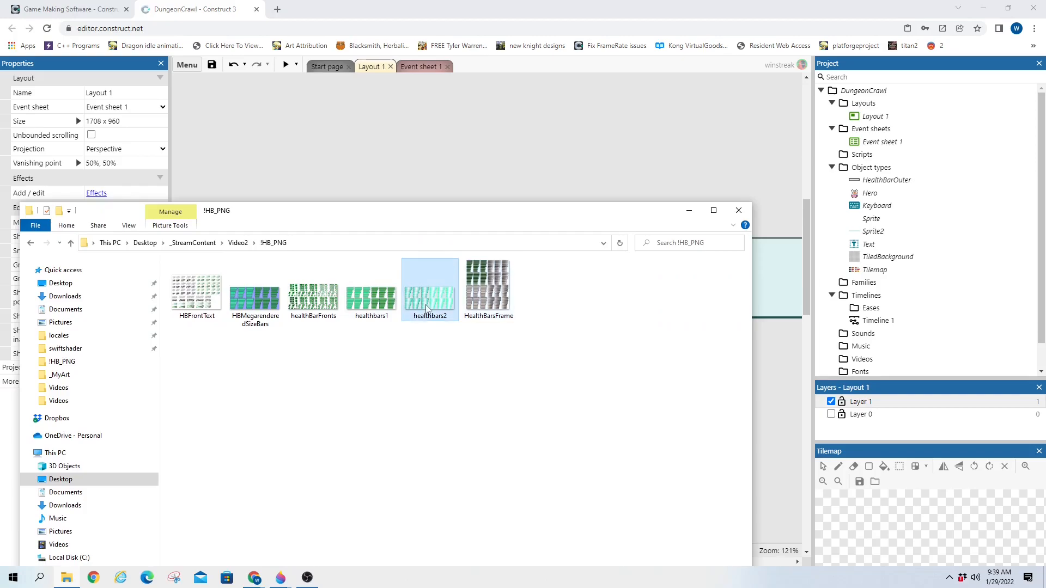
{"action": "right_click", "coordinate": [427, 310]}
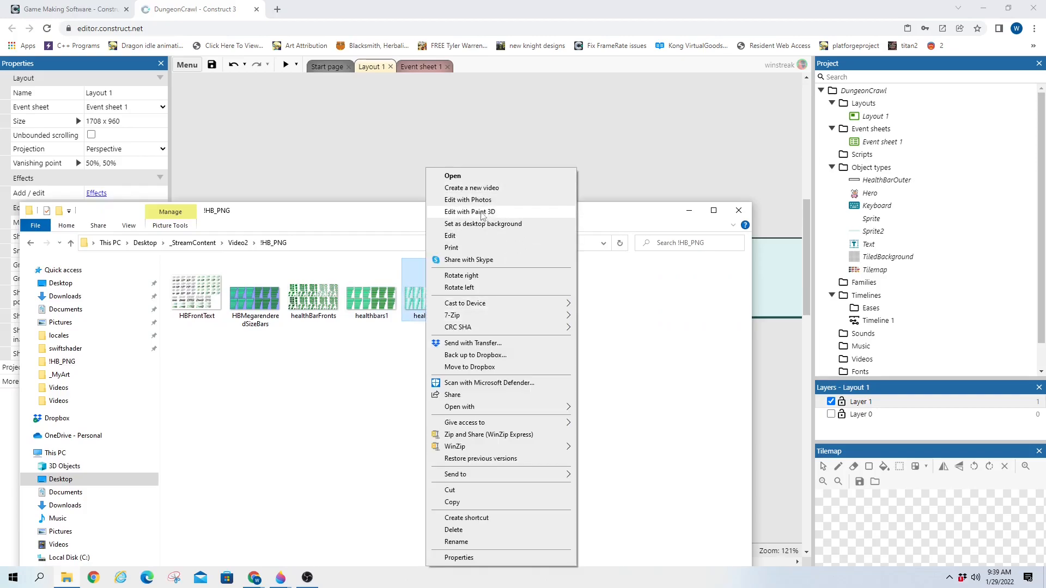
{"action": "left_click", "coordinate": [462, 212]}
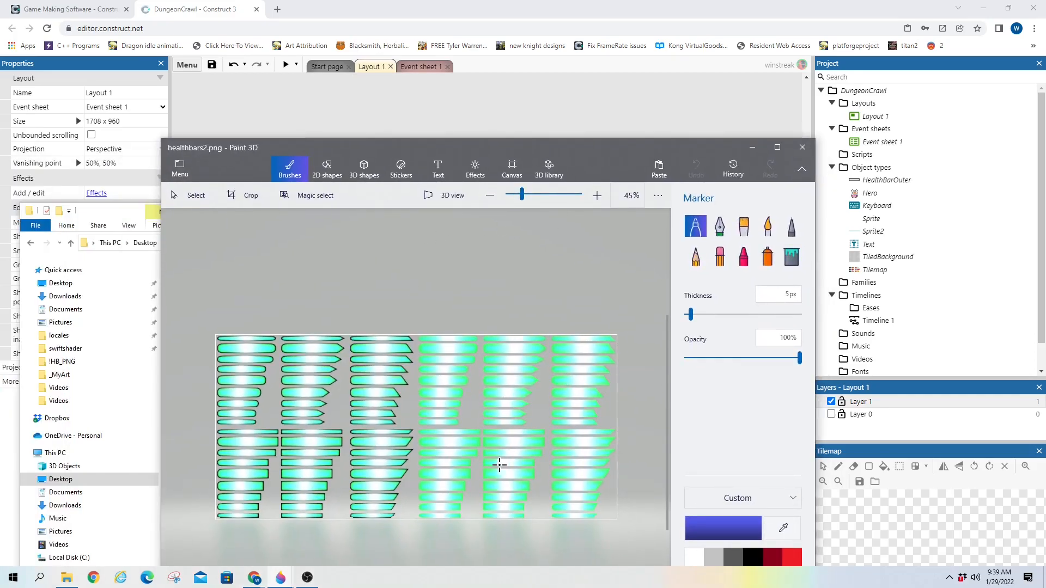
Select one 212×53 green gradient bar from healthbars2, then close Paint 3D
{"action": "scroll", "coordinate": [437, 370], "scroll_direction": "up", "scroll_amount": 5}
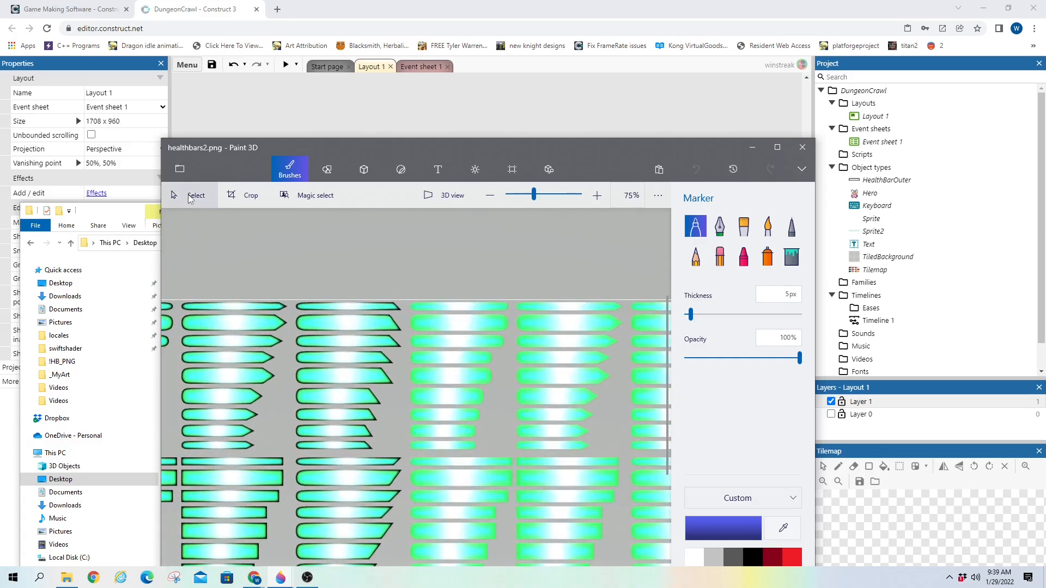
{"action": "left_click", "coordinate": [181, 198]}
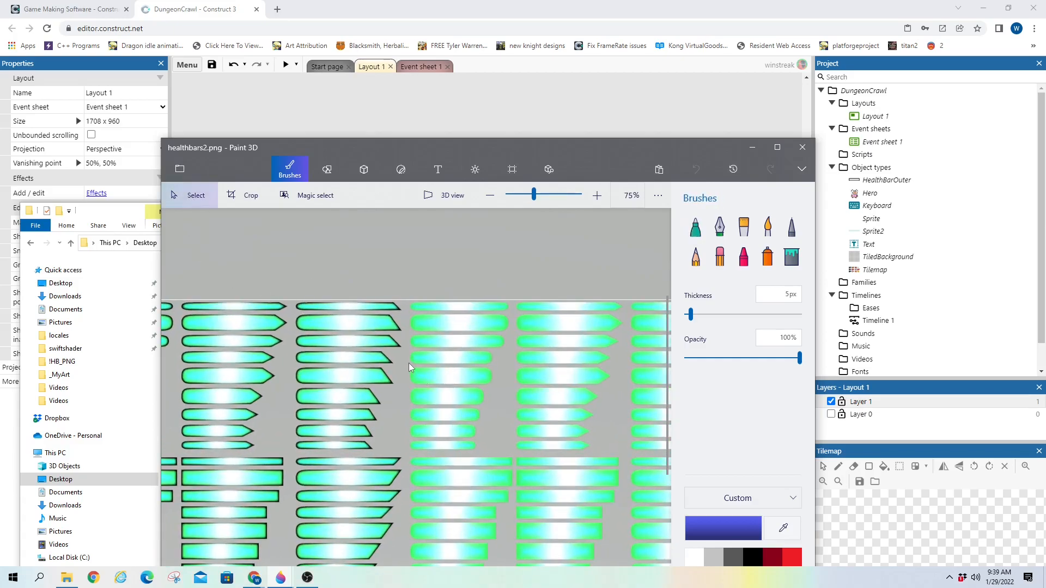
{"action": "mouse_move", "coordinate": [409, 365]}
{"action": "left_mouse_down"}
{"action": "mouse_move", "coordinate": [509, 393]}
{"action": "mouse_move", "coordinate": [496, 390]}
{"action": "left_mouse_up"}
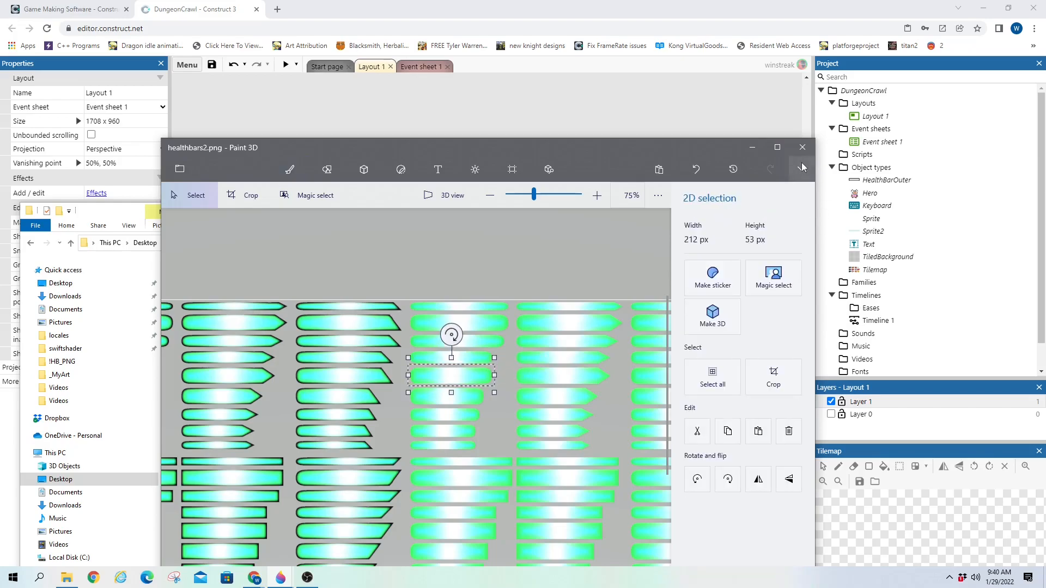
{"action": "left_click", "coordinate": [802, 148]}
Insert a new Sprite on the layout and paste the green gradient bar image into it
{"action": "left_click_drag", "start_coordinate": [509, 217], "coordinate": [0, 218]}
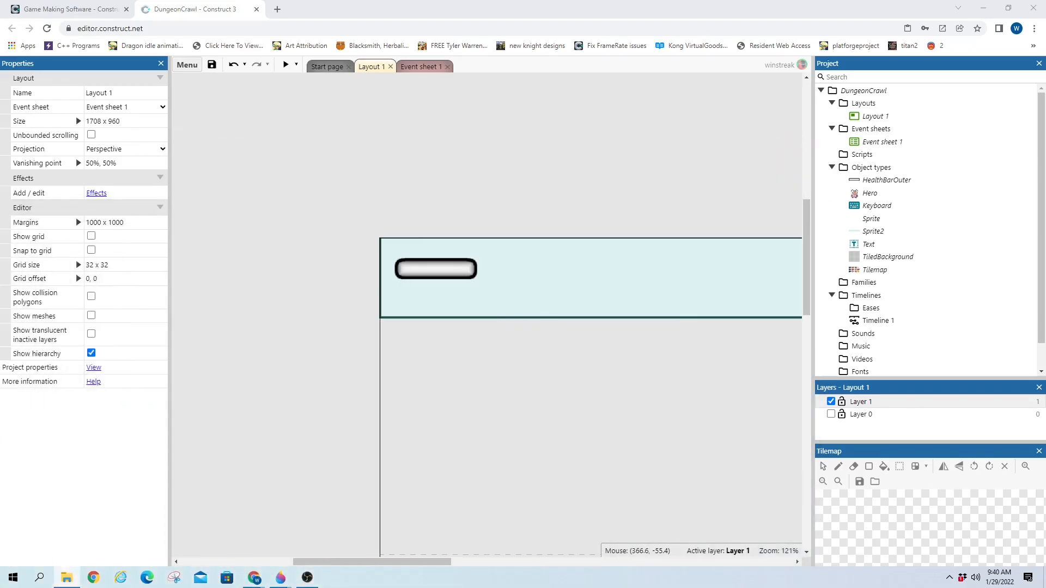
{"action": "left_click", "coordinate": [380, 215]}
{"action": "double_click", "coordinate": [380, 214]}
{"action": "type", "text": "sprite"}
{"action": "key", "text": "Return"}
{"action": "left_click", "coordinate": [373, 210]}
{"action": "key", "text": "ctrl+v"}
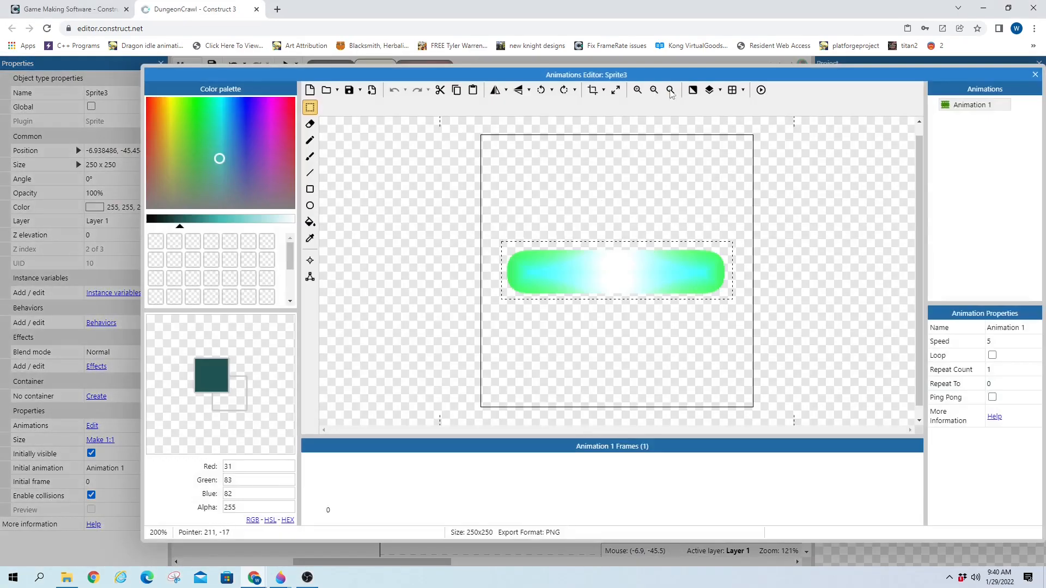
Crop the green bar canvas from 250x250 down to 202x42, then open HealthBarOuter's image
{"action": "left_click", "coordinate": [615, 90]}
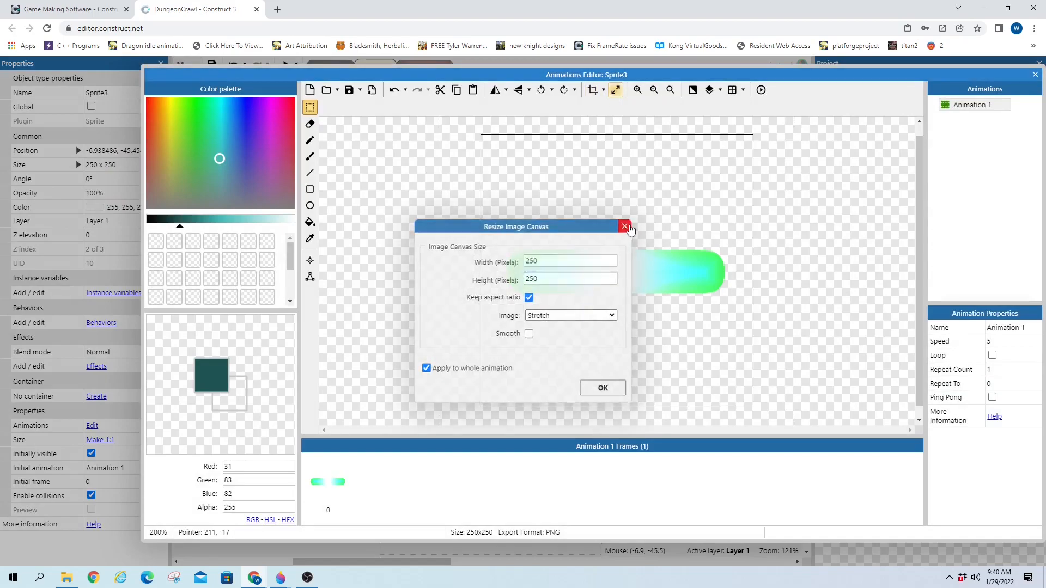
{"action": "left_click", "coordinate": [625, 226]}
{"action": "left_click", "coordinate": [593, 90]}
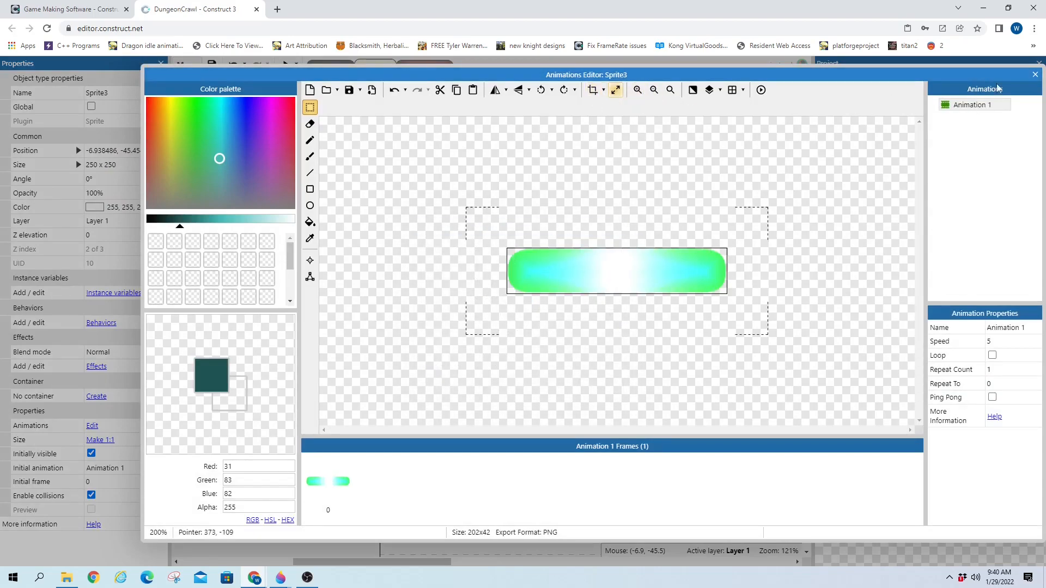
{"action": "left_click", "coordinate": [1035, 74]}
{"action": "double_click", "coordinate": [423, 267]}
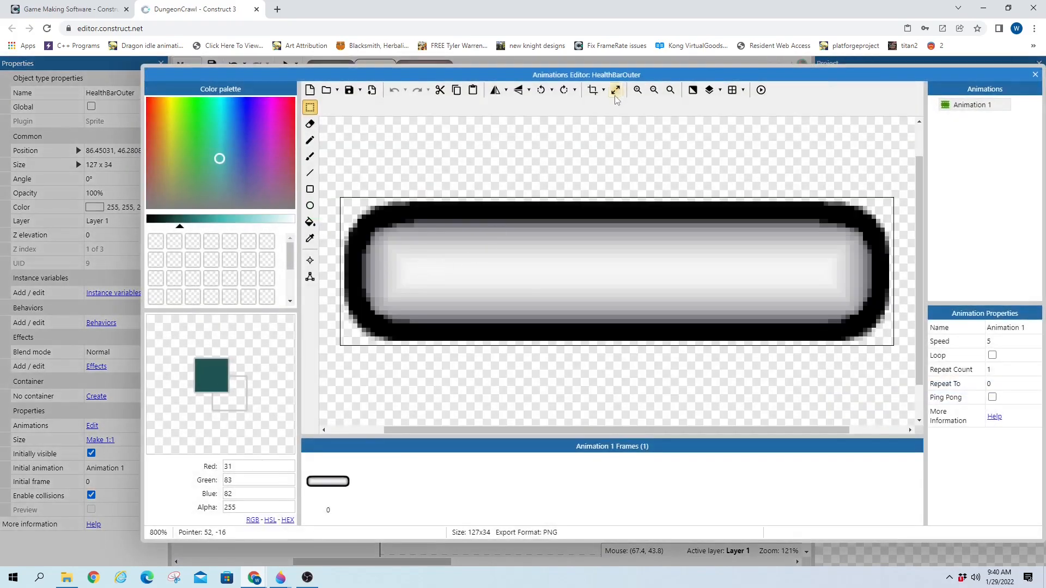
Move HealthBarOuter's origin to its left edge (5, 17), then open Sprite3's green bar image
{"action": "left_click", "coordinate": [310, 260]}
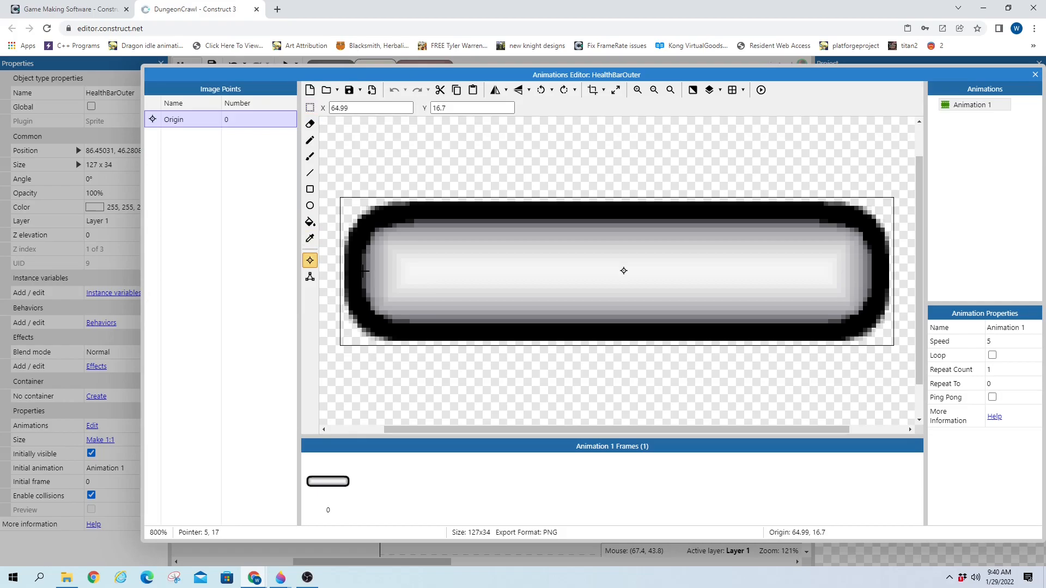
{"action": "left_click", "coordinate": [363, 271]}
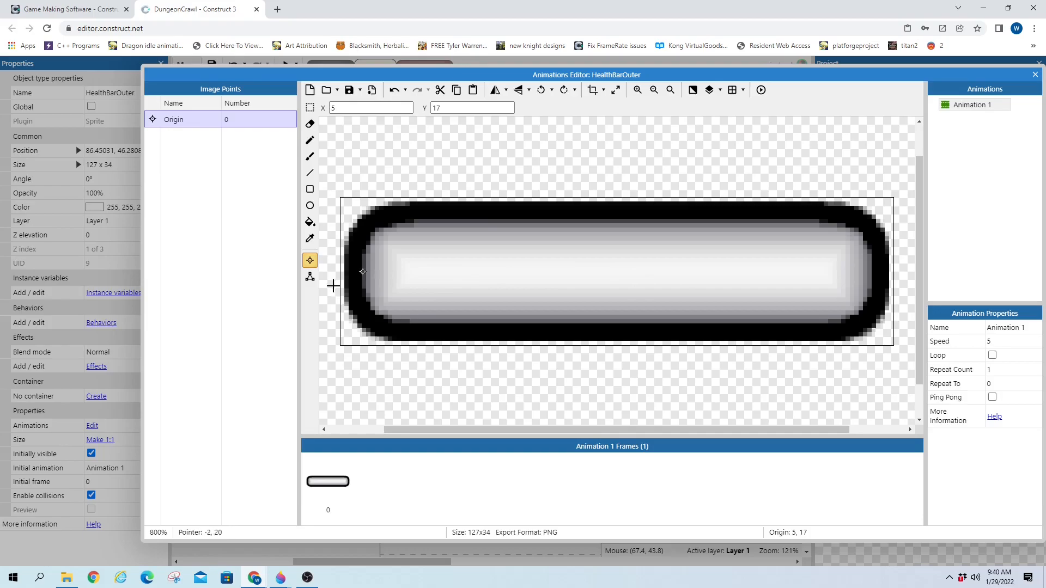
{"action": "left_click", "coordinate": [1035, 74]}
{"action": "double_click", "coordinate": [348, 219]}
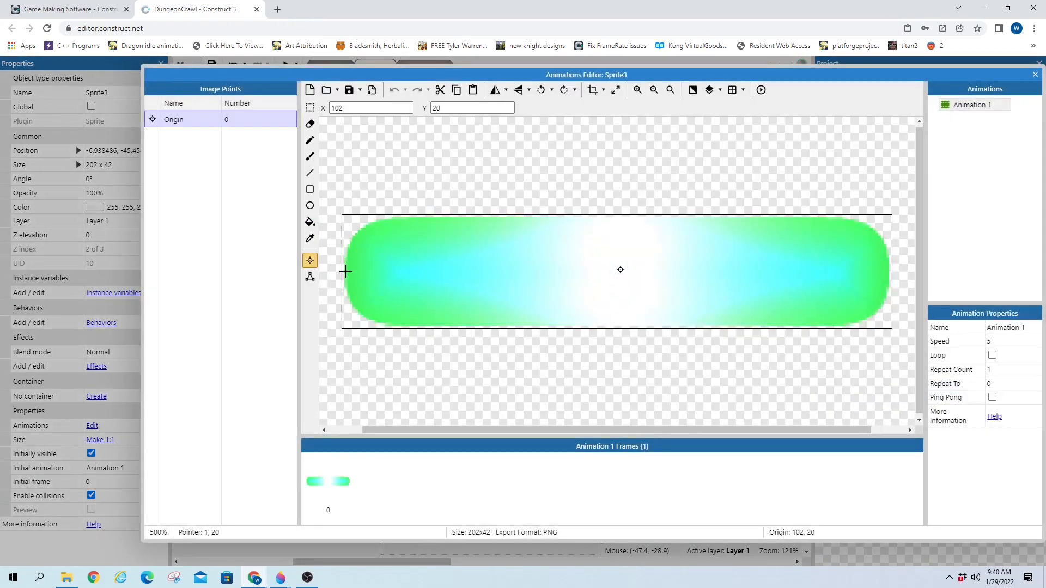
Move the green bar's origin point to its left edge
{"action": "left_click", "coordinate": [344, 275]}
{"action": "left_click", "coordinate": [1034, 74]}
{"action": "left_click", "coordinate": [476, 269]}
{"action": "double_click", "coordinate": [431, 209]}
Resize the green bar canvas to 28 pixels high and drag it down into the HUD panel
{"action": "left_click", "coordinate": [616, 90]}
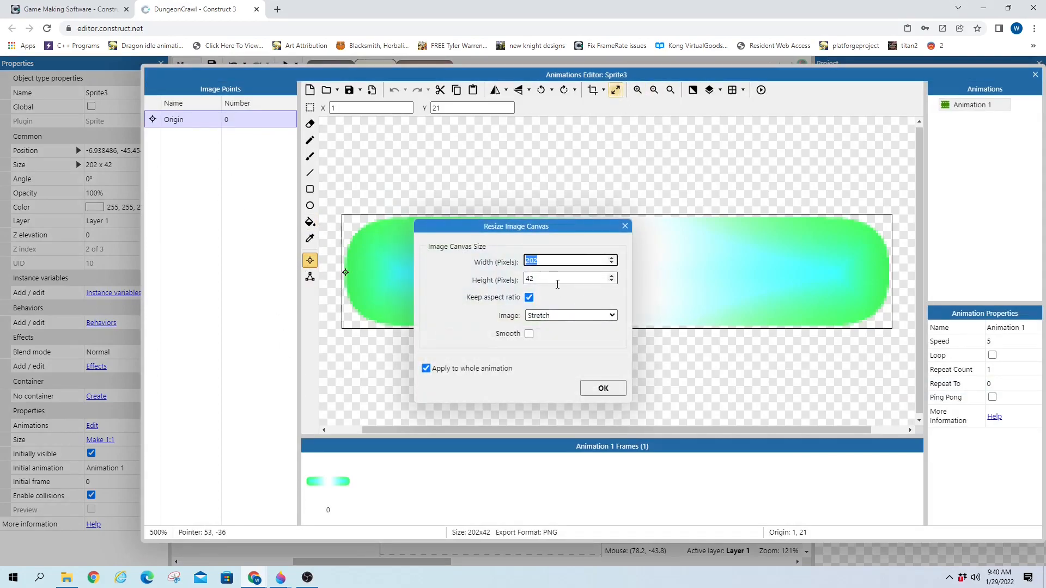
{"action": "left_click", "coordinate": [560, 279]}
{"action": "type", "text": "28"}
{"action": "left_click", "coordinate": [602, 388]}
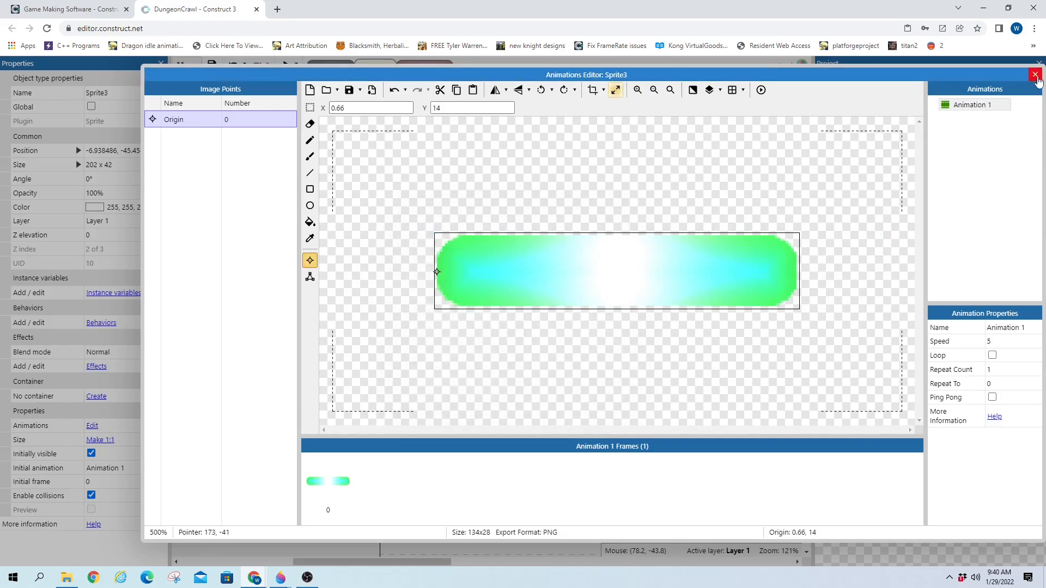
{"action": "left_click", "coordinate": [1035, 74]}
{"action": "left_click_drag", "start_coordinate": [436, 215], "coordinate": [498, 276]}
Resize the green bar to 120x28 with aspect ratio unlocked and nudge it onto the frame
{"action": "double_click", "coordinate": [498, 276]}
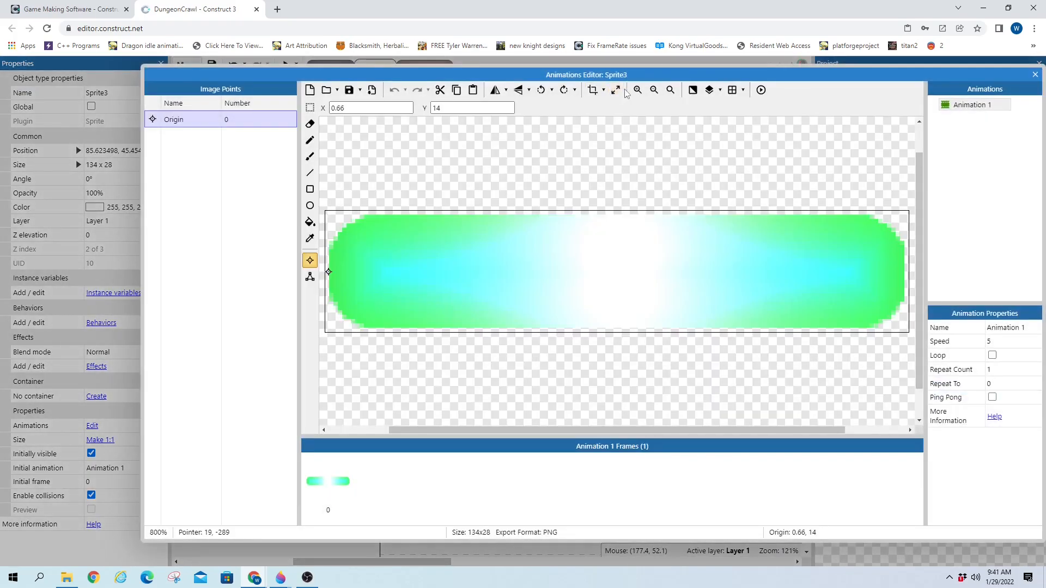
{"action": "left_click", "coordinate": [616, 90]}
{"action": "left_click", "coordinate": [529, 299]}
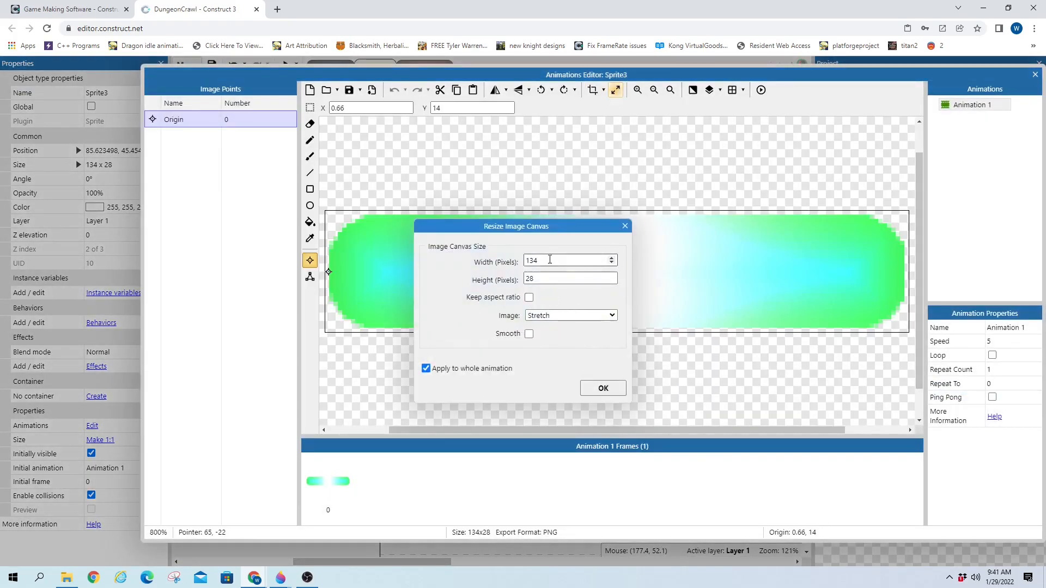
{"action": "key", "text": "Return"}
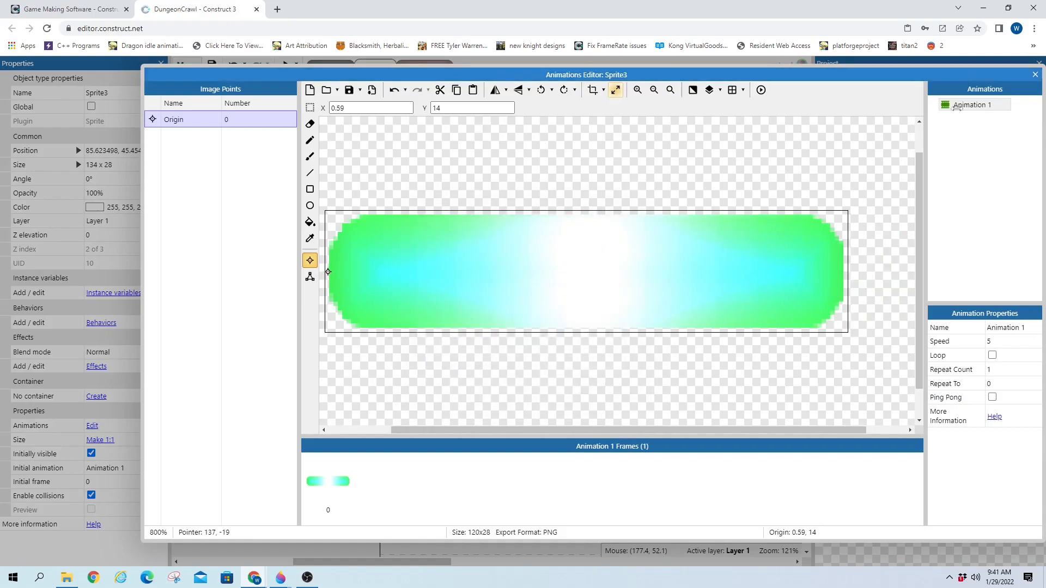
{"action": "left_click", "coordinate": [1033, 74]}
{"action": "left_click_drag", "start_coordinate": [489, 273], "coordinate": [490, 274]}
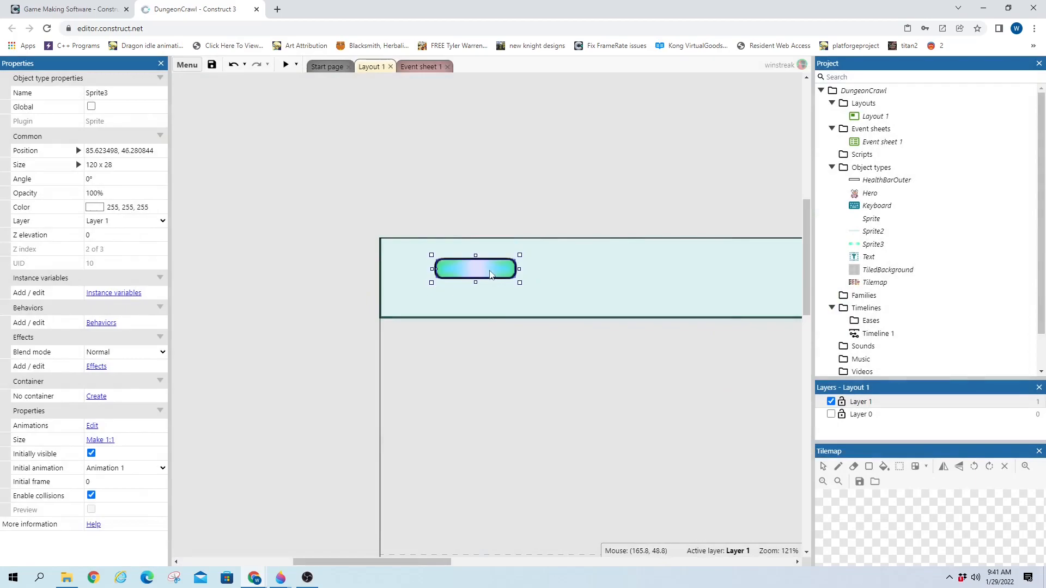
Marquee-select the health bar pieces, clear the selection, then select the background panel Sprite2
{"action": "left_click", "coordinate": [468, 167]}
{"action": "mouse_move", "coordinate": [381, 192]}
{"action": "left_mouse_down"}
{"action": "mouse_move", "coordinate": [419, 240]}
{"action": "mouse_move", "coordinate": [552, 295]}
{"action": "mouse_move", "coordinate": [466, 277]}
{"action": "mouse_move", "coordinate": [450, 263]}
{"action": "mouse_move", "coordinate": [471, 220]}
{"action": "left_mouse_up"}
{"action": "left_click", "coordinate": [458, 226]}
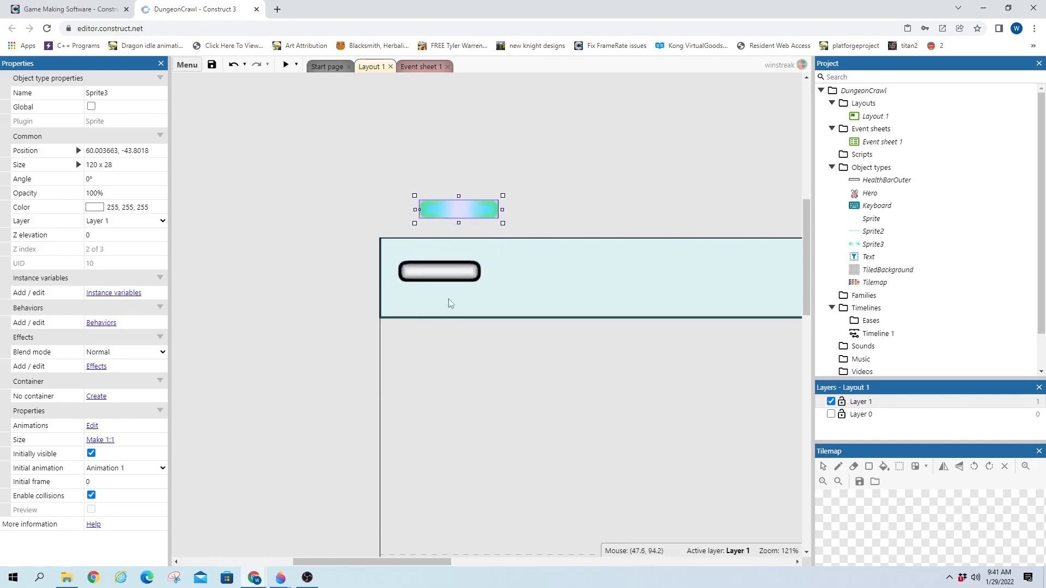
{"action": "left_click", "coordinate": [579, 321]}
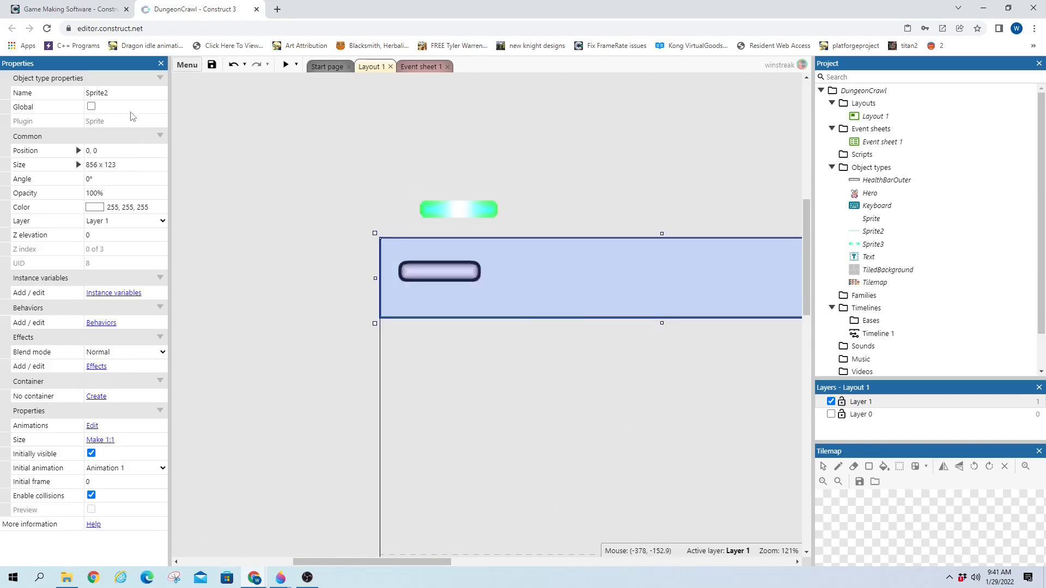
Rename the panel object Sprite2 to HUD
{"action": "left_click", "coordinate": [128, 94]}
{"action": "type", "text": "H"}
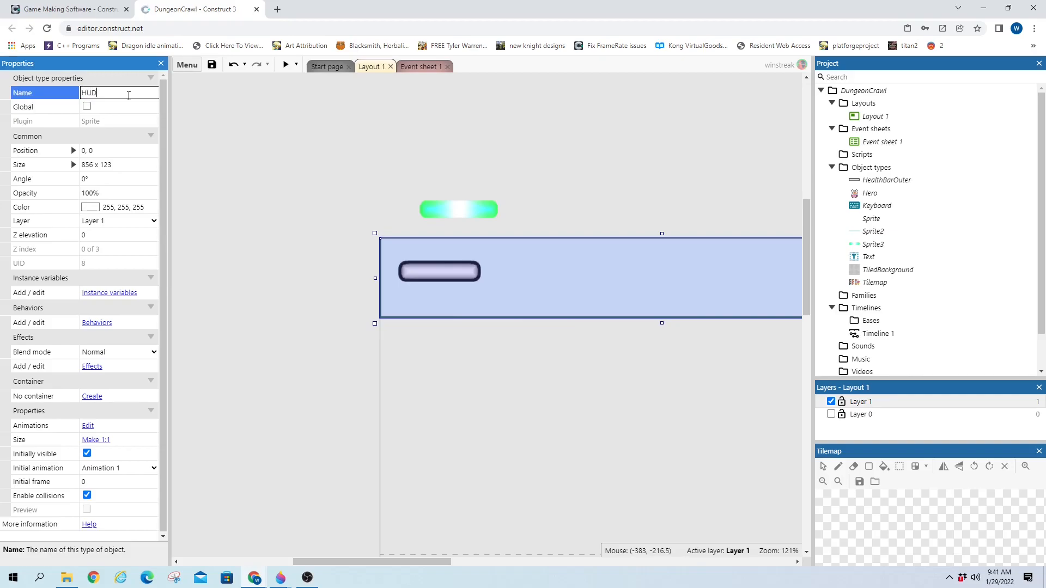
{"action": "type", "text": "UD"}
{"action": "key", "text": "Return"}
{"action": "left_click", "coordinate": [451, 278]}
{"action": "left_click", "coordinate": [563, 289]}
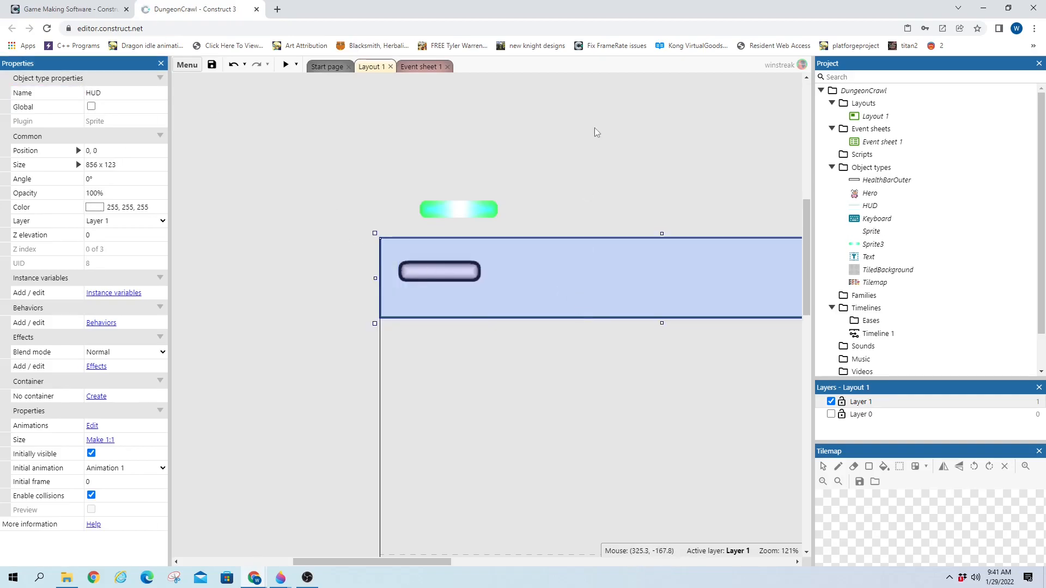
Add the Pin behavior to HealthBarOuter
{"action": "left_click", "coordinate": [474, 276]}
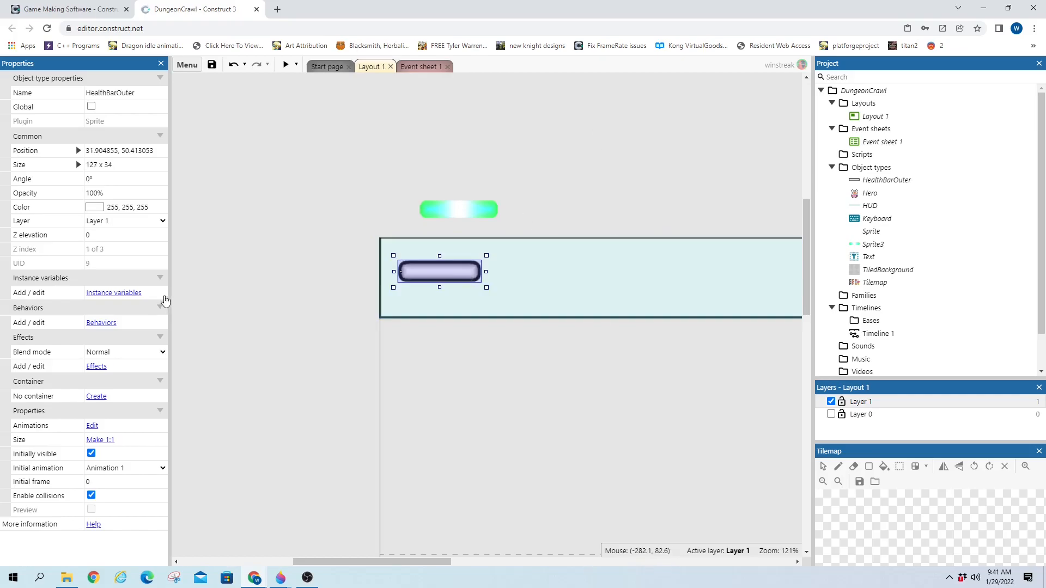
{"action": "left_click", "coordinate": [98, 323]}
{"action": "left_click", "coordinate": [540, 288]}
{"action": "type", "text": "pi"}
{"action": "double_click", "coordinate": [423, 256]}
{"action": "left_click", "coordinate": [641, 253]}
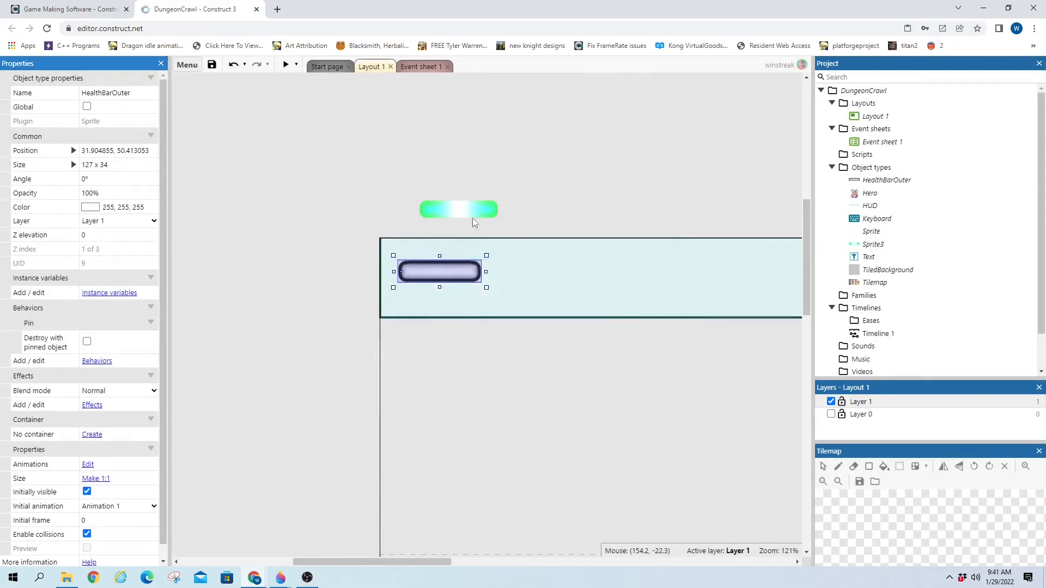
Add the Pin behavior to the green Sprite3 bar
{"action": "double_click", "coordinate": [458, 209]}
{"action": "left_click", "coordinate": [1034, 73]}
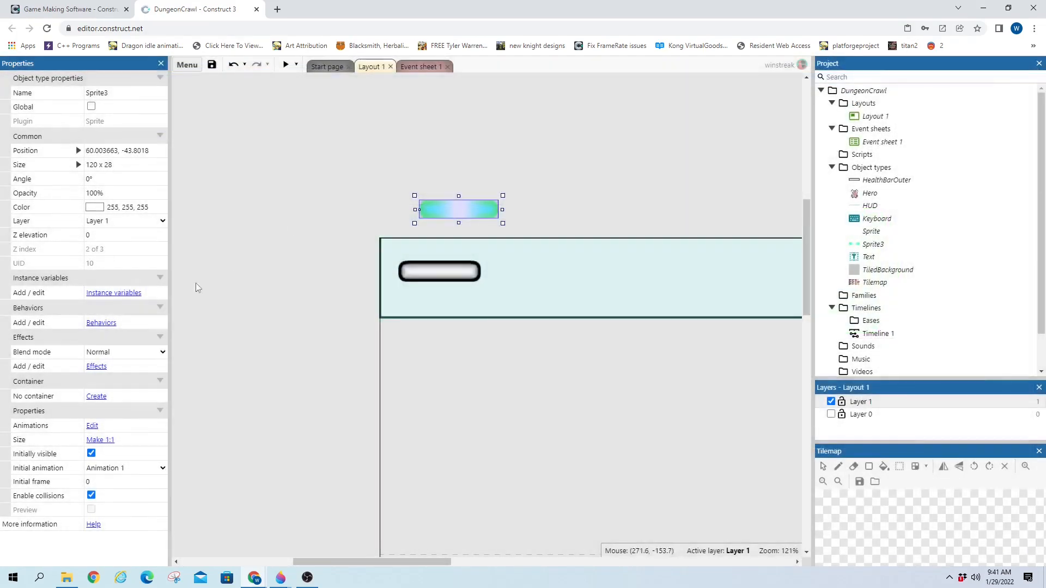
{"action": "left_click", "coordinate": [102, 323]}
{"action": "left_click", "coordinate": [561, 290]}
{"action": "type", "text": "pi"}
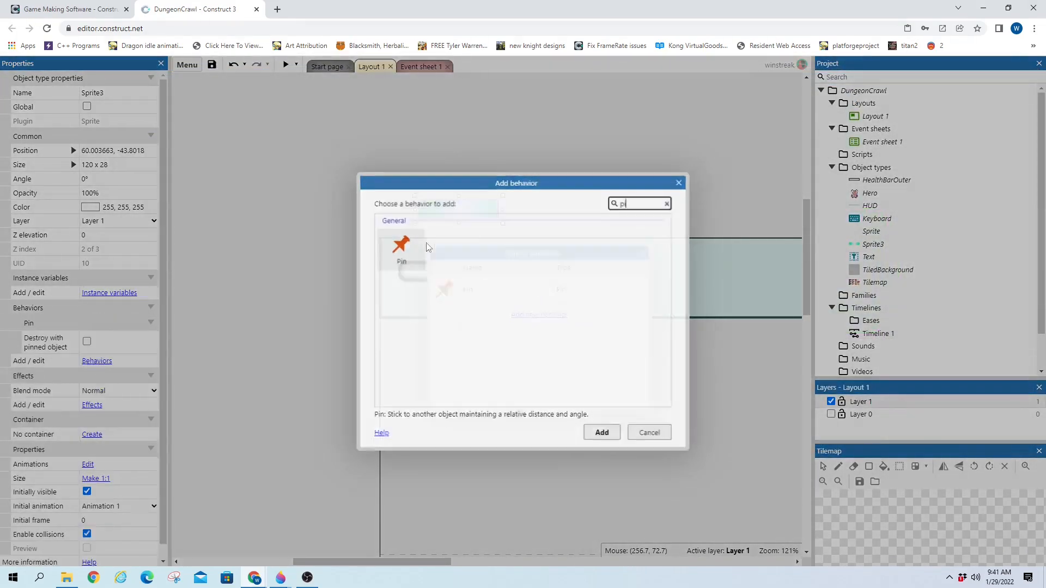
{"action": "double_click", "coordinate": [406, 250]}
{"action": "left_click", "coordinate": [638, 252]}
Create event 10 with the System 'On start of layout' condition
{"action": "left_click", "coordinate": [419, 66]}
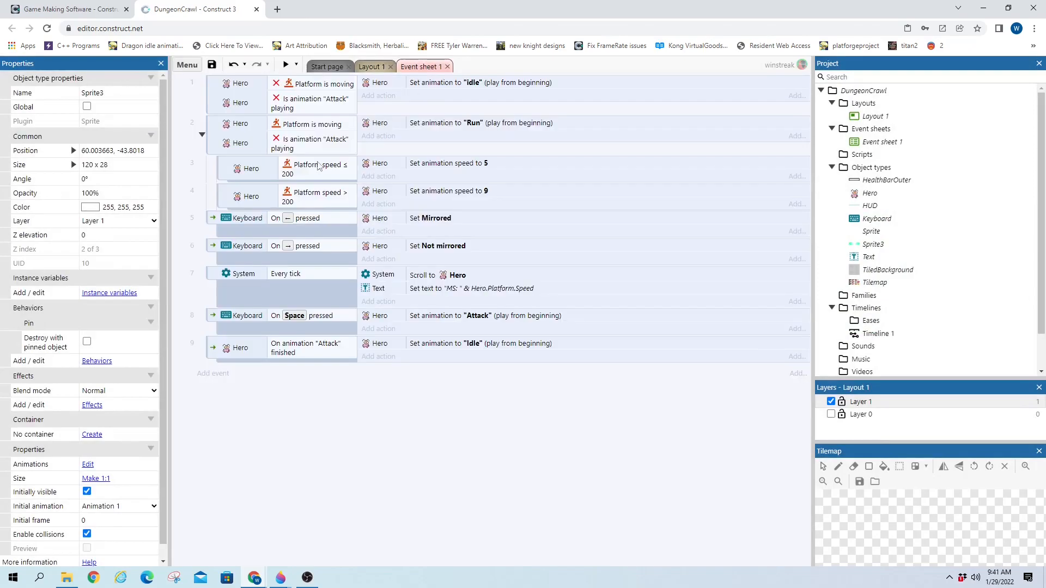
{"action": "left_click", "coordinate": [212, 373]}
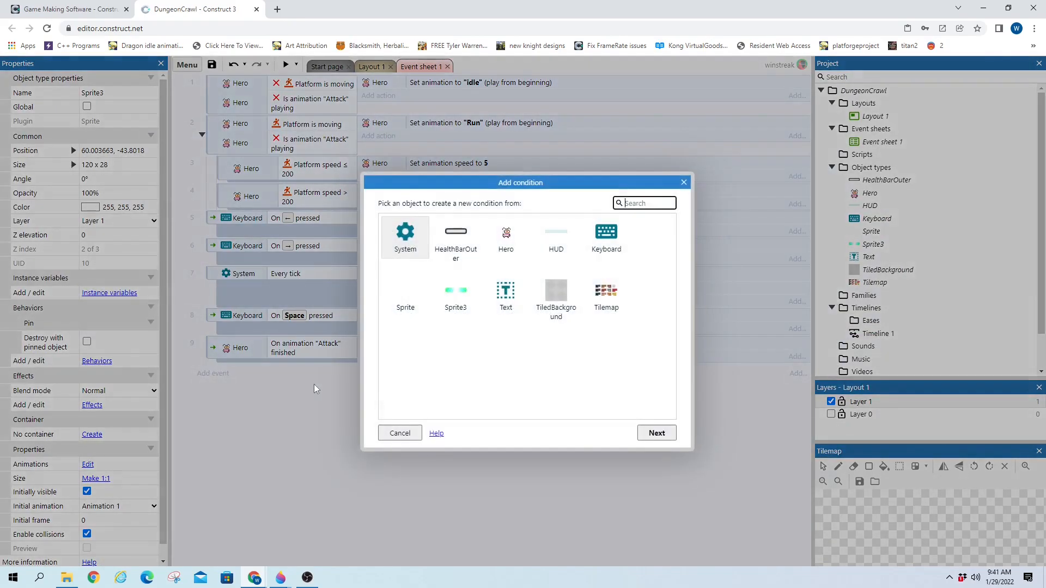
{"action": "double_click", "coordinate": [403, 234]}
{"action": "type", "text": "star"}
{"action": "double_click", "coordinate": [435, 271]}
Add an action pinning Sprite3 to HealthBarOuter
{"action": "left_click", "coordinate": [378, 372]}
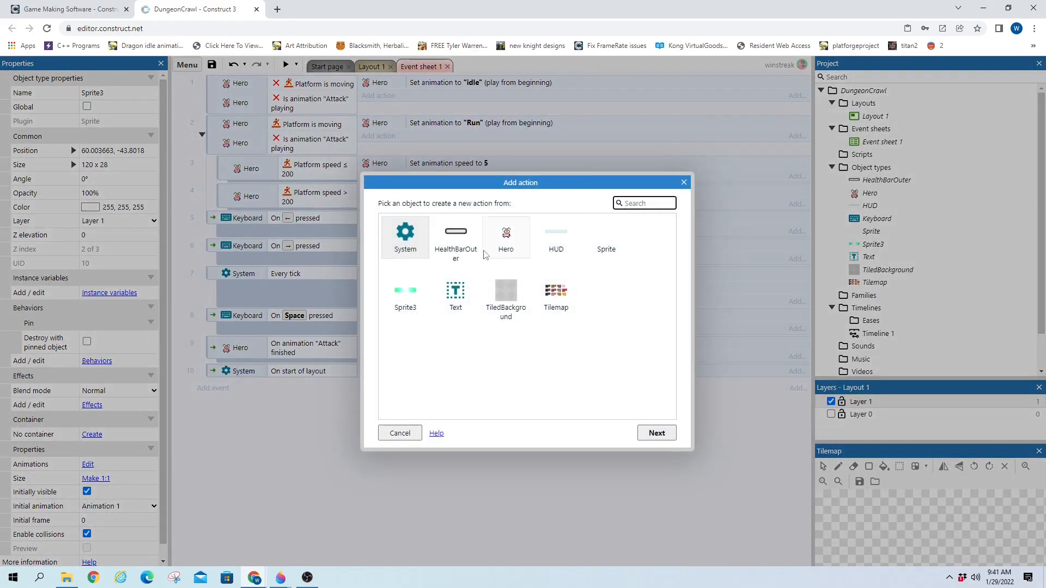
{"action": "double_click", "coordinate": [405, 294]}
{"action": "scroll", "coordinate": [537, 324], "scroll_direction": "down", "scroll_amount": 5}
{"action": "scroll", "coordinate": [537, 324], "scroll_direction": "down", "scroll_amount": 2}
{"action": "double_click", "coordinate": [427, 407]}
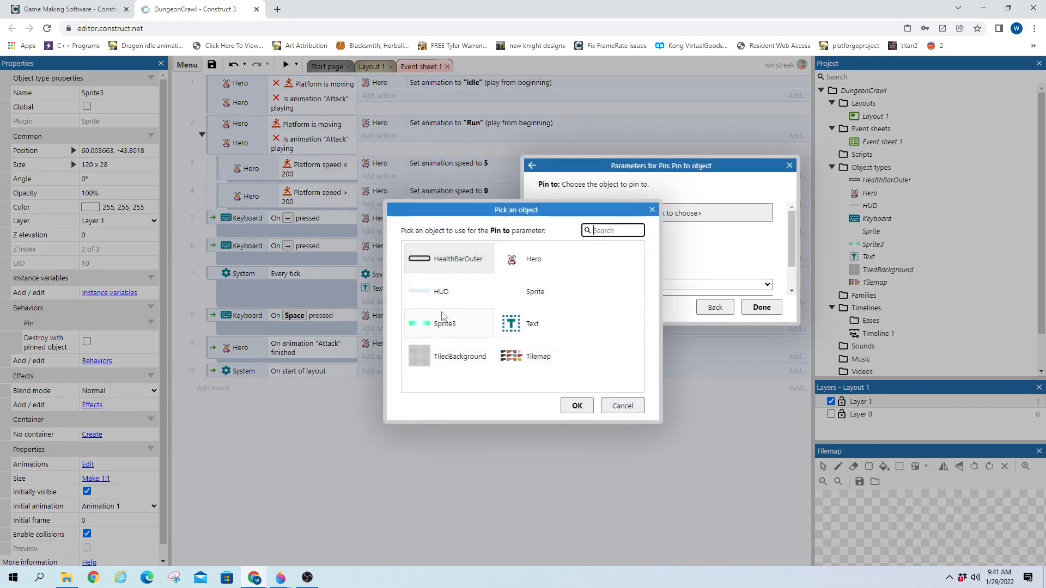
{"action": "double_click", "coordinate": [458, 259]}
{"action": "left_click", "coordinate": [761, 307]}
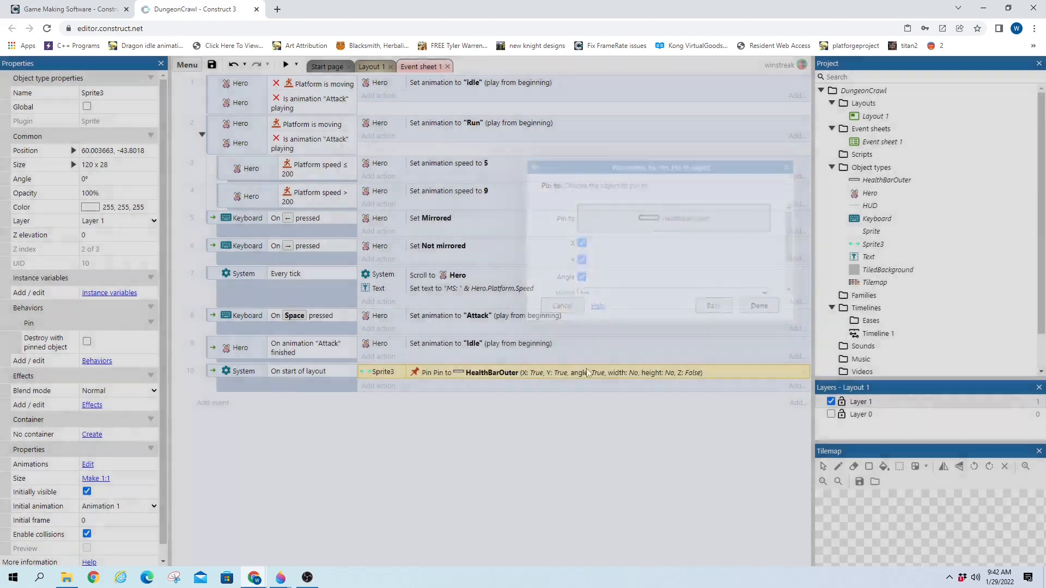
Add a second action pinning HealthBarOuter to HUD
{"action": "left_click", "coordinate": [378, 385]}
{"action": "double_click", "coordinate": [455, 235]}
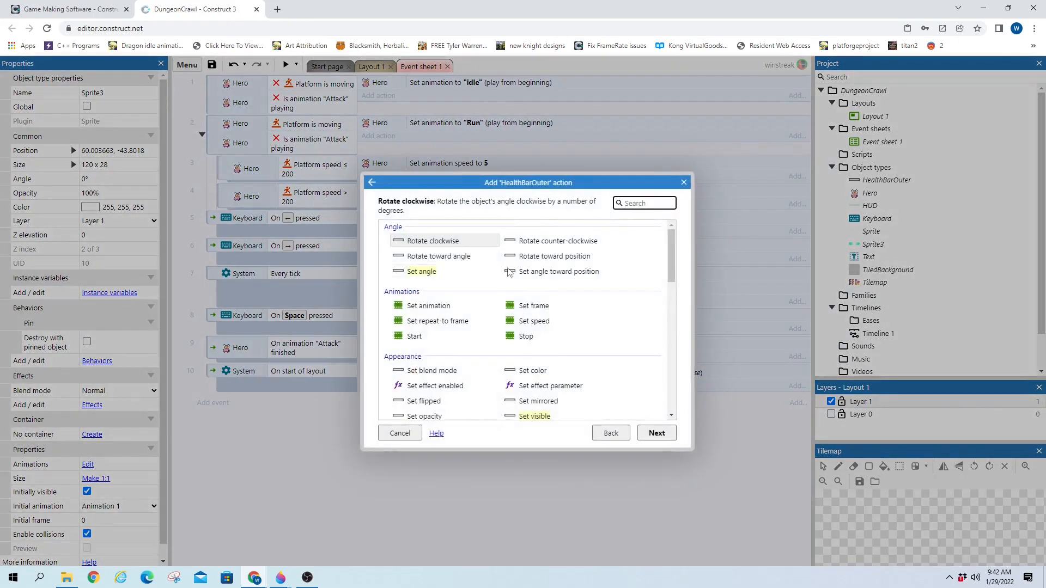
{"action": "type", "text": "pi"}
{"action": "double_click", "coordinate": [421, 291]}
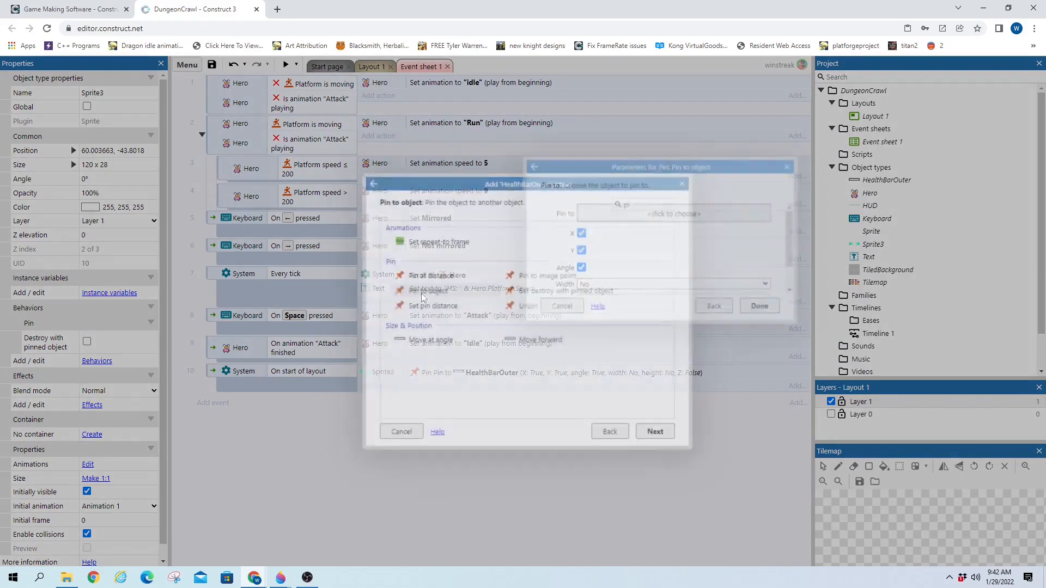
{"action": "double_click", "coordinate": [434, 282]}
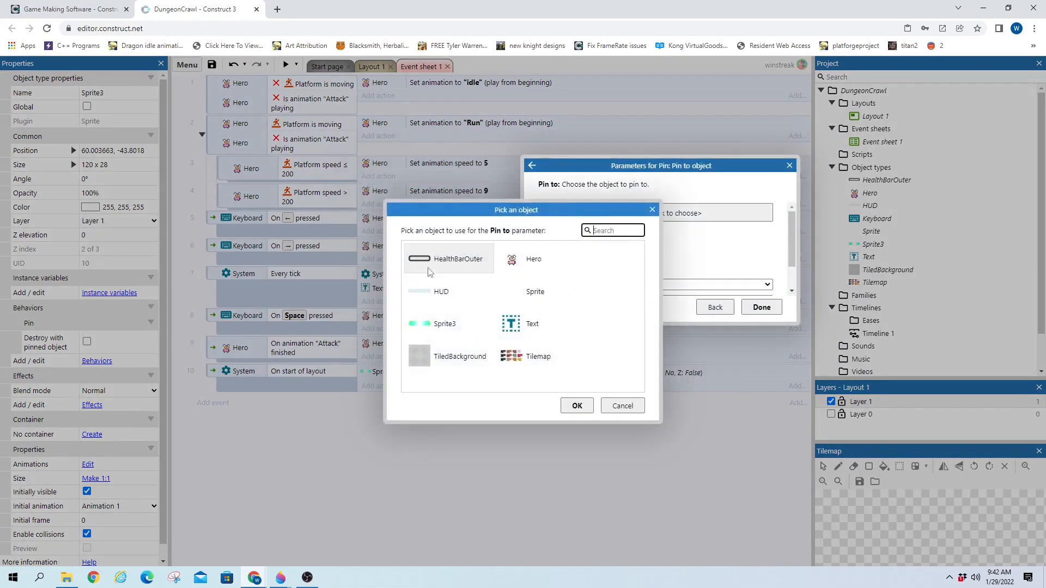
{"action": "left_click", "coordinate": [761, 306]}
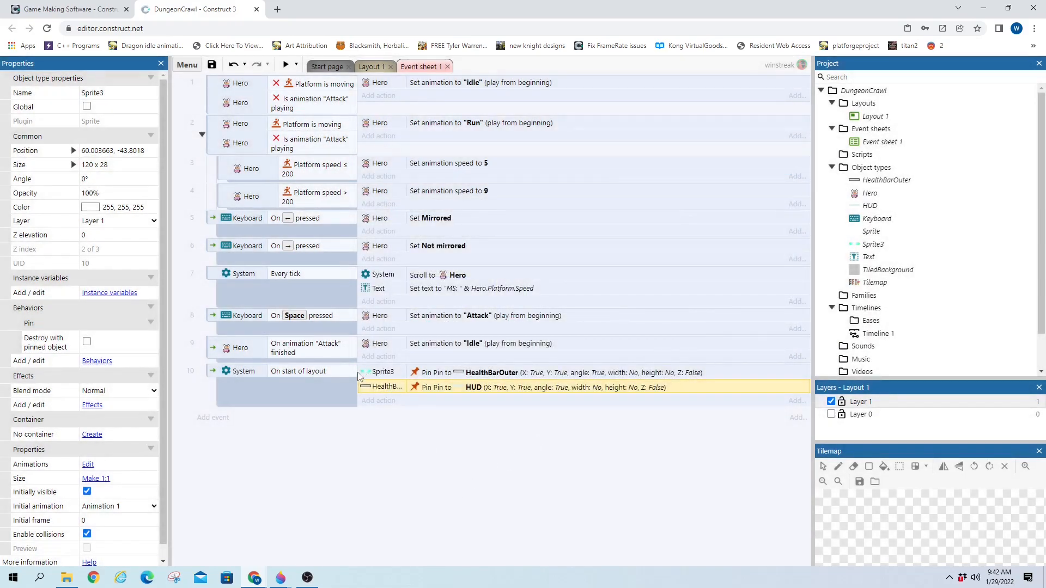
{"action": "left_click", "coordinate": [377, 375]}
Rename Sprite3 to HealthBarFill and drag it into the health bar frame
{"action": "left_click", "coordinate": [375, 66]}
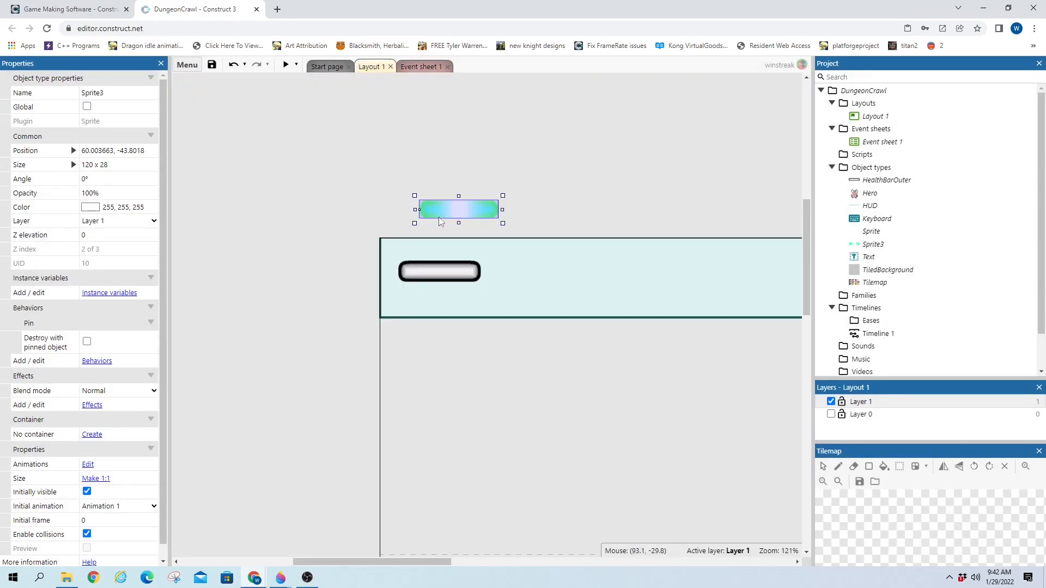
{"action": "left_click", "coordinate": [132, 95]}
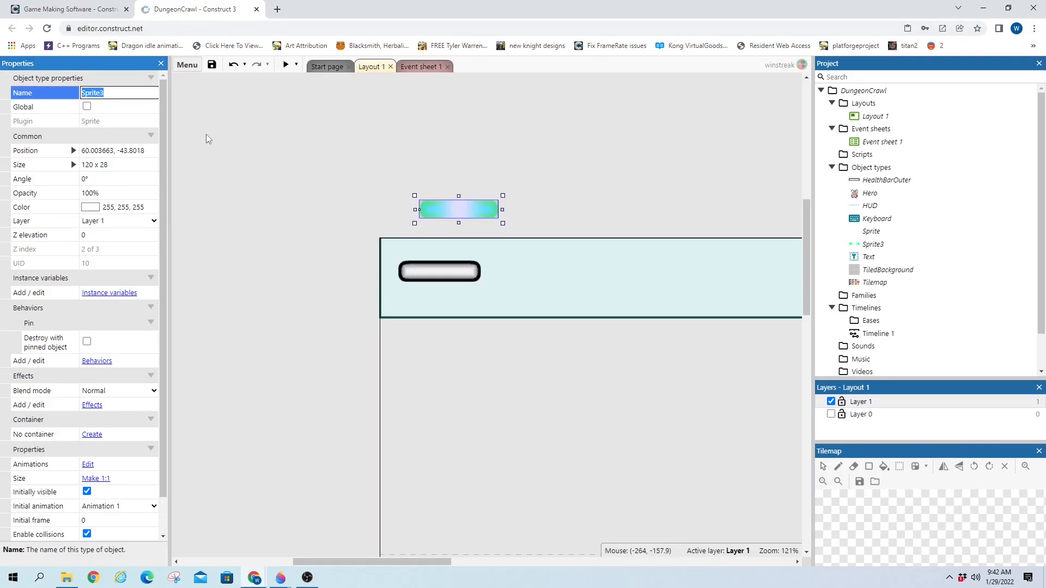
{"action": "type", "text": "HealthBarFill"}
{"action": "key", "text": "Return"}
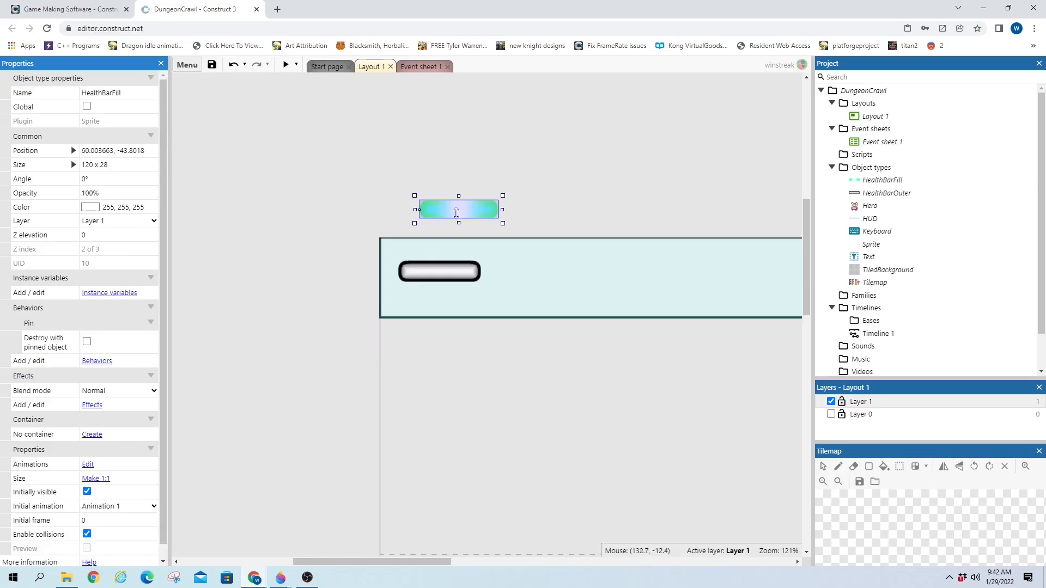
{"action": "mouse_move", "coordinate": [449, 214]}
{"action": "left_mouse_down"}
{"action": "mouse_move", "coordinate": [434, 284]}
{"action": "mouse_move", "coordinate": [430, 275]}
{"action": "left_mouse_up"}
Add a HealthBarOuter 'Set position' action to (32, 50) in the start-of-layout event
{"action": "left_click", "coordinate": [414, 68]}
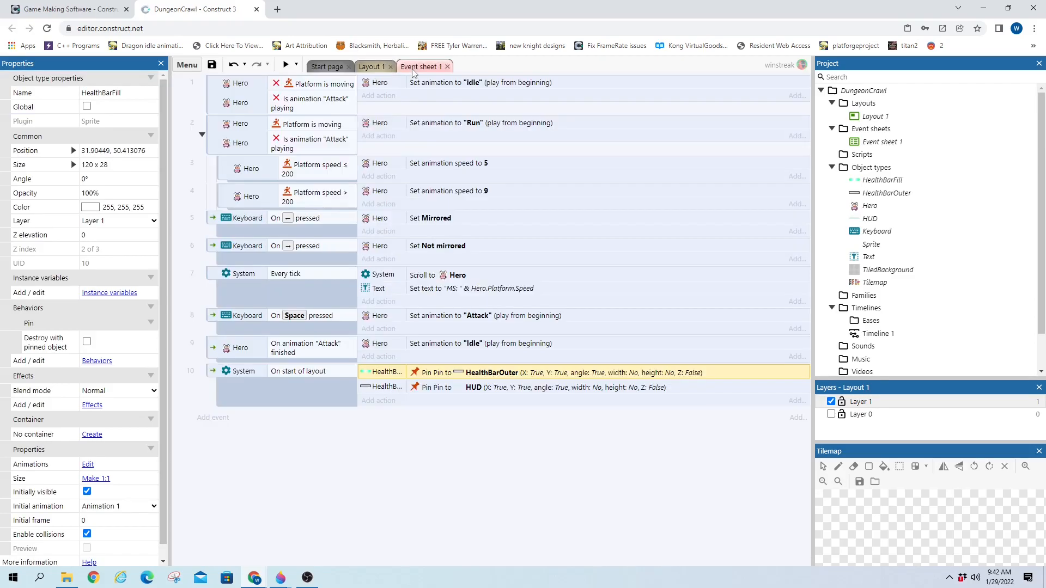
{"action": "left_click", "coordinate": [380, 402]}
{"action": "left_click", "coordinate": [467, 239]}
{"action": "double_click", "coordinate": [512, 238]}
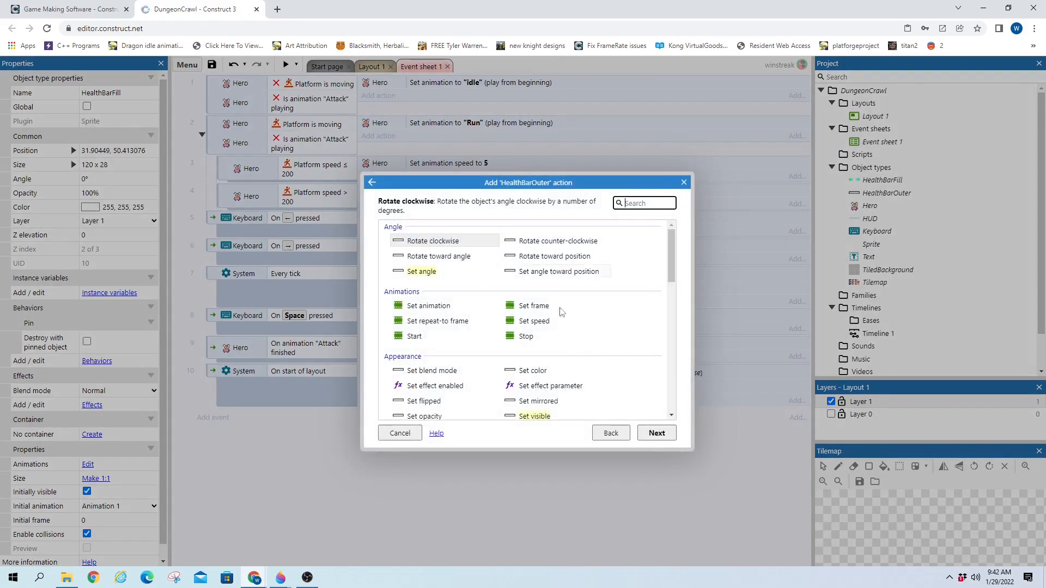
{"action": "scroll", "coordinate": [566, 338], "scroll_direction": "down", "scroll_amount": 7}
{"action": "scroll", "coordinate": [488, 338], "scroll_direction": "down", "scroll_amount": 1}
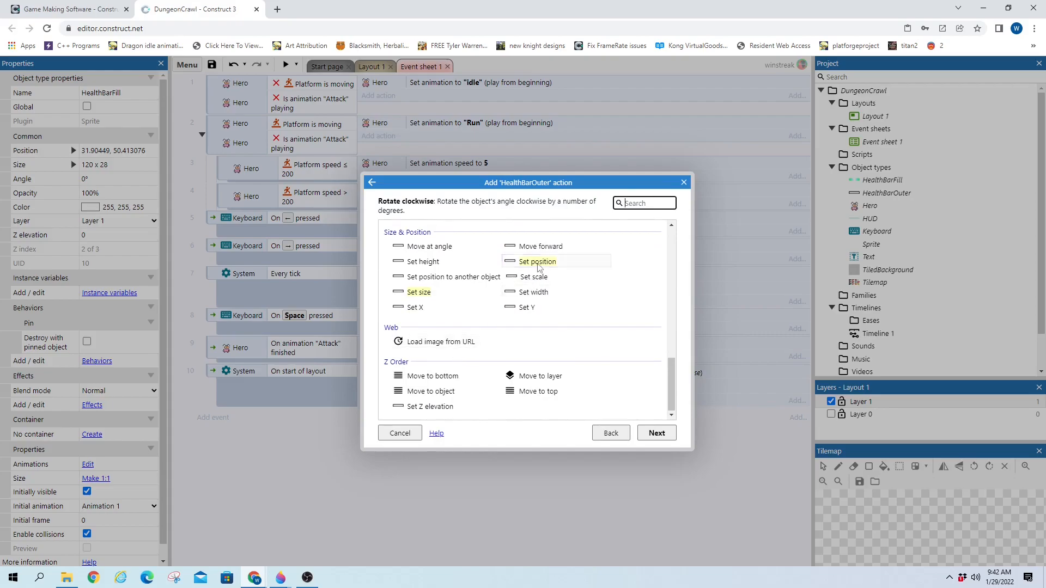
{"action": "double_click", "coordinate": [537, 262]}
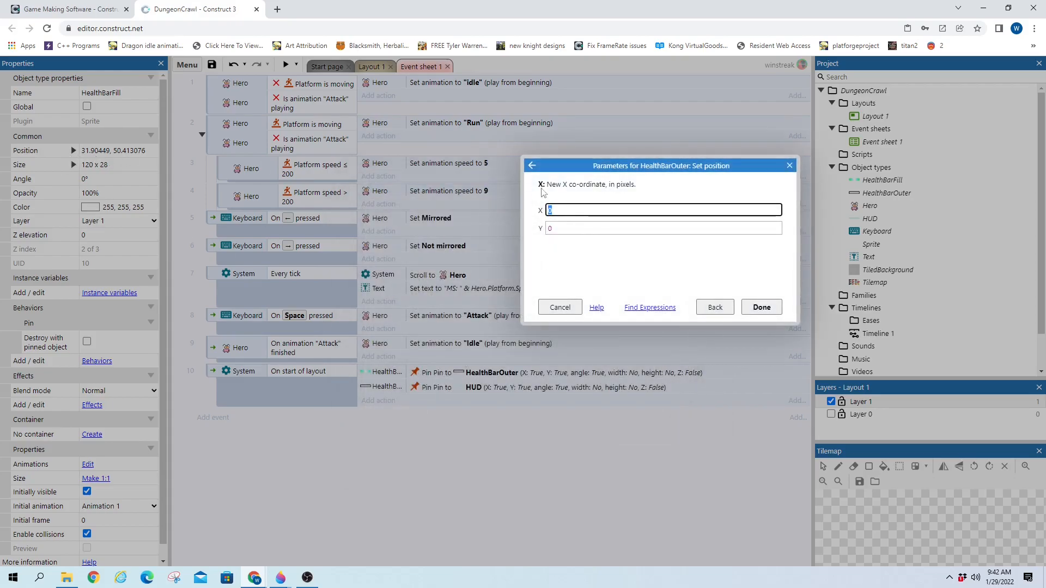
{"action": "type", "text": "32"}
{"action": "key", "text": "Tab"}
{"action": "key", "text": "Return"}
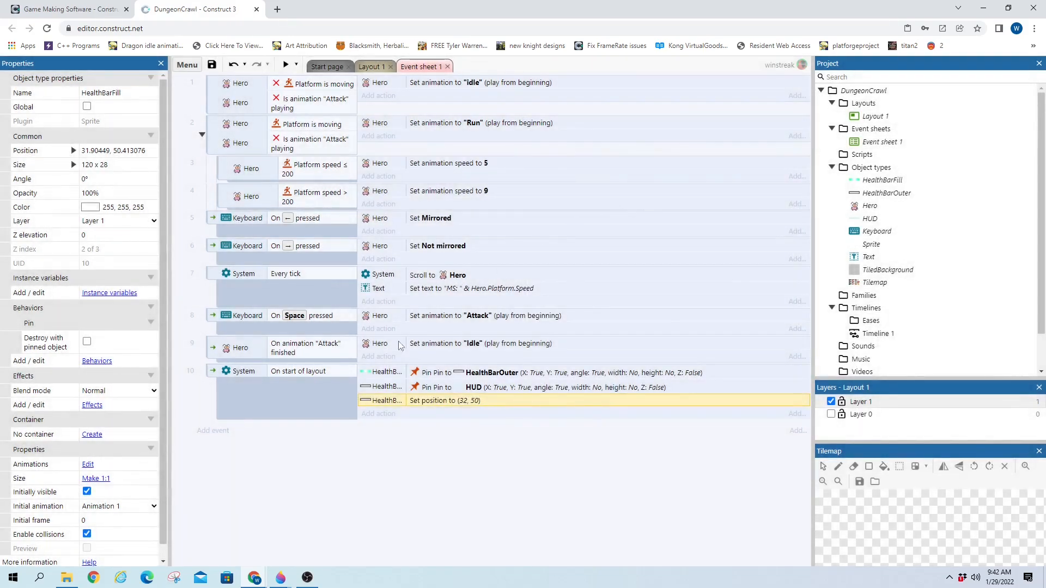
Duplicate the set position action for HealthBarFill at (32, 50) and reorder the actions
{"action": "key", "text": "ctrl+v"}
{"action": "double_click", "coordinate": [399, 414]}
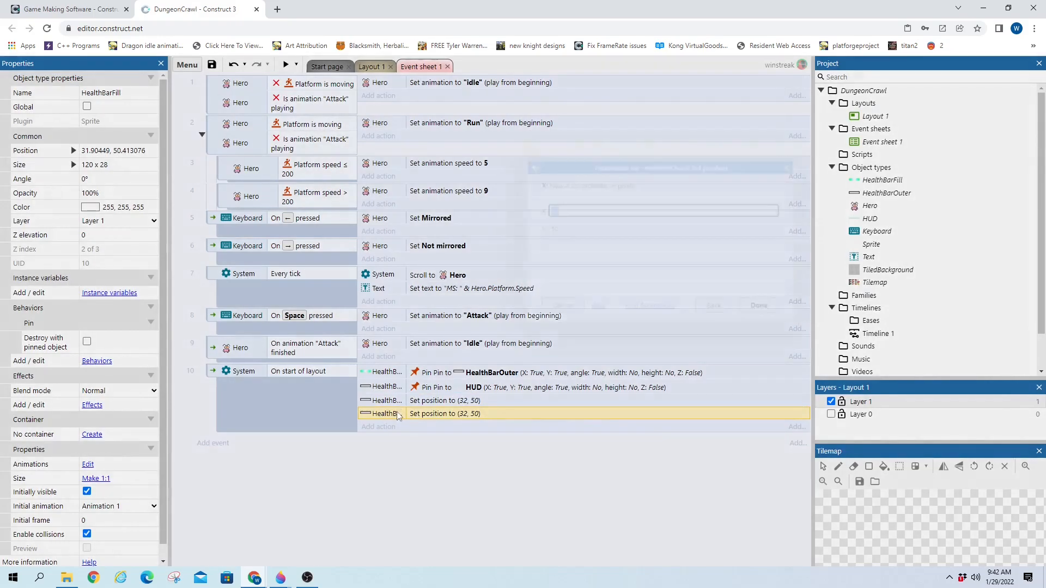
{"action": "left_click", "coordinate": [717, 306]}
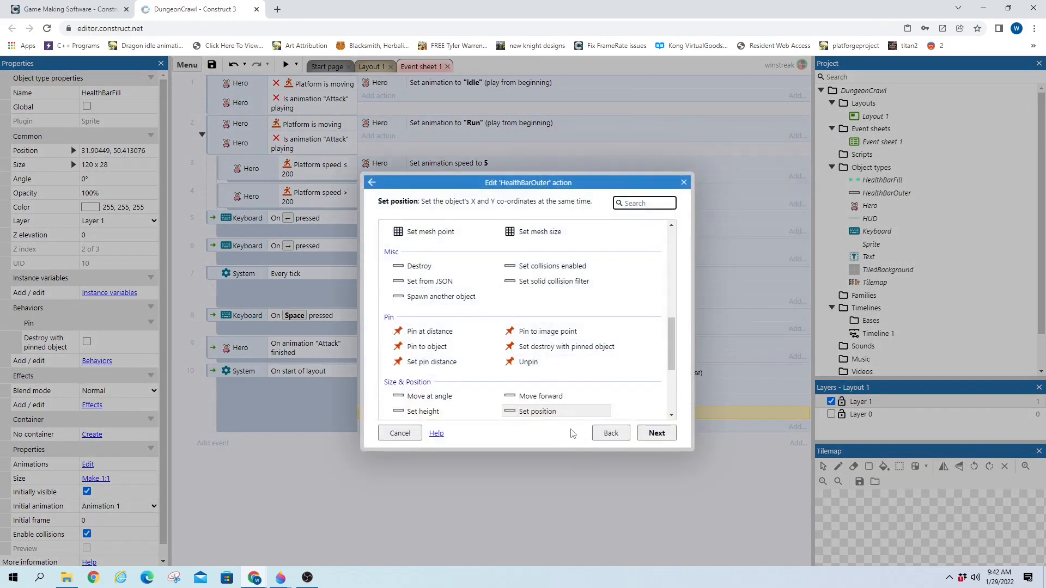
{"action": "left_click", "coordinate": [608, 434]}
{"action": "double_click", "coordinate": [455, 231]}
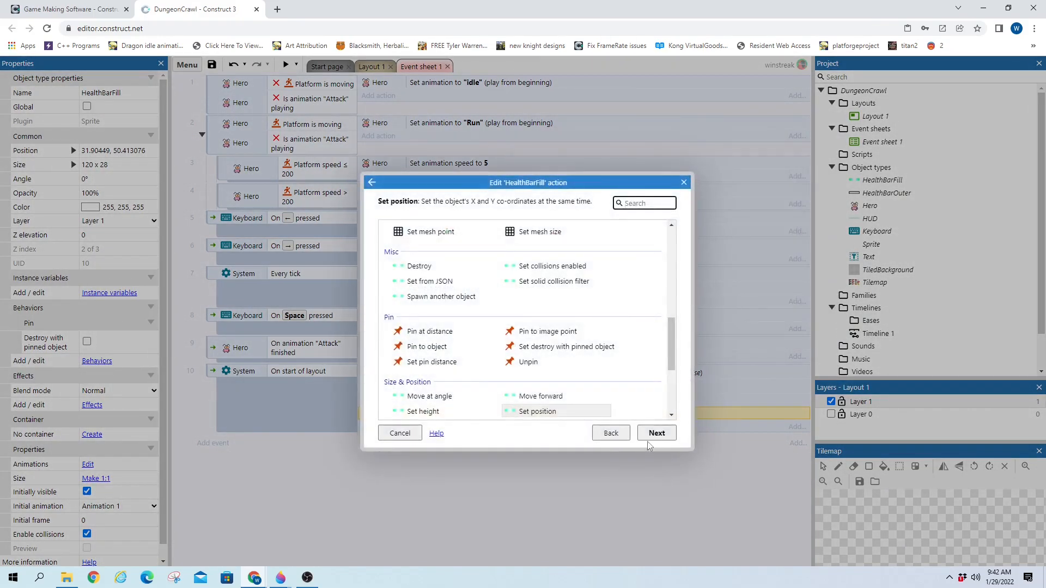
{"action": "left_click", "coordinate": [655, 433]}
{"action": "left_click", "coordinate": [765, 305]}
{"action": "left_click_drag", "start_coordinate": [418, 413], "coordinate": [388, 371]}
{"action": "left_click", "coordinate": [380, 405]}
{"action": "left_click", "coordinate": [381, 411], "text": "ctrl"}
Preview the game, run the hero right and up the ledges, then return to Layout 1
{"action": "left_click", "coordinate": [286, 66]}
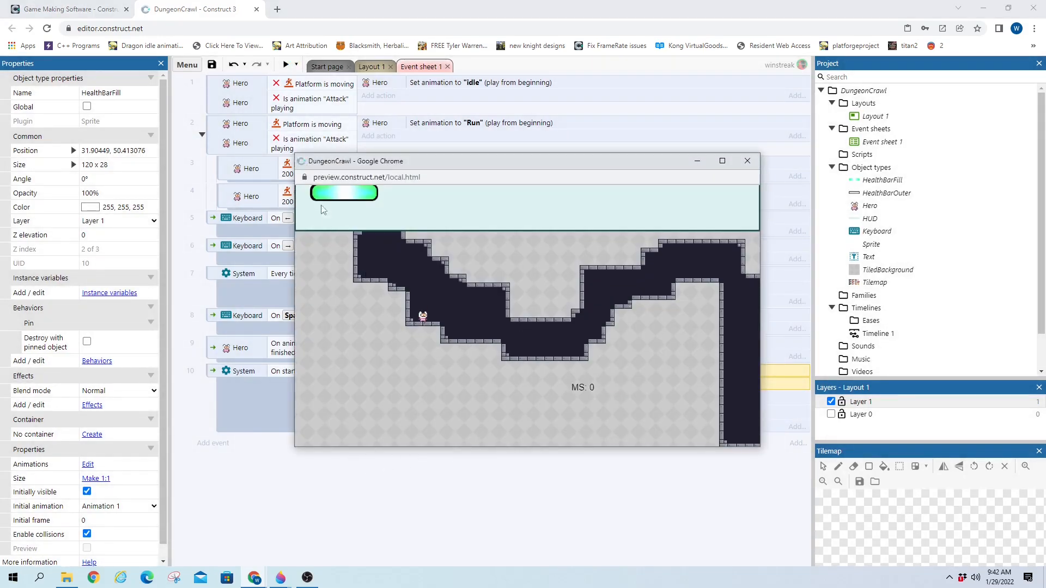
{"action": "key", "text": "Right"}
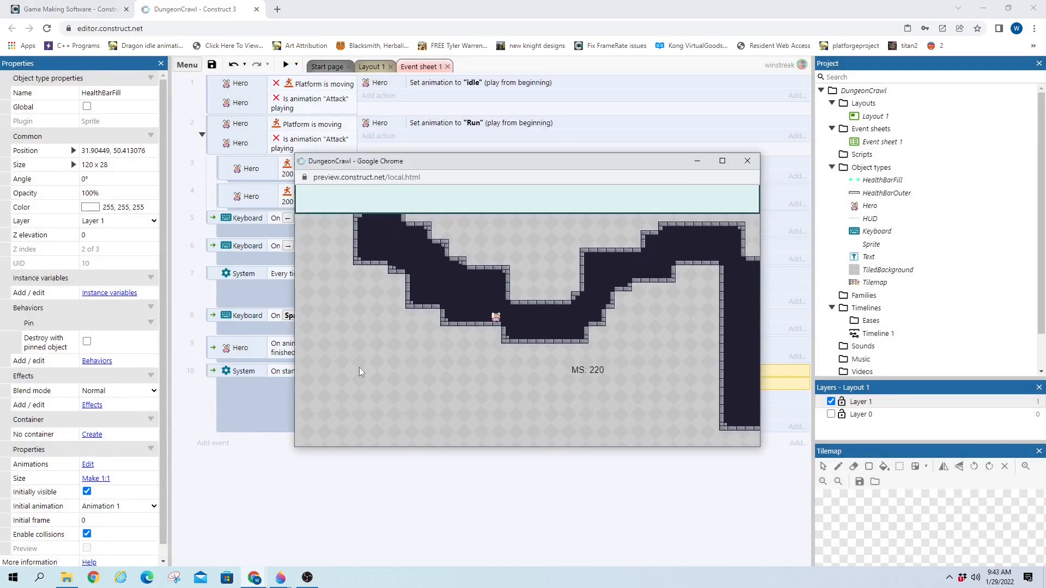
{"action": "key", "text": "Right"}
{"action": "key", "text": "Up"}
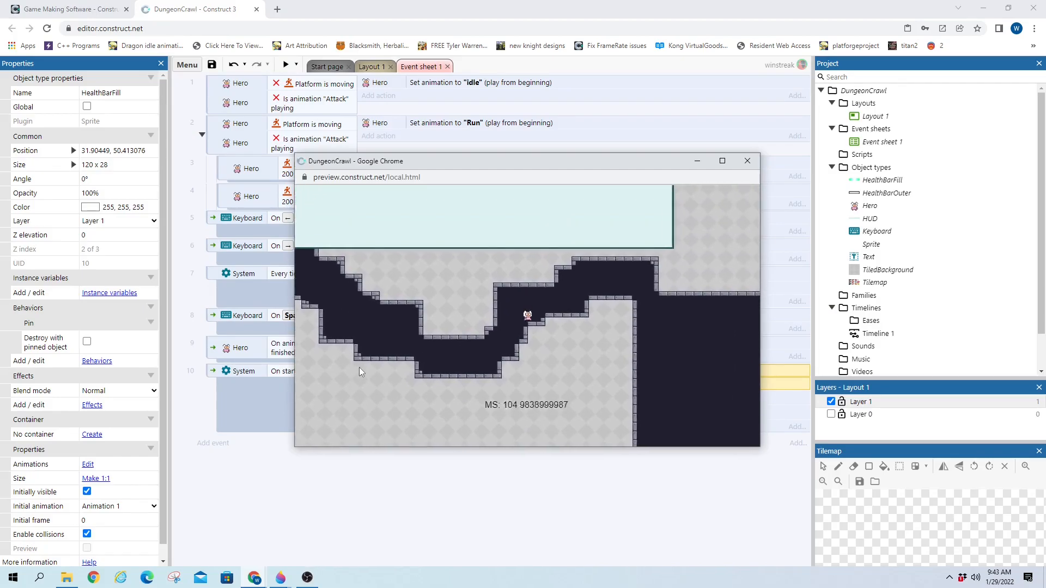
{"action": "key", "text": "Up"}
{"action": "key", "text": "Right"}
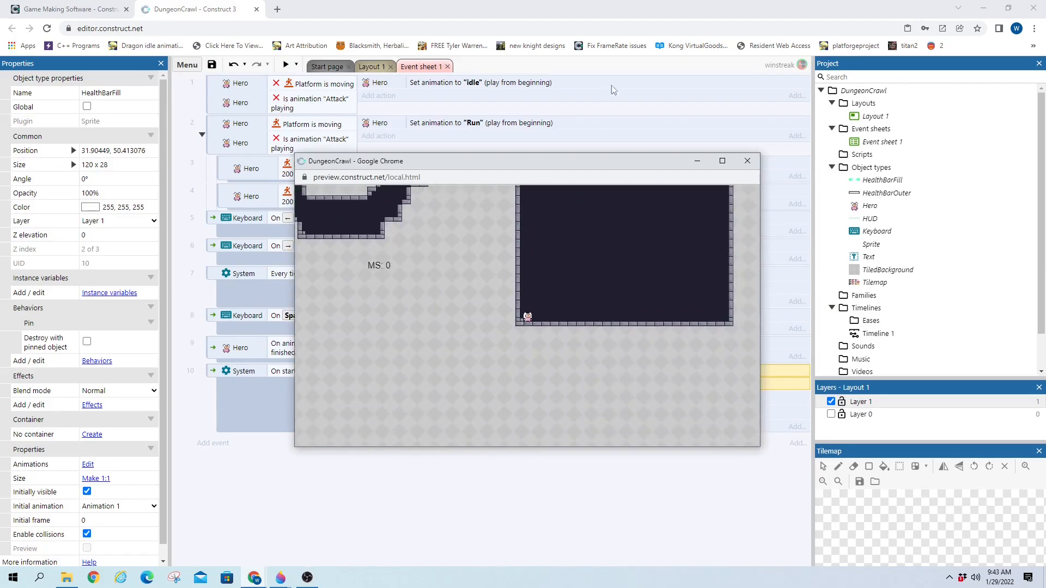
{"action": "left_click", "coordinate": [747, 161]}
{"action": "left_click", "coordinate": [376, 67]}
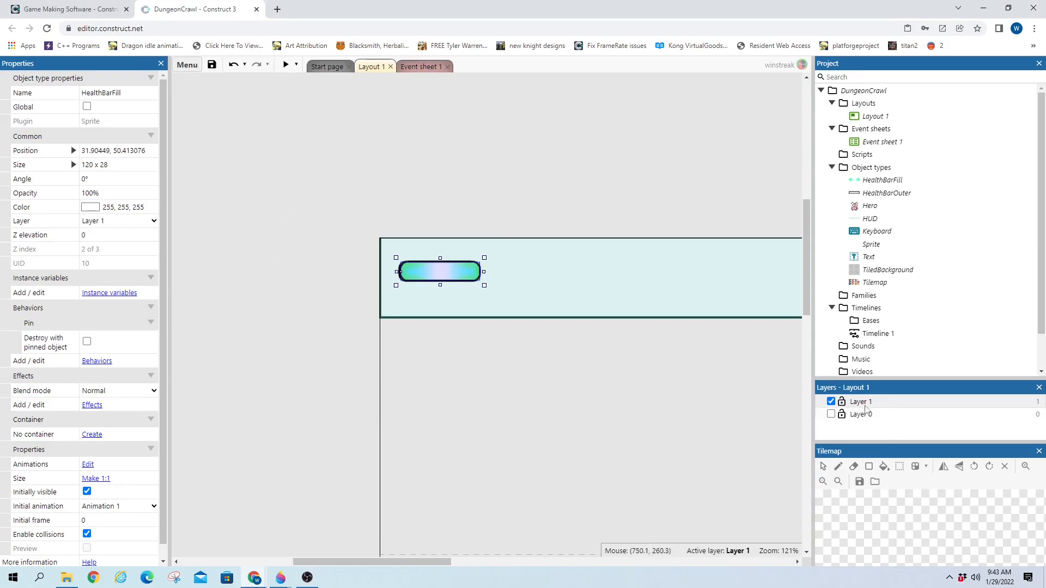
Set Layer 1's parallax to 0% x 0% in Properties
{"action": "left_click", "coordinate": [860, 402]}
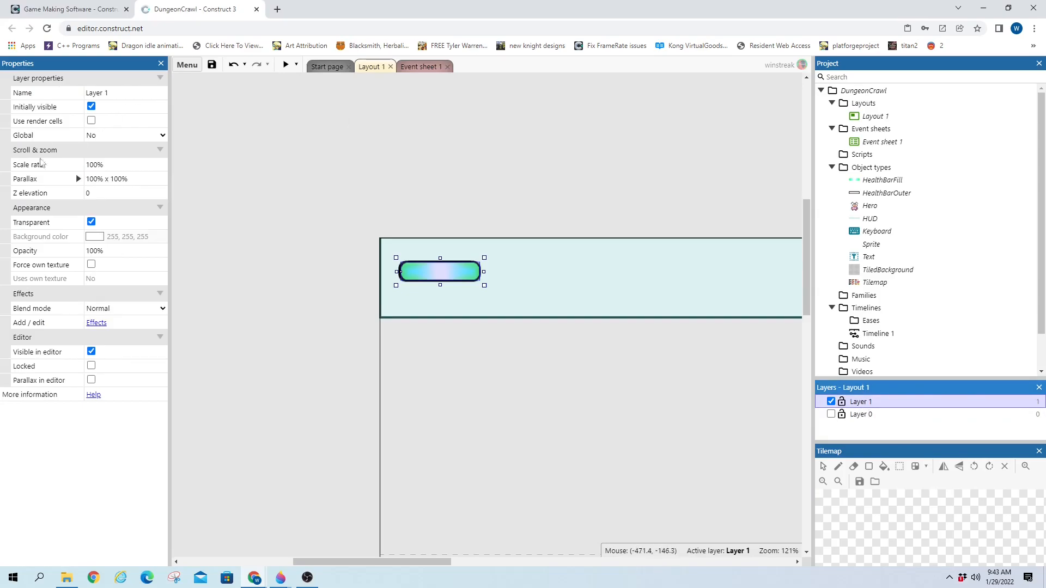
{"action": "left_click", "coordinate": [89, 180]}
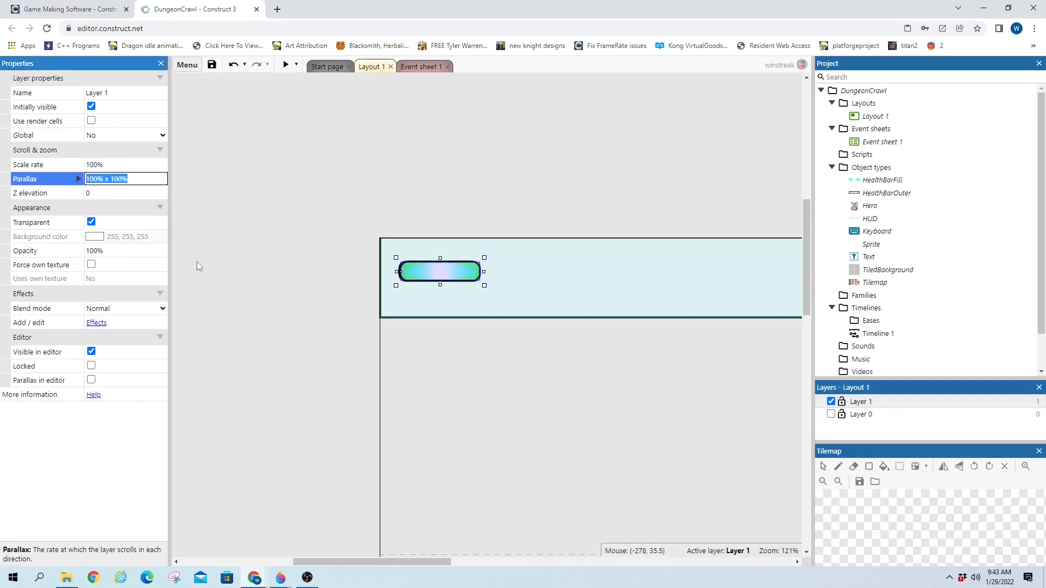
{"action": "left_click", "coordinate": [99, 182]}
{"action": "left_click_drag", "start_coordinate": [85, 180], "coordinate": [89, 178]}
{"action": "left_click", "coordinate": [92, 180]}
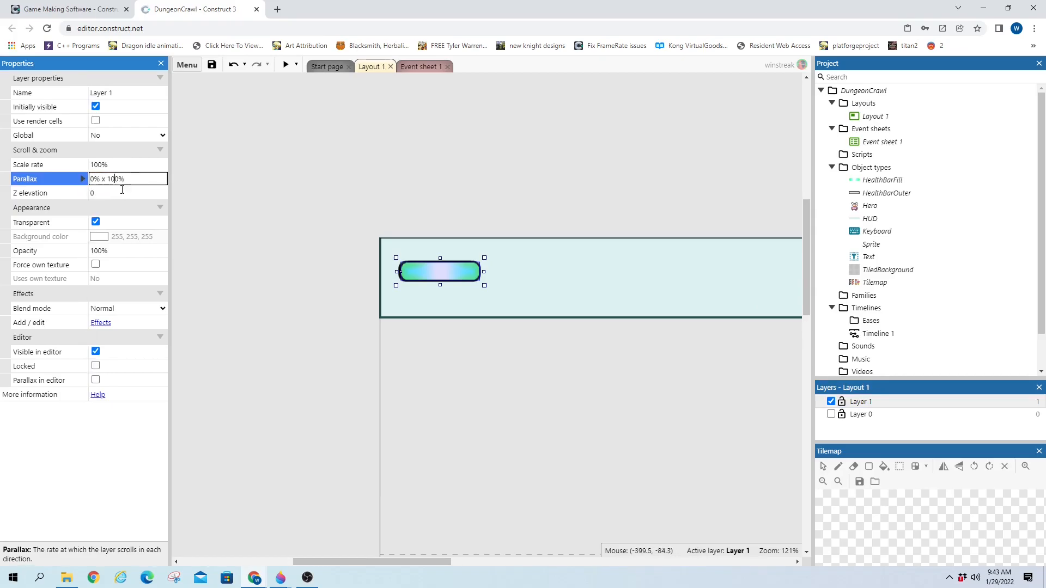
{"action": "left_click", "coordinate": [244, 181]}
Preview the game, moving and jumping the hero to check the HUD stays fixed
{"action": "left_click", "coordinate": [284, 65]}
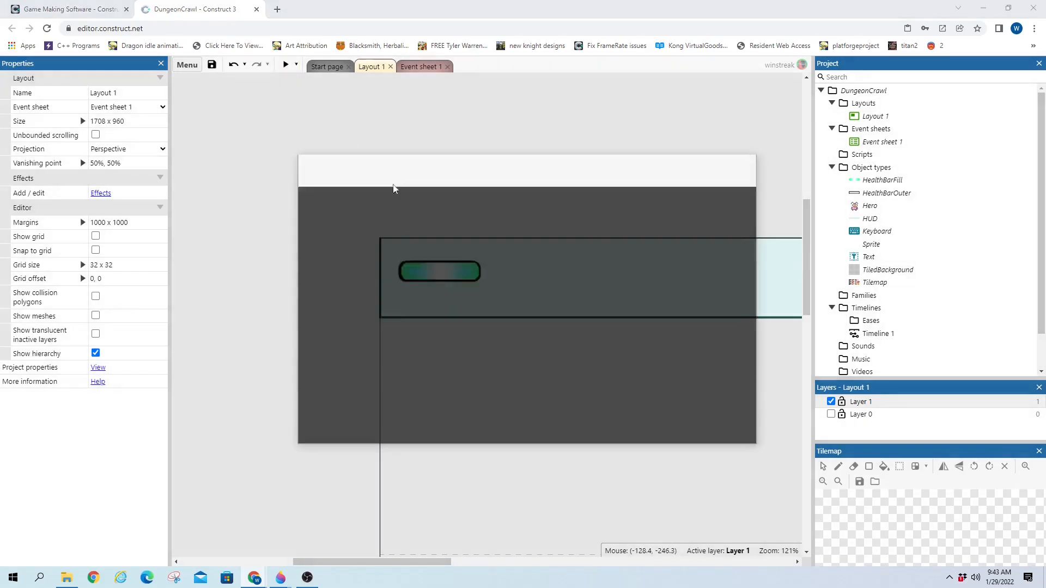
{"action": "key", "text": "Right"}
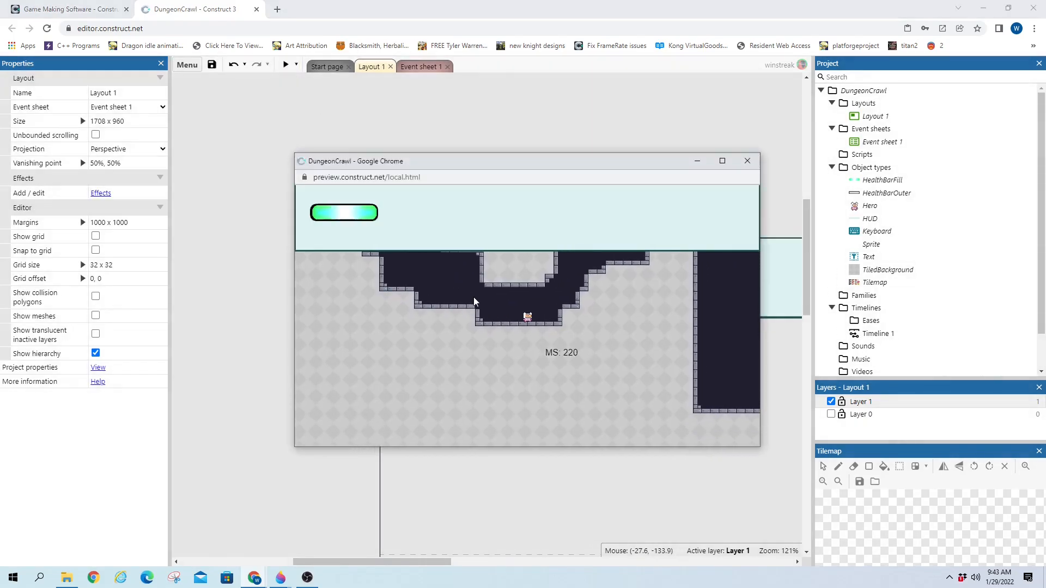
{"action": "key", "text": "Up"}
{"action": "key", "text": "Right"}
{"action": "key", "text": "Up"}
{"action": "key", "text": "Up"}
{"action": "key", "text": "Up"}
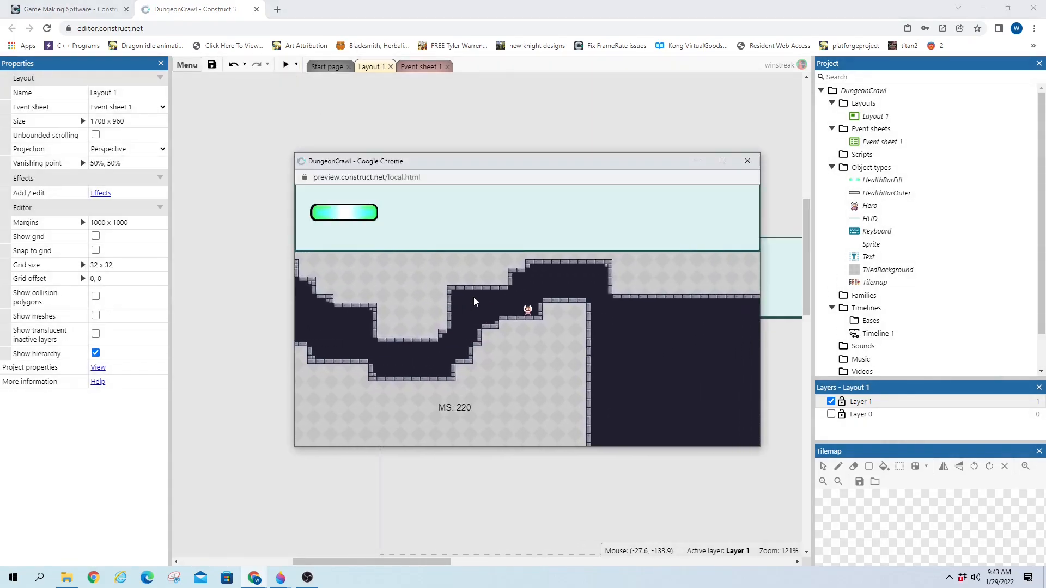
{"action": "key", "text": "Right"}
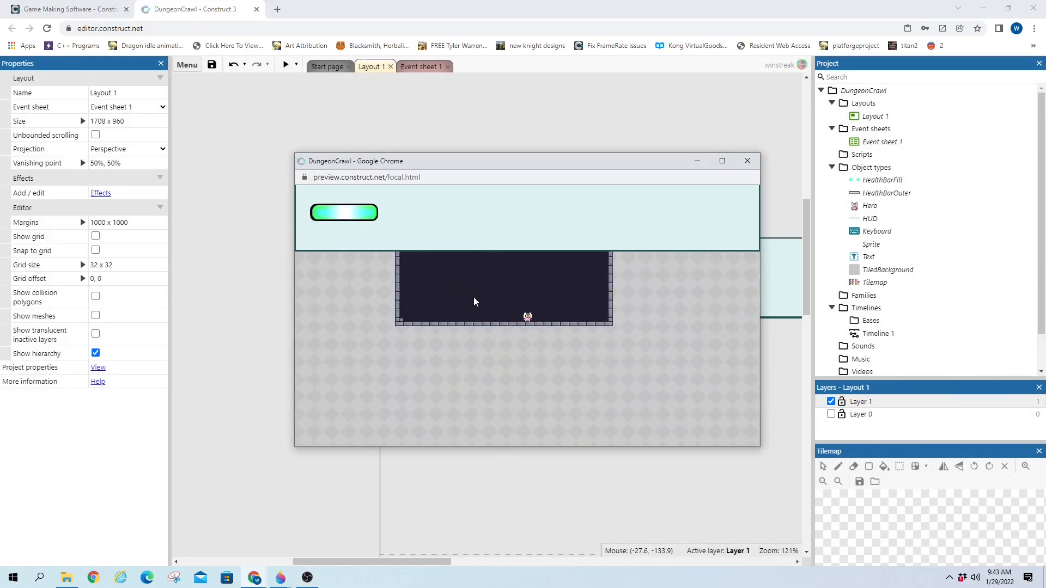
{"action": "key", "text": "Right"}
{"action": "key", "text": "Left"}
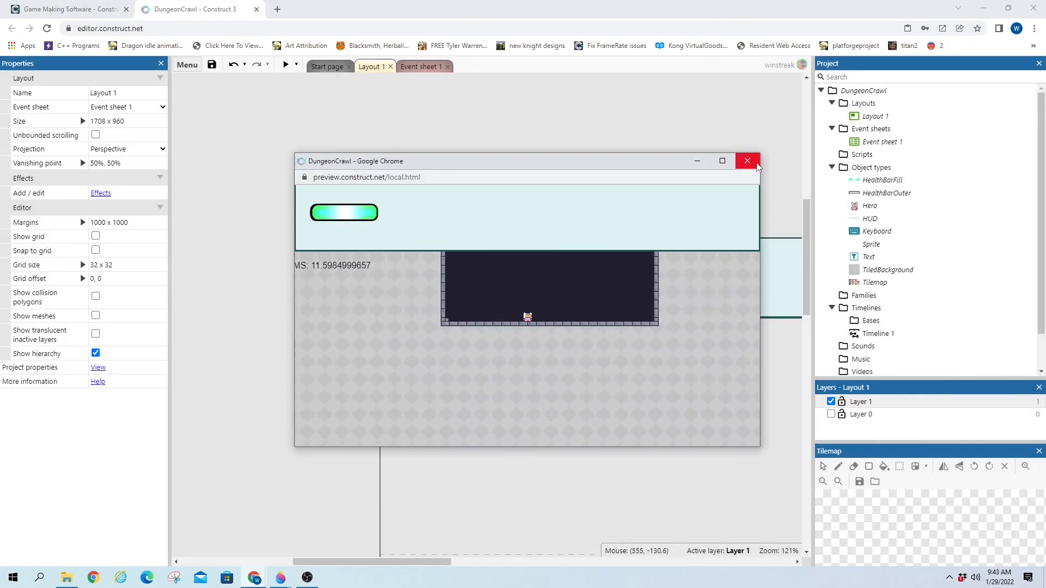
{"action": "key", "text": "Up"}
{"action": "left_click", "coordinate": [757, 164]}
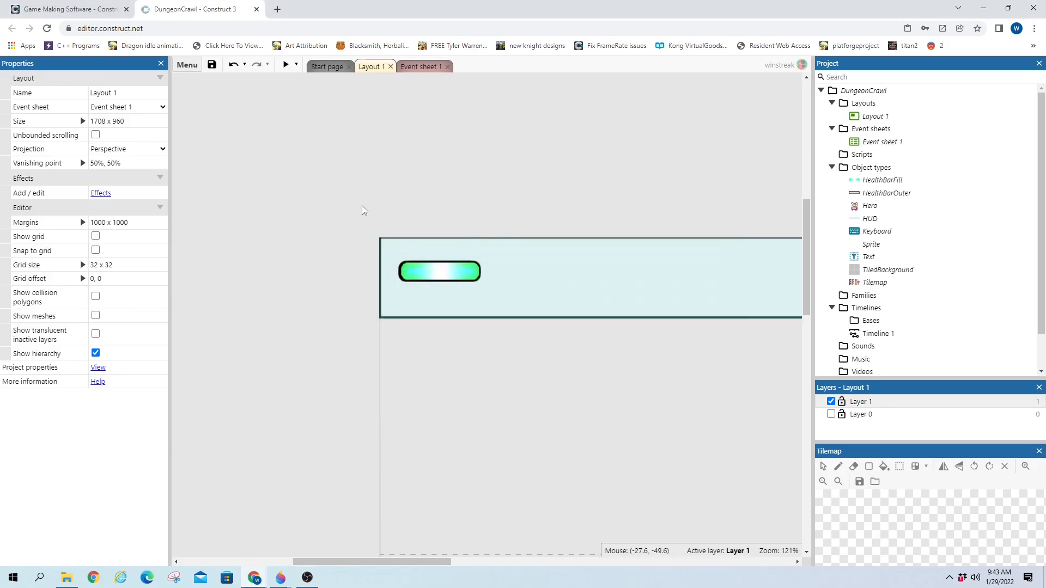
On Event sheet 1, start a new event using the Keyboard 'On key pressed' condition
{"action": "left_click", "coordinate": [428, 68]}
{"action": "left_click", "coordinate": [211, 443]}
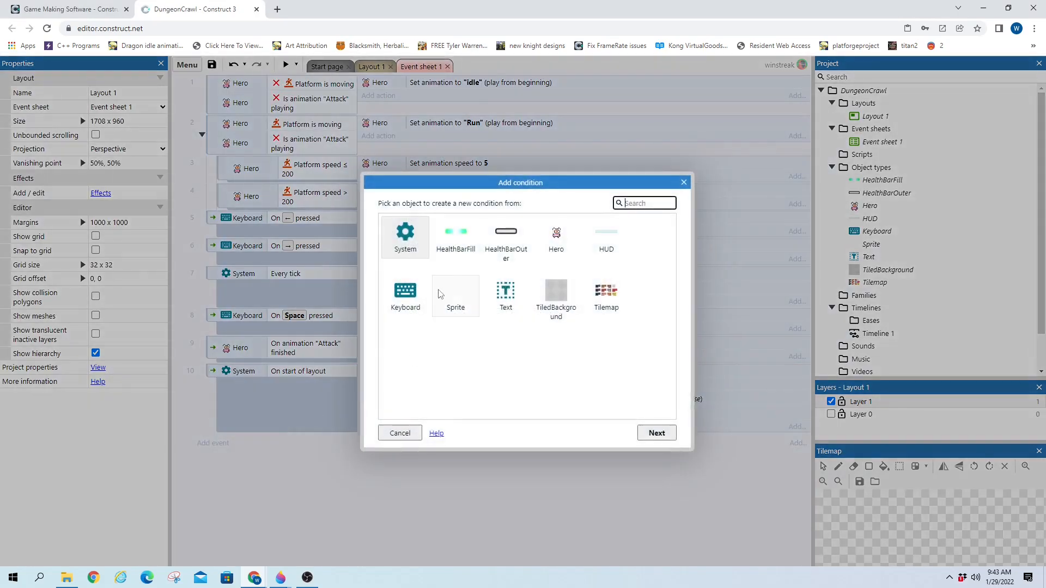
{"action": "double_click", "coordinate": [406, 294]}
{"action": "left_click", "coordinate": [543, 306]}
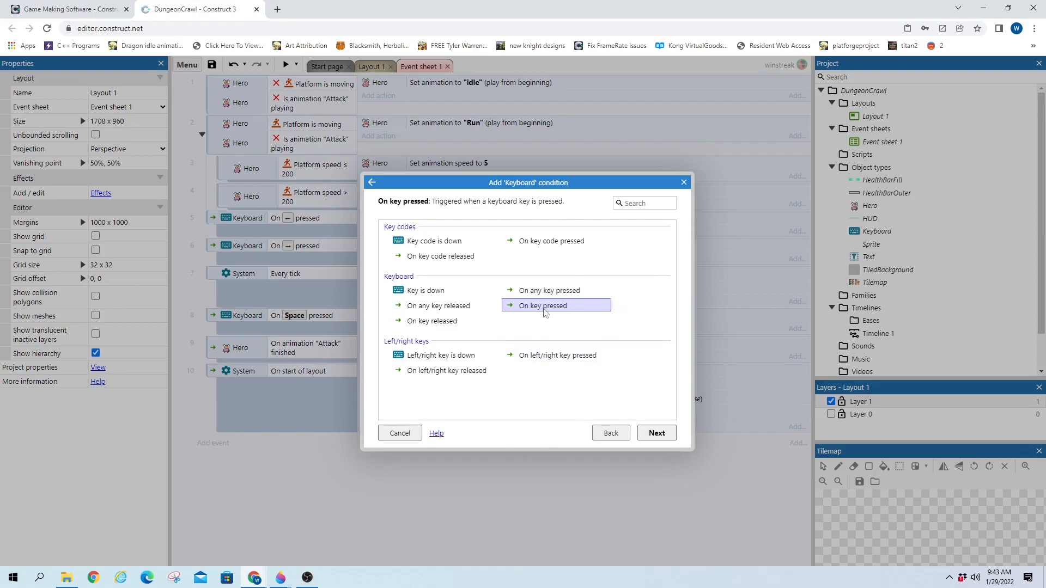
Set event 11's trigger to Keyboard 'On key pressed' for the I key
{"action": "double_click", "coordinate": [545, 307]}
{"action": "left_click", "coordinate": [655, 211]}
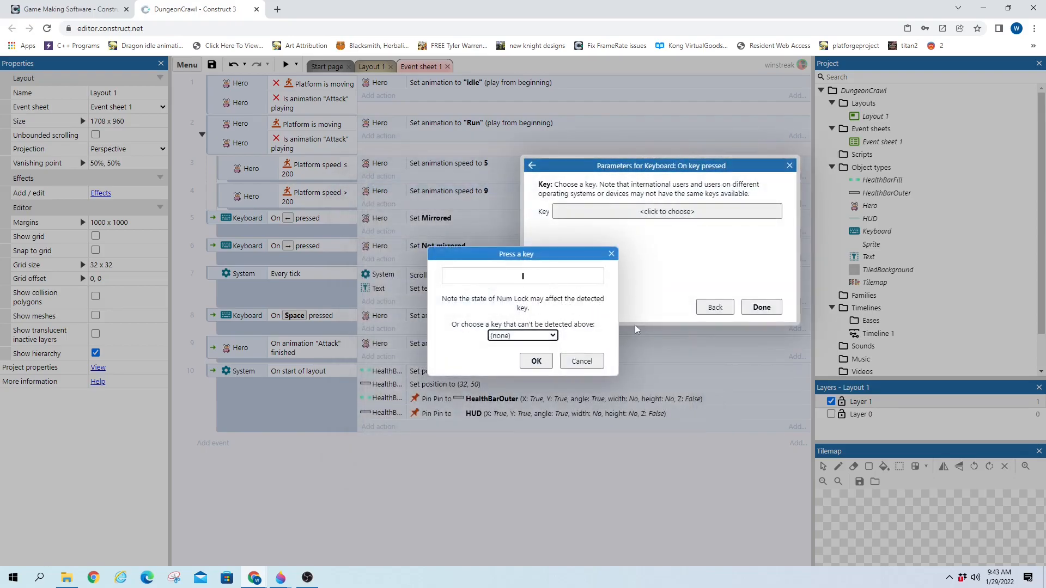
{"action": "left_click", "coordinate": [536, 361]}
{"action": "left_click", "coordinate": [762, 308]}
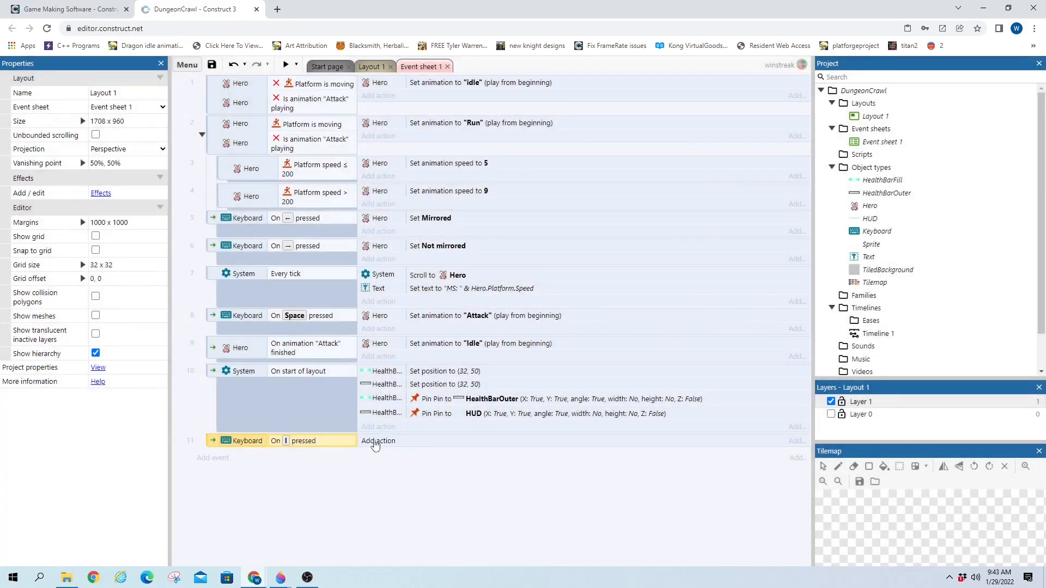
{"action": "left_click", "coordinate": [375, 441]}
{"action": "left_click", "coordinate": [681, 181]}
Add a HUD 'Is on-screen' condition to event 11
{"action": "left_click", "coordinate": [203, 457]}
{"action": "double_click", "coordinate": [606, 240]}
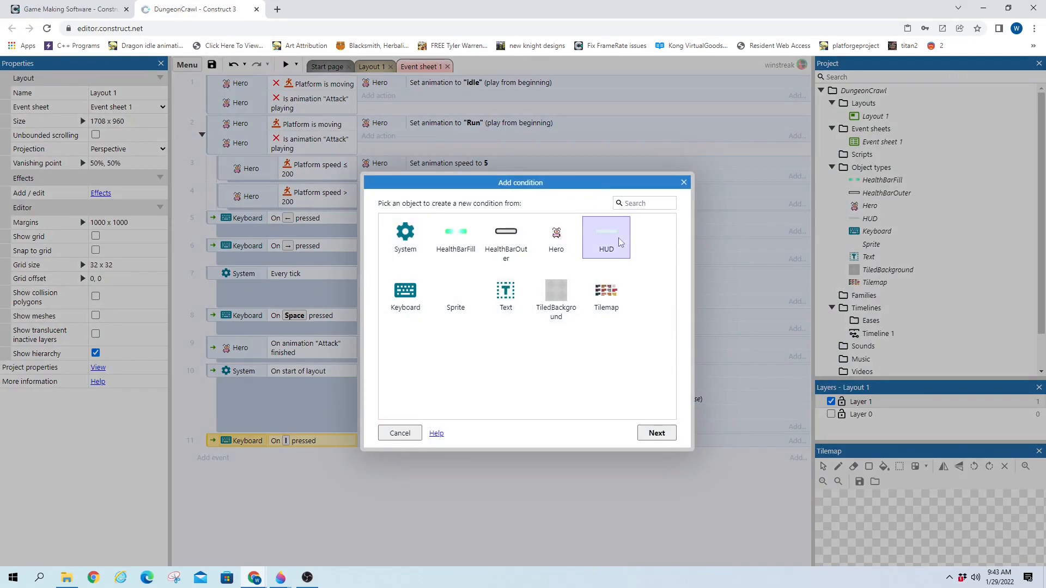
{"action": "scroll", "coordinate": [539, 328], "scroll_direction": "down", "scroll_amount": 1}
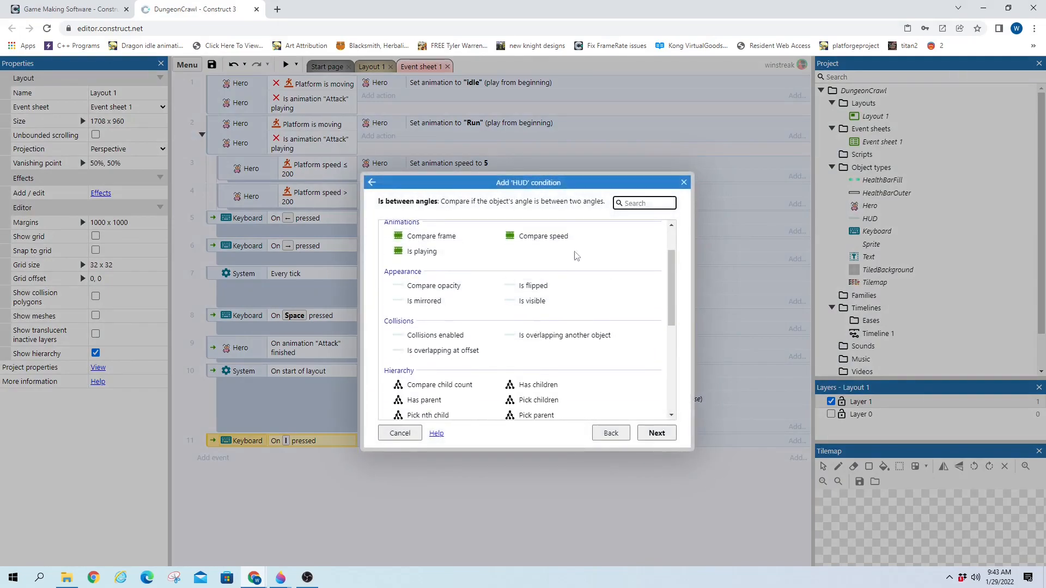
{"action": "type", "text": "ons"}
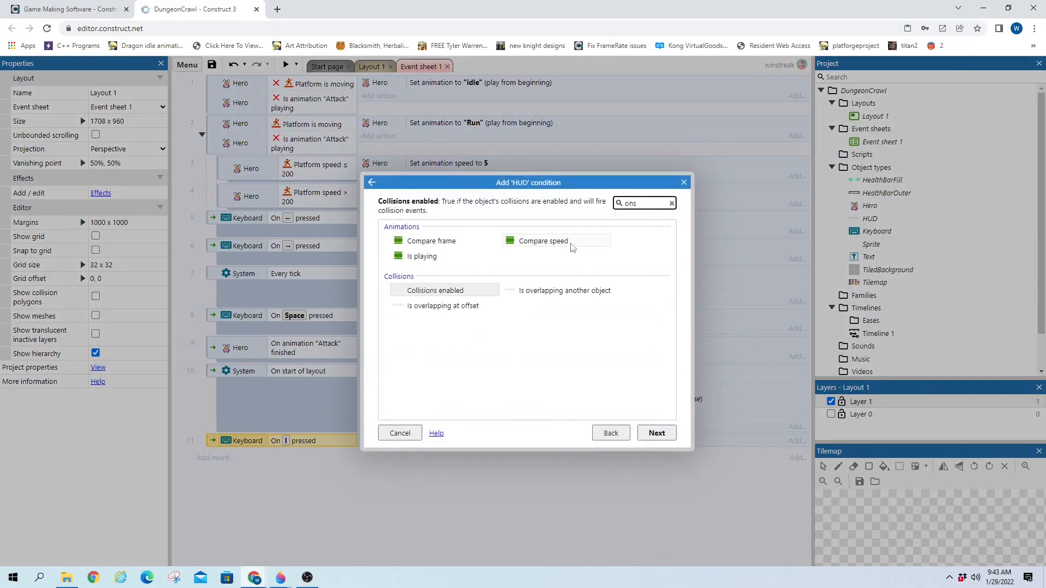
{"action": "type", "text": "c"}
{"action": "left_click_drag", "start_coordinate": [613, 208], "coordinate": [595, 209]}
{"action": "type", "text": "scr"}
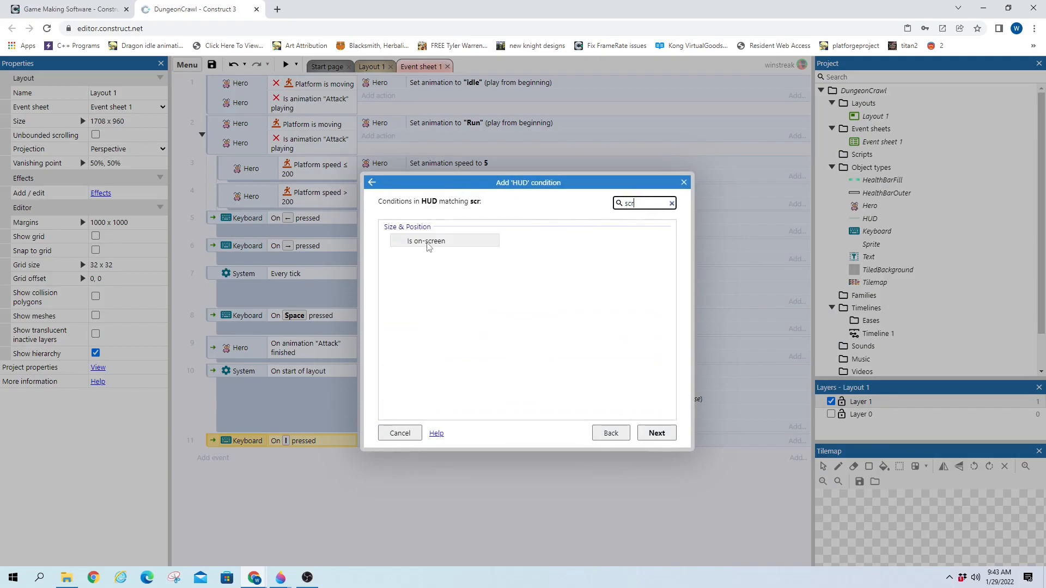
{"action": "left_click", "coordinate": [430, 242]}
{"action": "left_click", "coordinate": [645, 434]}
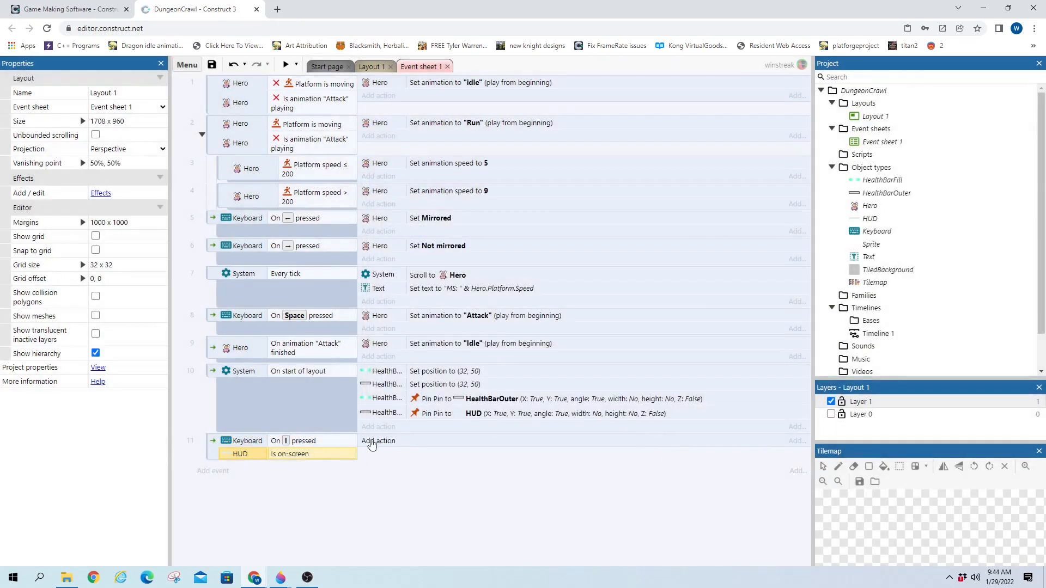
{"action": "left_click", "coordinate": [377, 441]}
Give event 11 a HUD Set position action with X = HUD.X and Y = HUD.Y - 300
{"action": "double_click", "coordinate": [609, 235]}
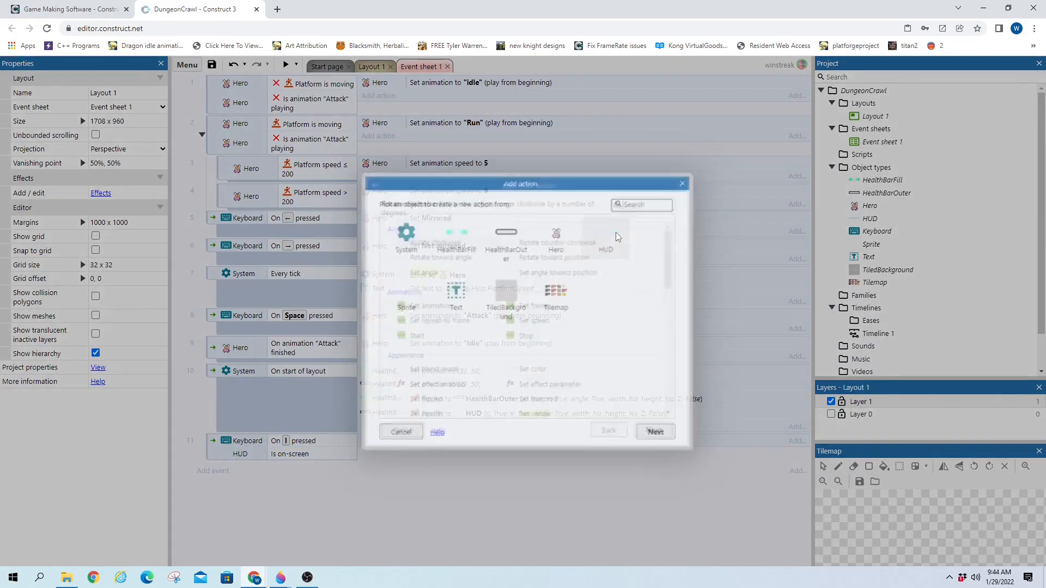
{"action": "scroll", "coordinate": [566, 359], "scroll_direction": "down", "scroll_amount": 2}
{"action": "scroll", "coordinate": [566, 359], "scroll_direction": "down", "scroll_amount": 5}
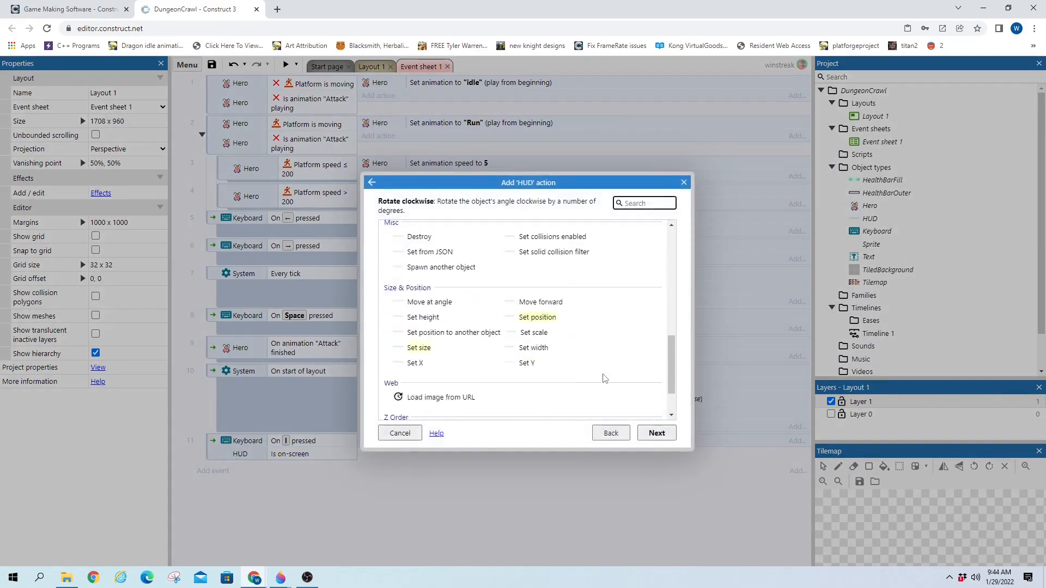
{"action": "double_click", "coordinate": [542, 262]}
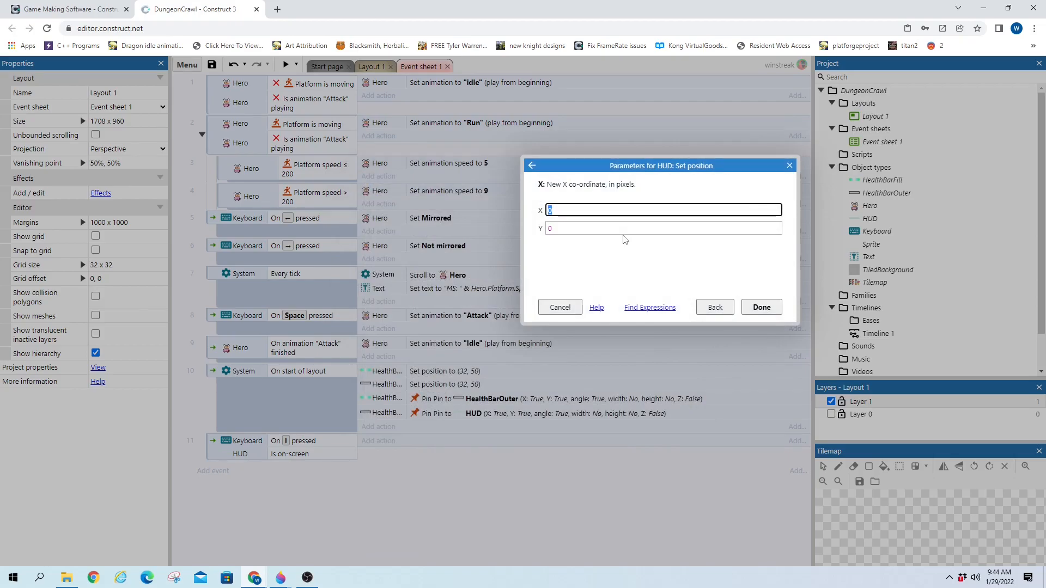
{"action": "type", "text": "HUD.X"}
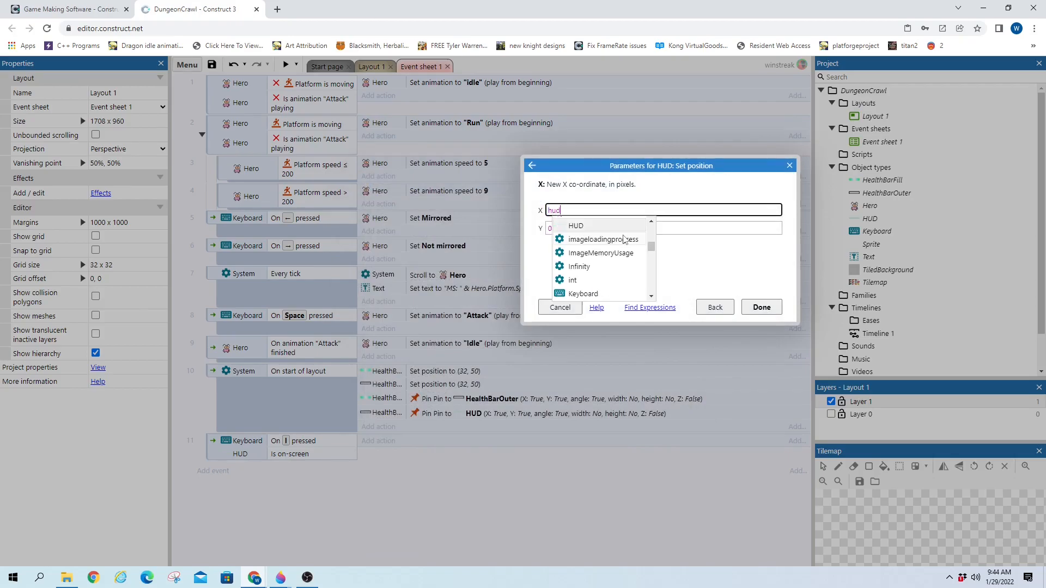
{"action": "key", "text": "Tab"}
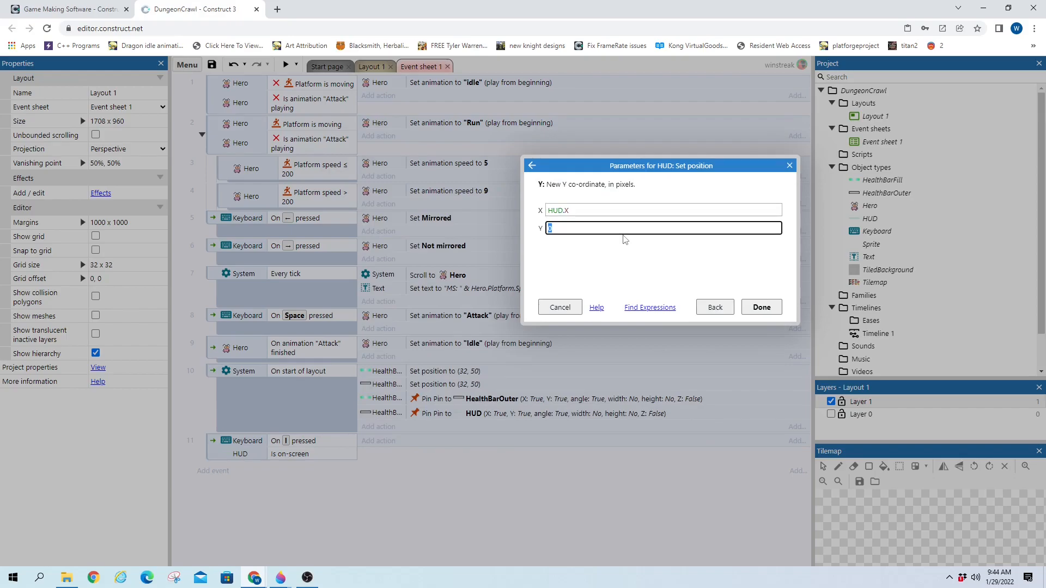
{"action": "type", "text": "hud"}
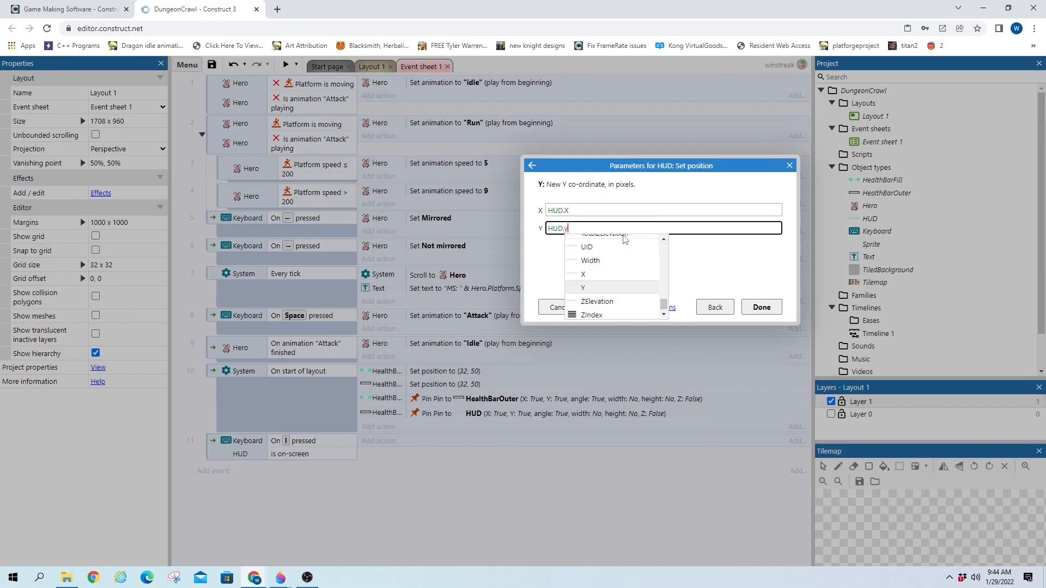
{"action": "key", "text": "Return"}
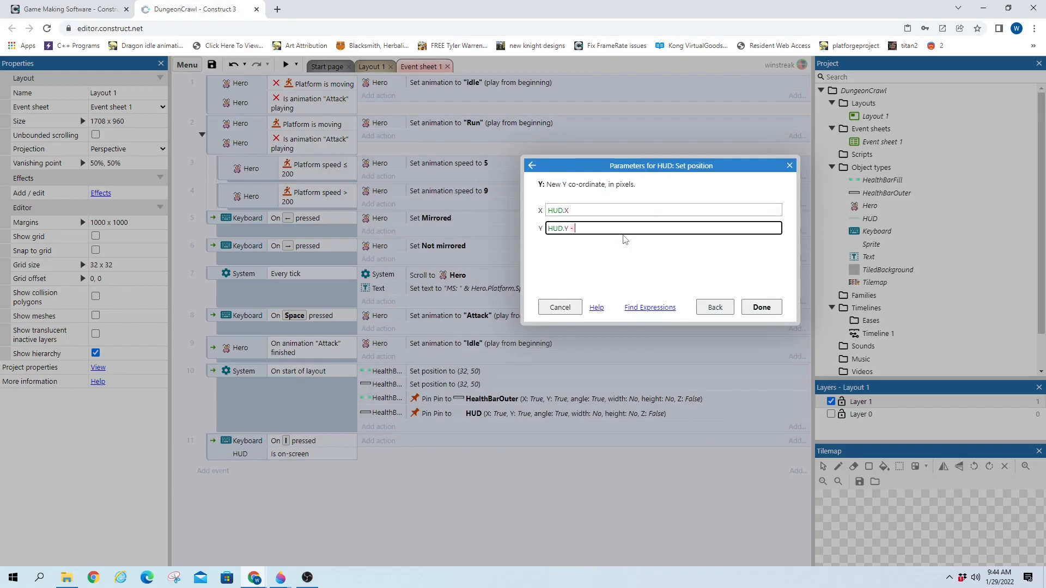
{"action": "type", "text": "- 300"}
{"action": "key", "text": "Return"}
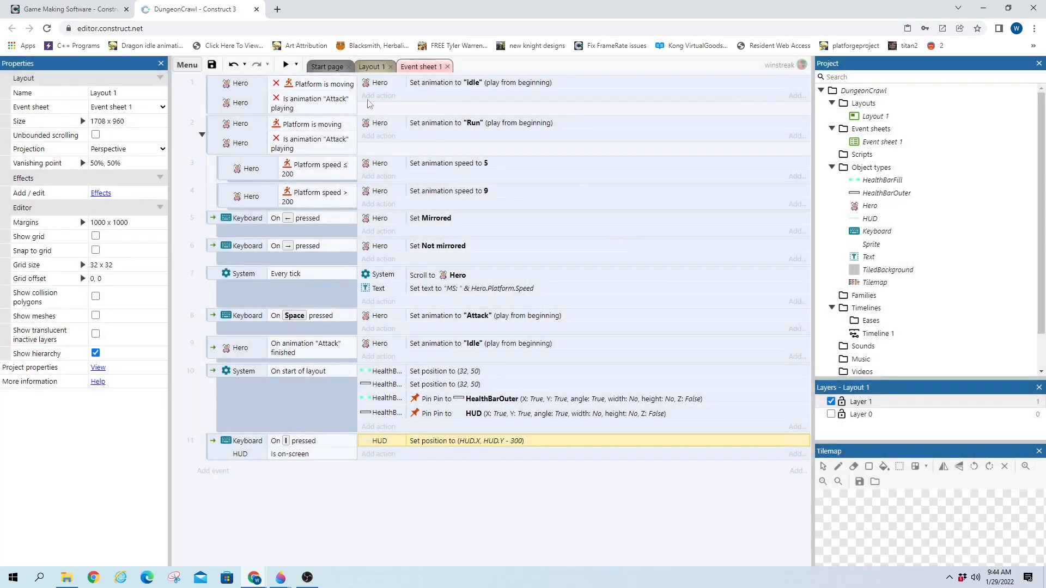
{"action": "left_click", "coordinate": [373, 67]}
Open the HUD's image in the editor and close it without changes
{"action": "left_click", "coordinate": [384, 302]}
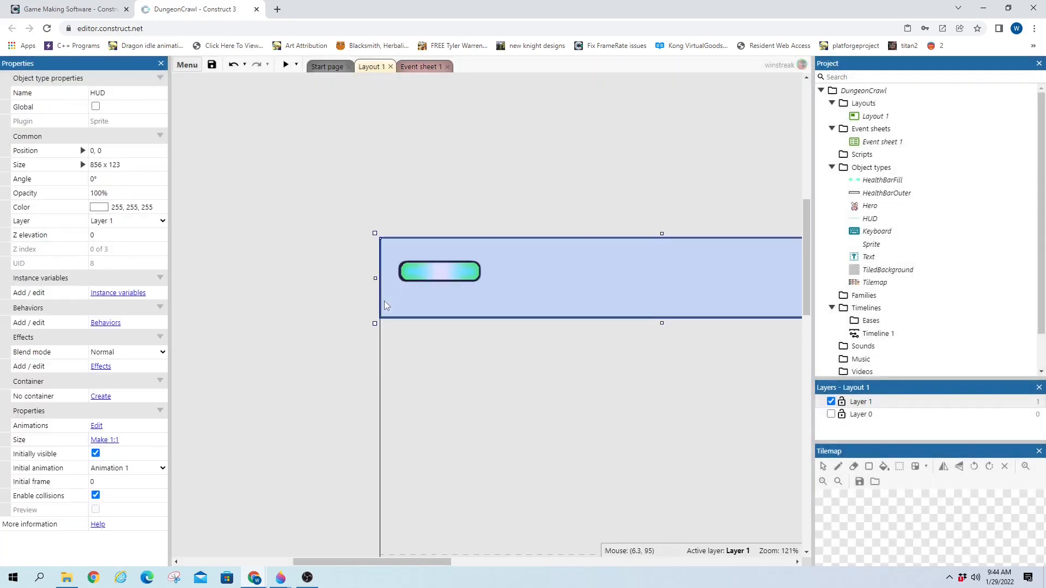
{"action": "double_click", "coordinate": [386, 297]}
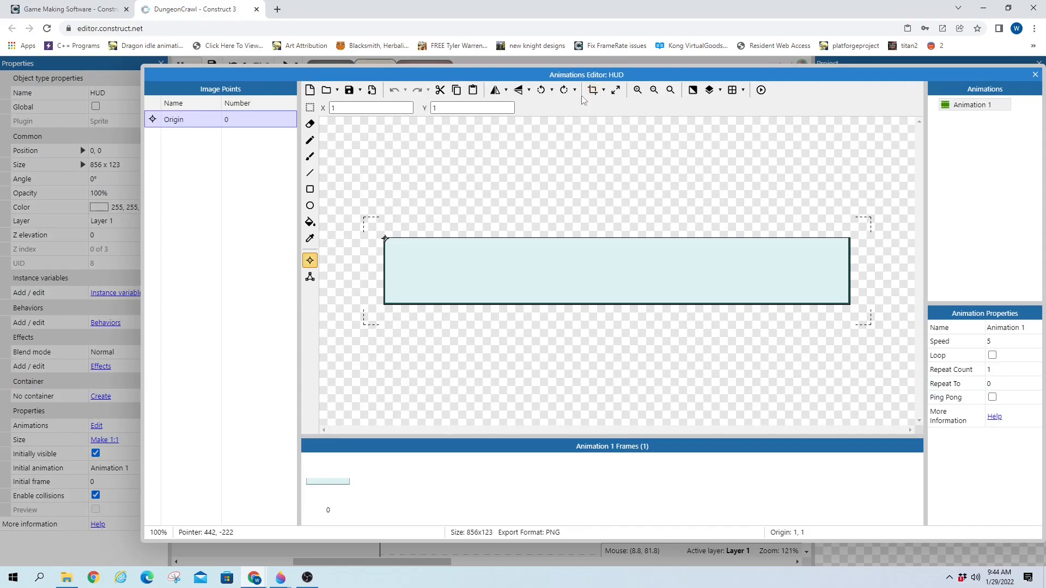
{"action": "left_click", "coordinate": [616, 91]}
{"action": "left_click", "coordinate": [623, 227]}
{"action": "left_click", "coordinate": [1034, 76]}
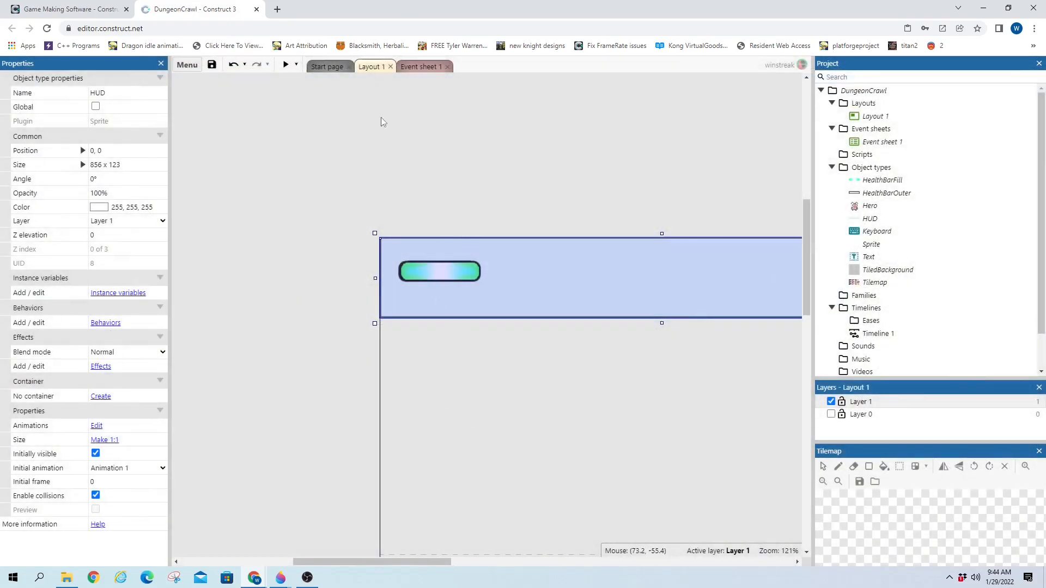
Duplicate event 11 on Event sheet 1 to create event 12
{"action": "left_click", "coordinate": [430, 67]}
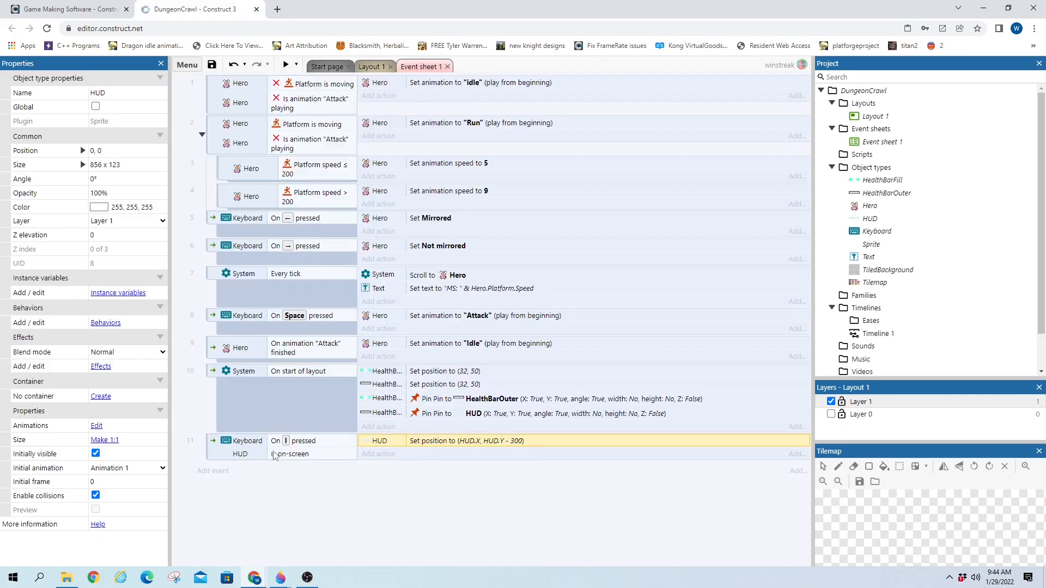
{"action": "left_click", "coordinate": [225, 458]}
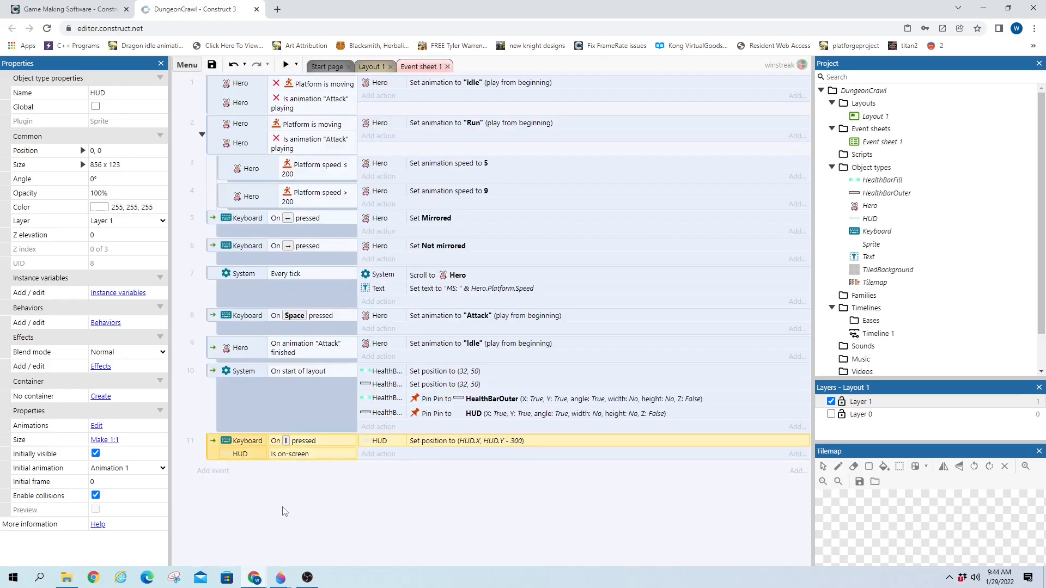
{"action": "key", "text": "ctrl+v"}
{"action": "left_click", "coordinate": [259, 485]}
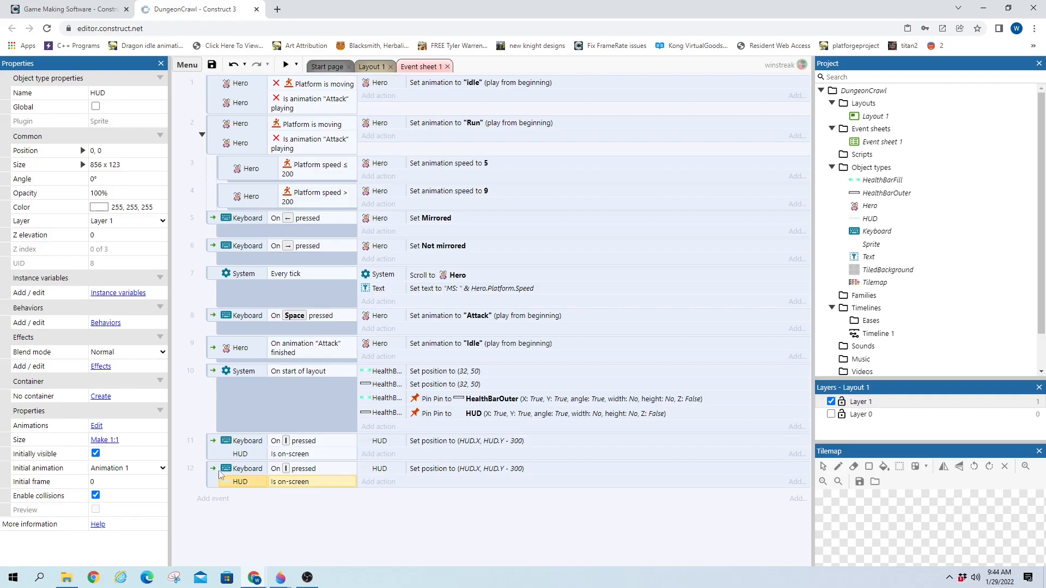
Invert event 12's HUD condition to not on-screen and change its Set position to (0, 0)
{"action": "right_click", "coordinate": [283, 489]}
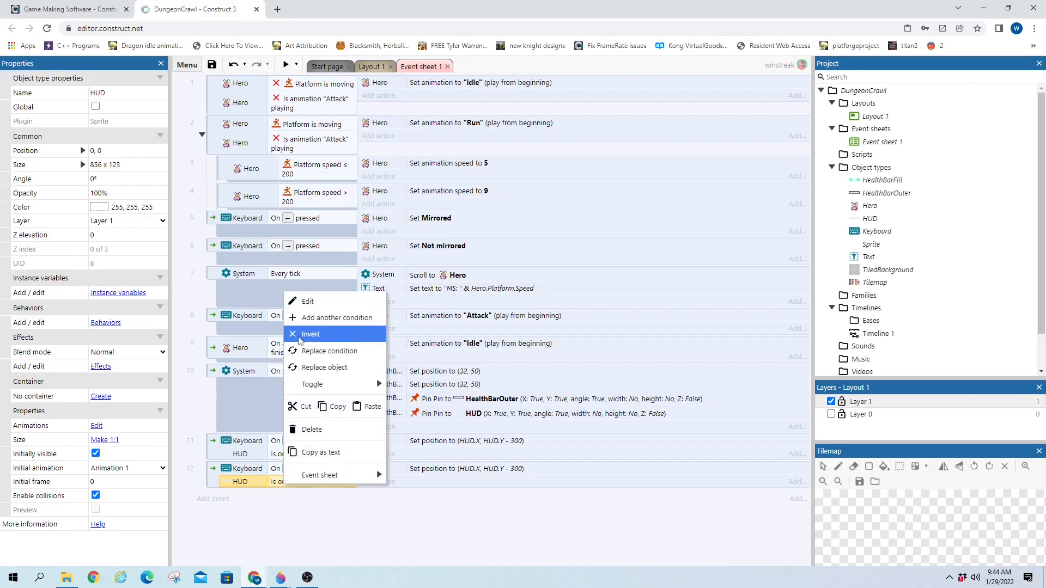
{"action": "left_click", "coordinate": [310, 334]}
{"action": "double_click", "coordinate": [430, 470]}
{"action": "type", "text": "0"}
{"action": "left_click", "coordinate": [607, 228]}
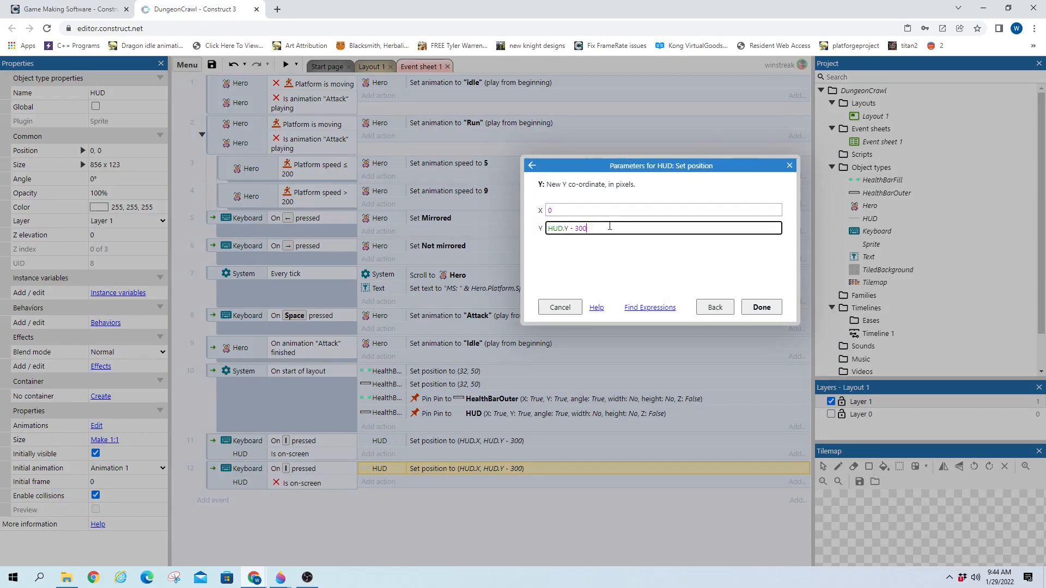
{"action": "left_click_drag", "start_coordinate": [591, 228], "coordinate": [547, 228]}
{"action": "key", "text": "BackSpace"}
{"action": "type", "text": "0"}
{"action": "left_click", "coordinate": [762, 308]}
{"action": "left_click", "coordinate": [381, 66]}
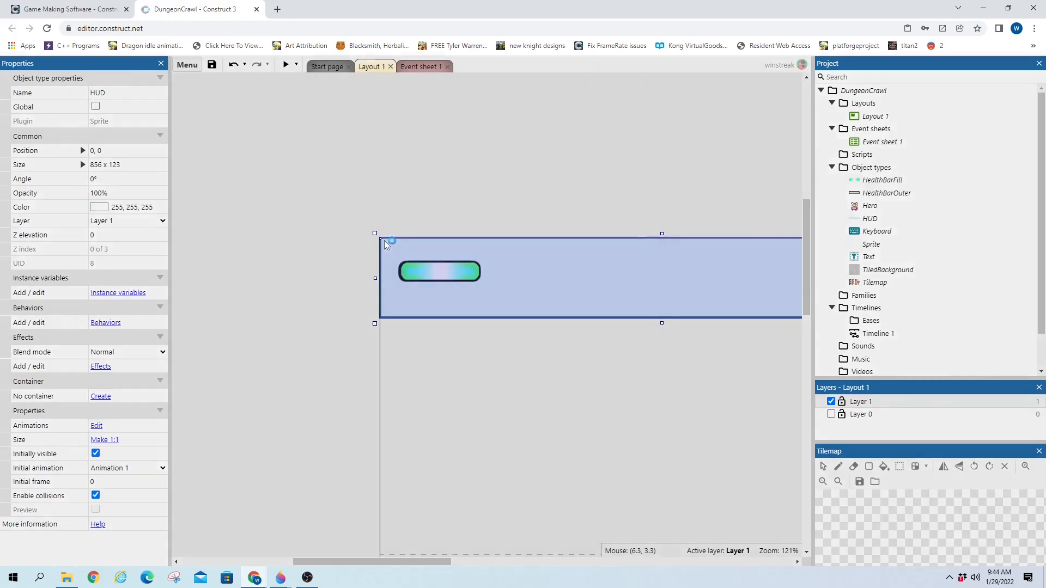
{"action": "double_click", "coordinate": [384, 240]}
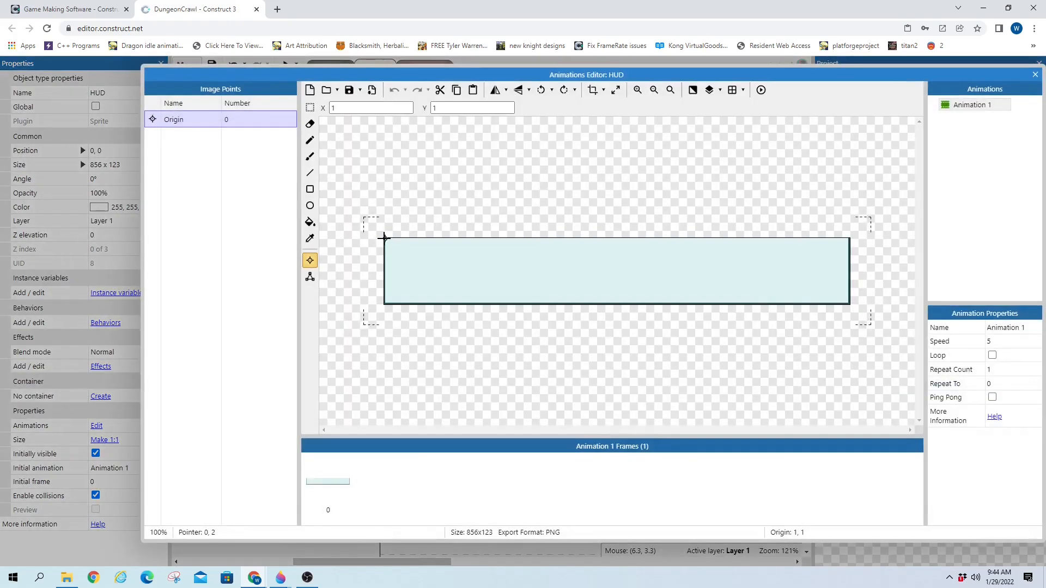
{"action": "left_click", "coordinate": [1035, 75]}
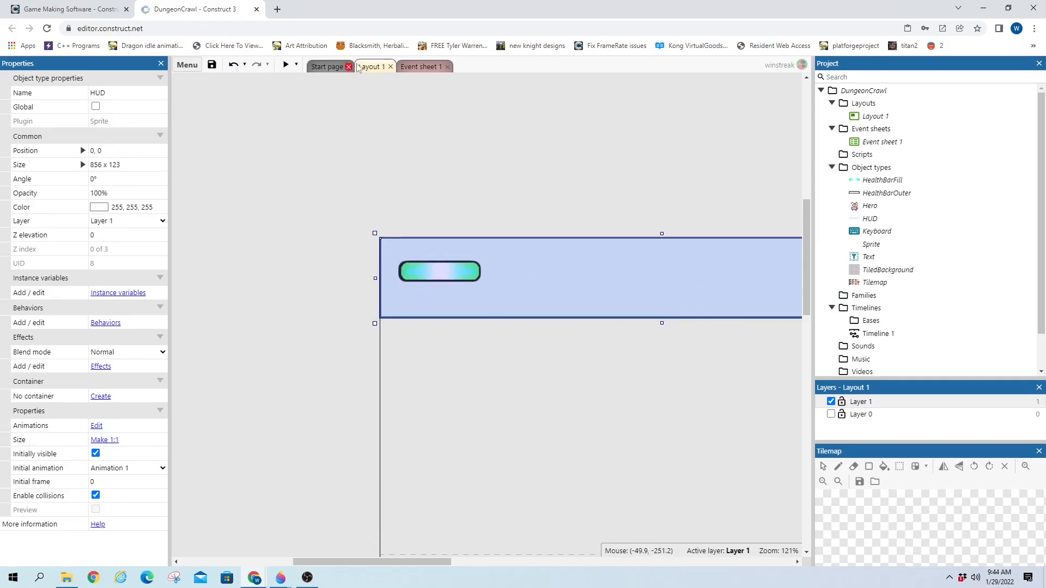
{"action": "left_click_drag", "start_coordinate": [430, 557], "coordinate": [478, 557]}
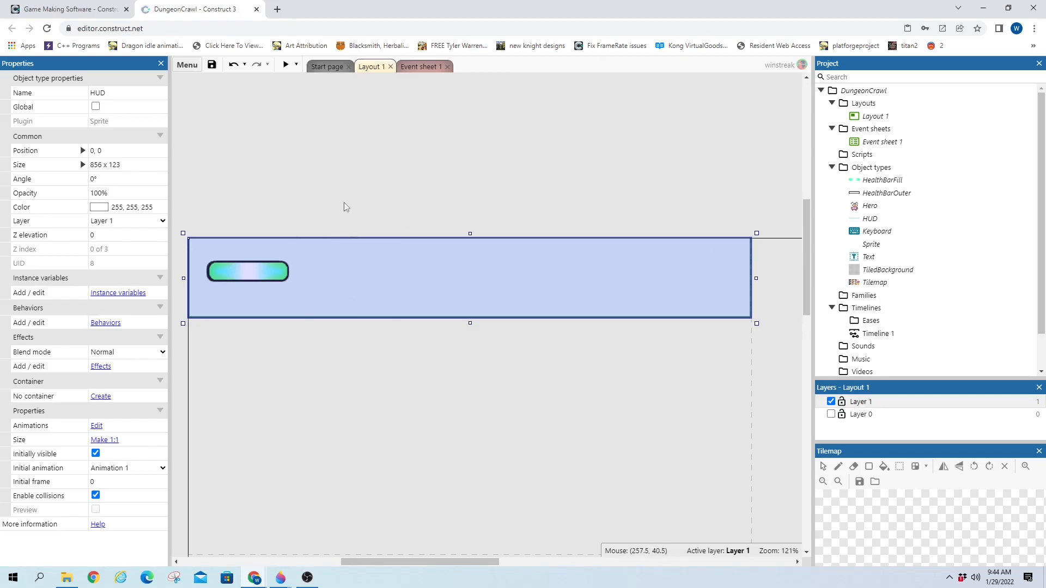
{"action": "left_click", "coordinate": [420, 66]}
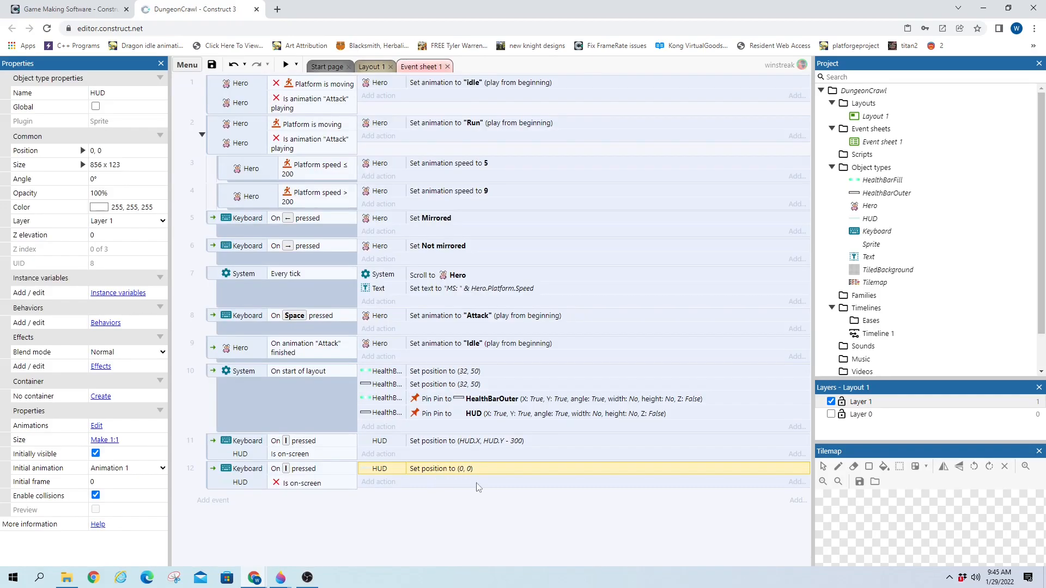
{"action": "left_click", "coordinate": [498, 446]}
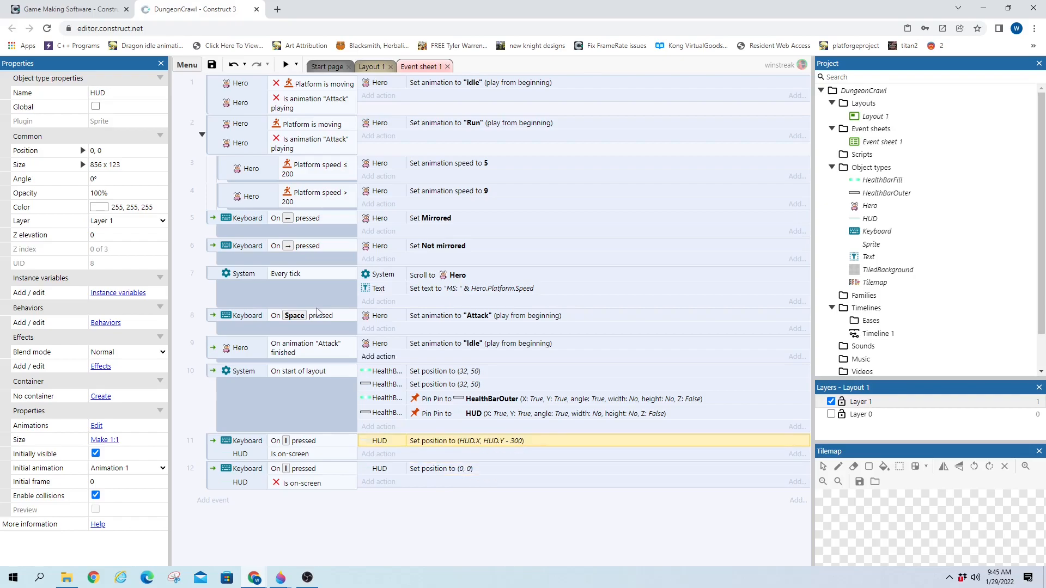
{"action": "left_click", "coordinate": [371, 66]}
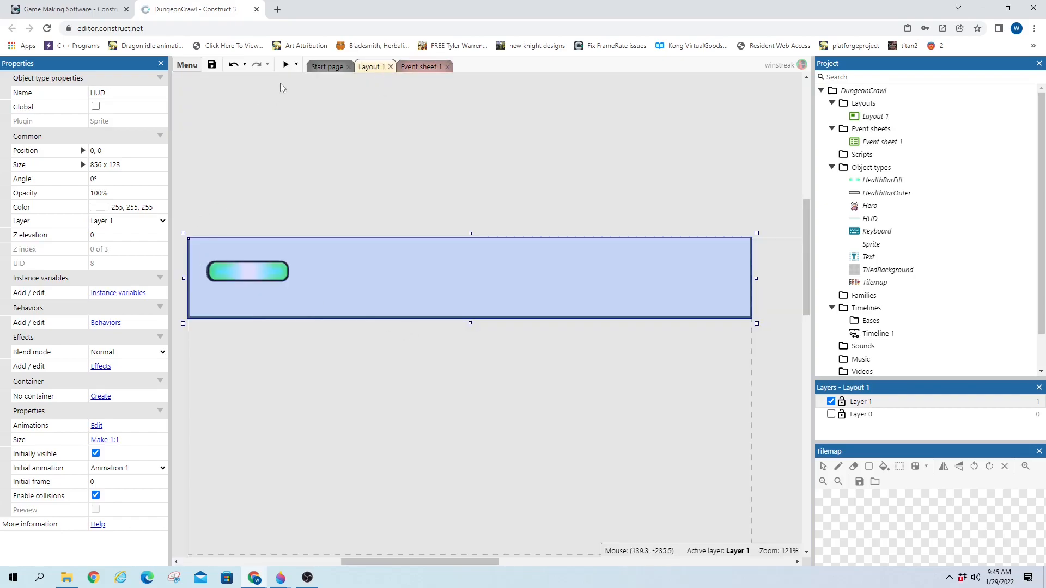
Preview the game to see the HUD bar across the top, then return to Event sheet 1
{"action": "key", "text": "F5"}
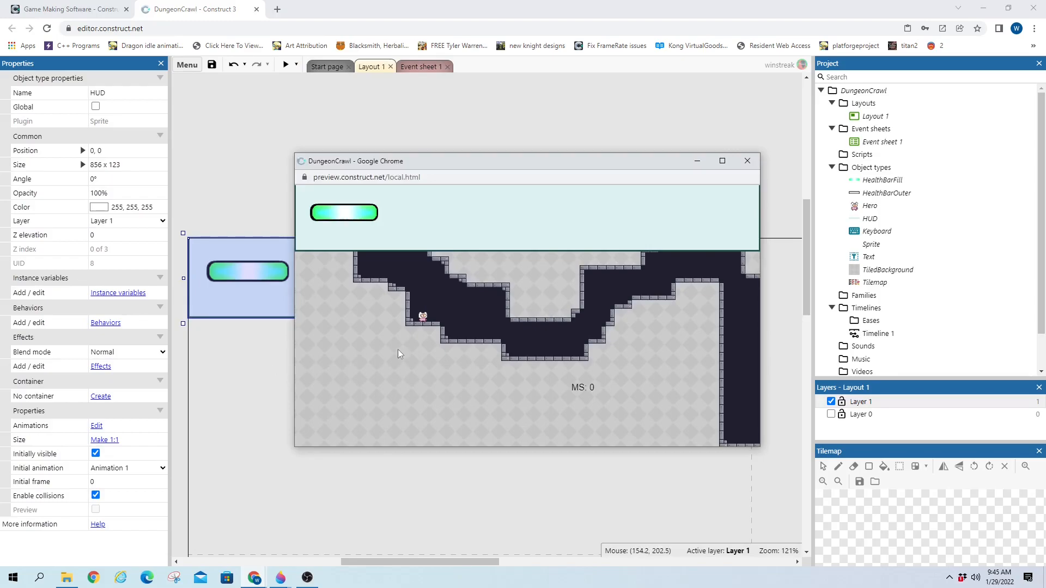
{"action": "left_click", "coordinate": [745, 161]}
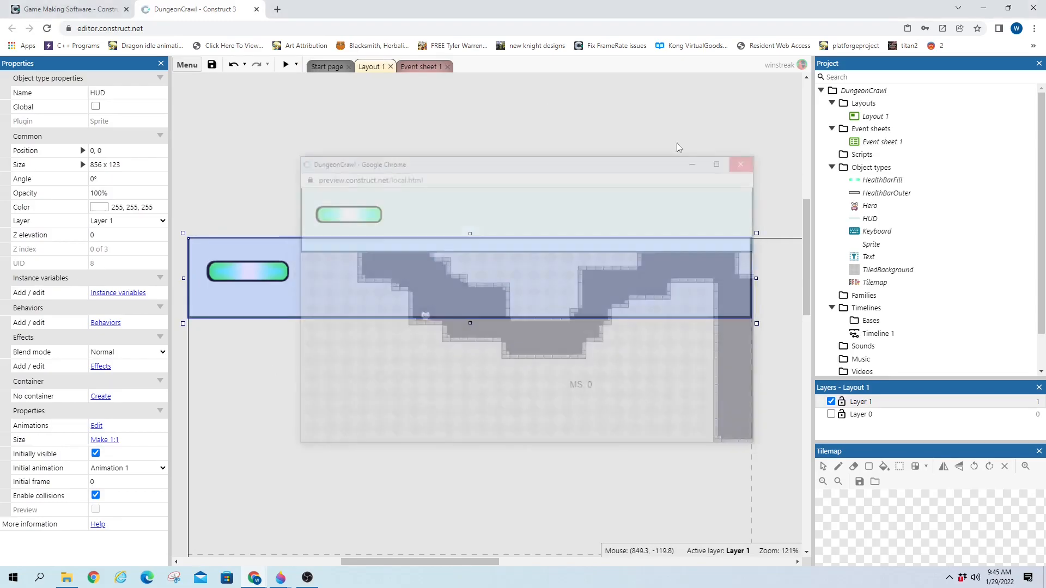
{"action": "left_click", "coordinate": [419, 67]}
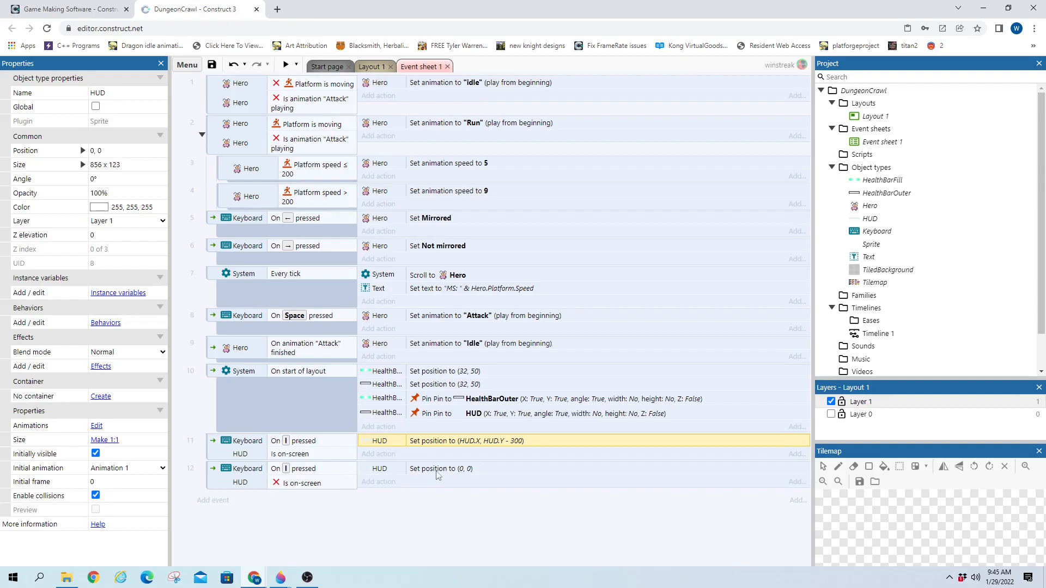
Add a System Wait 0.1 seconds action to event 11 and copy it above event 12's Set position
{"action": "left_click", "coordinate": [378, 455]}
{"action": "double_click", "coordinate": [402, 233]}
{"action": "type", "text": "wa"}
{"action": "double_click", "coordinate": [516, 242]}
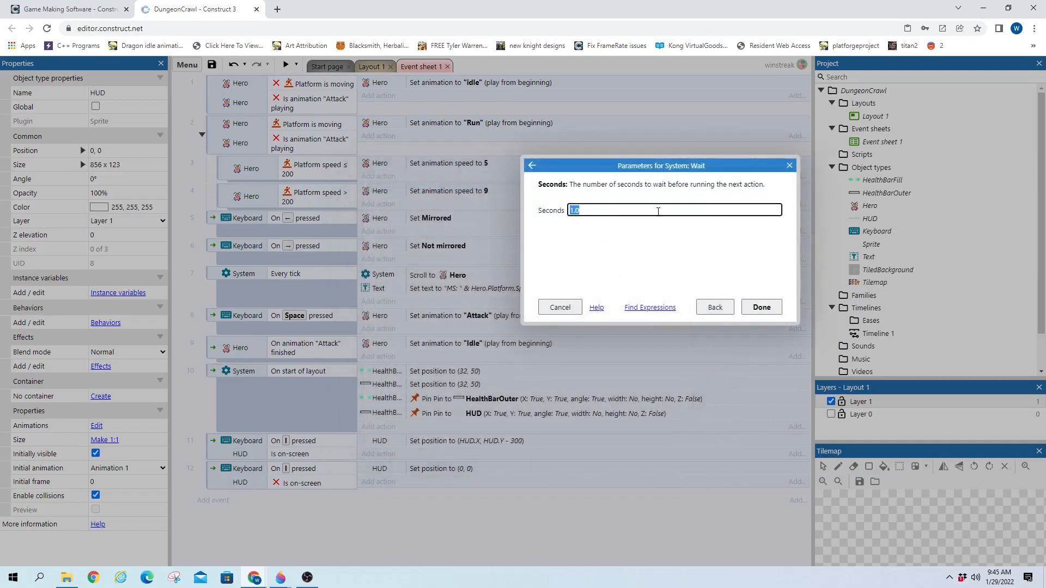
{"action": "type", "text": "0.1"}
{"action": "key", "text": "Return"}
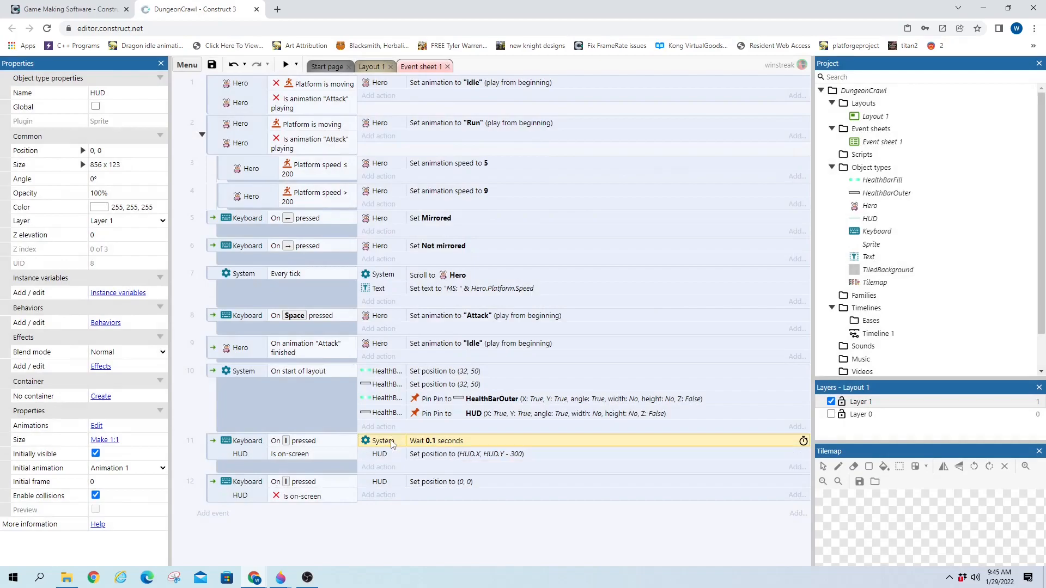
{"action": "key", "text": "ctrl+c"}
{"action": "left_click", "coordinate": [387, 486]}
{"action": "key", "text": "ctrl+v"}
{"action": "left_click_drag", "start_coordinate": [393, 494], "coordinate": [397, 480]}
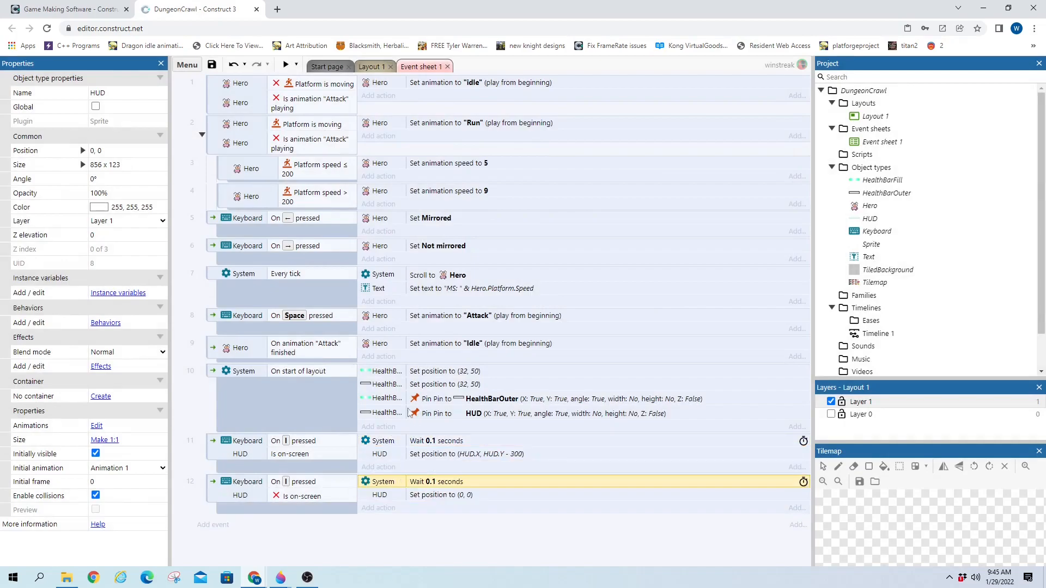
Preview the game, pressing I repeatedly while moving the hero to check the HUD toggles
{"action": "left_click", "coordinate": [286, 65]}
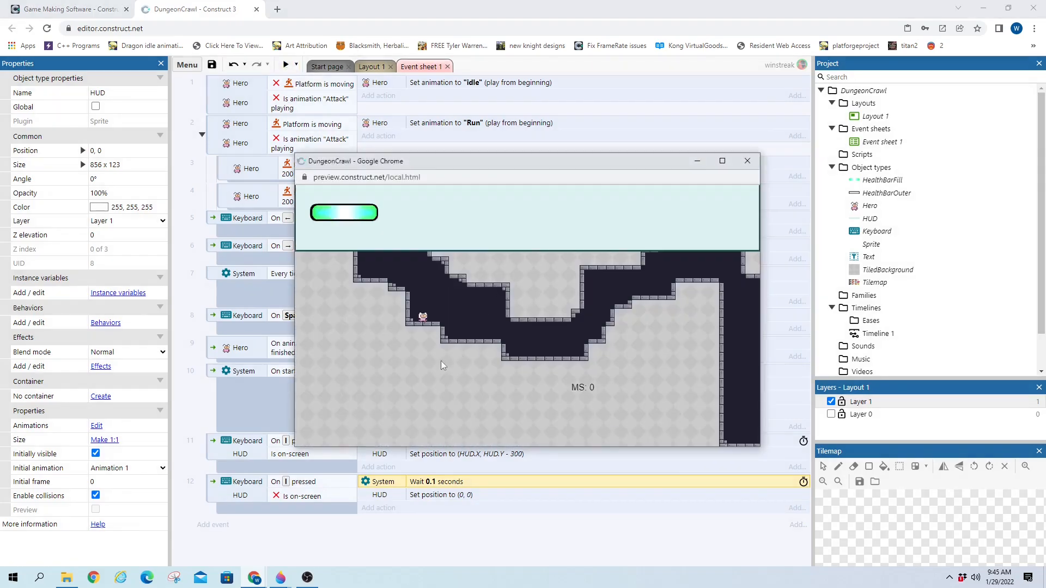
{"action": "key", "text": "i"}
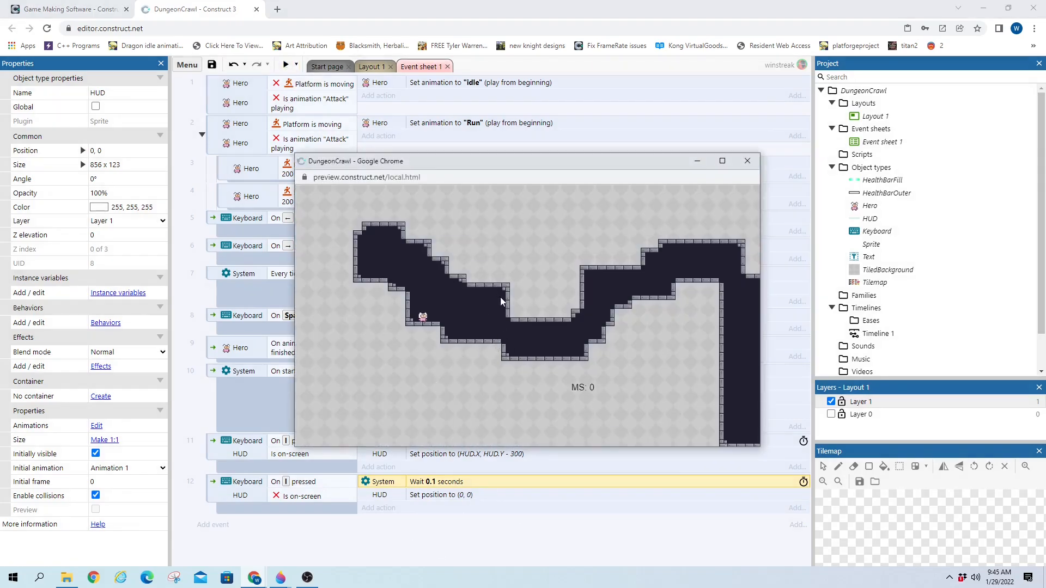
{"action": "key", "text": "i"}
{"action": "key", "text": "Right"}
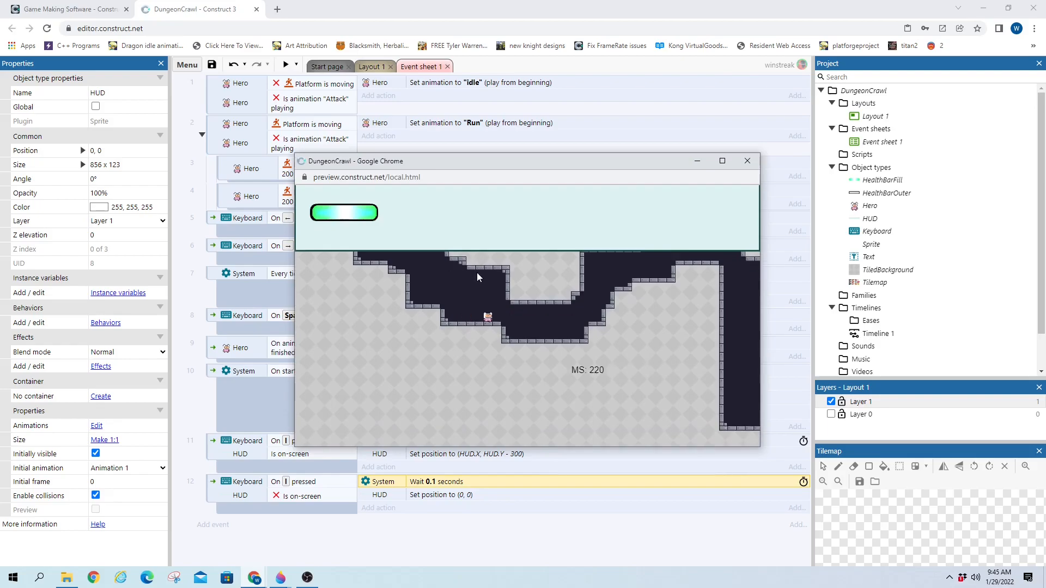
{"action": "key", "text": "i"}
{"action": "key", "text": "Up"}
{"action": "key", "text": "Up"}
{"action": "key", "text": "i"}
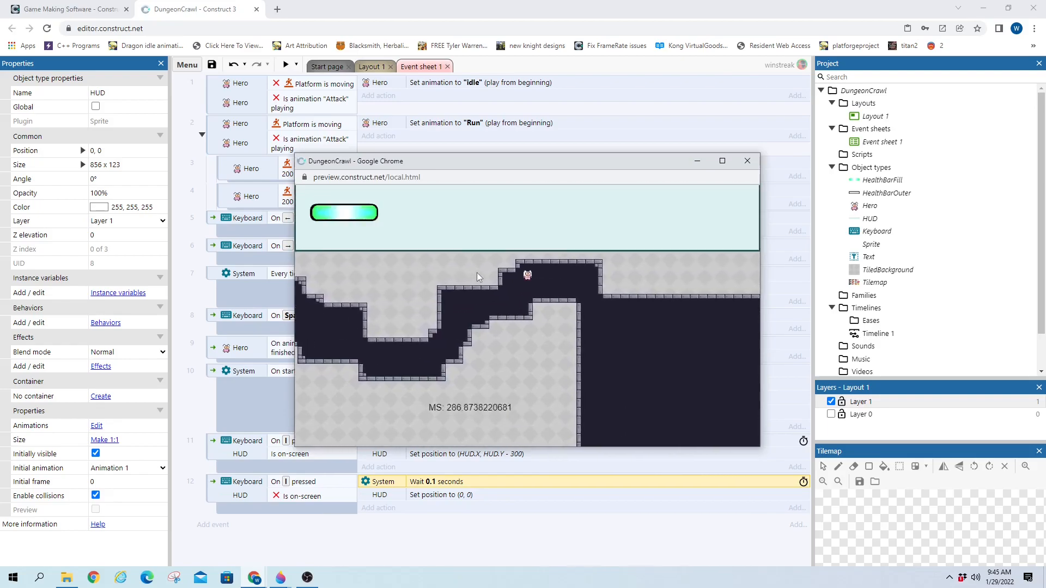
{"action": "key", "text": "i"}
{"action": "key", "text": "Right"}
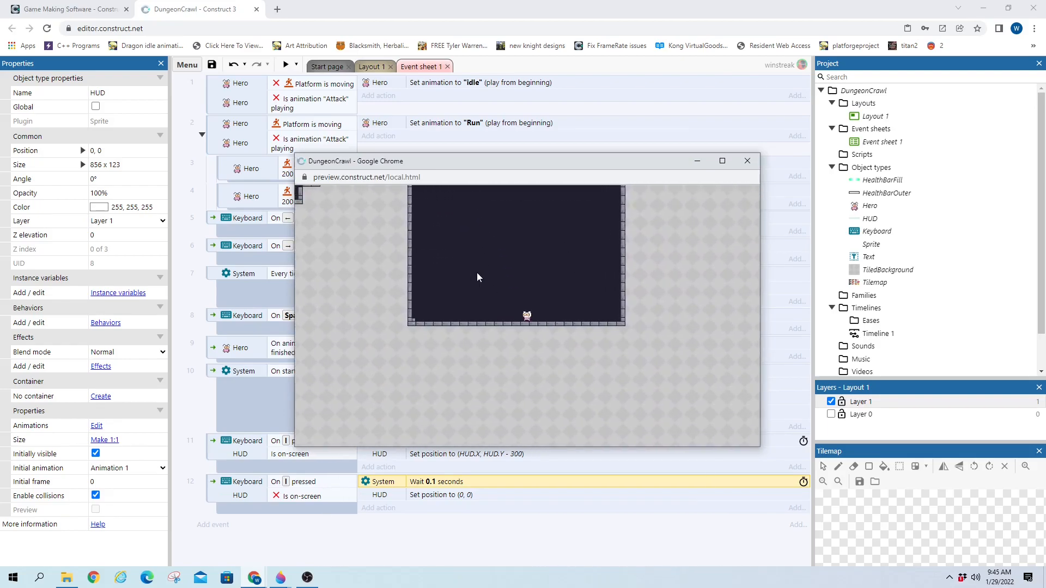
{"action": "key", "text": "i"}
{"action": "key", "text": "Right"}
{"action": "key", "text": "i"}
{"action": "key", "text": "i"}
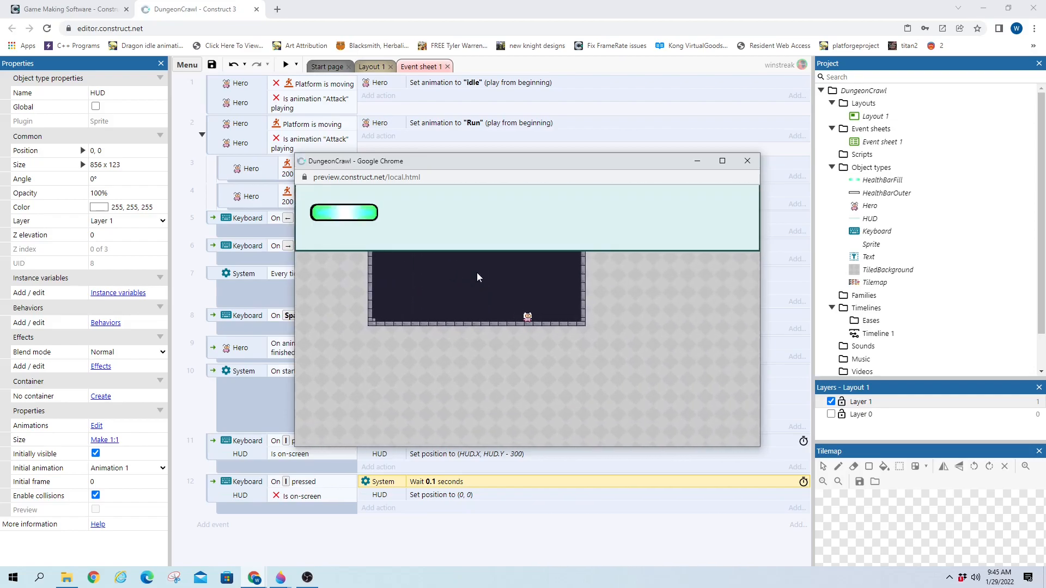
{"action": "left_click", "coordinate": [747, 161]}
Insert a Text object over the HUD health bar, resize it to fit, and name it HPTxt
{"action": "left_click", "coordinate": [368, 66]}
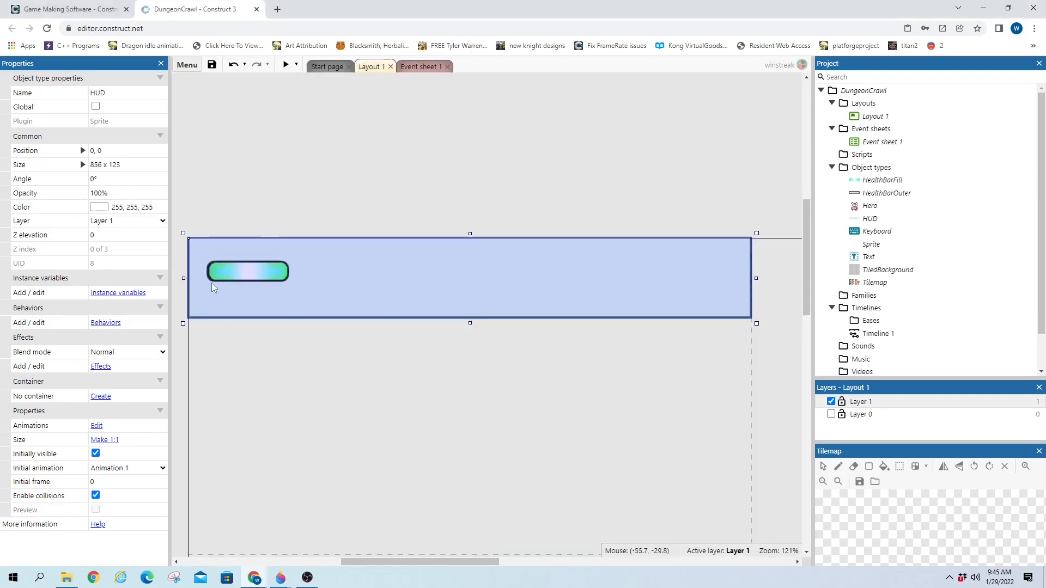
{"action": "left_click_drag", "start_coordinate": [401, 562], "coordinate": [364, 562]}
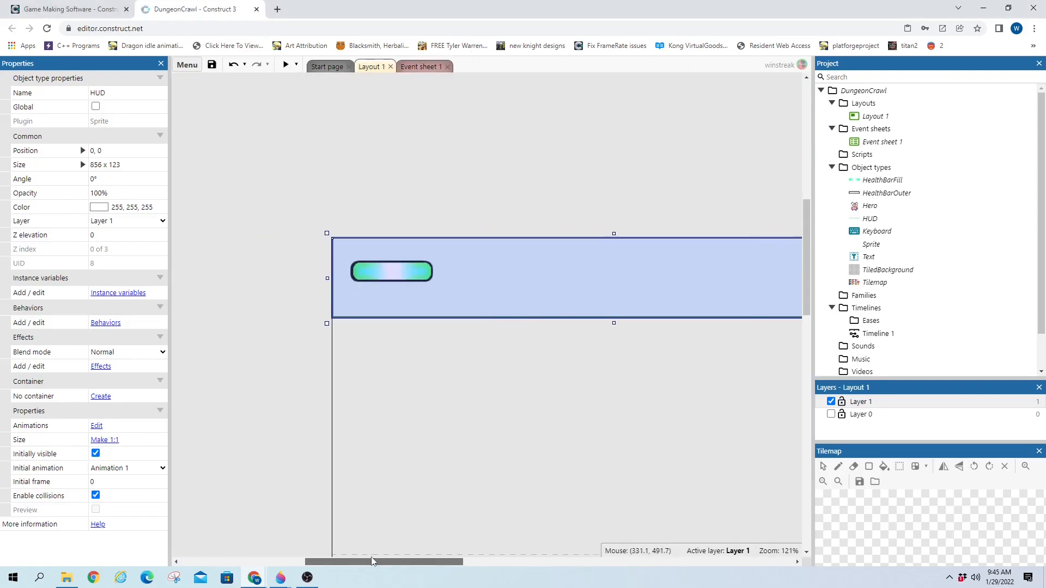
{"action": "double_click", "coordinate": [239, 131]}
{"action": "type", "text": "text"}
{"action": "double_click", "coordinate": [398, 327]}
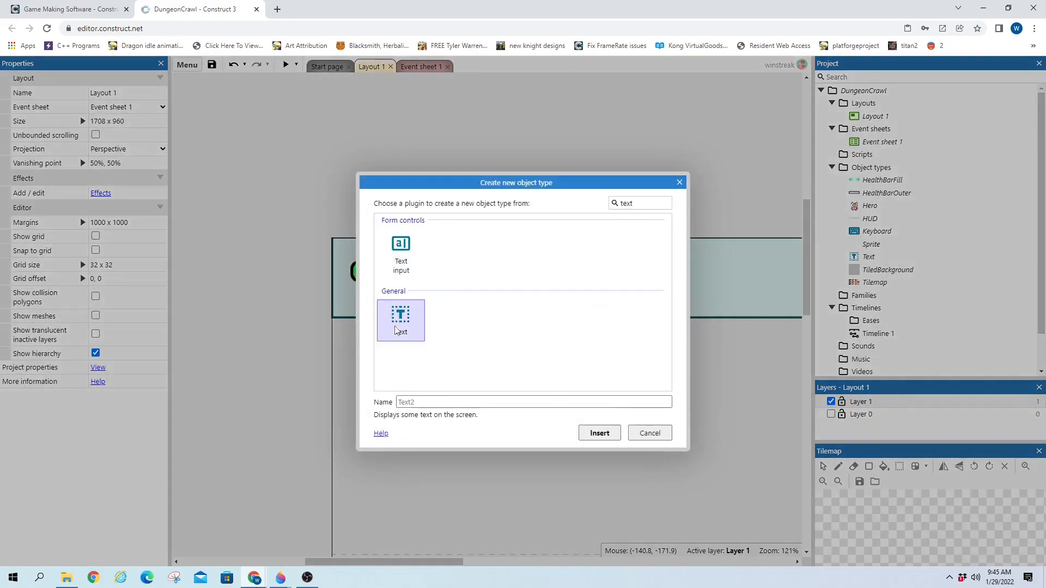
{"action": "left_click", "coordinate": [289, 159]}
{"action": "mouse_move", "coordinate": [423, 184]}
{"action": "left_mouse_down"}
{"action": "mouse_move", "coordinate": [365, 180]}
{"action": "mouse_move", "coordinate": [408, 277]}
{"action": "left_mouse_up"}
{"action": "left_click", "coordinate": [119, 95]}
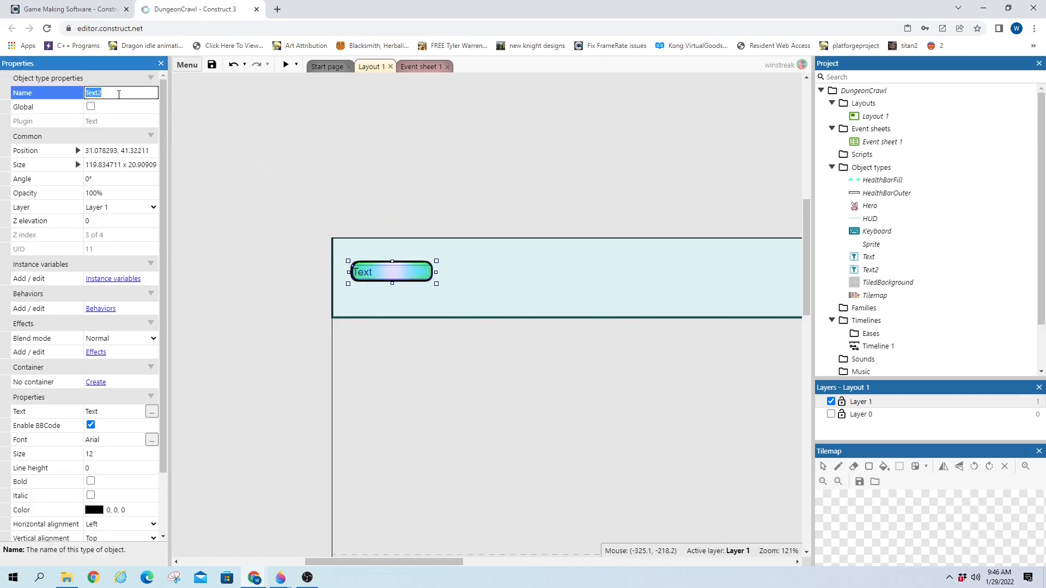
{"action": "type", "text": "hp"}
Confirm the name HPTxt and set its vertical and horizontal alignment to Center
{"action": "key", "text": "Return"}
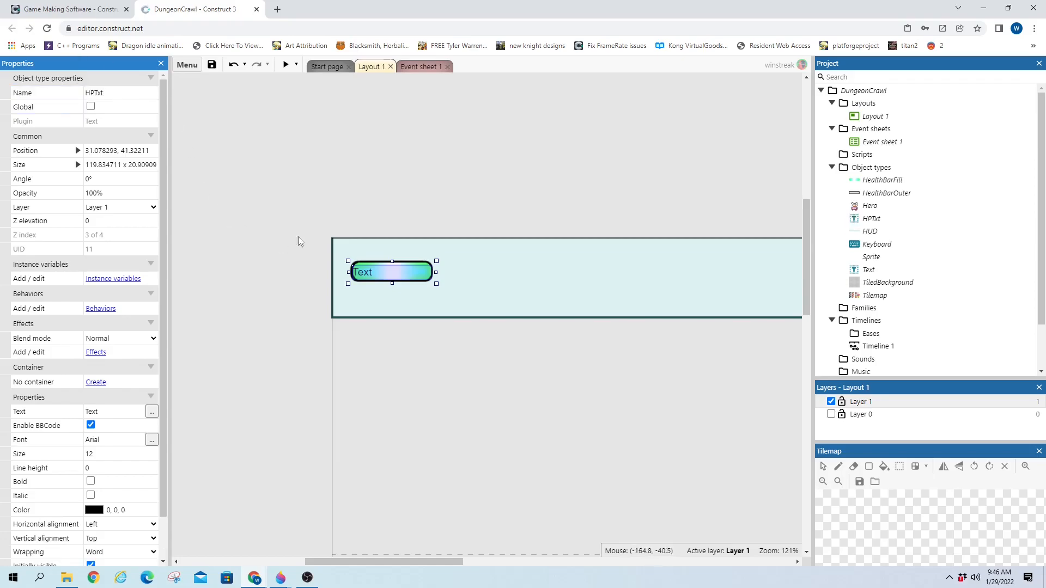
{"action": "left_click_drag", "start_coordinate": [392, 262], "coordinate": [391, 259]}
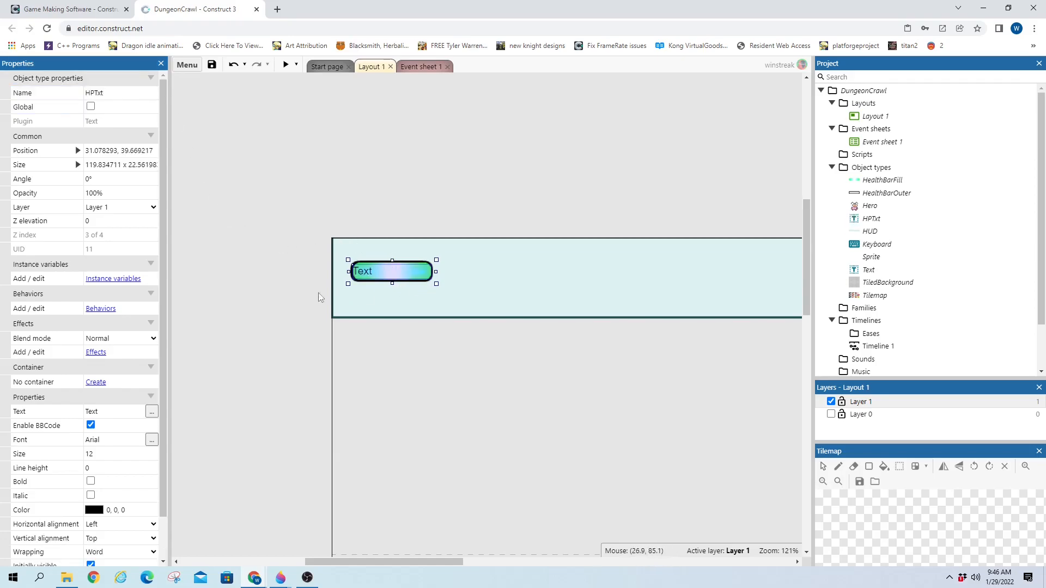
{"action": "scroll", "coordinate": [38, 504], "scroll_direction": "down", "scroll_amount": 1}
{"action": "left_click", "coordinate": [120, 492]}
{"action": "left_click", "coordinate": [120, 493]}
{"action": "left_click", "coordinate": [107, 510]}
{"action": "left_click", "coordinate": [107, 480]}
{"action": "left_click", "coordinate": [104, 496]}
{"action": "key", "text": "Up"}
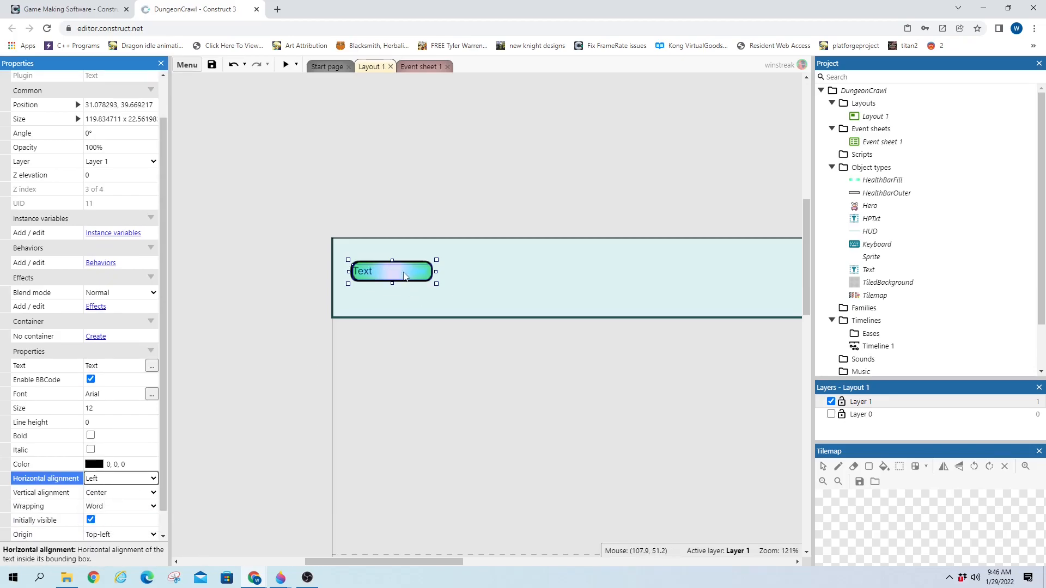
{"action": "key", "text": "Down"}
{"action": "left_click", "coordinate": [395, 277]}
{"action": "key", "text": "Up"}
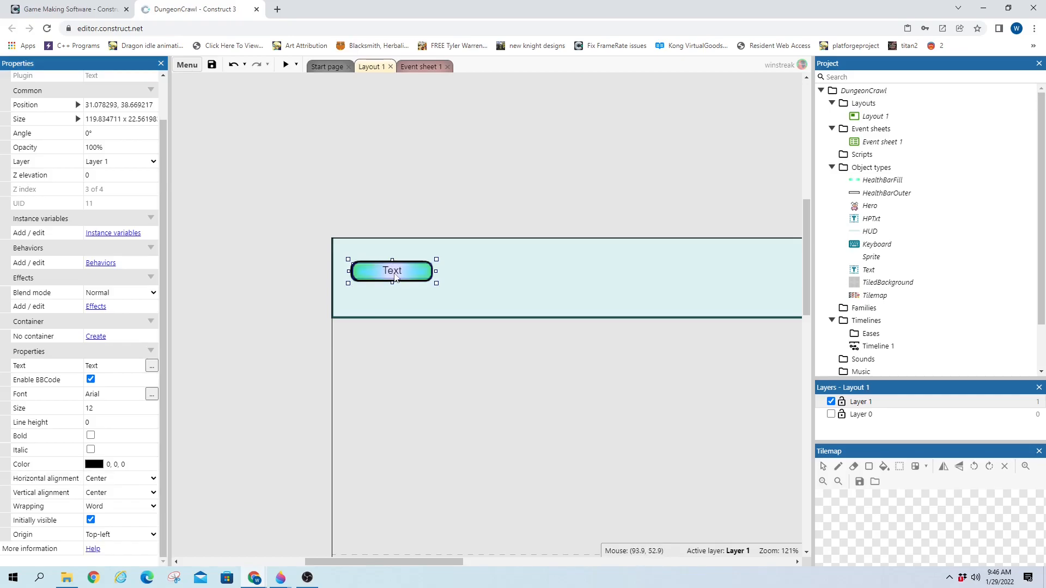
{"action": "left_click_drag", "start_coordinate": [434, 271], "coordinate": [434, 271]}
{"action": "left_click", "coordinate": [218, 406]}
{"action": "left_click", "coordinate": [393, 271]}
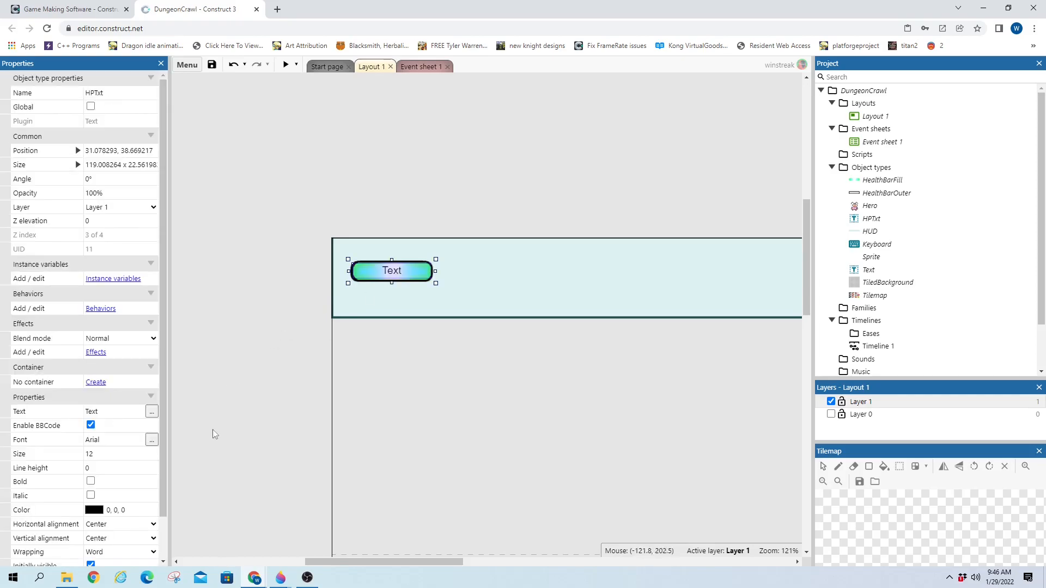
Set HPTxt's text to ??/??
{"action": "left_click", "coordinate": [131, 411]}
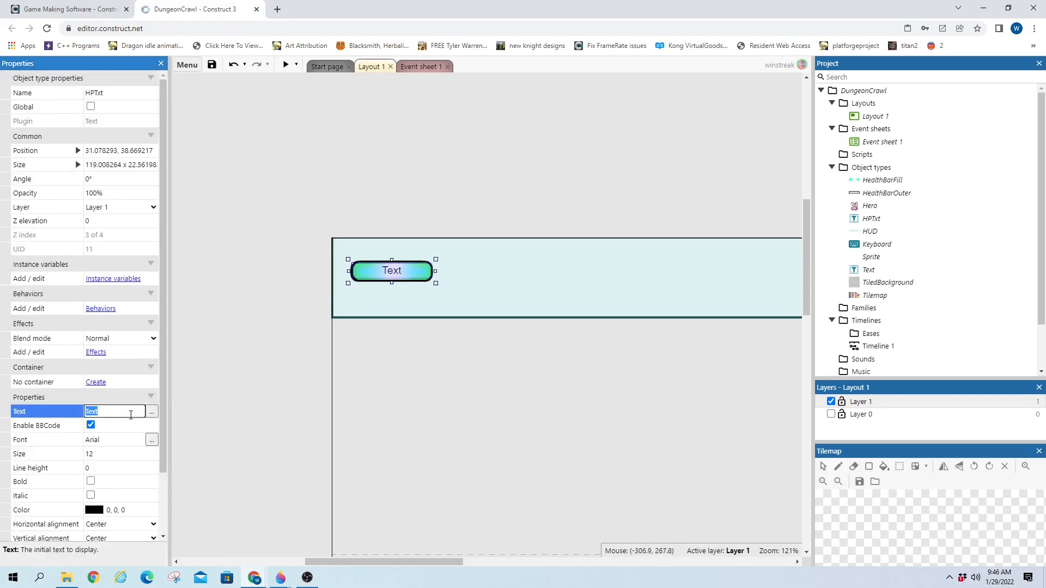
{"action": "type", "text": "??"}
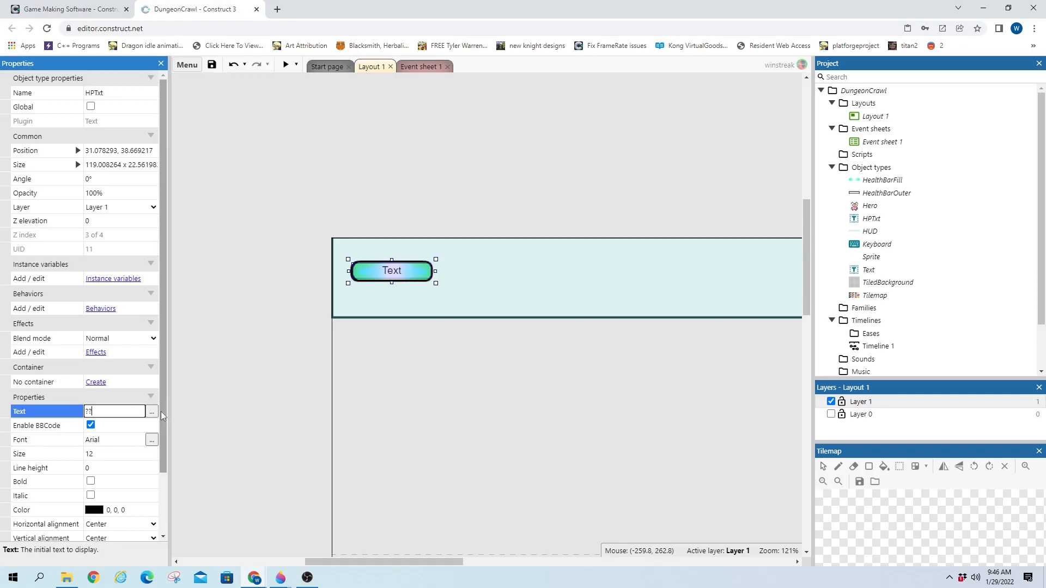
{"action": "type", "text": "/??"}
{"action": "key", "text": "Tab"}
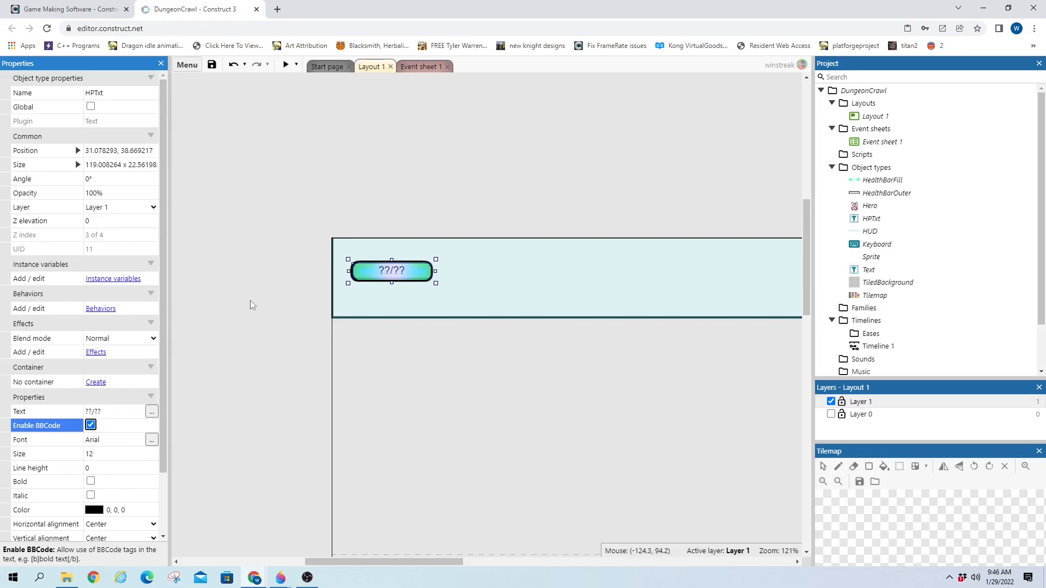
{"action": "left_click", "coordinate": [278, 272]}
{"action": "left_click", "coordinate": [401, 272]}
Insert a second Text object at the HUD's right end, enlarge it to about 233 x 95, and name it statsText
{"action": "double_click", "coordinate": [268, 147]}
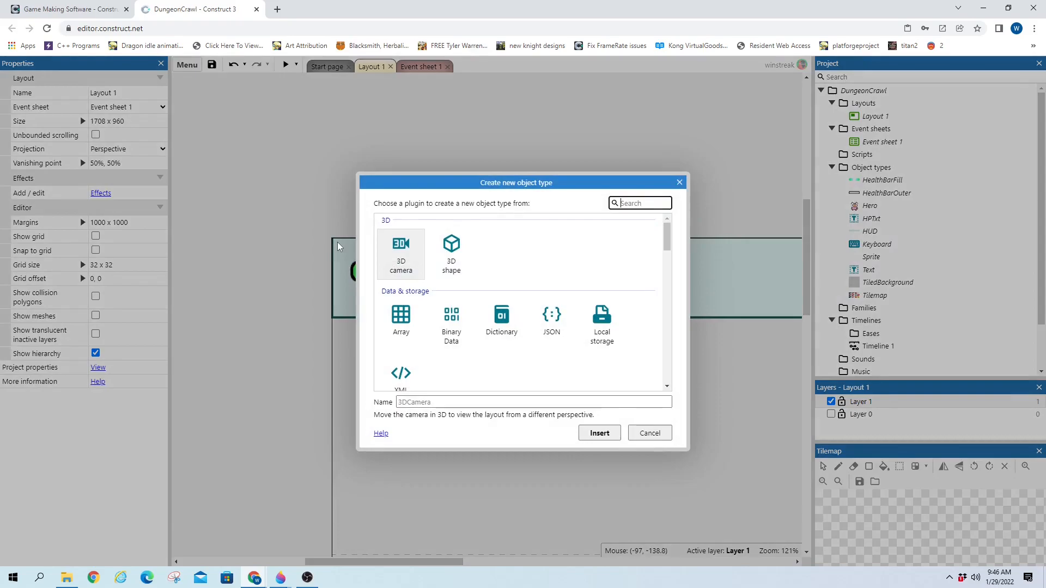
{"action": "type", "text": "text"}
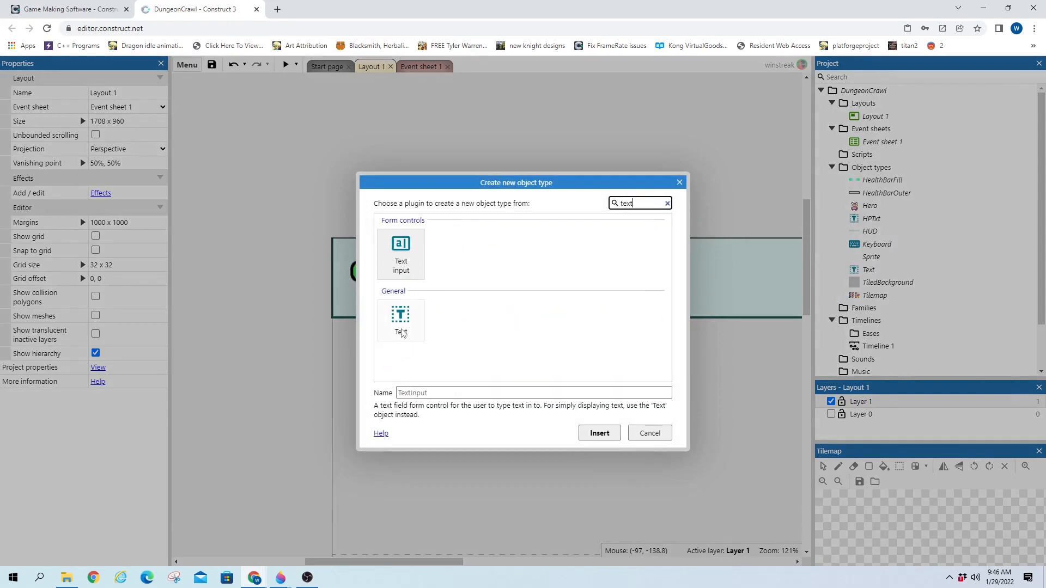
{"action": "double_click", "coordinate": [401, 315]}
{"action": "left_click", "coordinate": [580, 179]}
{"action": "left_click_drag", "start_coordinate": [650, 193], "coordinate": [555, 261]}
{"action": "left_click_drag", "start_coordinate": [619, 269], "coordinate": [640, 312]}
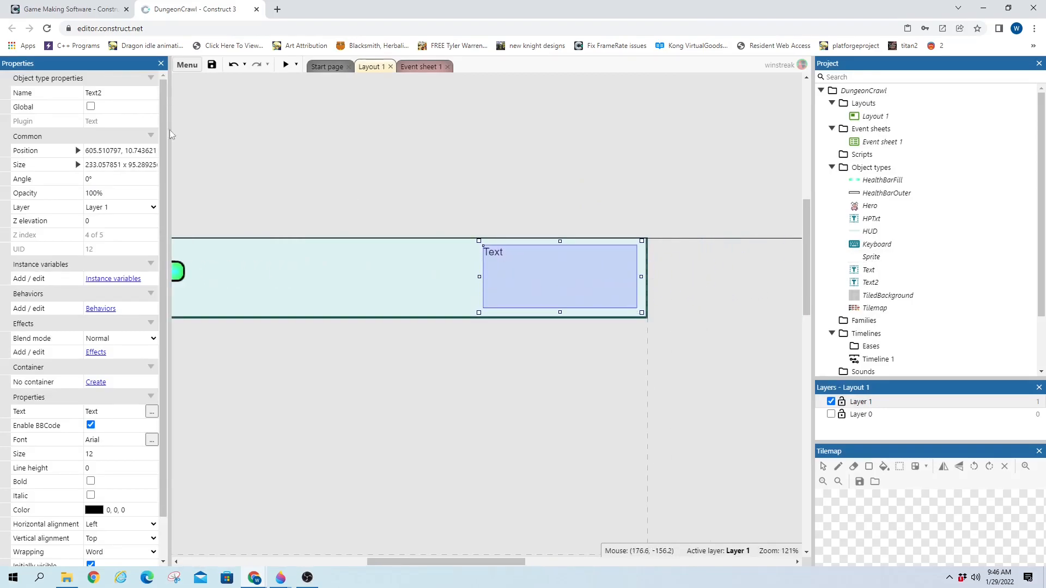
{"action": "left_click", "coordinate": [131, 94]}
{"action": "type", "text": "stats"}
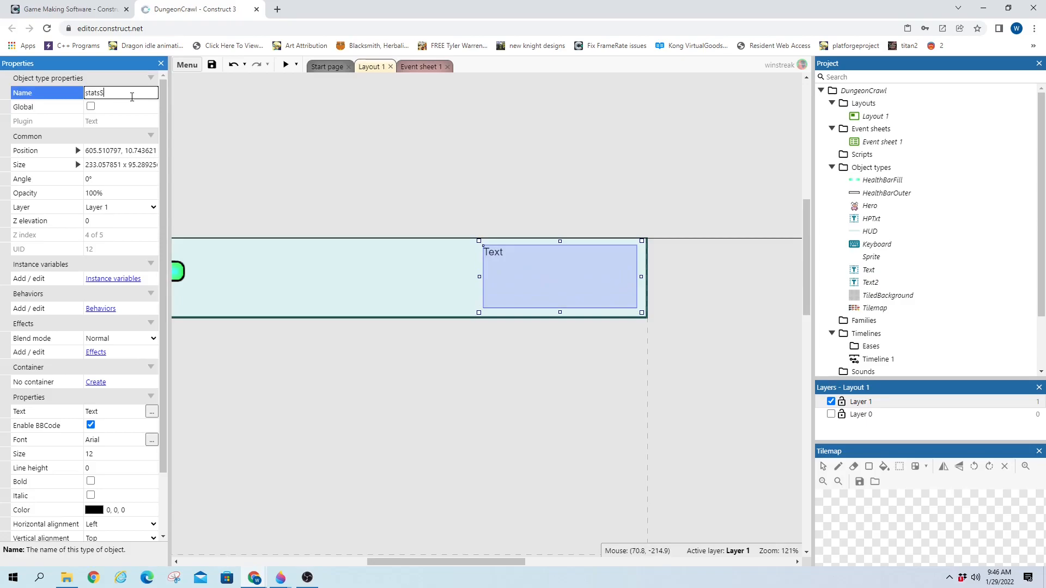
{"action": "key", "text": "Return"}
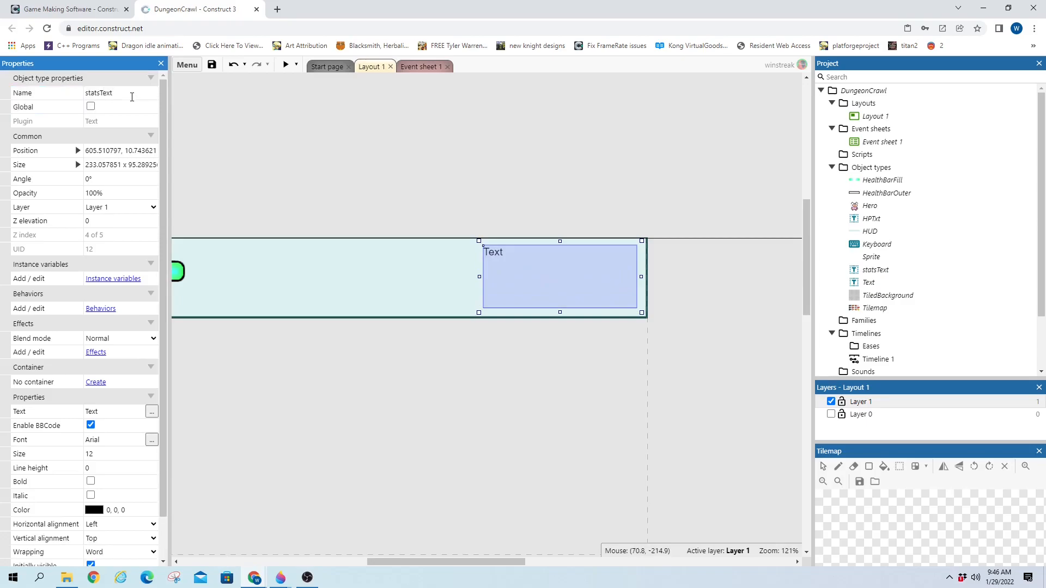
{"action": "mouse_move", "coordinate": [476, 560]}
{"action": "left_mouse_down"}
{"action": "mouse_move", "coordinate": [432, 561]}
{"action": "mouse_move", "coordinate": [467, 561]}
{"action": "left_mouse_up"}
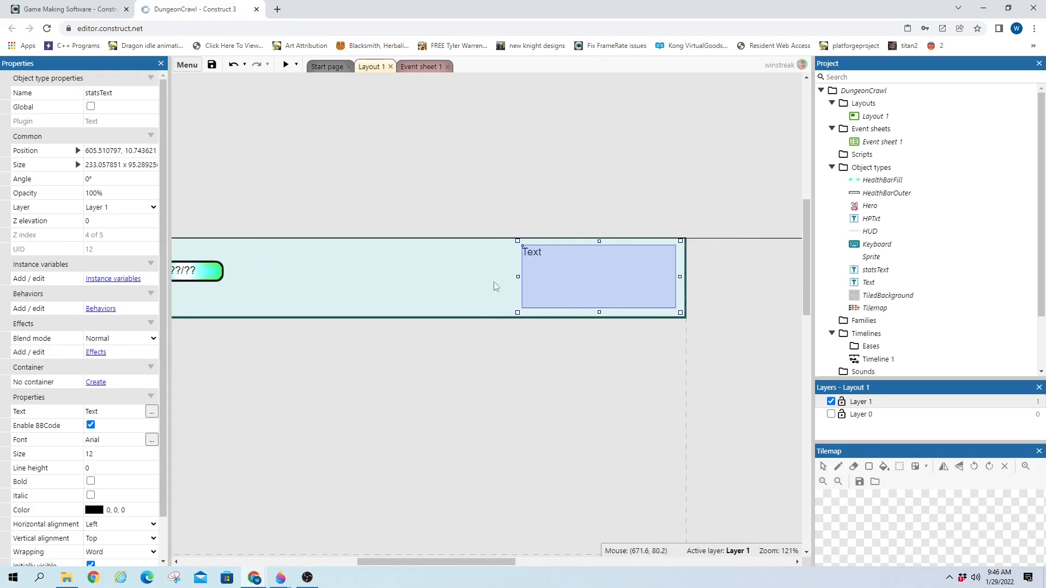
Add the Pin behavior to the HPTxt ??/?? text object
{"action": "left_click", "coordinate": [191, 269]}
{"action": "left_click", "coordinate": [102, 309]}
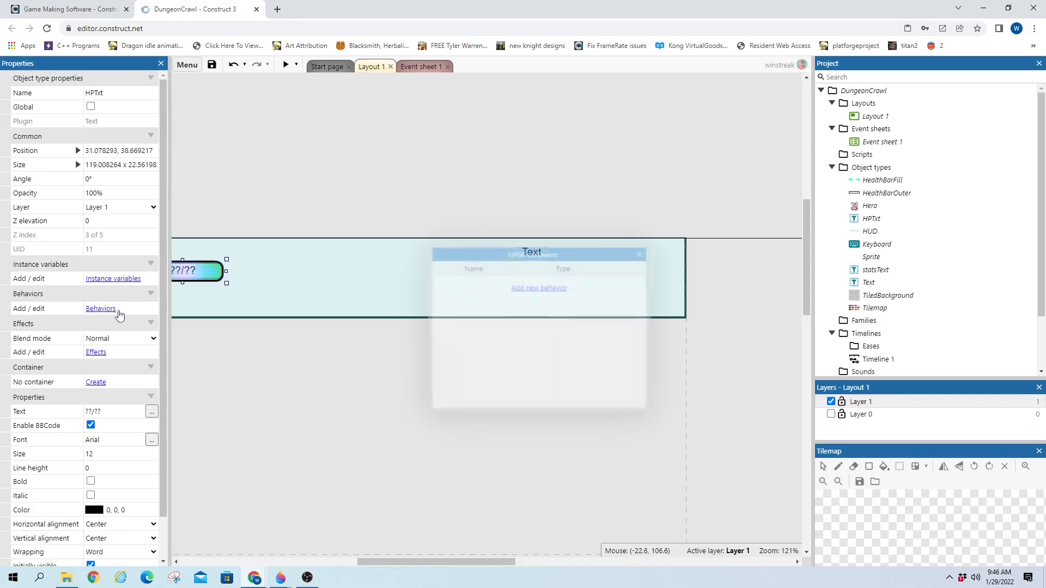
{"action": "left_click", "coordinate": [554, 294]}
{"action": "type", "text": "pin"}
{"action": "double_click", "coordinate": [400, 252]}
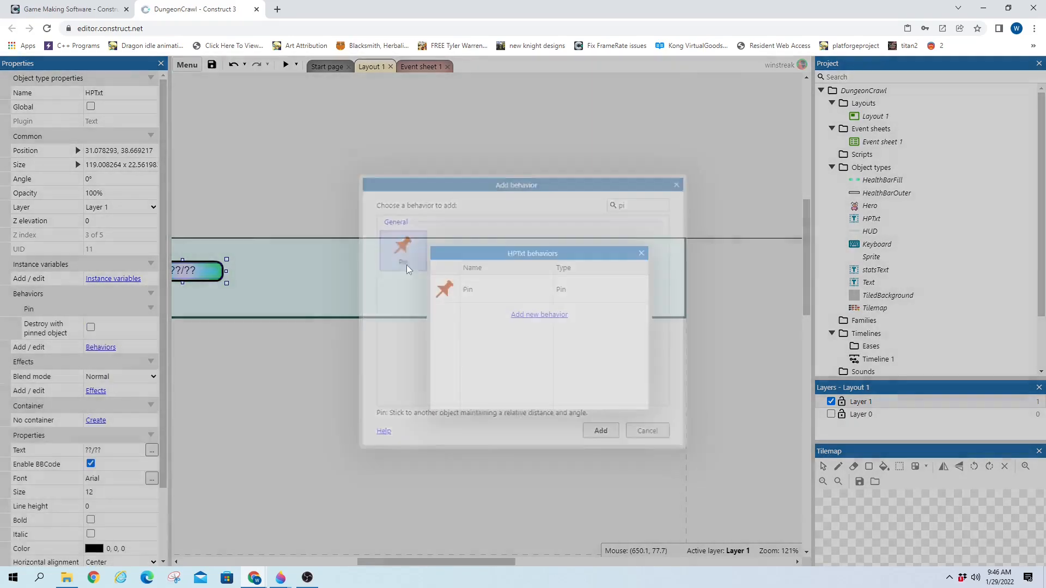
{"action": "key", "text": "Escape"}
Add the Pin behavior to the statsText box on the HUD
{"action": "double_click", "coordinate": [576, 286]}
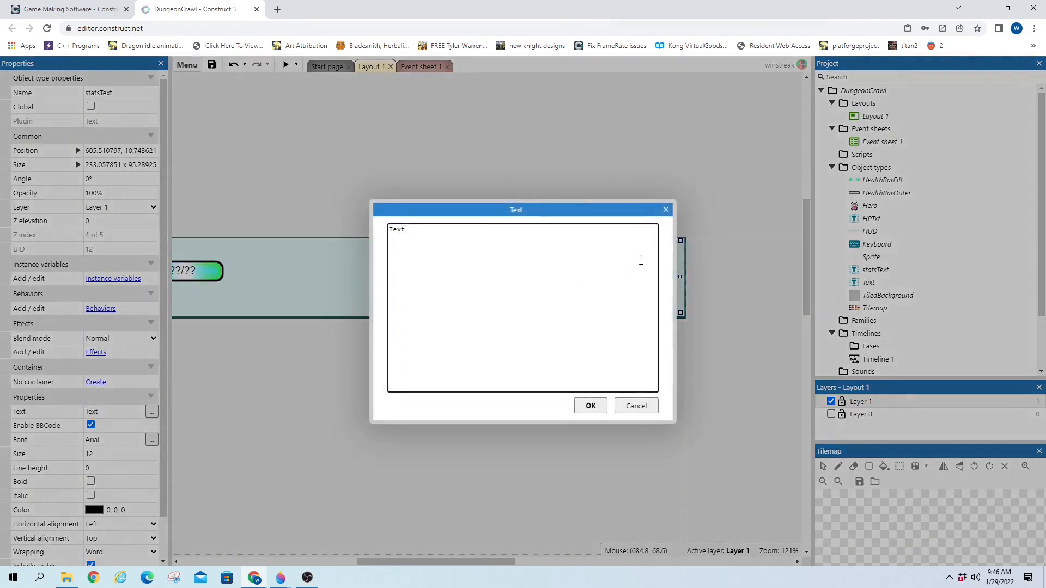
{"action": "left_click", "coordinate": [665, 210]}
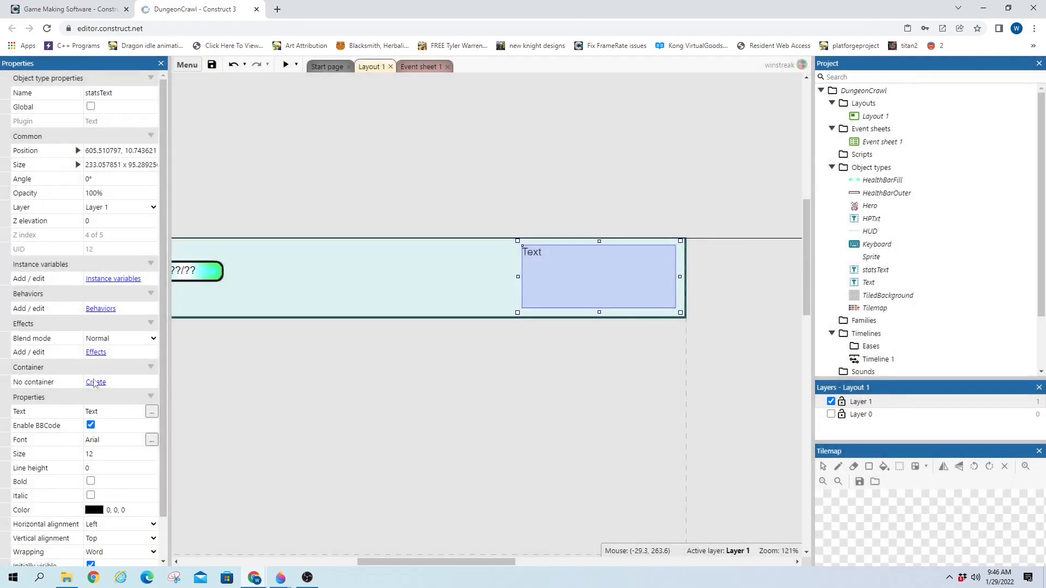
{"action": "left_click", "coordinate": [101, 308]}
{"action": "left_click", "coordinate": [538, 287]}
{"action": "type", "text": "pi"}
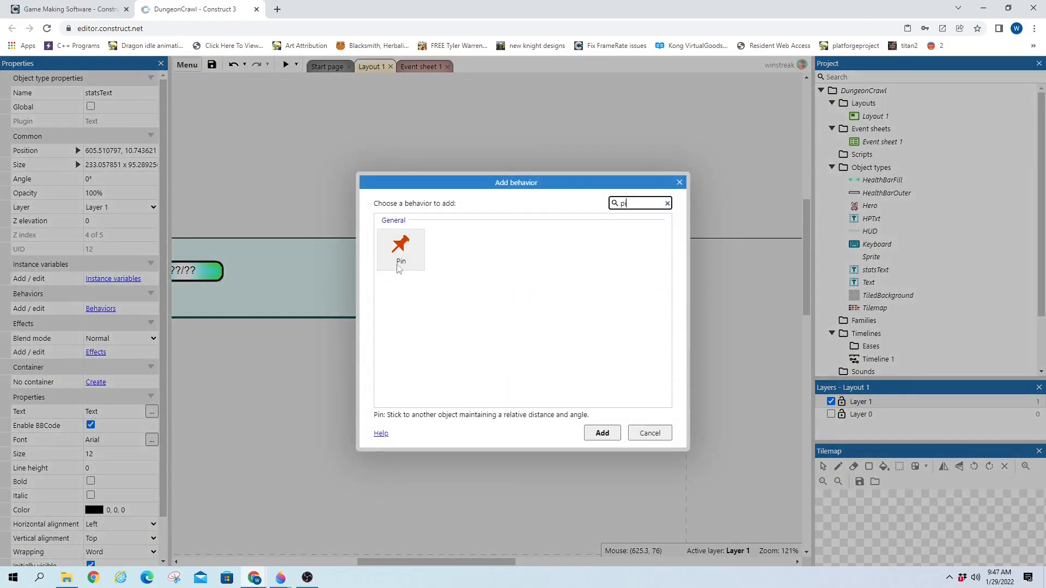
{"action": "double_click", "coordinate": [402, 248]}
{"action": "left_click", "coordinate": [419, 66]}
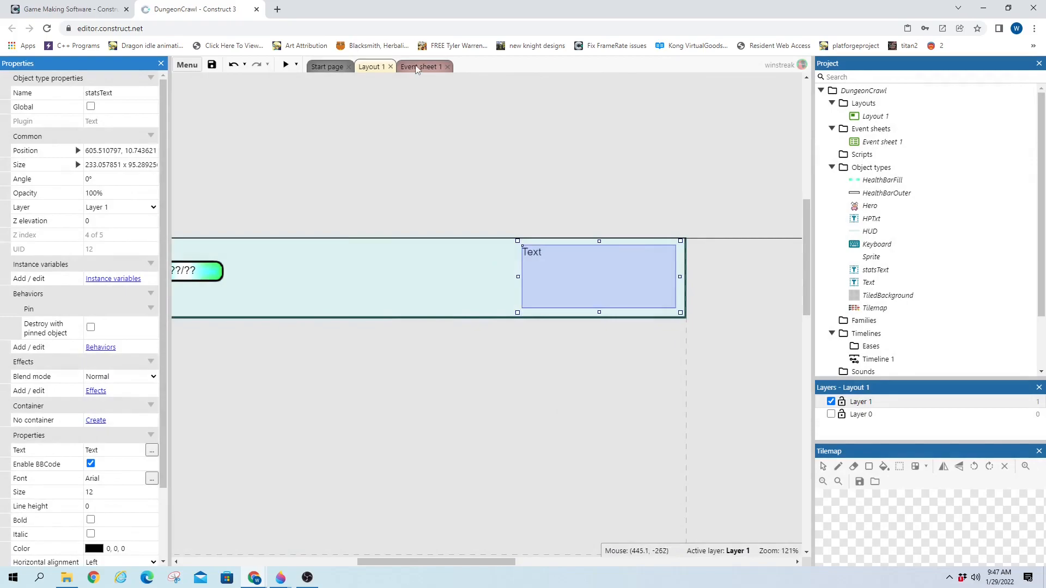
In the start-of-layout event, add an action pinning HPTxt to the HUD object
{"action": "left_click", "coordinate": [380, 426]}
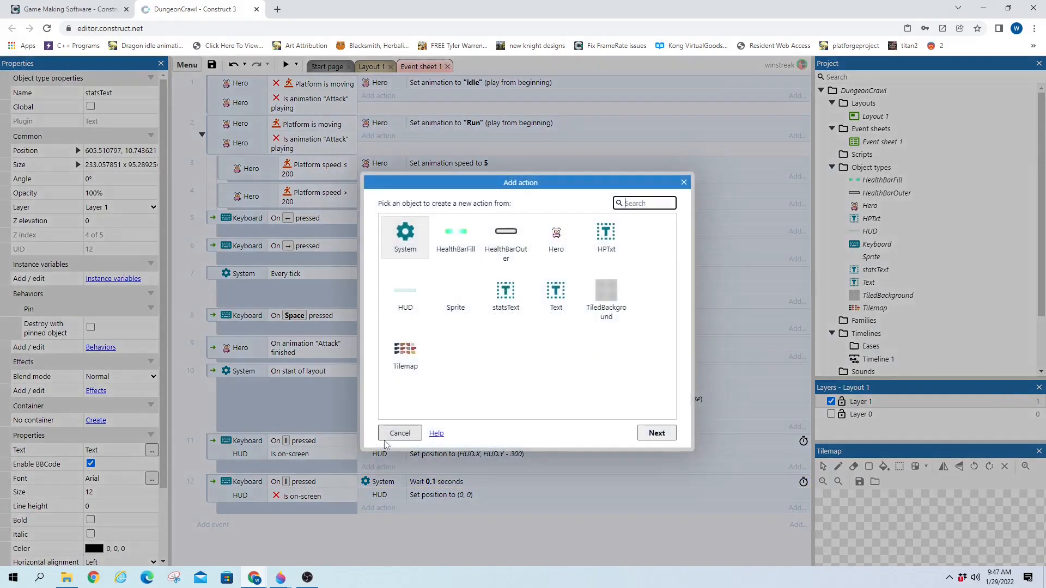
{"action": "double_click", "coordinate": [601, 240]}
{"action": "left_click", "coordinate": [601, 243]}
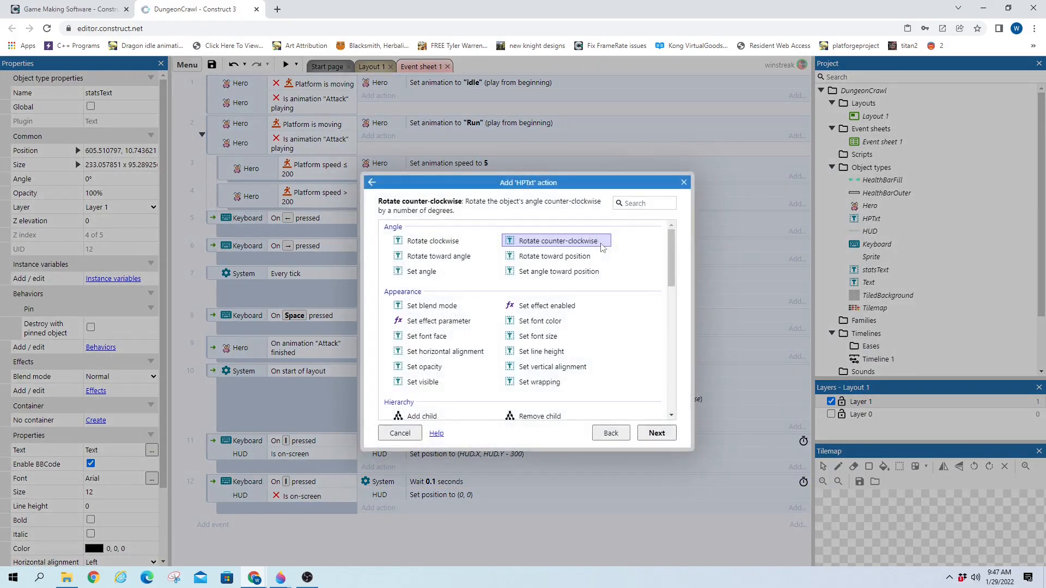
{"action": "type", "text": "pi"}
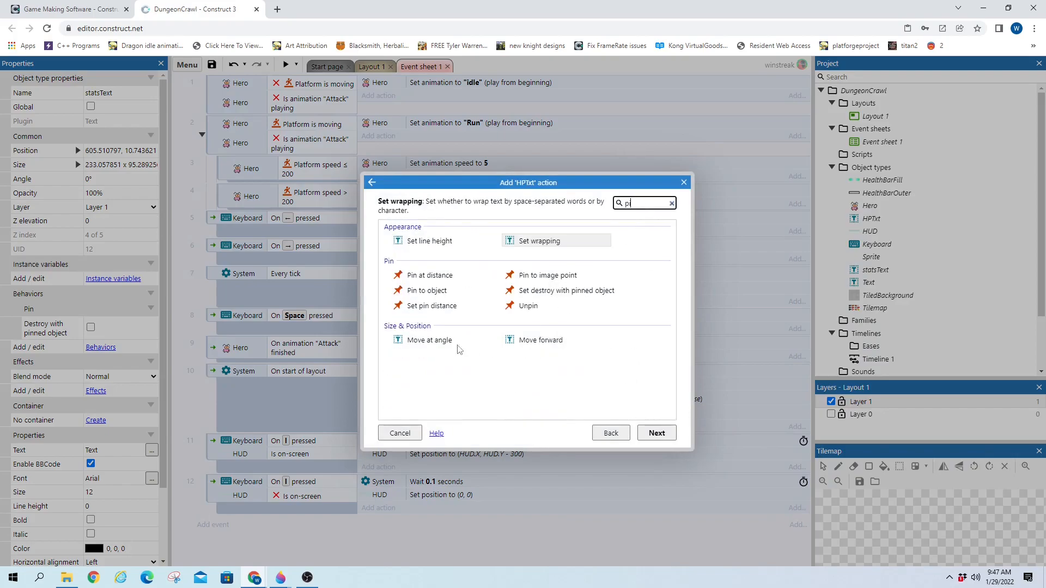
{"action": "double_click", "coordinate": [476, 288]}
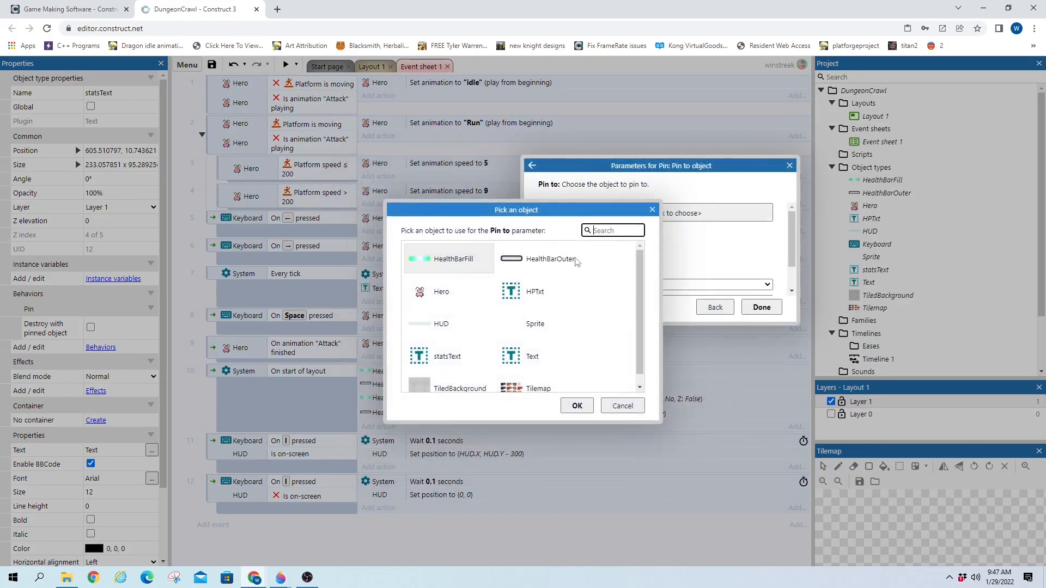
{"action": "double_click", "coordinate": [459, 338]}
{"action": "key", "text": "Return"}
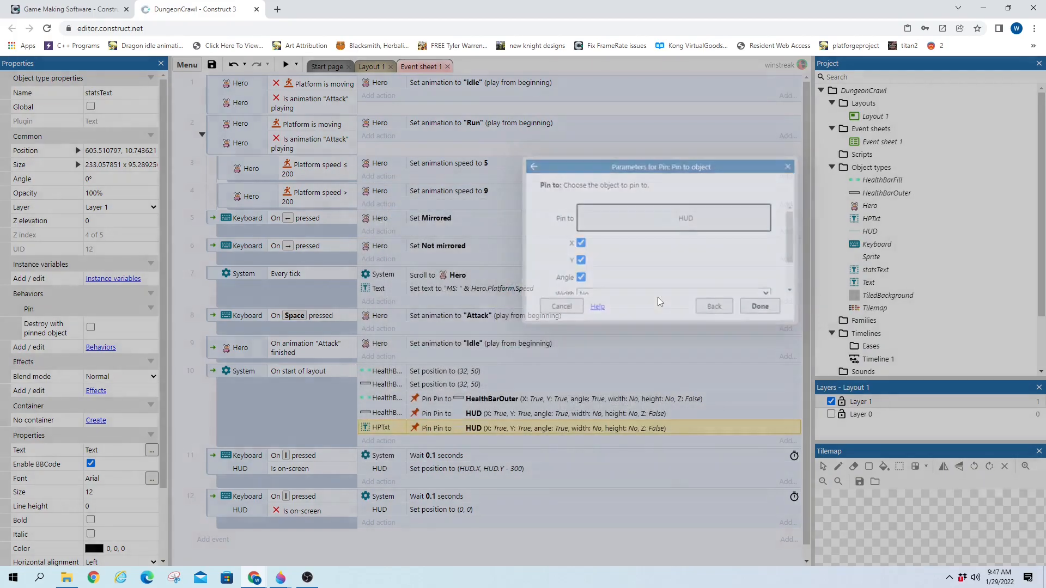
Change the copied pin action so statsText is pinned to HUD
{"action": "double_click", "coordinate": [407, 429]}
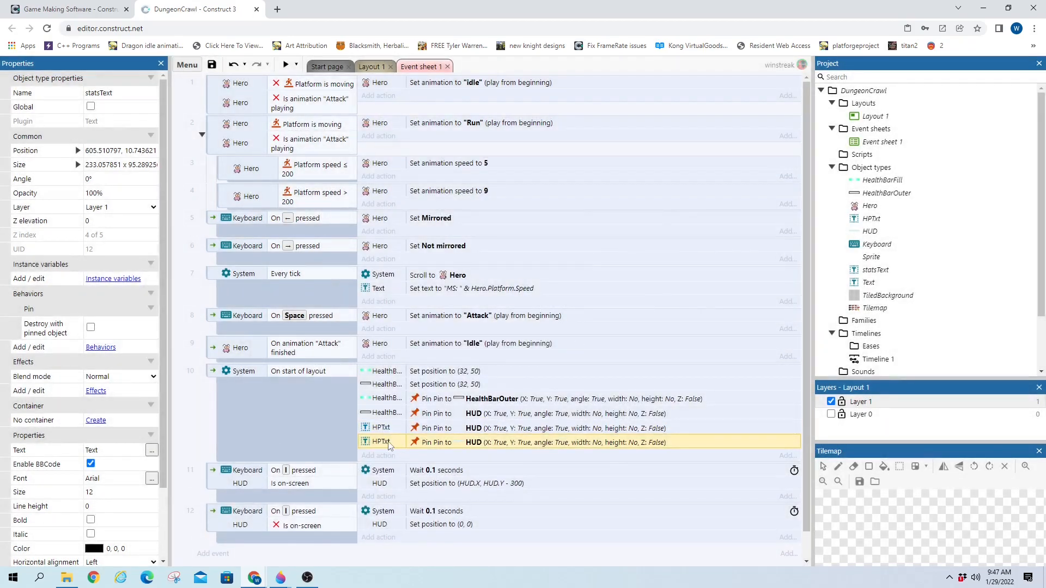
{"action": "left_click", "coordinate": [610, 432]}
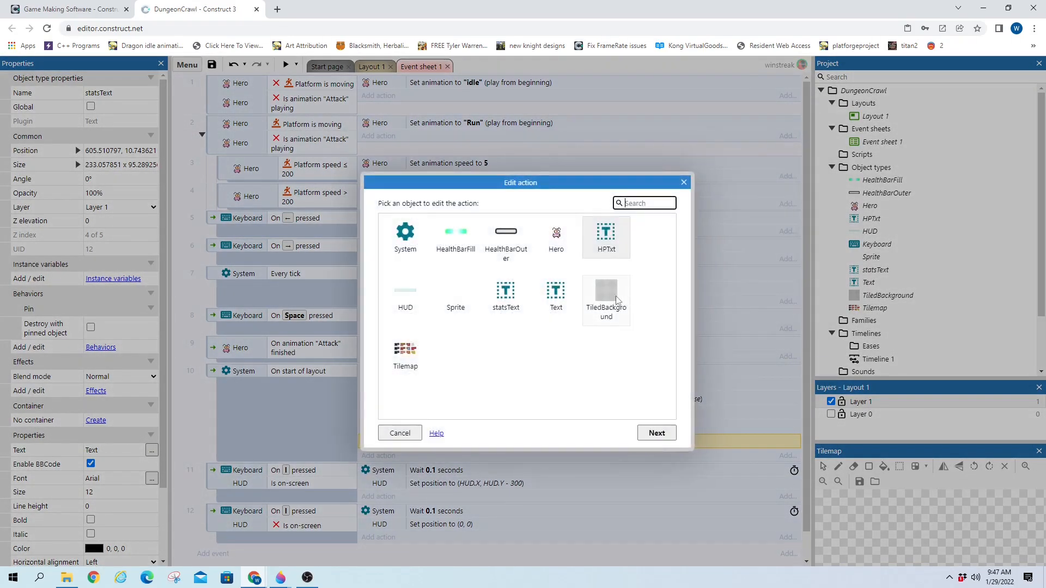
{"action": "double_click", "coordinate": [501, 302]}
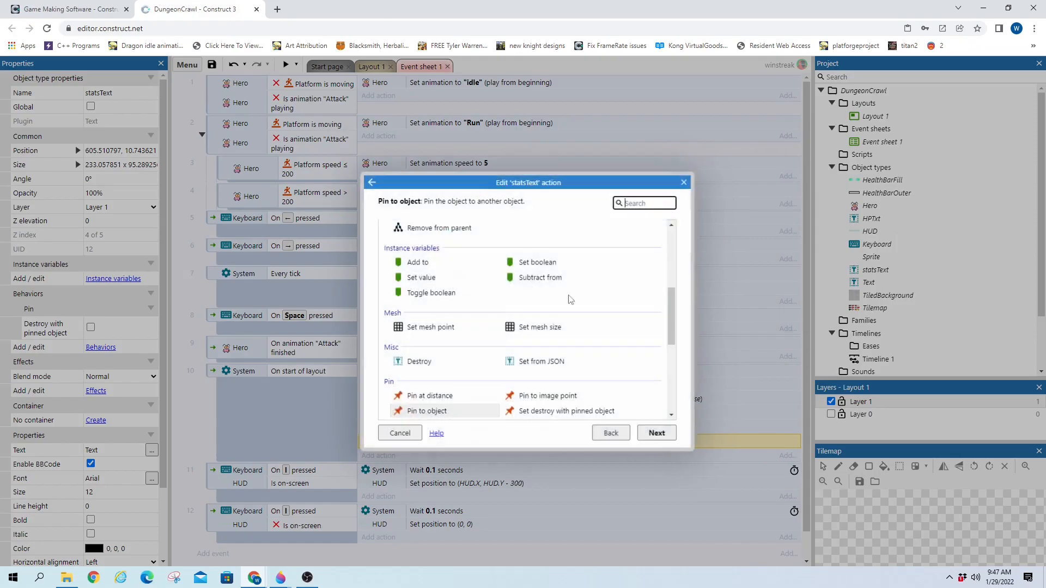
{"action": "left_click", "coordinate": [658, 432]}
{"action": "left_click", "coordinate": [761, 308]}
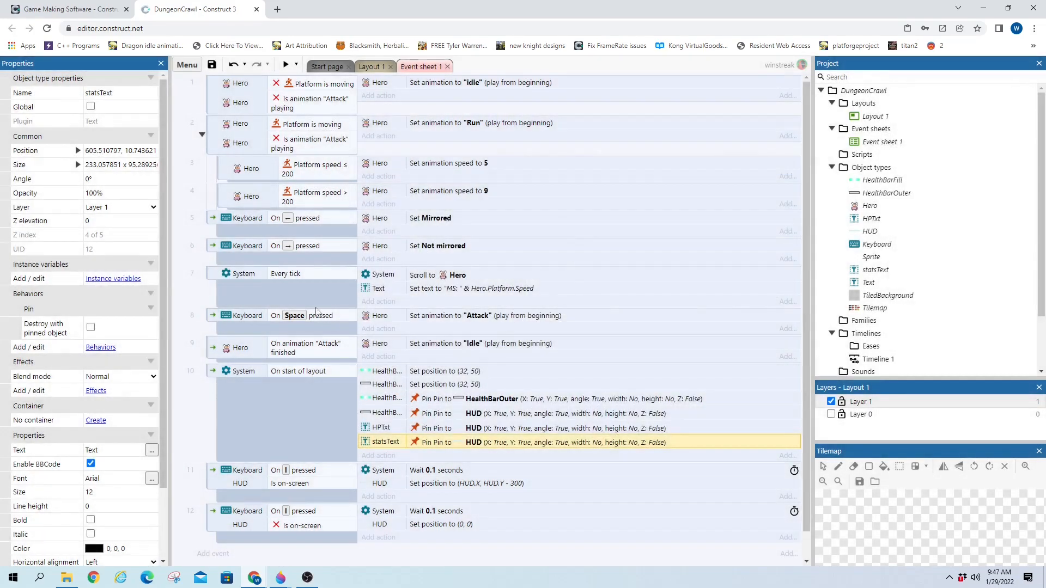
Add an every-tick action setting statsText's text to "Level: " & newline
{"action": "left_click", "coordinate": [378, 301]}
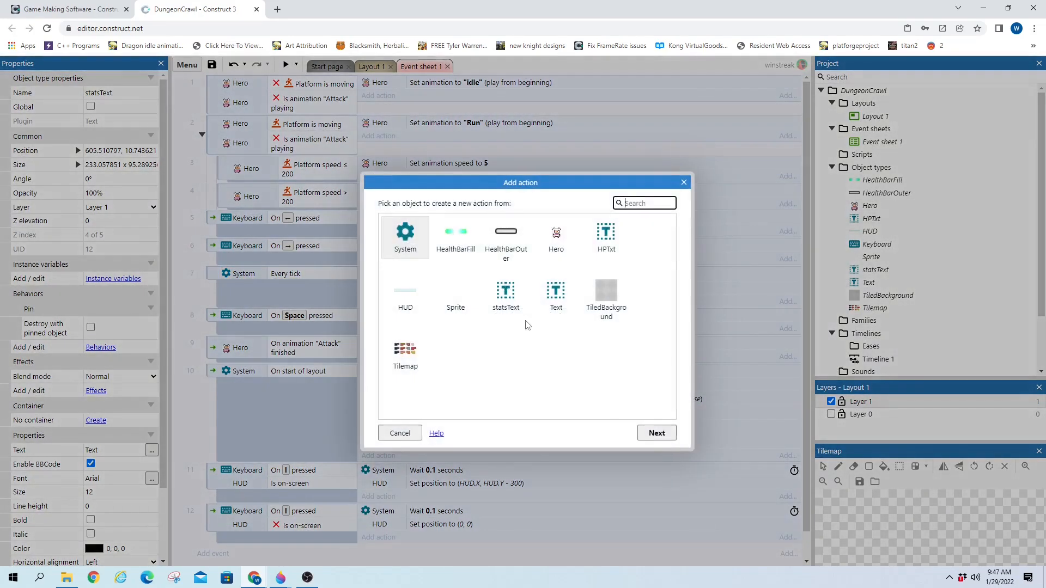
{"action": "double_click", "coordinate": [505, 294]}
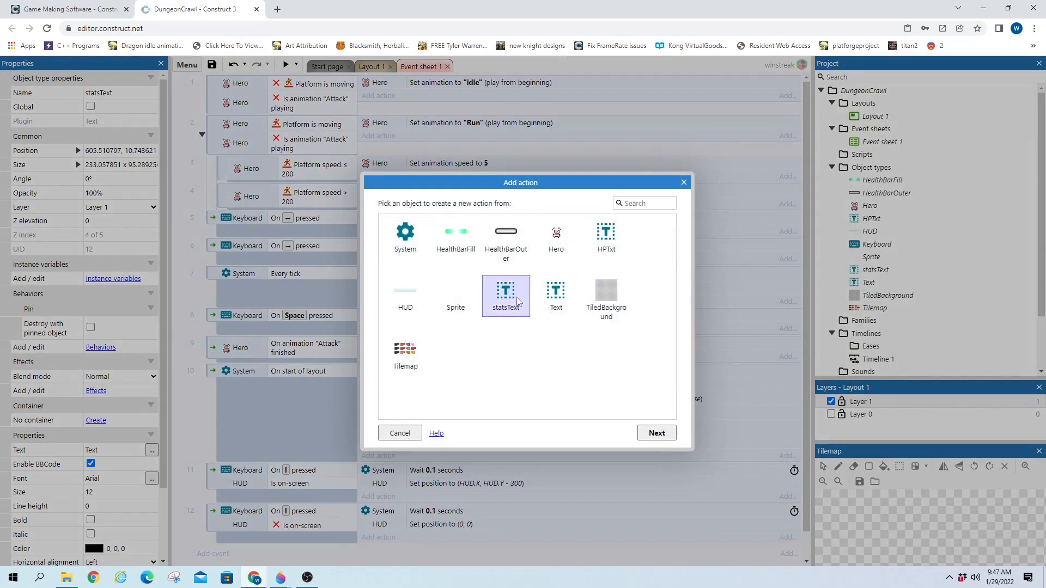
{"action": "type", "text": "tsText"}
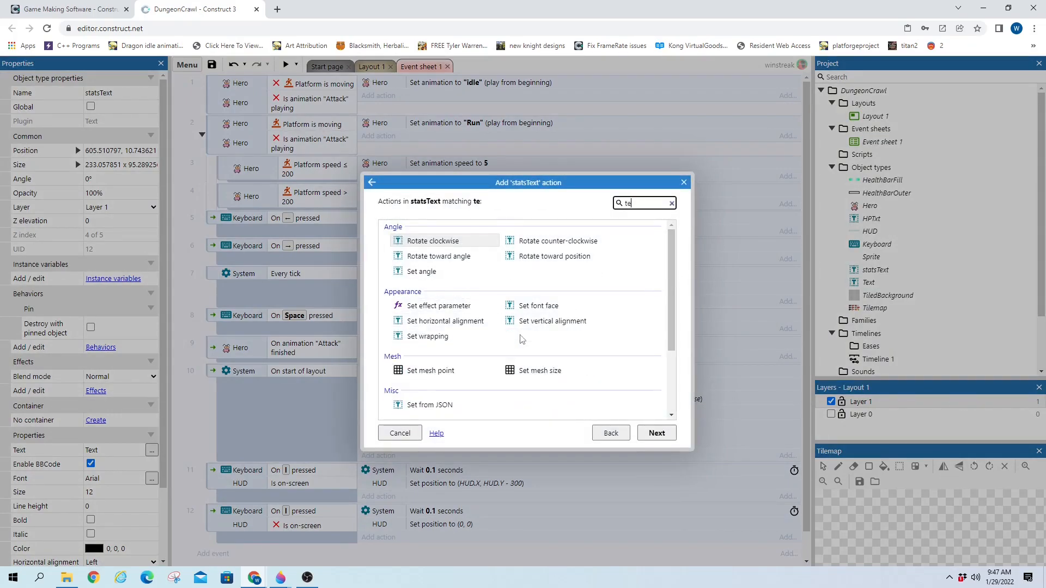
{"action": "double_click", "coordinate": [420, 339]}
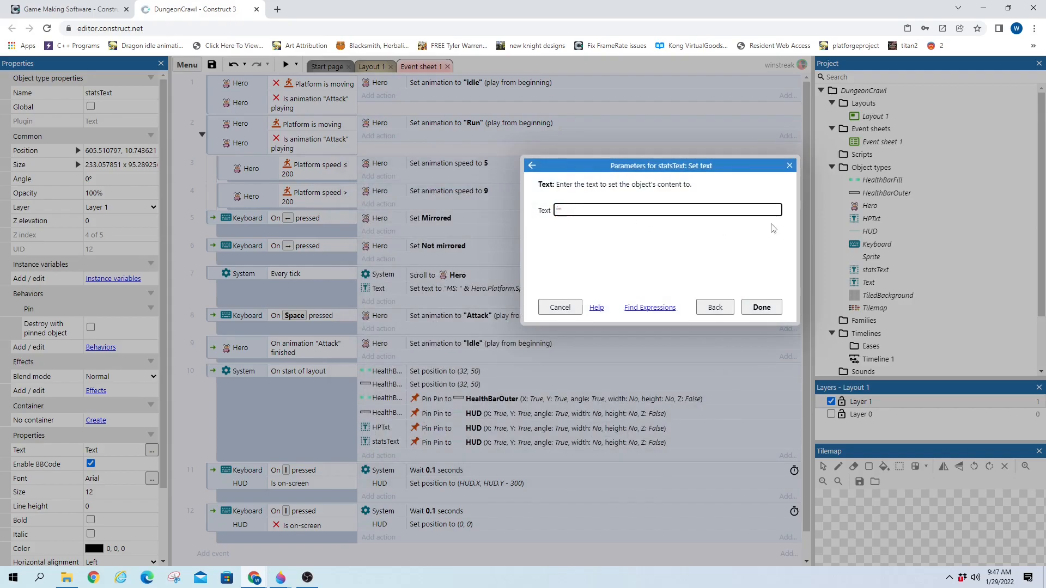
{"action": "type", "text": "Level"}
{"action": "key", "text": "BackSpace"}
{"action": "type", "text": ": \" & newline"}
{"action": "key", "text": "Return"}
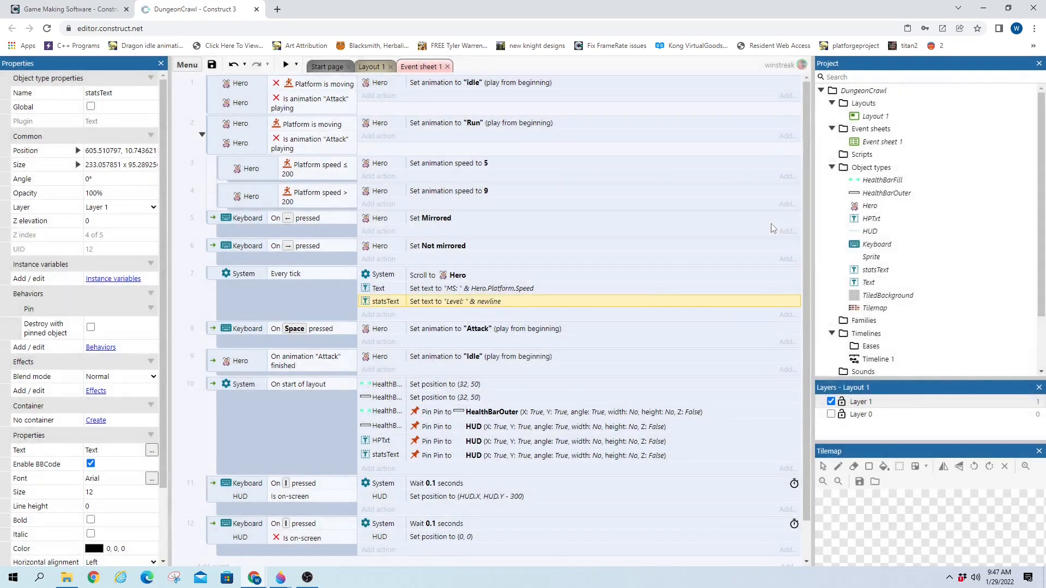
{"action": "double_click", "coordinate": [470, 301]}
Give the Level line a "?" placeholder value joined by & to newline
{"action": "left_click", "coordinate": [627, 209]}
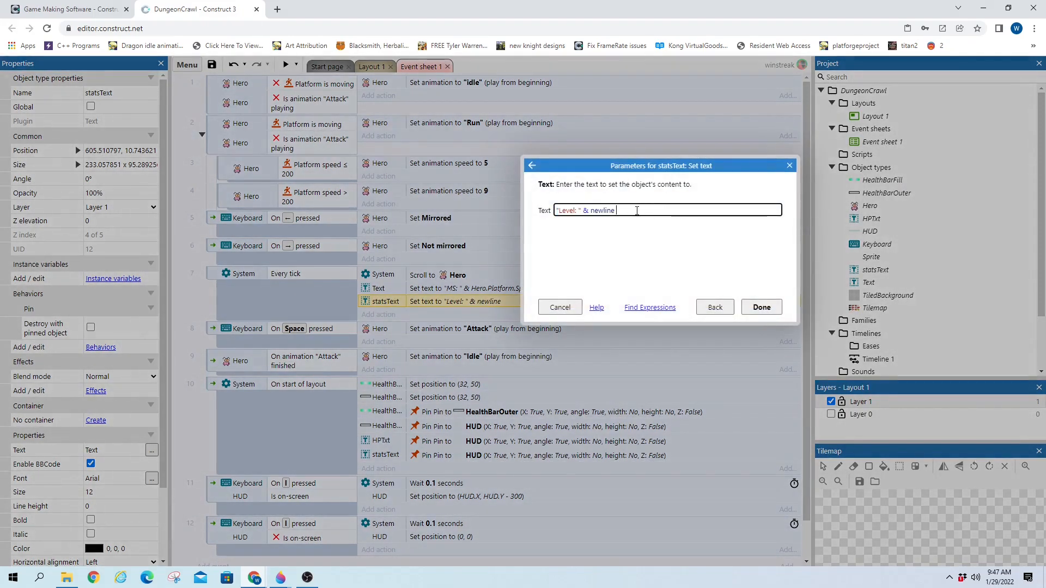
{"action": "type", "text": "& \""}
{"action": "key", "text": "BackSpace"}
{"action": "type", "text": "&"}
{"action": "key", "text": "BackSpace"}
{"action": "key", "text": "BackSpace"}
{"action": "type", "text": "? \""}
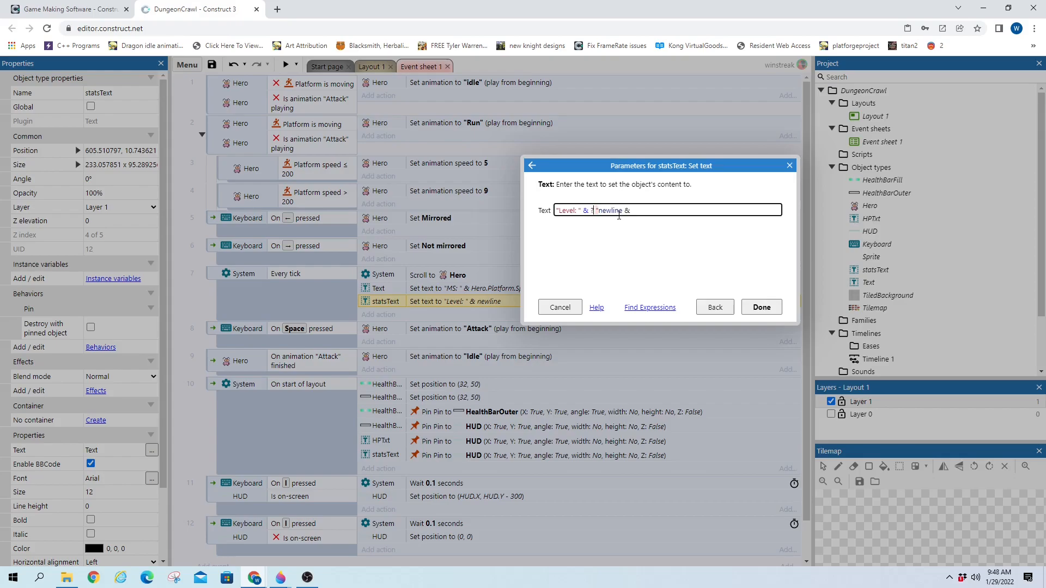
{"action": "type", "text": "\""}
{"action": "key", "text": "Right"}
{"action": "key", "text": "Right"}
{"action": "key", "text": "BackSpace"}
{"action": "type", "text": "&"}
{"action": "left_click", "coordinate": [641, 210]}
Add Exp TNL "?", Str "?" and Progress "??%" lines joined by newline, and confirm
{"action": "key", "text": "shift+Return"}
{"action": "type", "text": "\"E"}
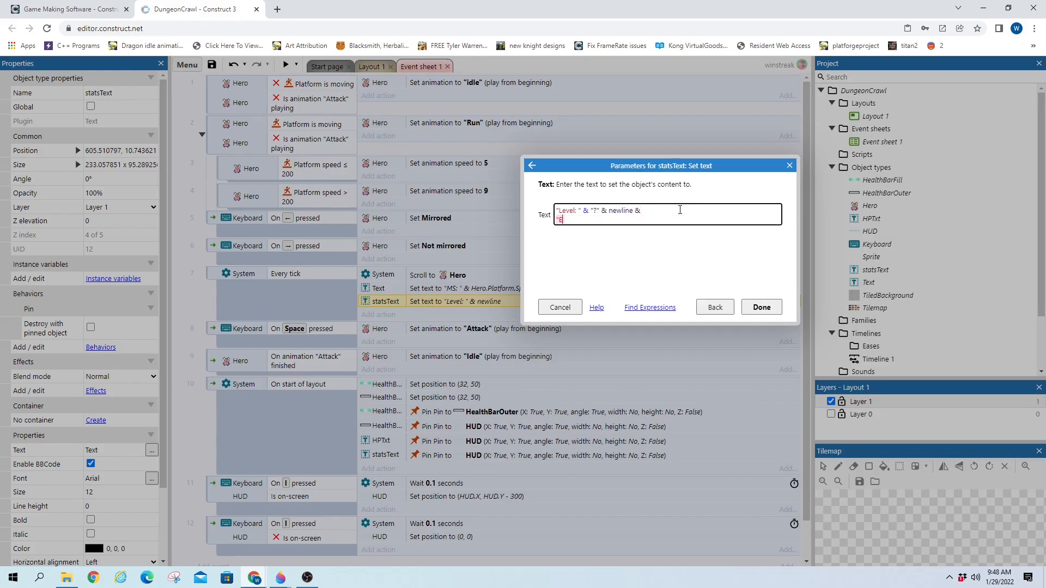
{"action": "type", "text": "xp TNL: \" & \"?\" & newline &"}
{"action": "key", "text": "shift+Return"}
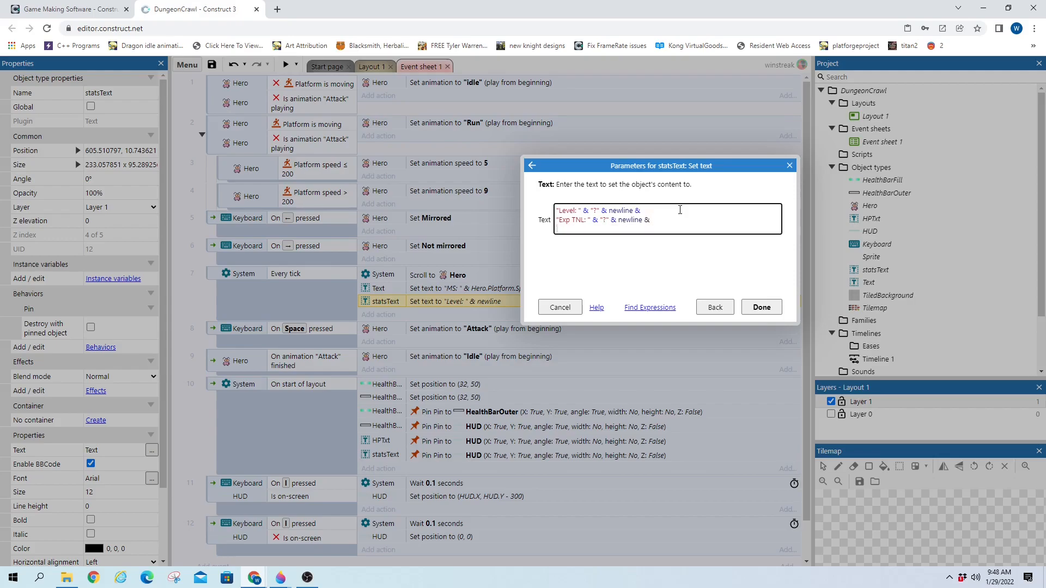
{"action": "type", "text": "\"At"}
{"action": "key", "text": "BackSpace"}
{"action": "key", "text": "BackSpace"}
{"action": "type", "text": "Str: \" & \"?\""}
{"action": "type", "text": "& newline &"}
{"action": "key", "text": "Return"}
{"action": "type", "text": "\""}
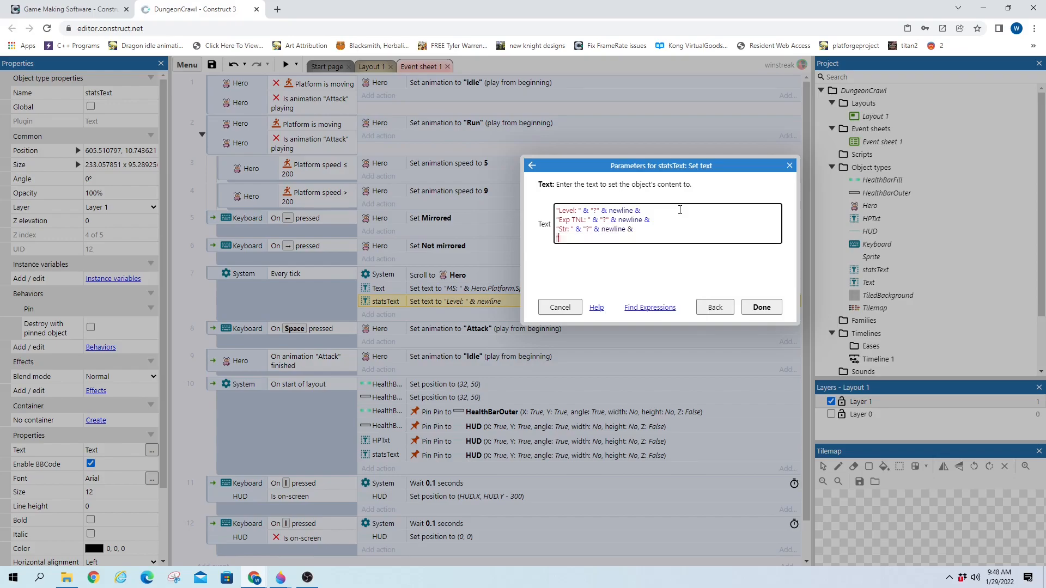
{"action": "type", "text": "Progress: \" & \"??%\""}
{"action": "double_click", "coordinate": [595, 211]}
{"action": "left_click_drag", "start_coordinate": [591, 211], "coordinate": [597, 211]}
{"action": "left_click", "coordinate": [758, 308]}
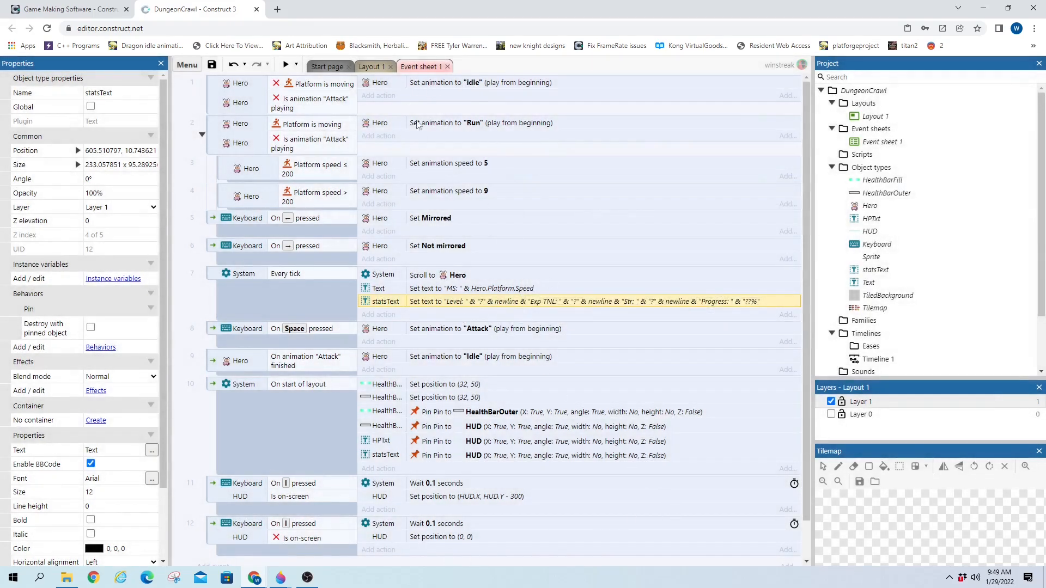
Return to Layout 1 and launch a game preview
{"action": "left_click", "coordinate": [369, 66]}
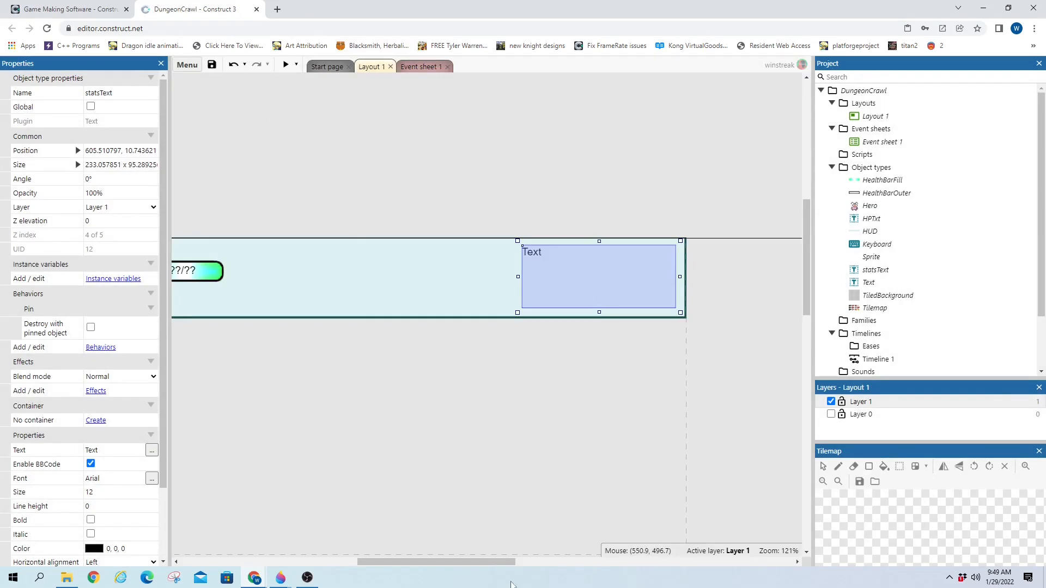
{"action": "left_click_drag", "start_coordinate": [489, 563], "coordinate": [473, 563]}
{"action": "left_click", "coordinate": [284, 69]}
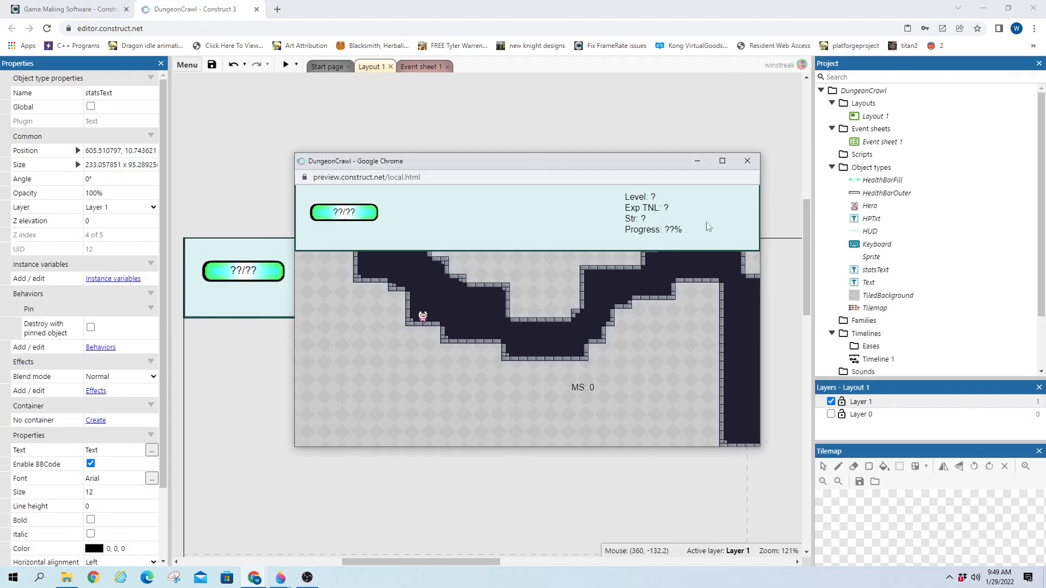
Run and jump the hero across the ledges while toggling the HUD panel on and off
{"action": "key", "text": "Right"}
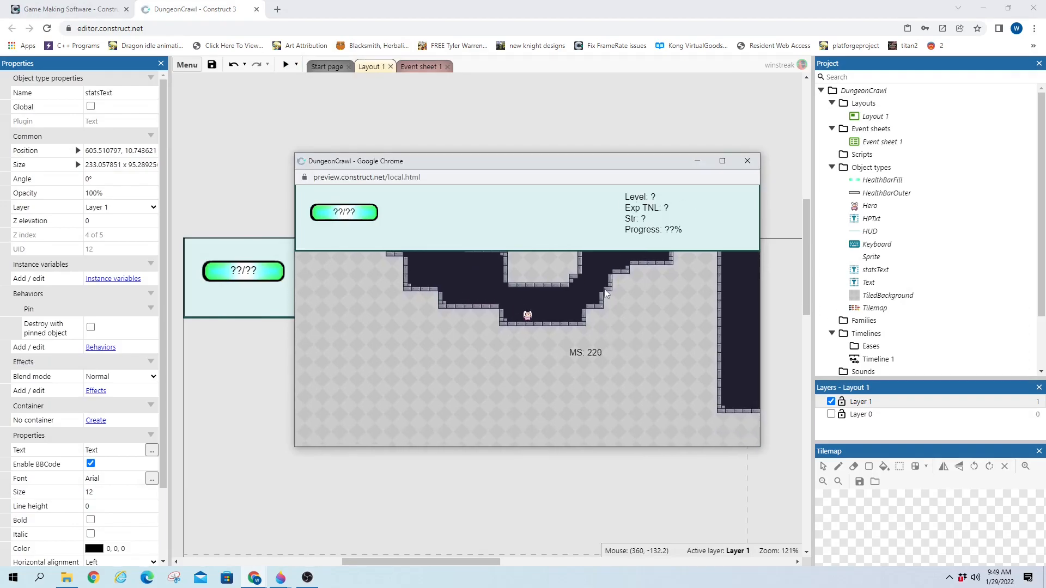
{"action": "key", "text": "Up"}
{"action": "key", "text": "Left"}
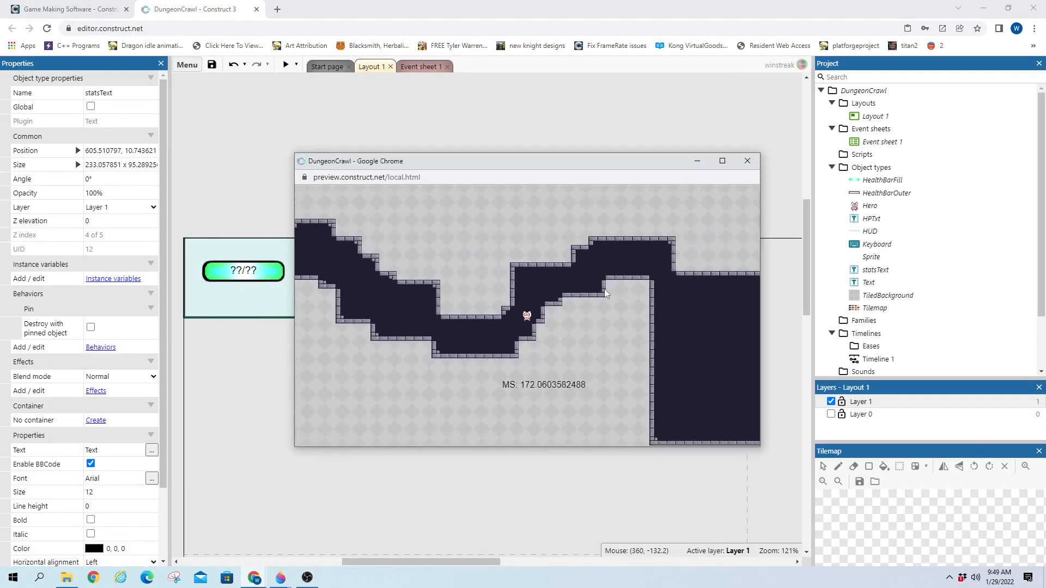
{"action": "key", "text": "Right"}
{"action": "key", "text": "Up"}
{"action": "key", "text": "Right"}
{"action": "key", "text": "Up"}
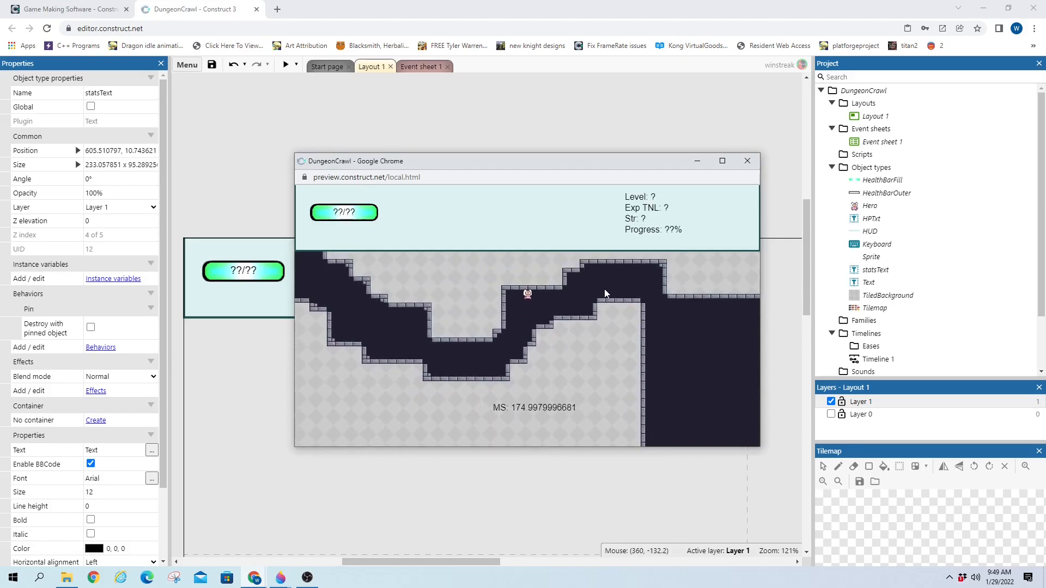
{"action": "key", "text": "h"}
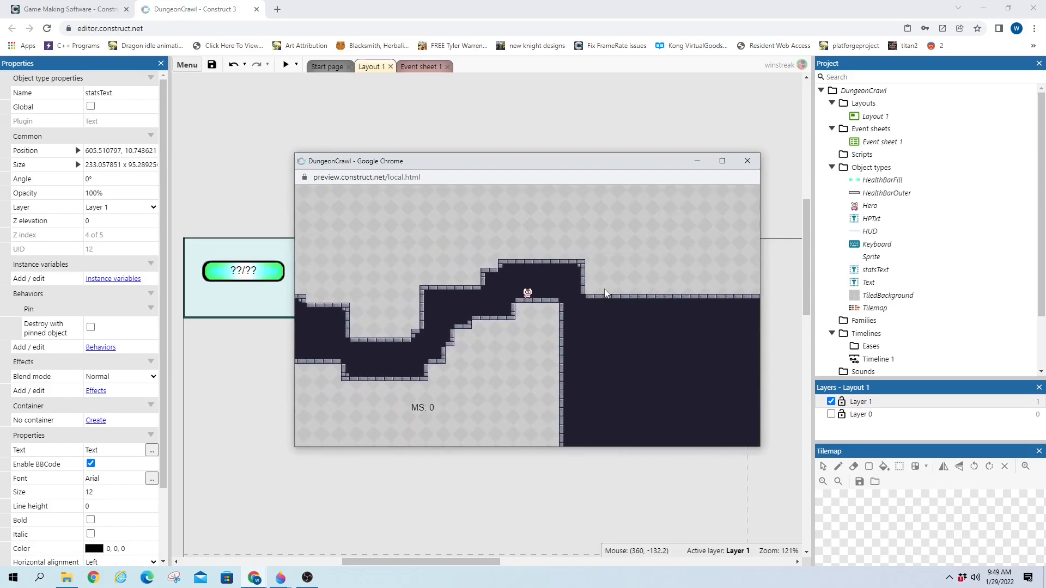